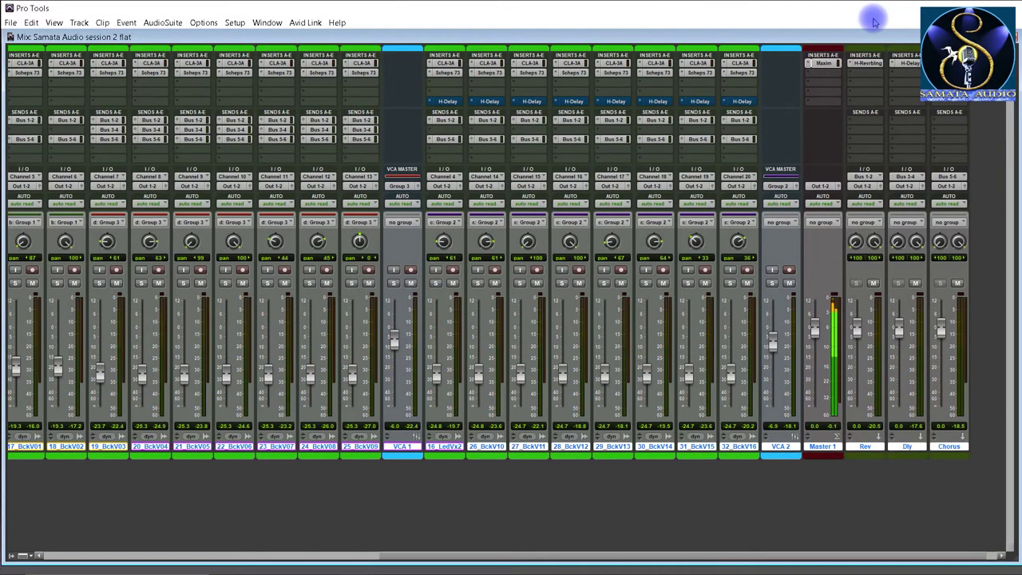
Step: Look through the session's tracks in the Edit window, from the loops down to the backing vocals, while it plays
key(ctrl+equal)
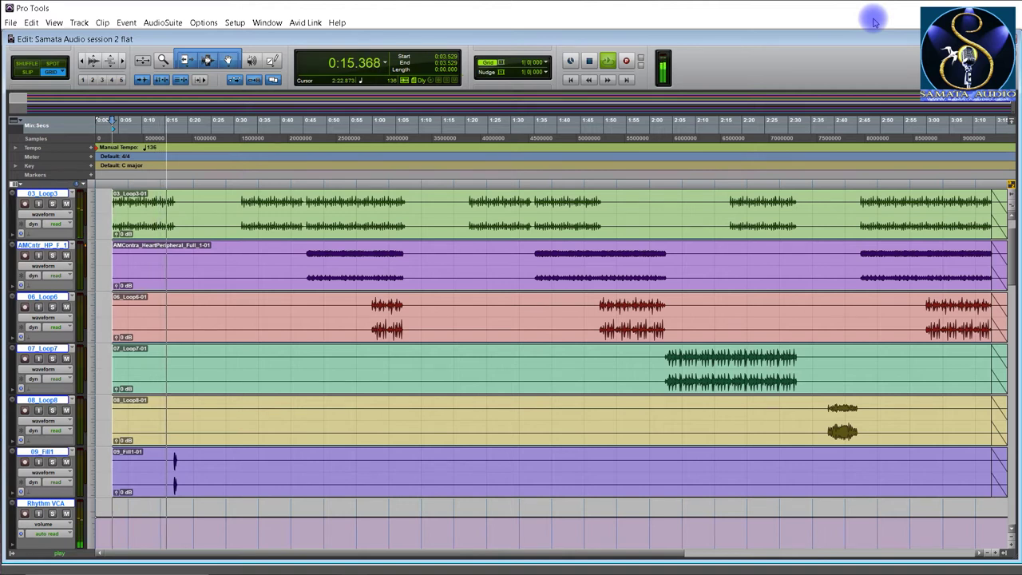
scroll(615, 288, down, 10)
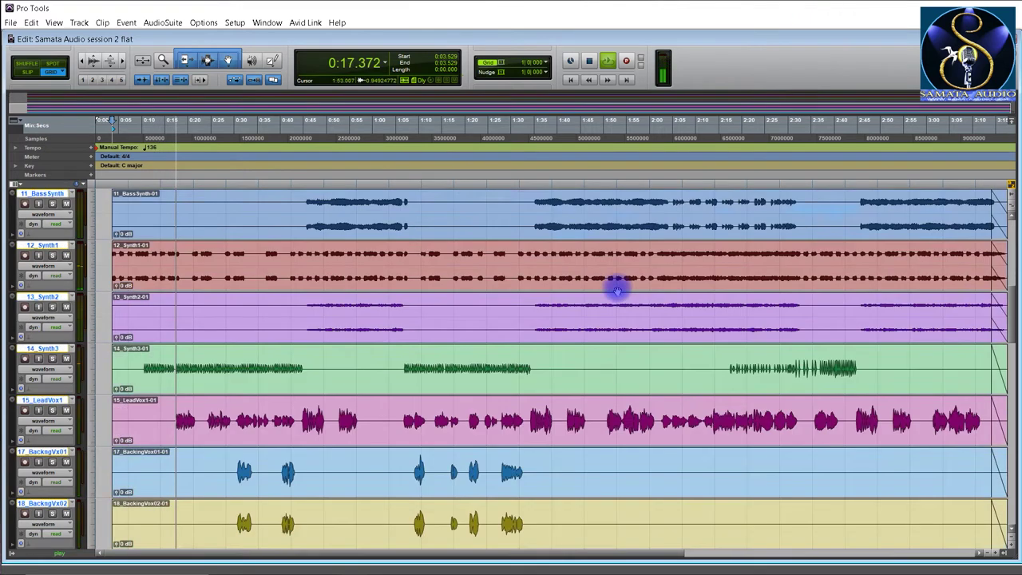
scroll(616, 290, down, 5)
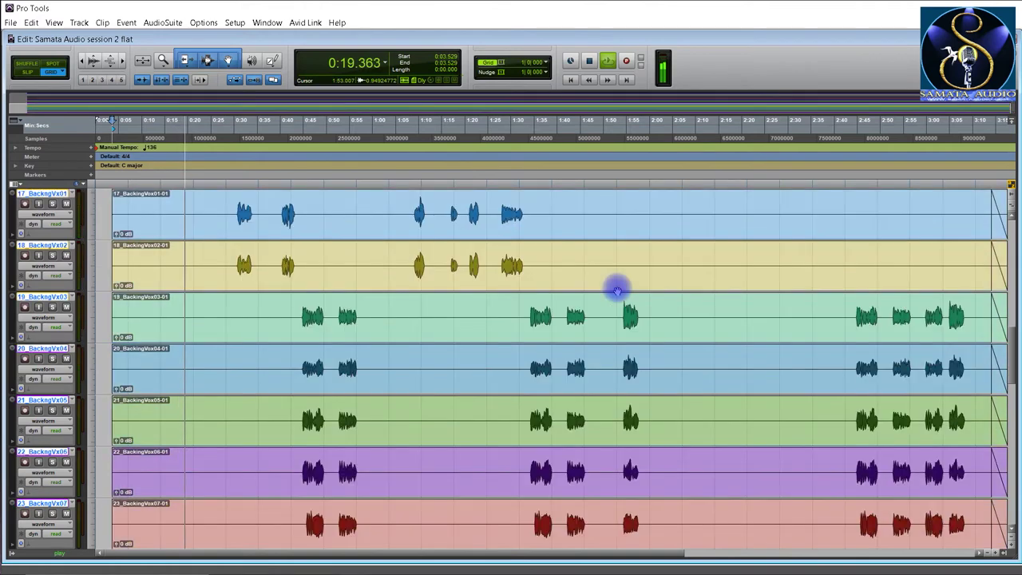
scroll(616, 290, down, 3)
scroll(616, 290, up, 6)
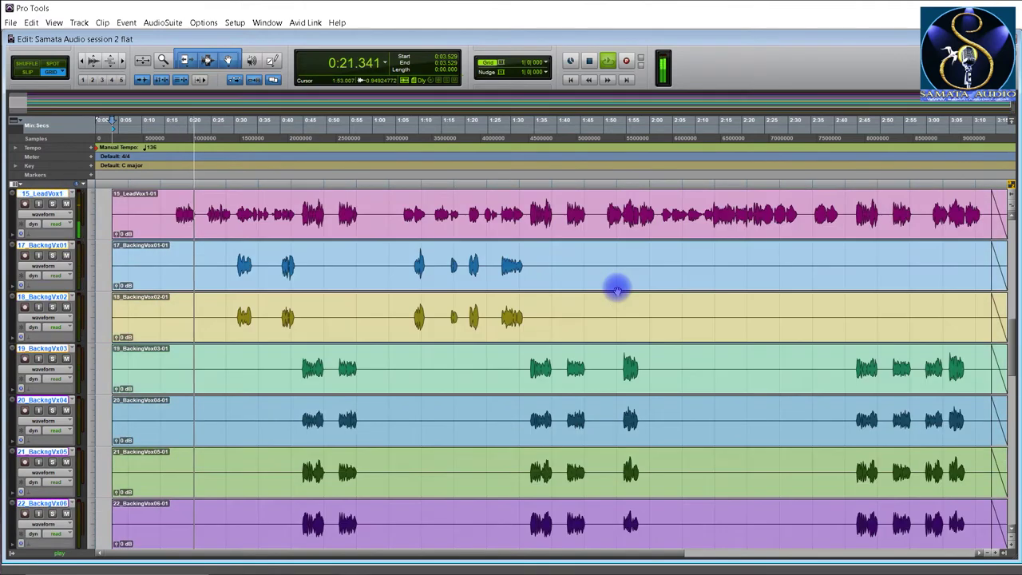
scroll(617, 288, up, 12)
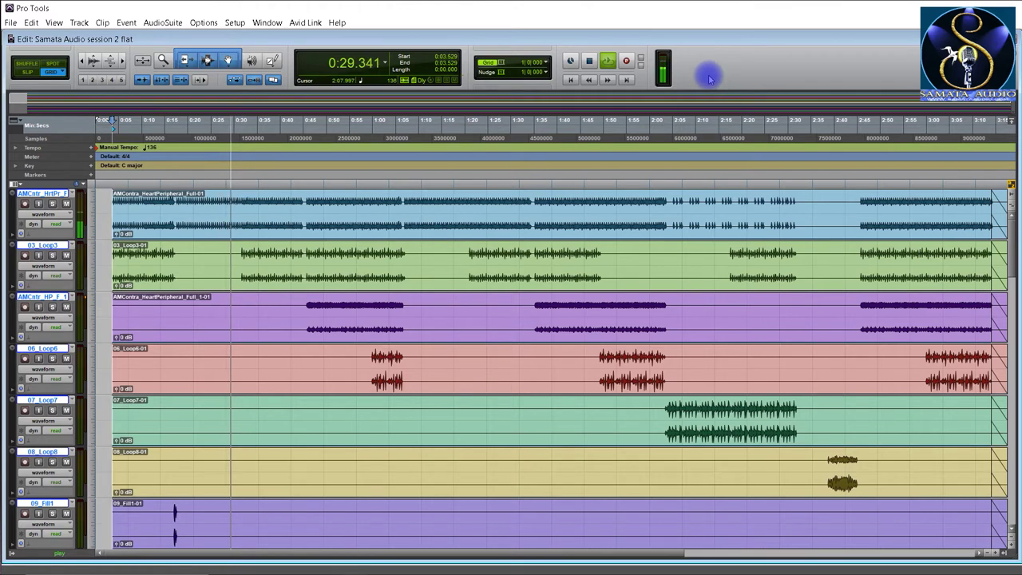
Step: Set the 14_Synth3 volume to -14.0 dB in the Mix window and switch the mixer to narrow channel strips
key(ctrl+equal)
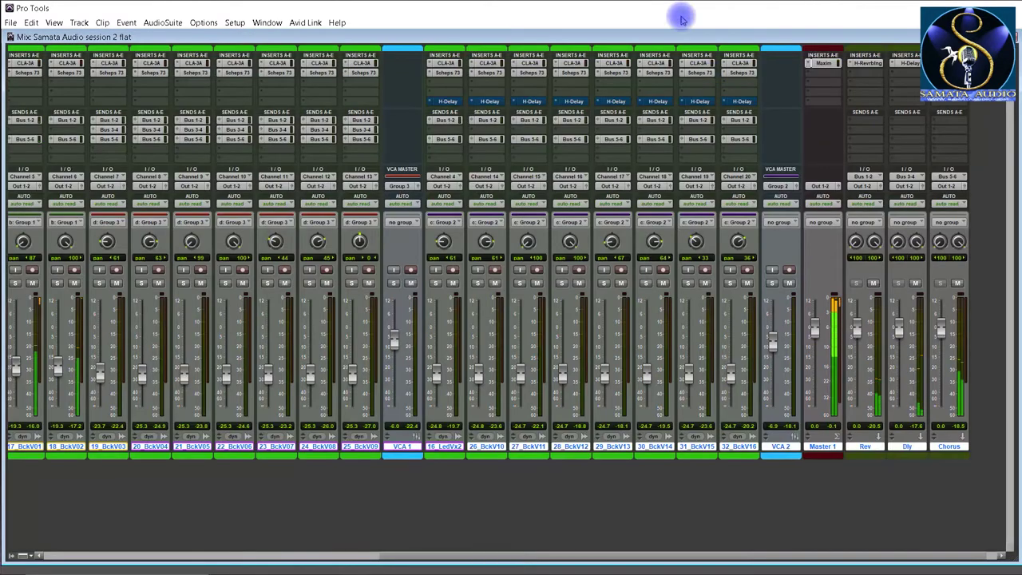
drag(613, 556, 290, 548)
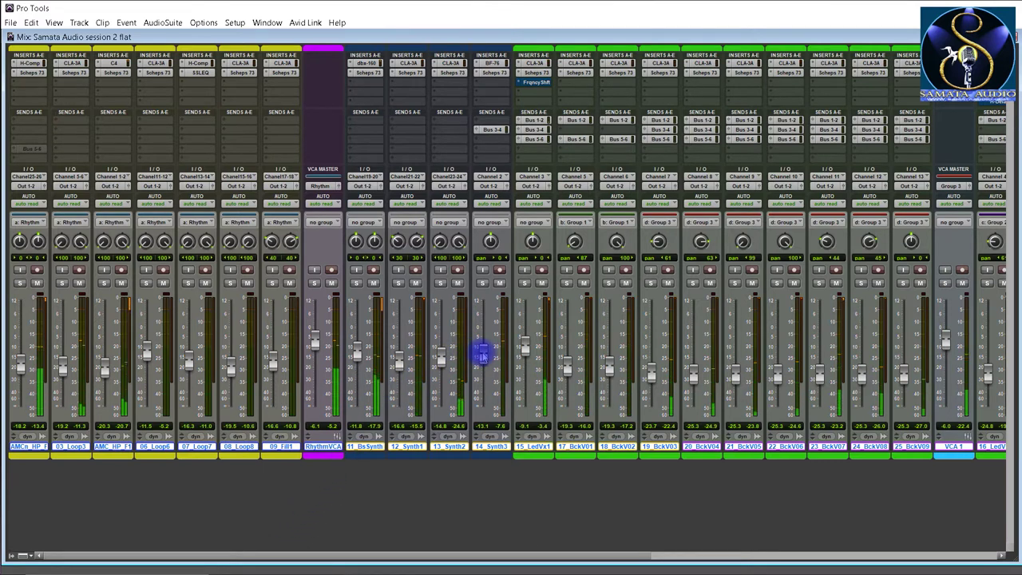
drag(485, 356, 484, 368)
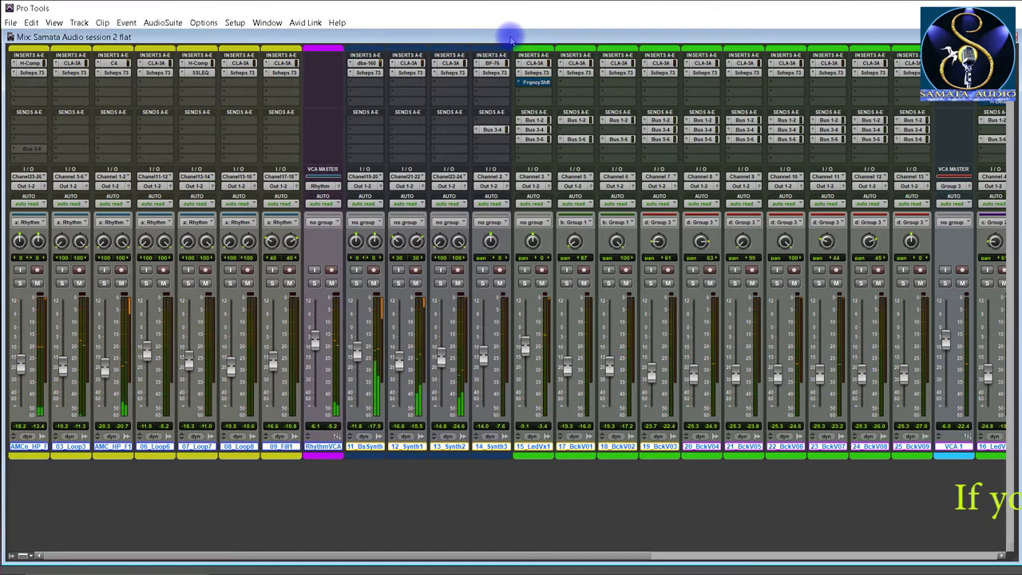
key(ctrl+m)
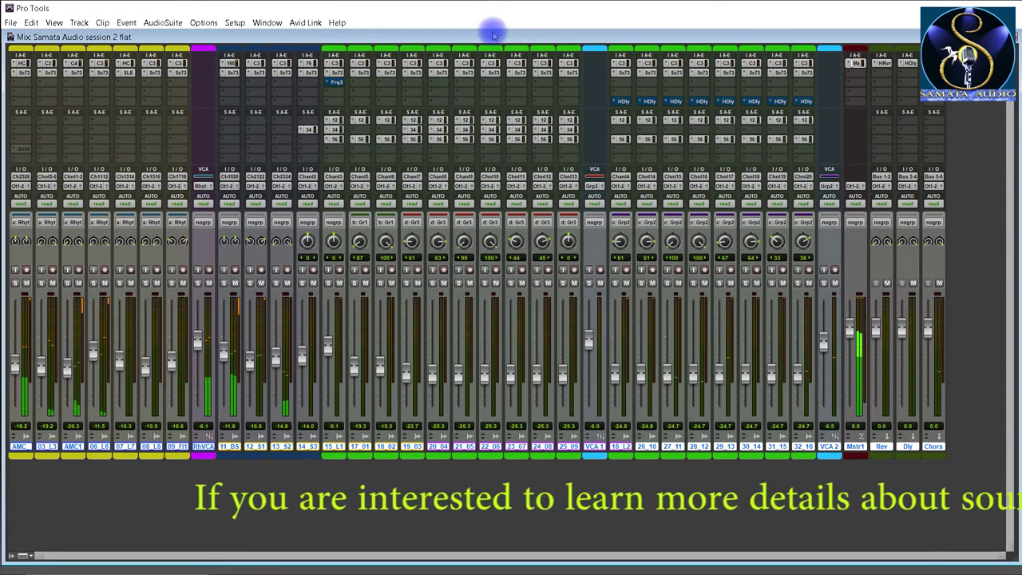
Step: Examine the bass synth, synth, lead vocal and backing vocal tracks in the Edit window during playback and return to the mixer
key(ctrl+equal)
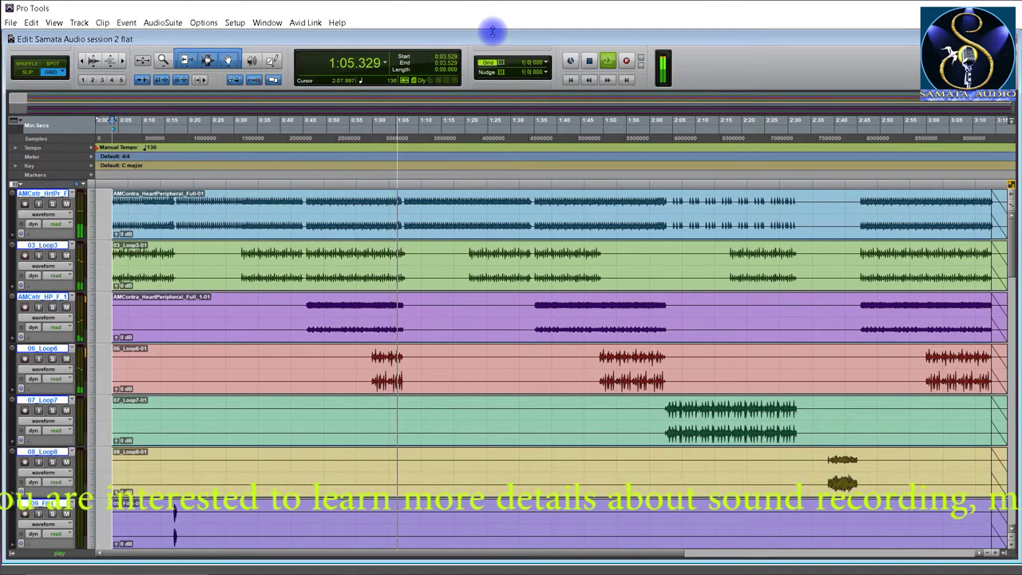
scroll(479, 216, down, 1)
scroll(486, 245, up, 1)
scroll(485, 245, down, 5)
scroll(485, 247, down, 3)
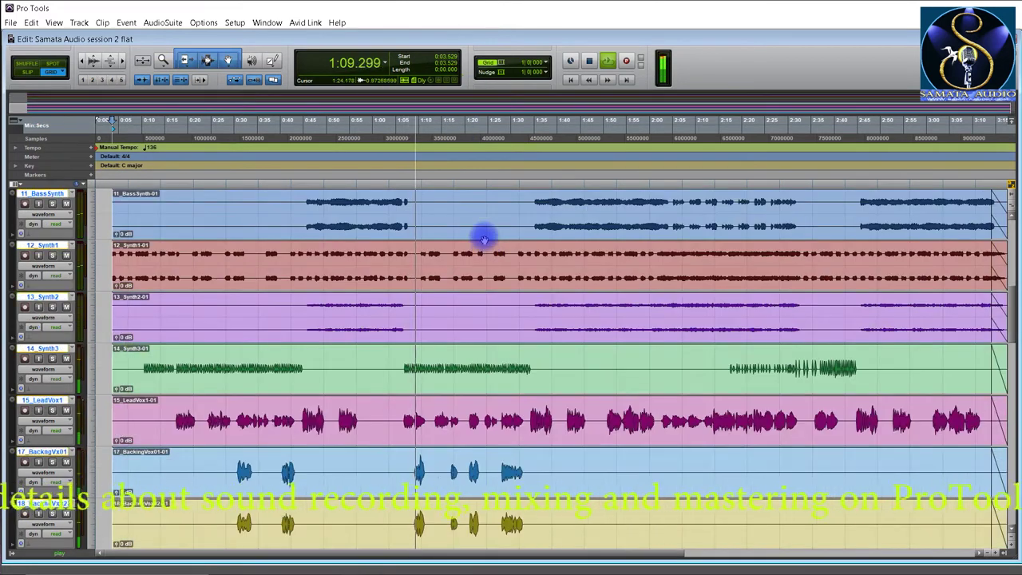
key(ctrl+equal)
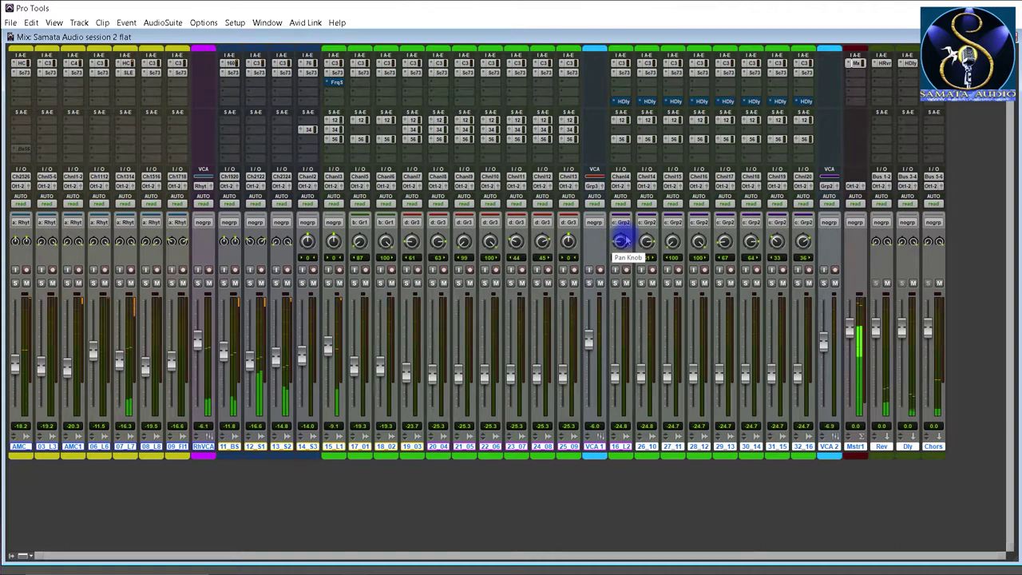
key(ctrl+equal)
scroll(600, 267, down, 4)
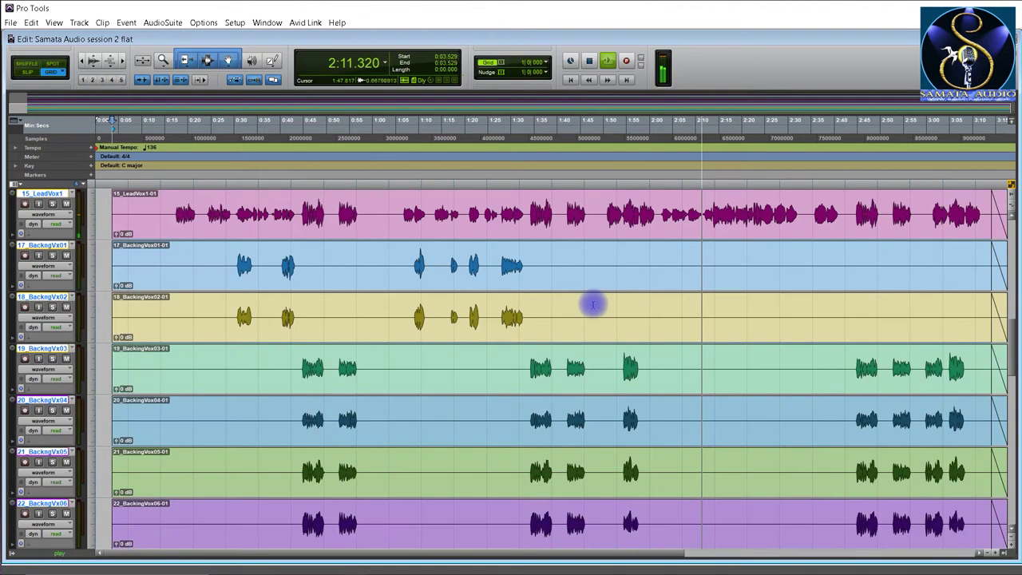
scroll(594, 305, down, 2)
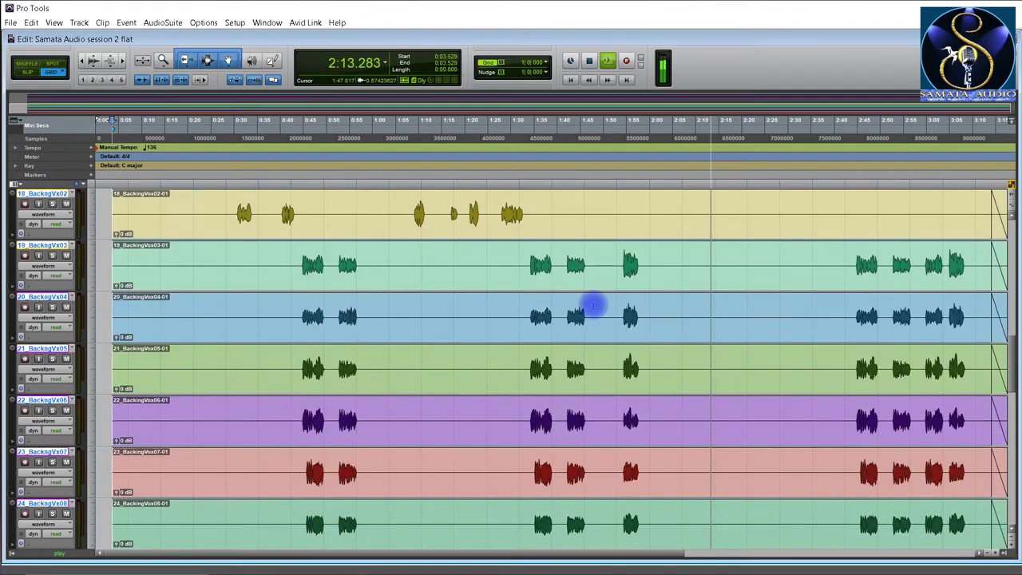
scroll(593, 302, up, 4)
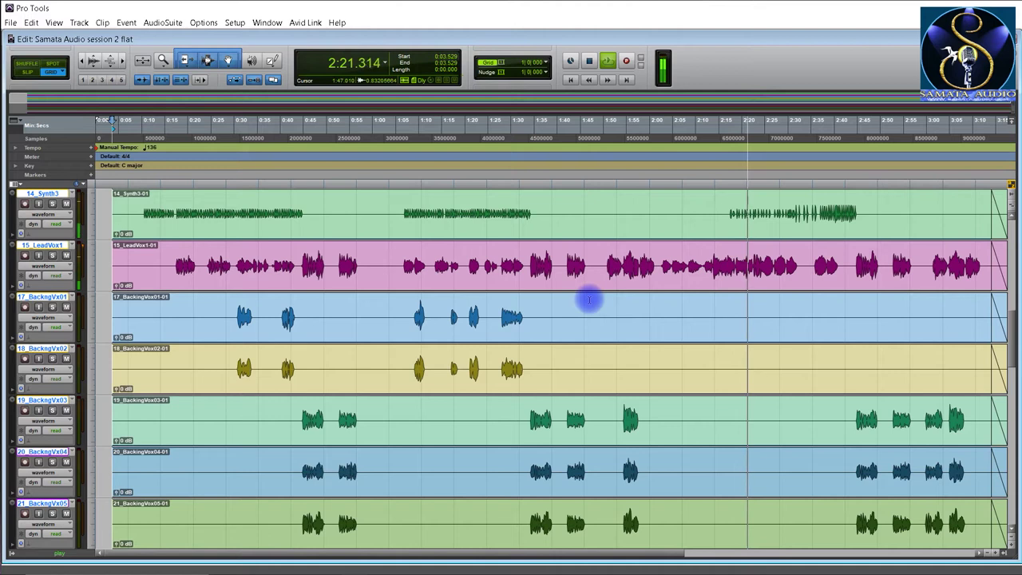
scroll(589, 299, up, 1)
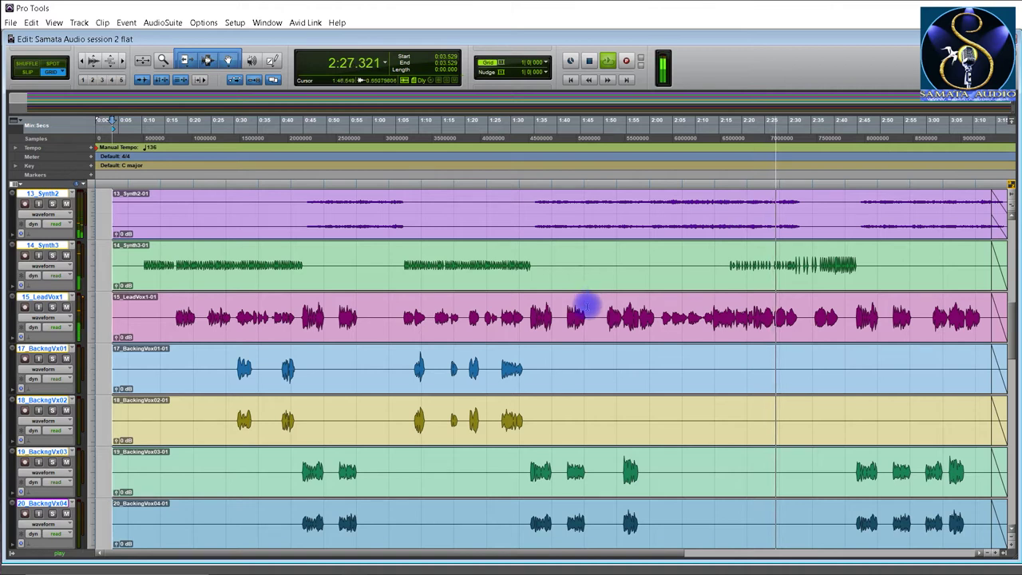
key(ctrl+equal)
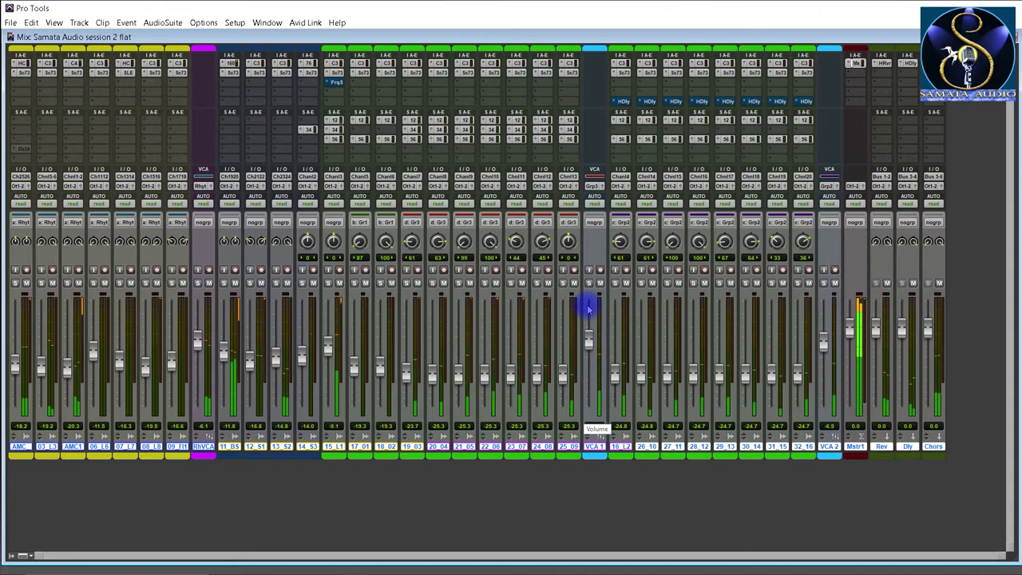
key(ctrl+m)
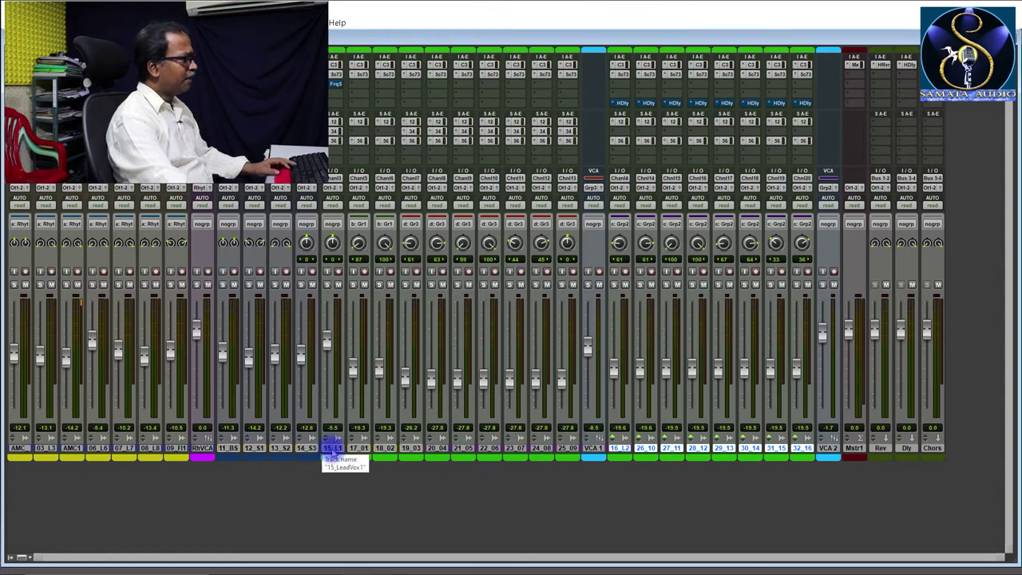
Step: Play the session from 0:17.647, where the first lead vocal phrase starts, and solo the 15_LeadVox1 track
key(space)
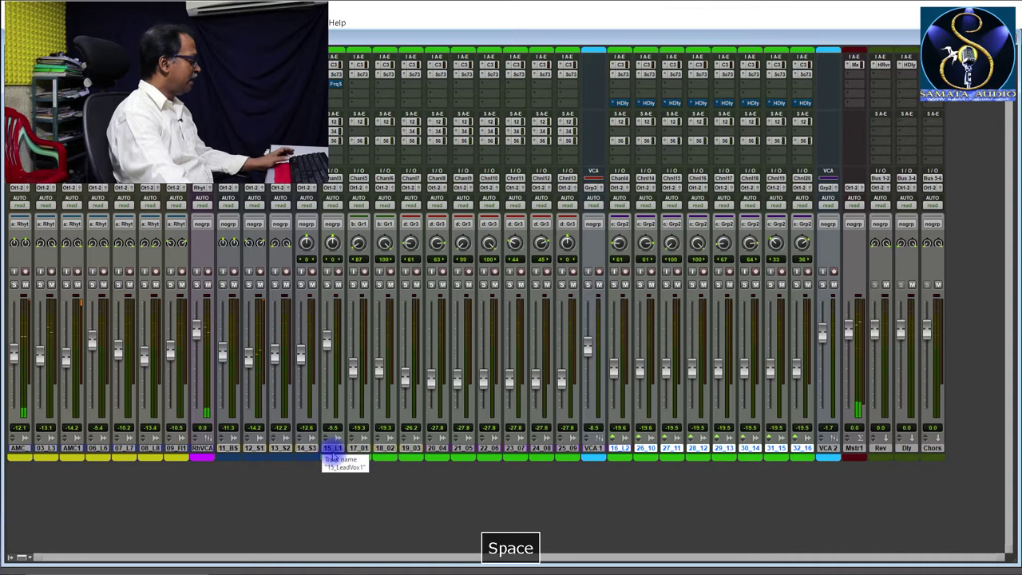
key(ctrl+equal)
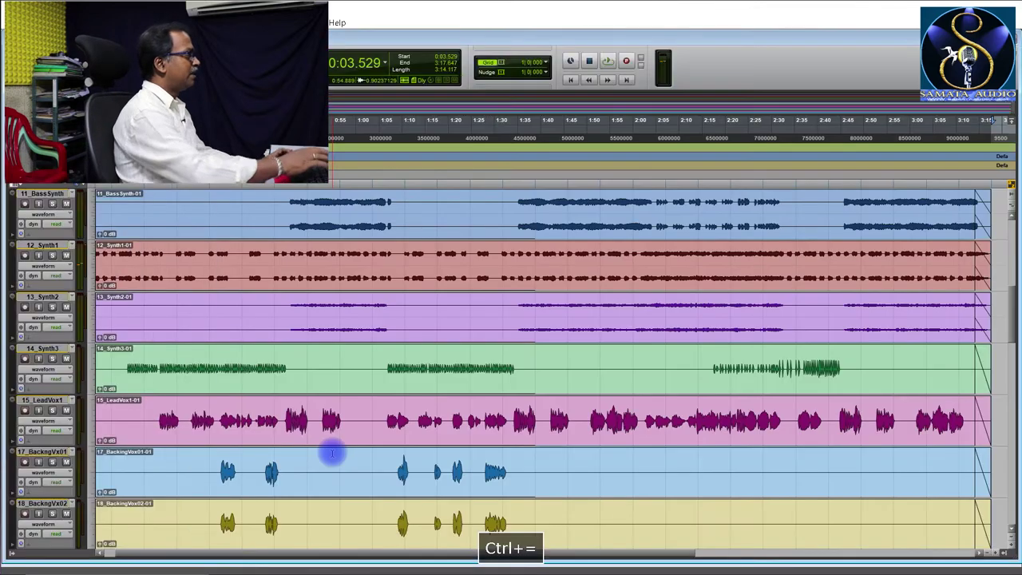
click(158, 412)
key(space)
click(45, 402)
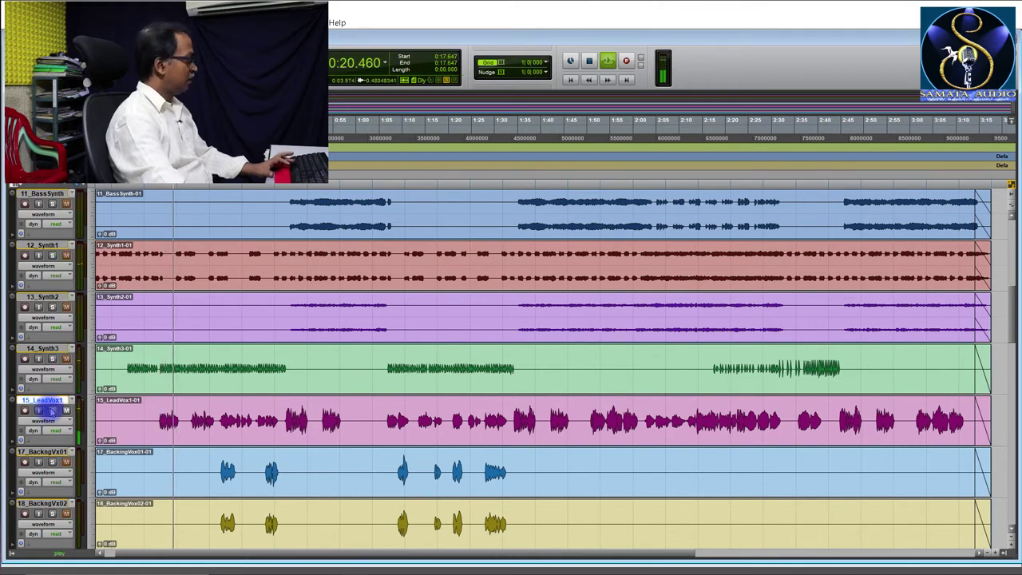
key(space)
Step: Audition the soloed lead vocal in the Mix window and compare the wide and narrow channel strip views
key(ctrl+equal)
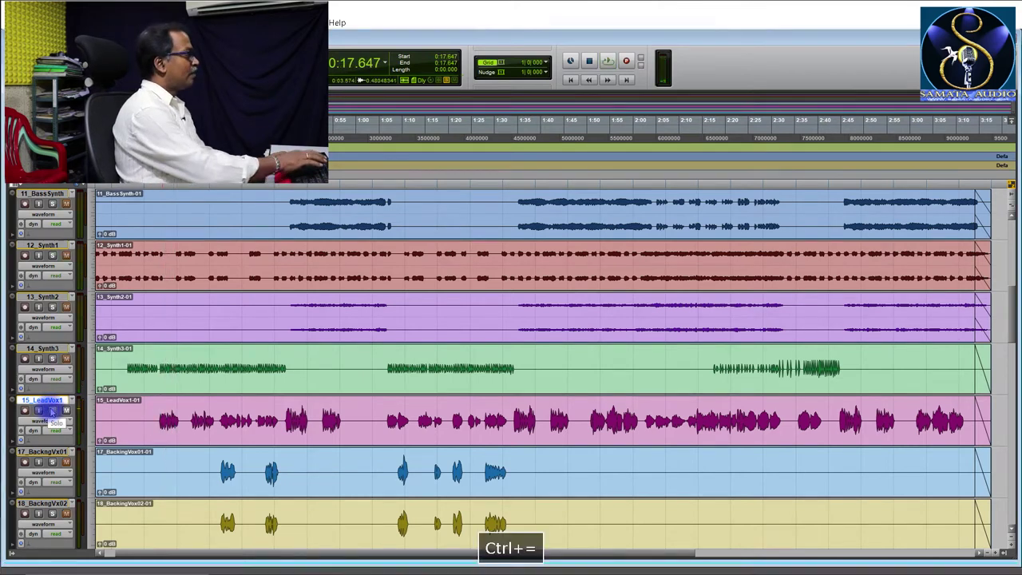
key(space)
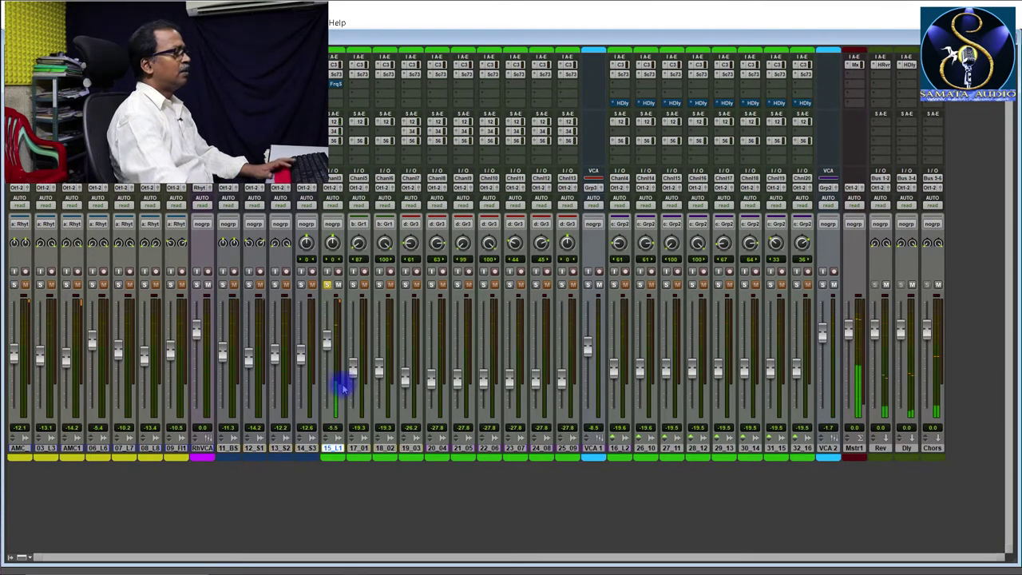
key(space)
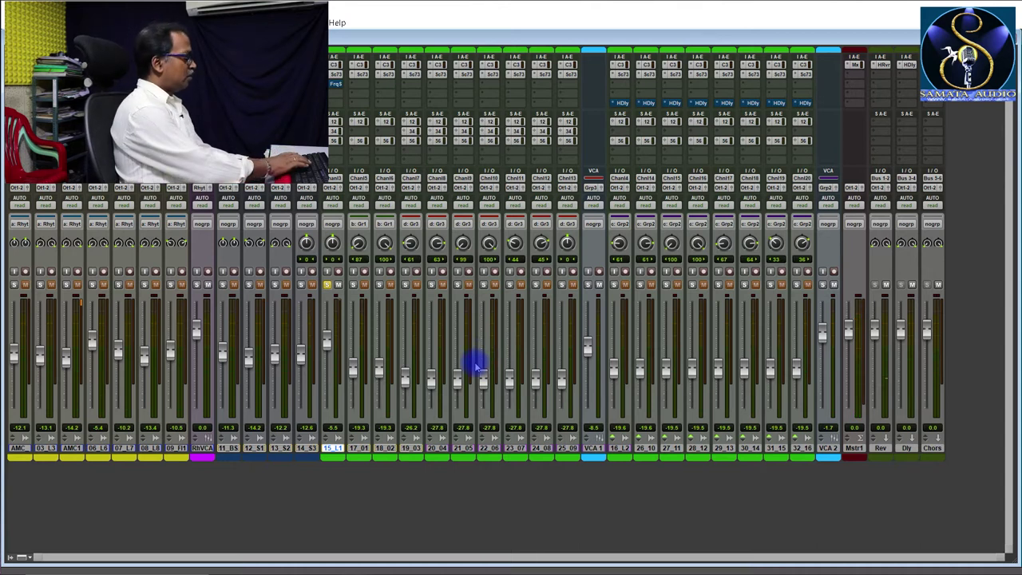
key(ctrl+m)
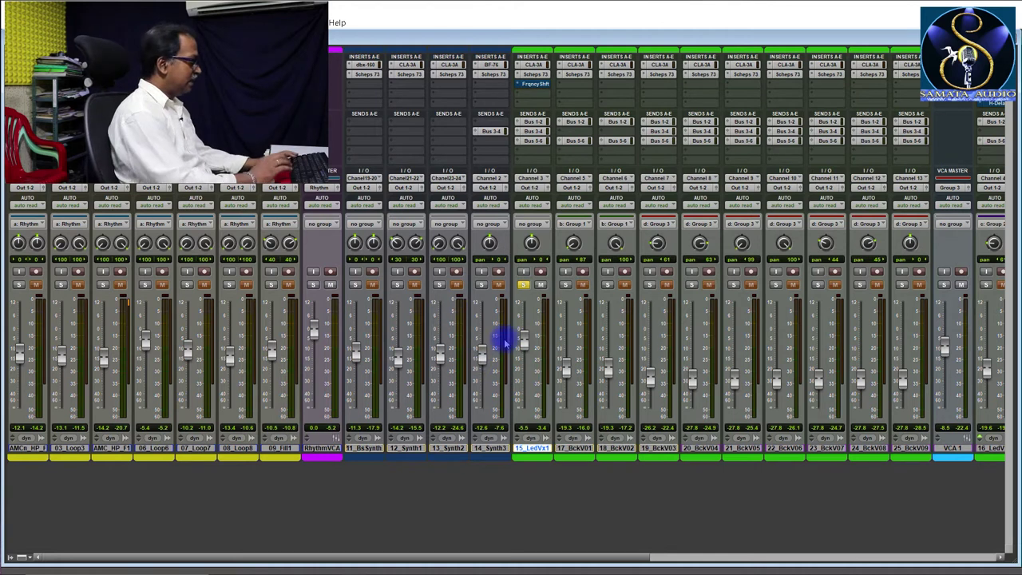
key(ctrl+m)
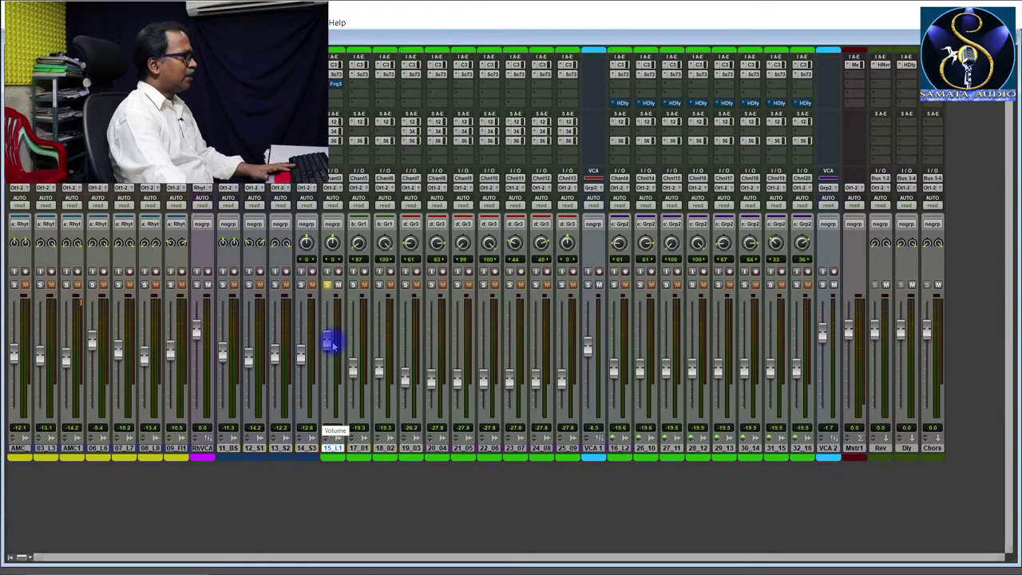
Step: Select the 17_BackngVox01 channel in the mixer and play the soloed lead vocal again
drag(334, 446, 363, 457)
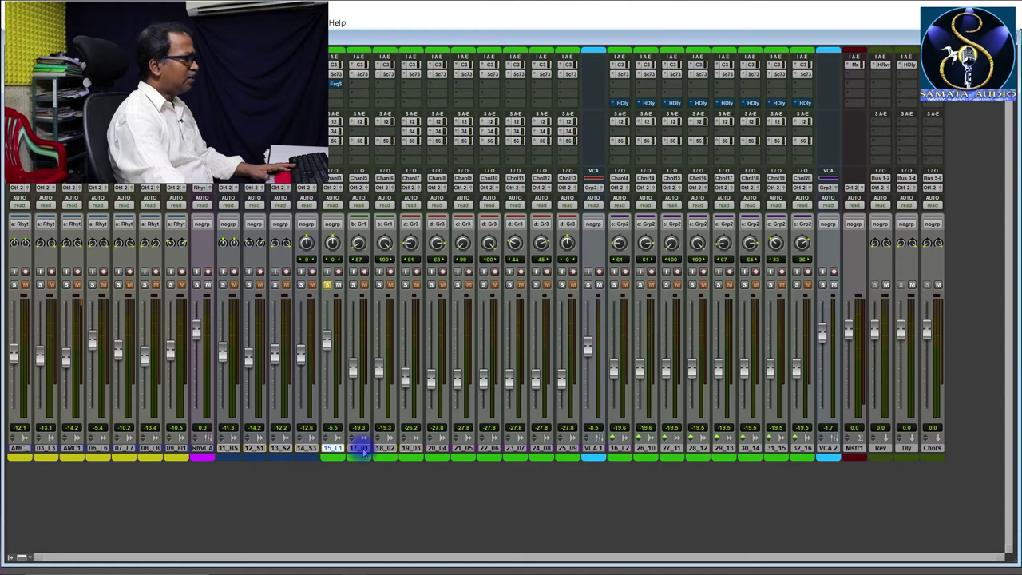
key(space)
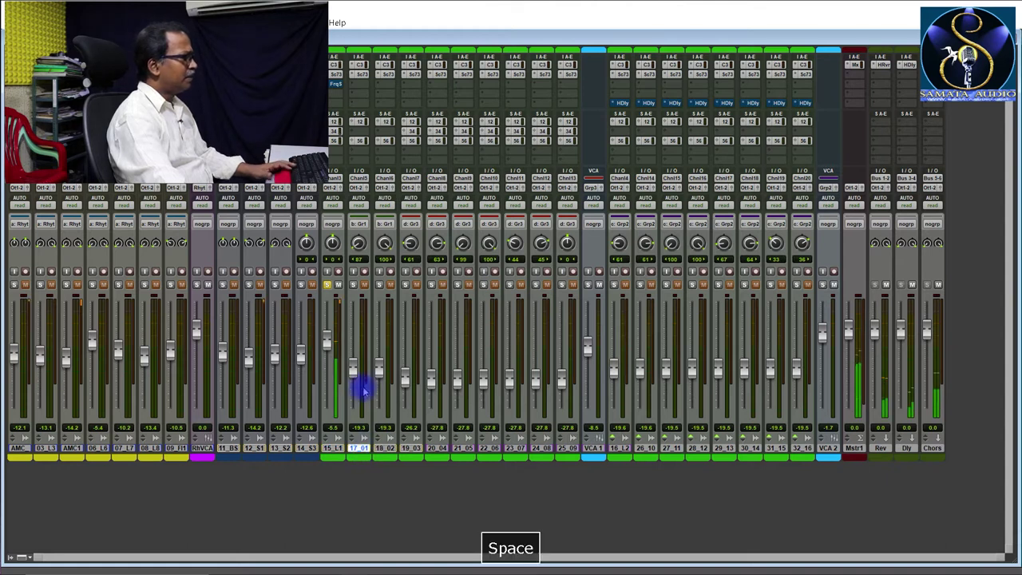
click(385, 449)
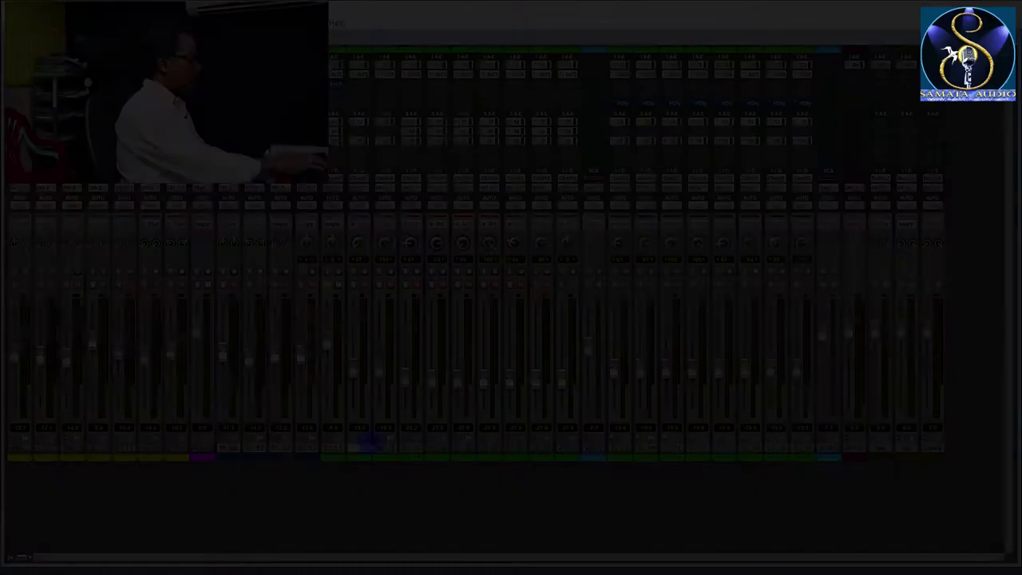
Step: Toggle between the Mix and Edit windows to compare them, finishing on the Mix window
key(ctrl+equal)
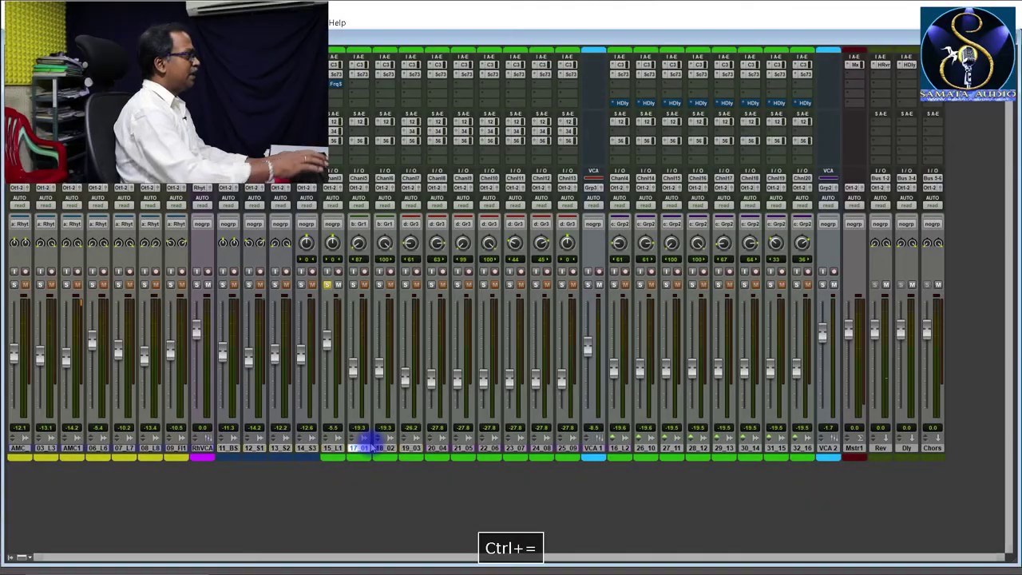
key(ctrl+equal)
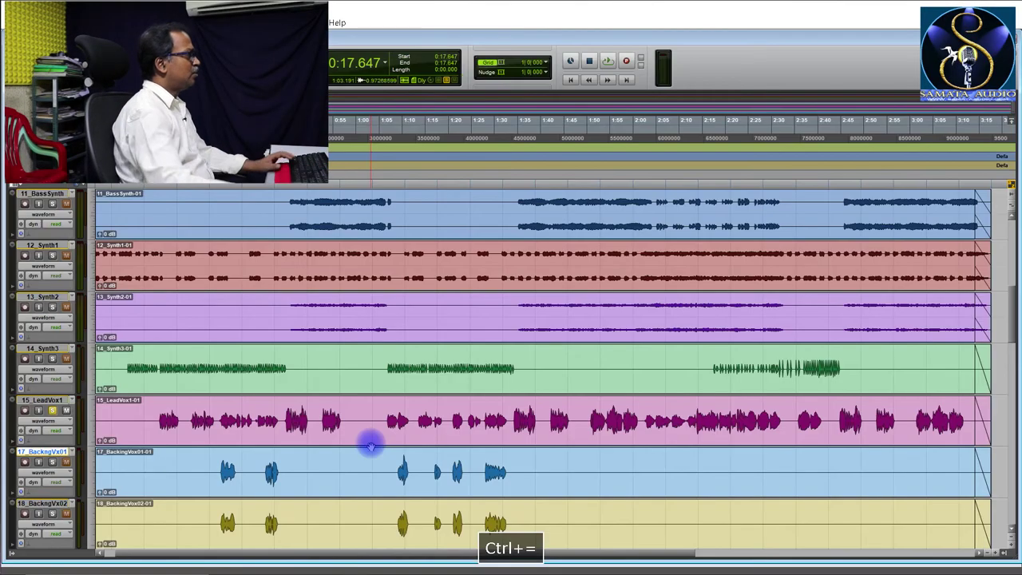
key(ctrl+equal)
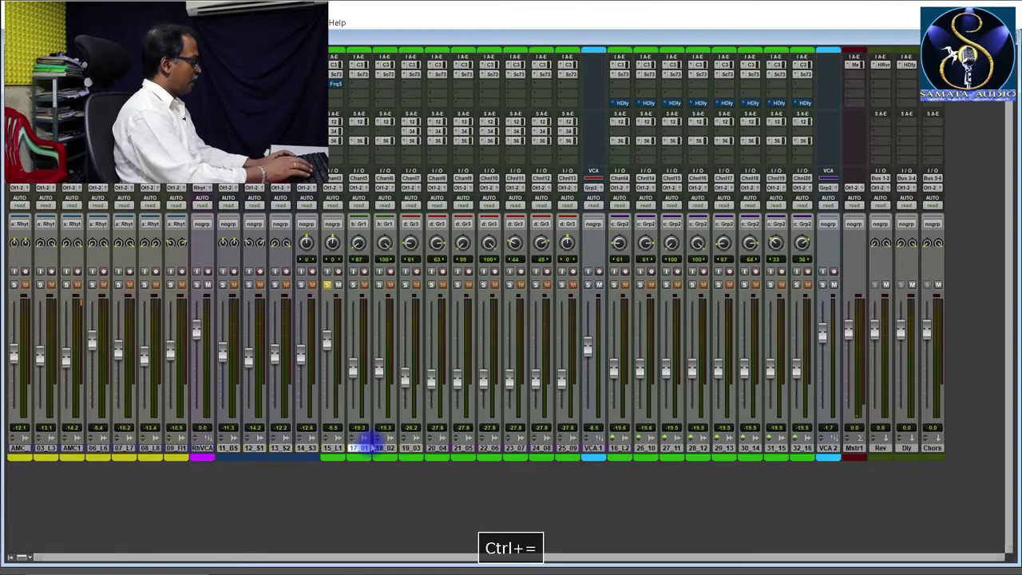
Step: Widen the mixer's channel strips and show the backing vocal channels, both vocal VCA masters and Master 1
key(ctrl+m)
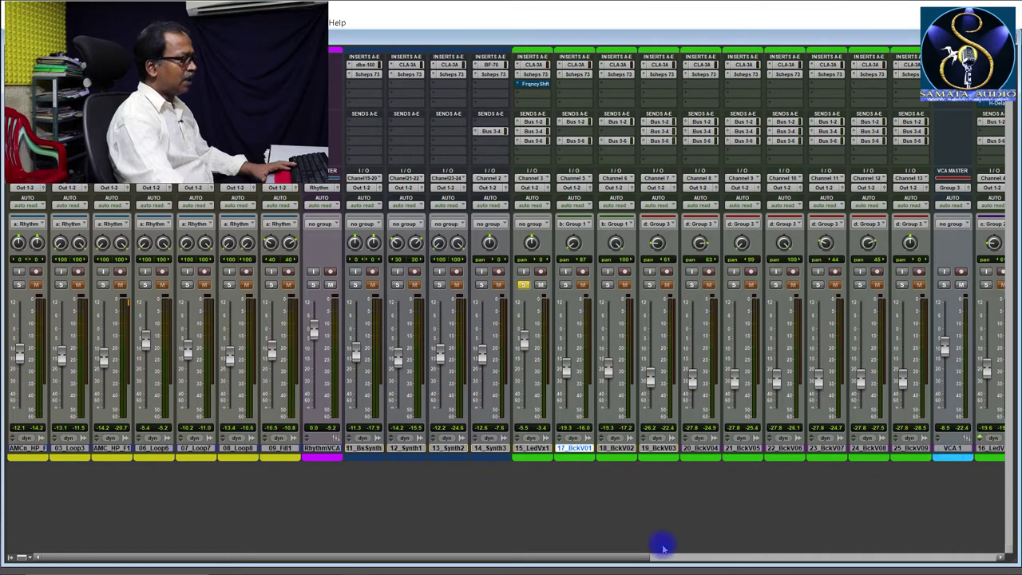
scroll(627, 527, right, 10)
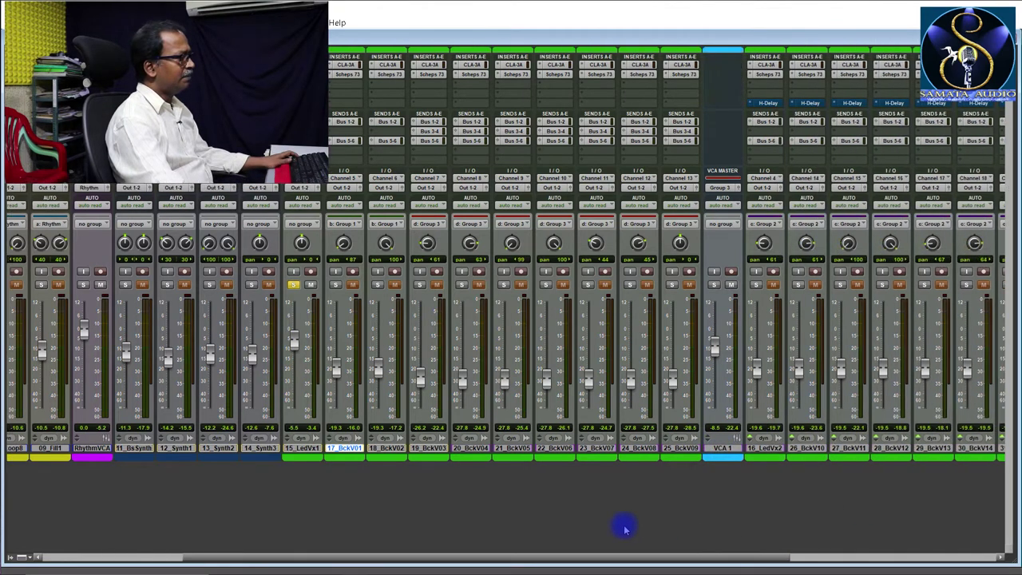
scroll(612, 508, right, 2)
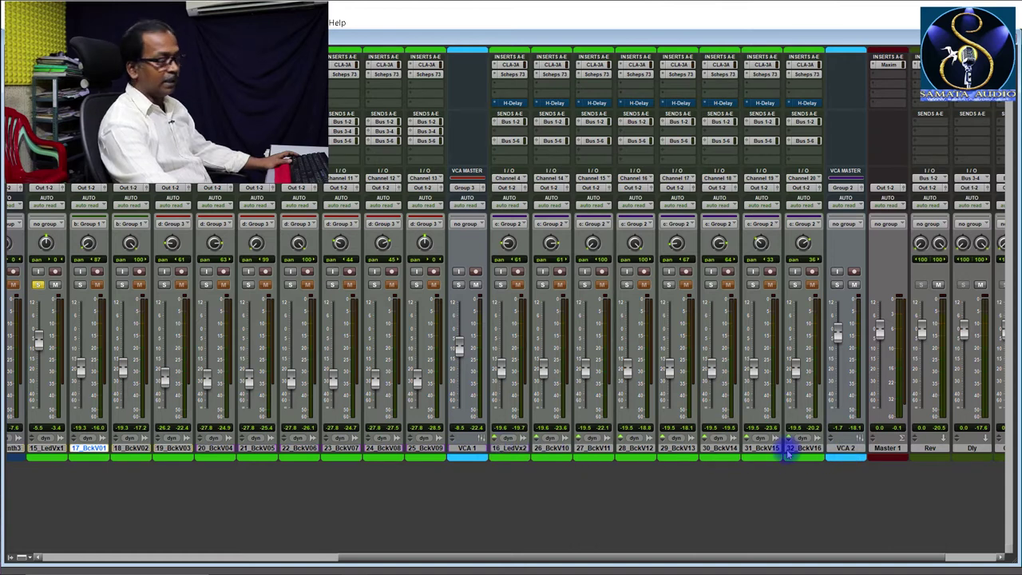
Step: Unsolo the 15_LedVx1 lead vocal and show the rhythm loop channels beside RhythmVCA in the mixer
click(39, 285)
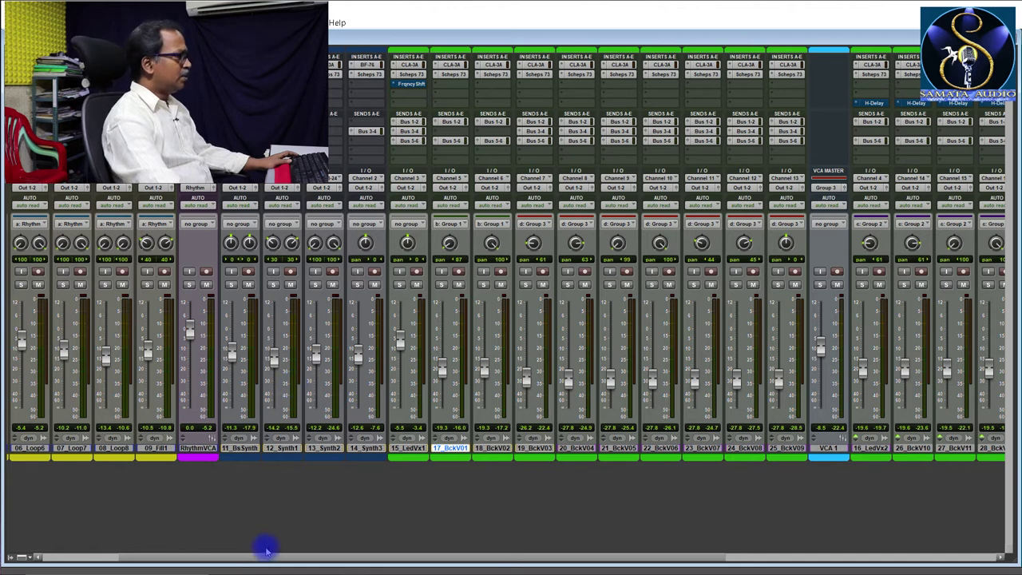
drag(268, 559, 160, 561)
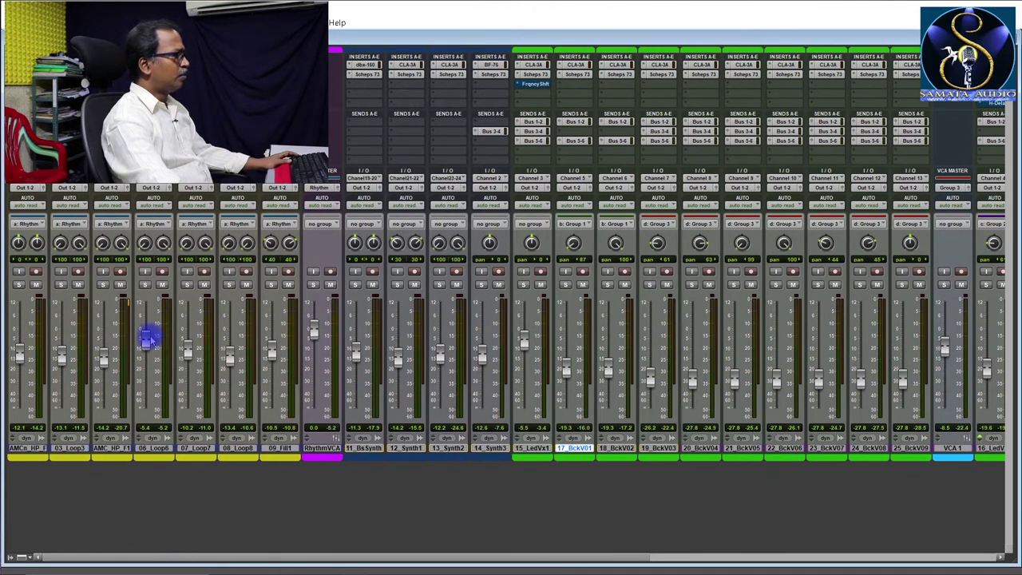
Step: Try lowering the RhythmVCA fader to shift all rhythm channels together, and undo the level change
mouse_move(314, 331)
mouse_down()
mouse_move(315, 359)
mouse_move(315, 345)
mouse_up()
drag(314, 338, 315, 333)
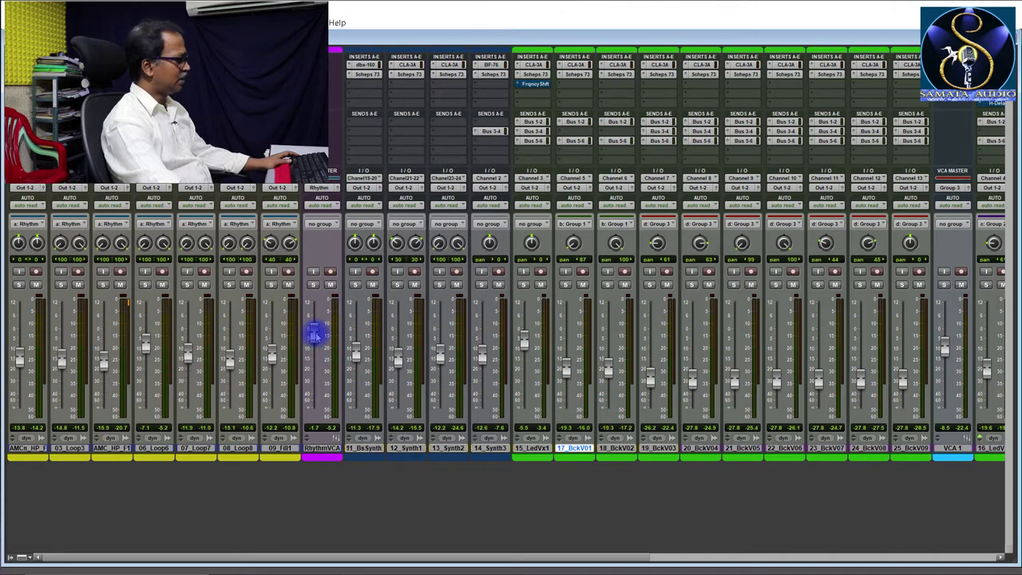
key(ctrl+z)
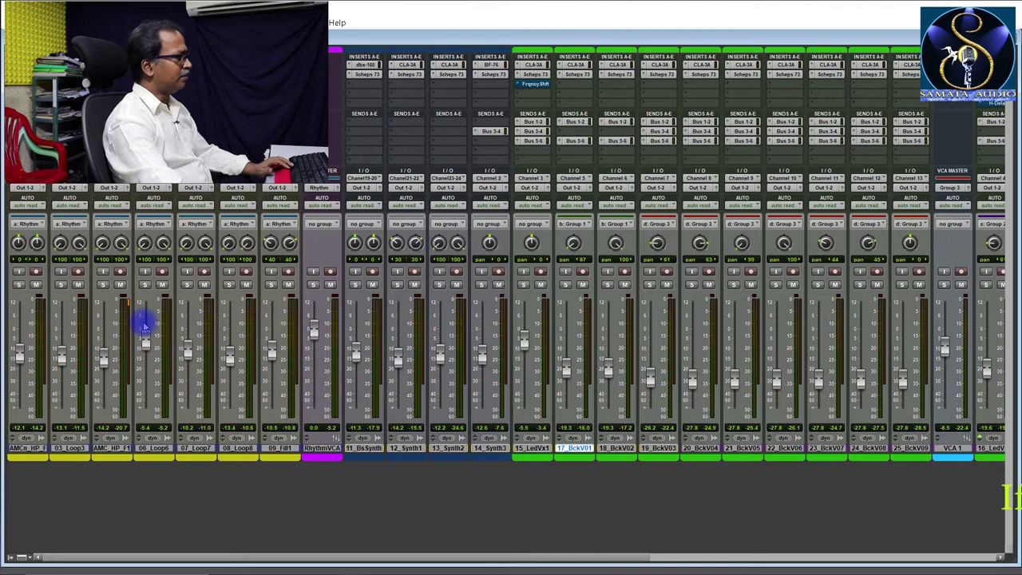
Step: Solo RhythmVCA and audition the rhythm group, checking playback in both the Mix and Edit windows
click(313, 285)
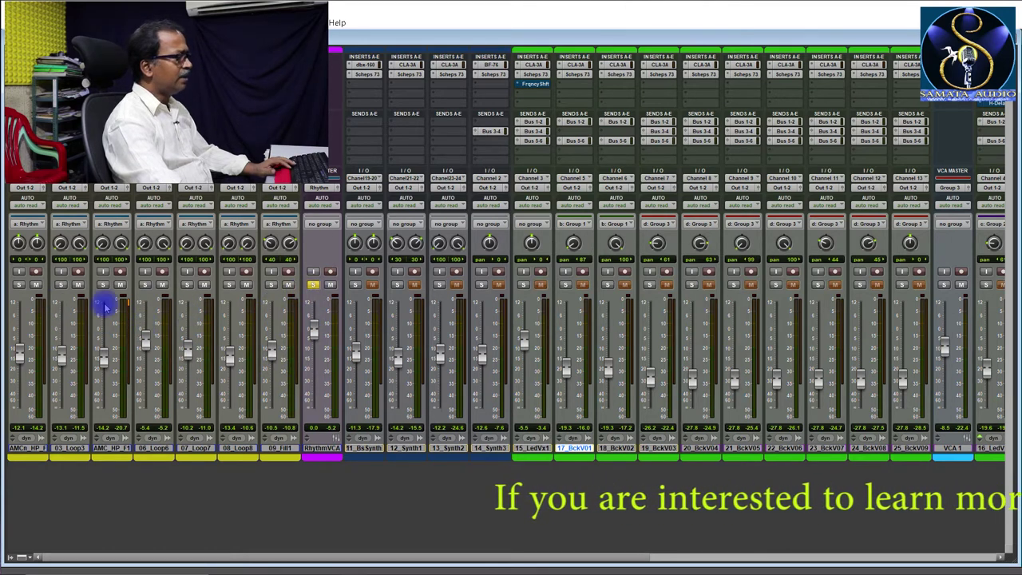
key(space)
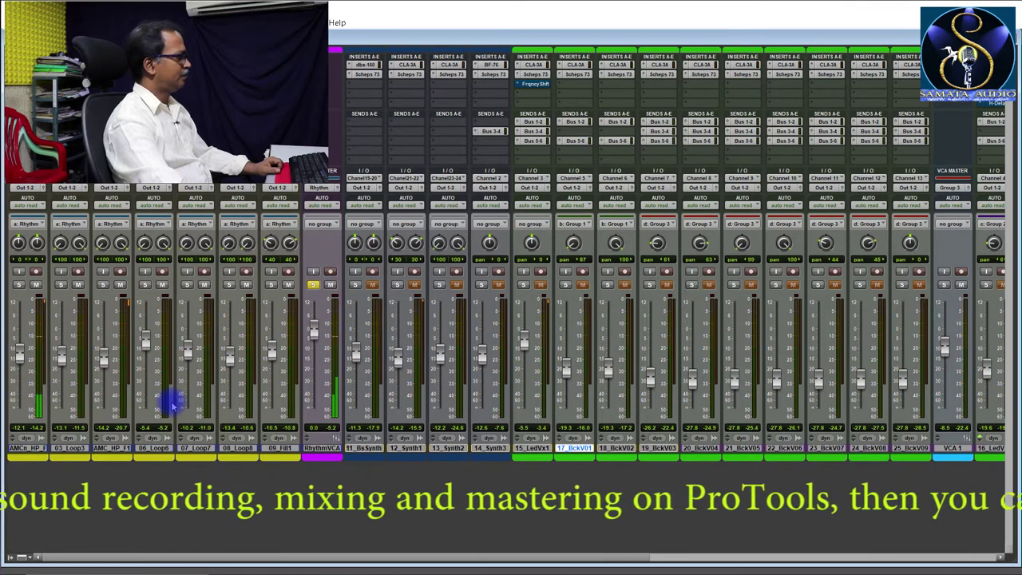
key(ctrl+equal)
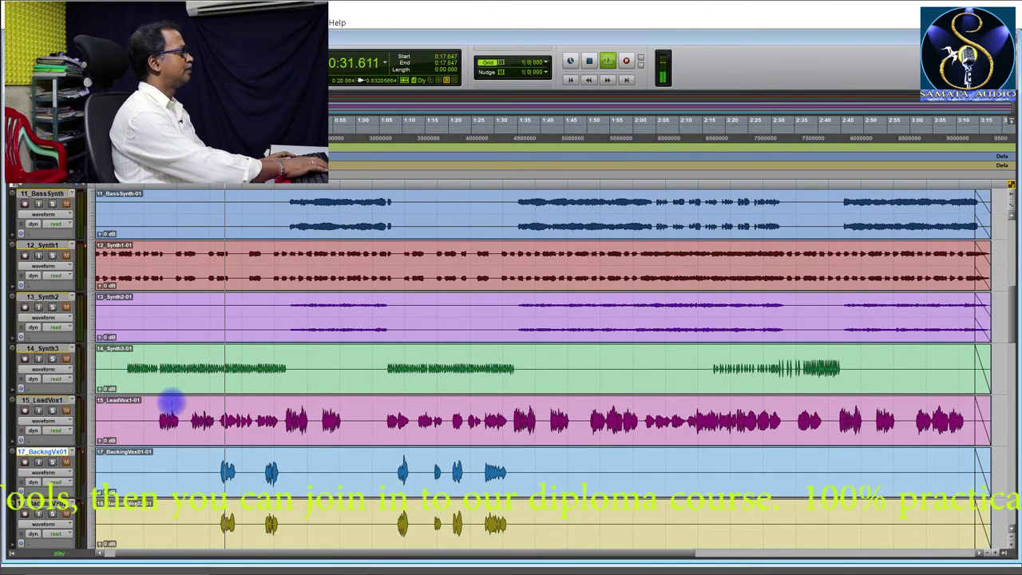
key(ctrl+equal)
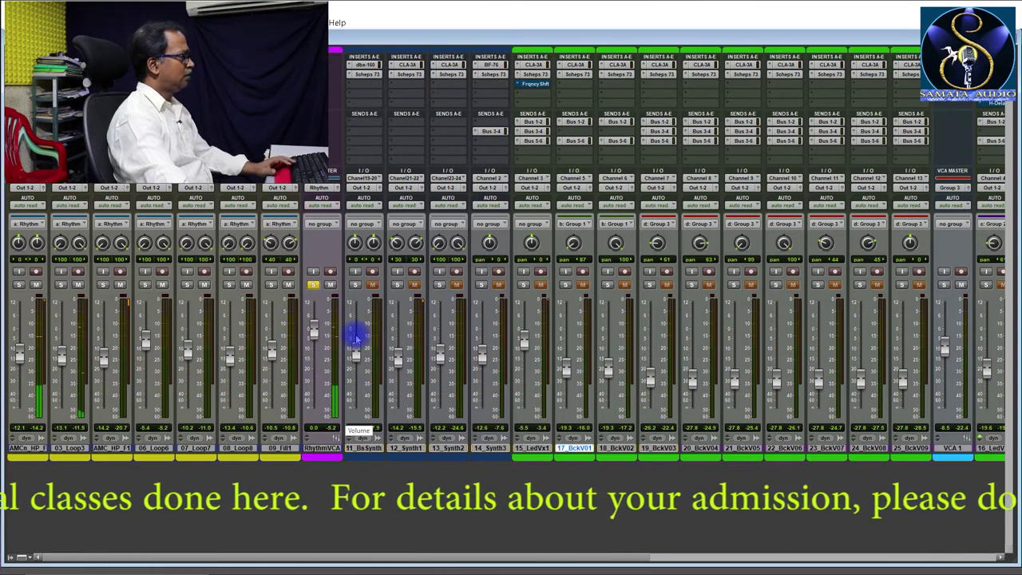
key(space)
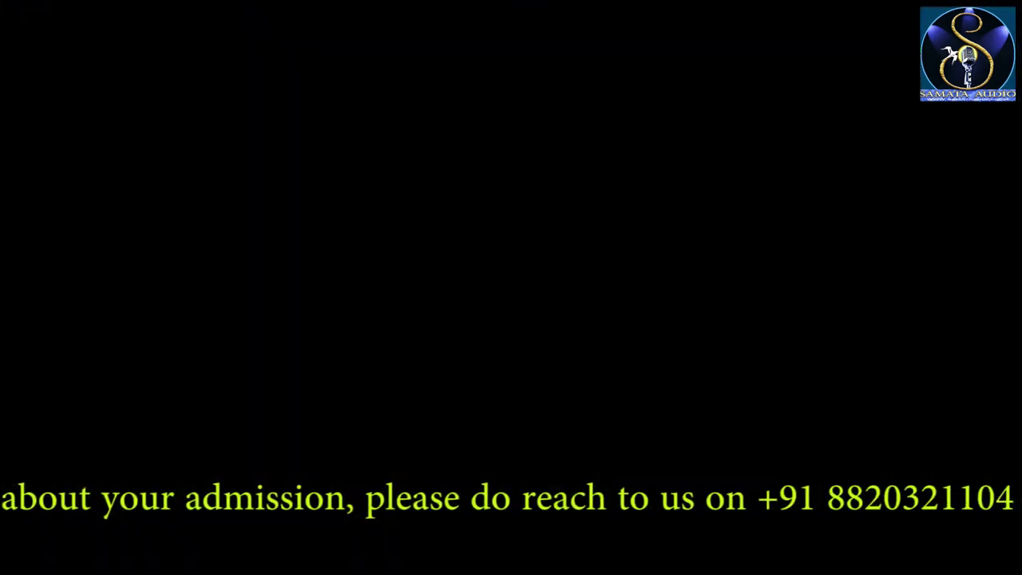
Step: Toggle the RhythmVCA solo to compare its states, leaving it switched off
click(313, 285)
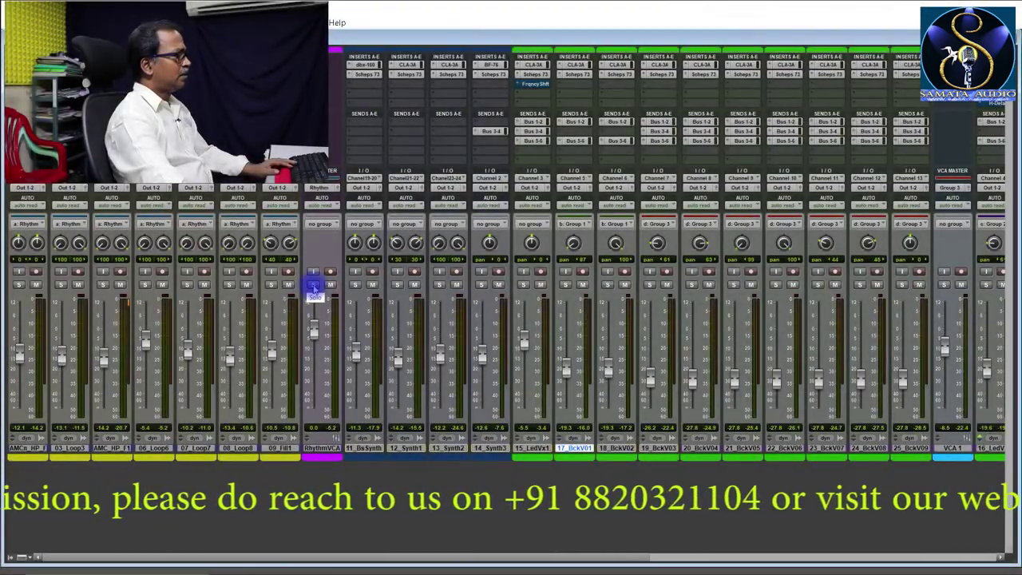
click(313, 286)
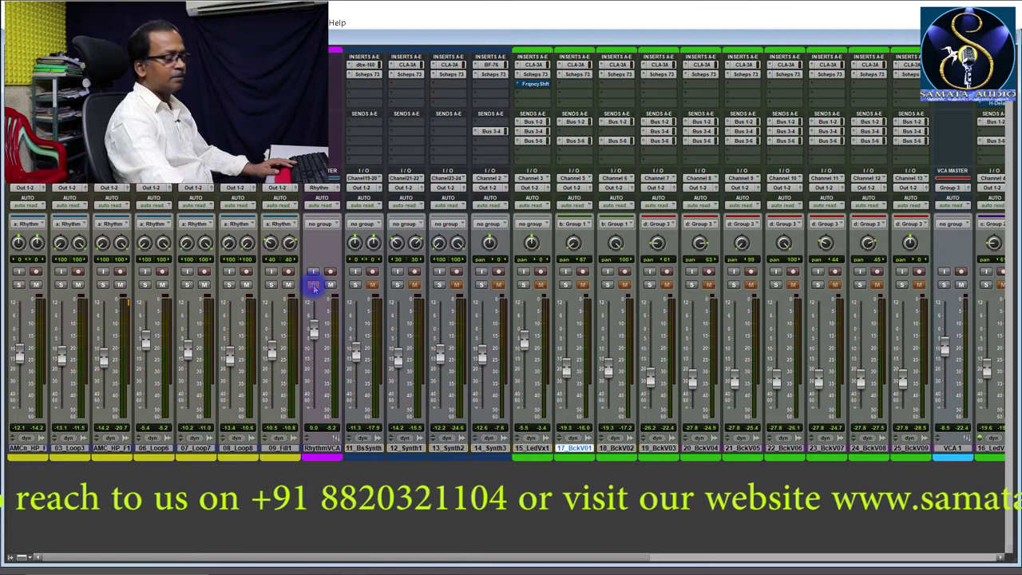
click(313, 285)
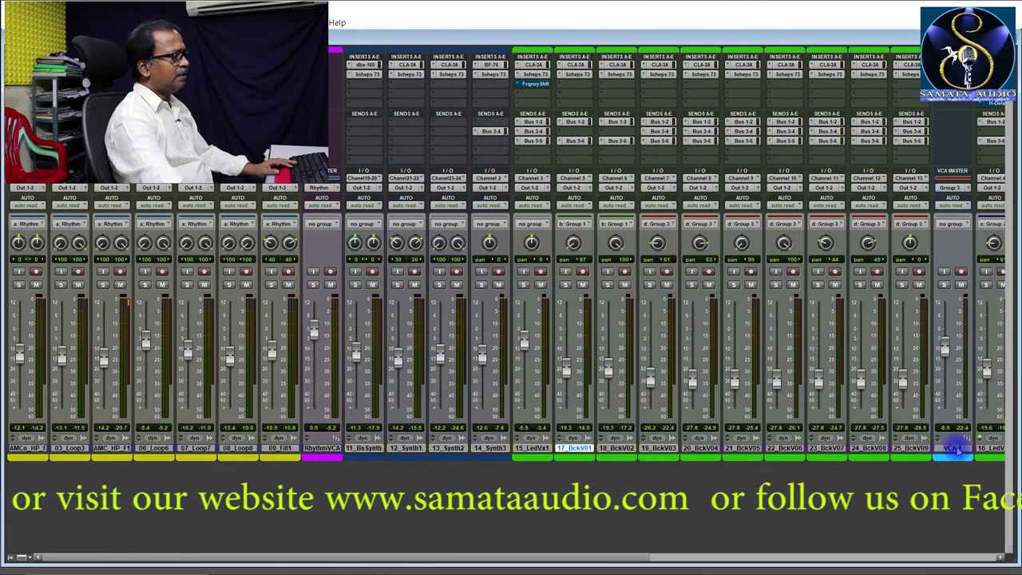
Step: Solo VCA 1 and play from just before the first 19_BackngVox03 phrase in the Edit window
drag(609, 554, 807, 543)
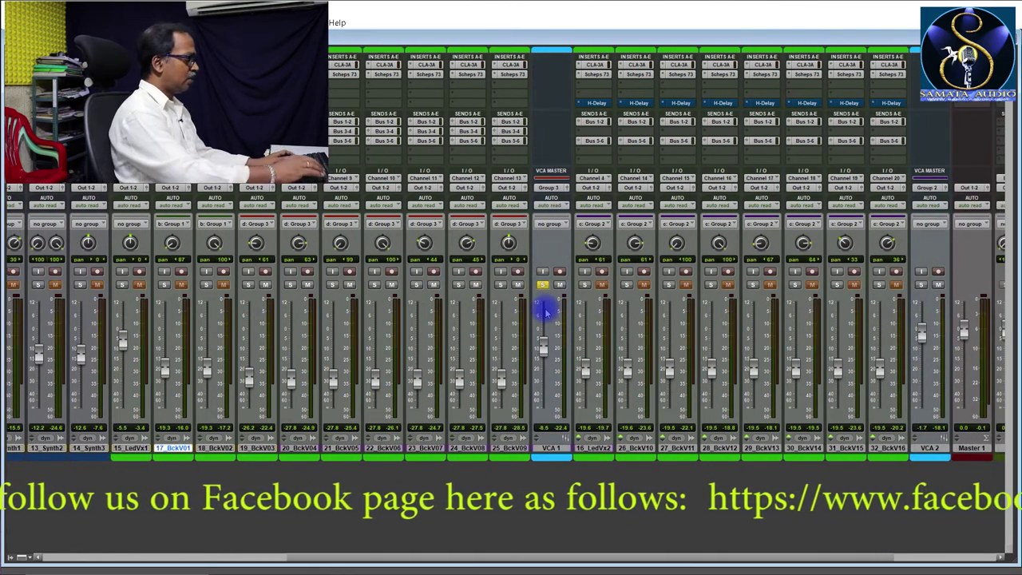
key(ctrl+equal)
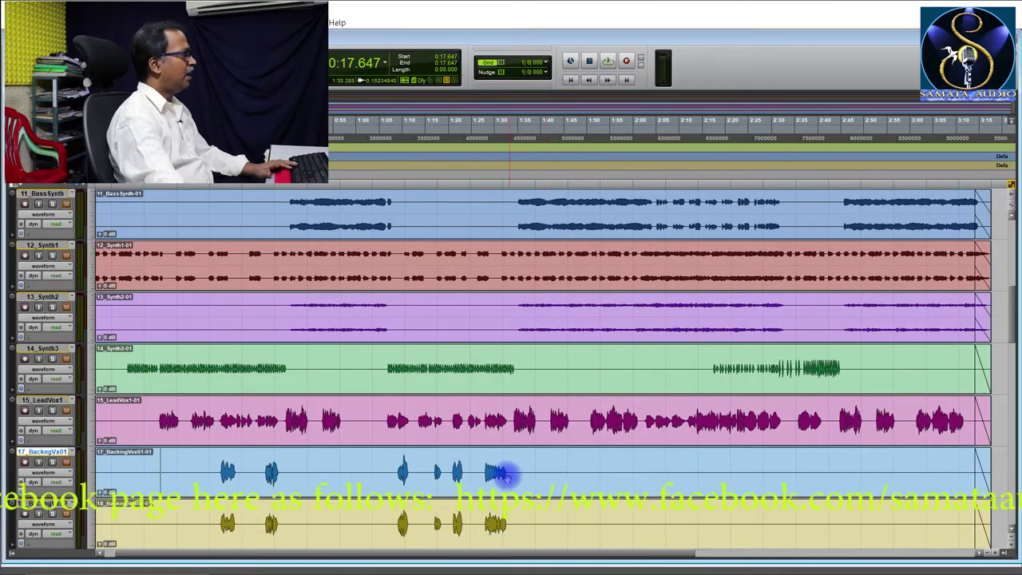
scroll(498, 472, down, 6)
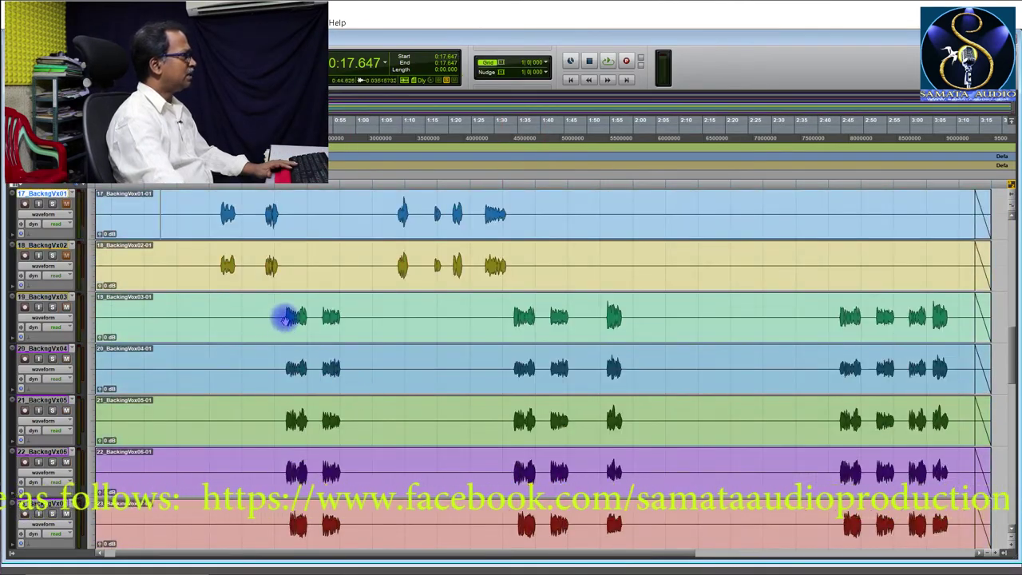
click(286, 314)
key(space)
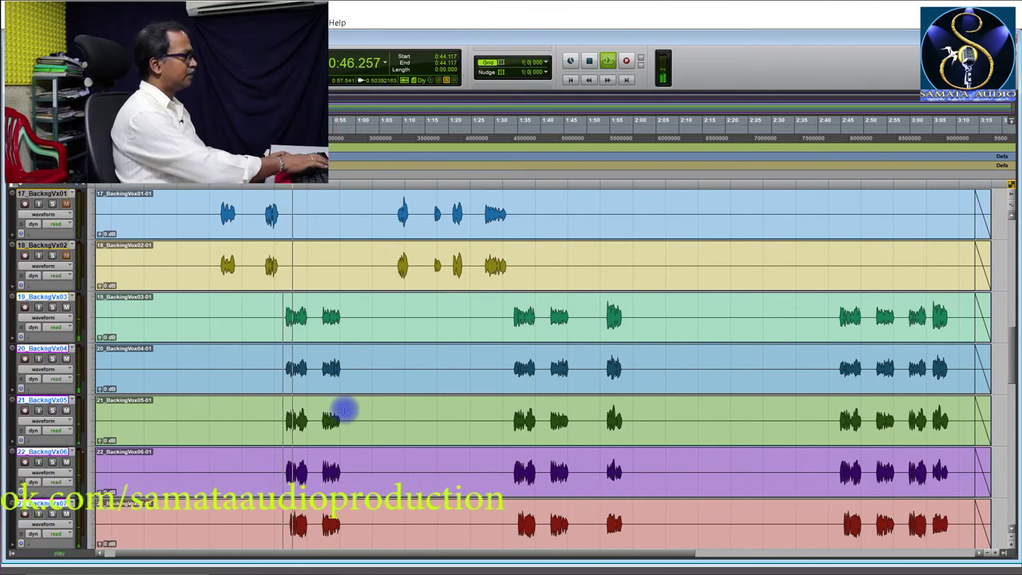
Step: Return to the Mix window and watch the VCA 1 backing vocal channels play before stopping playback
key(ctrl+equal)
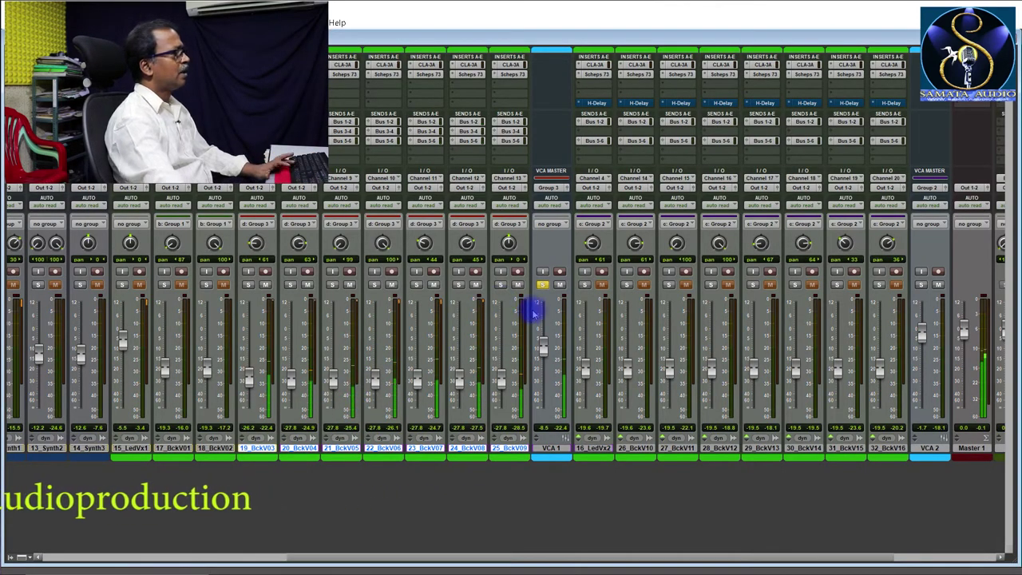
drag(542, 338, 543, 349)
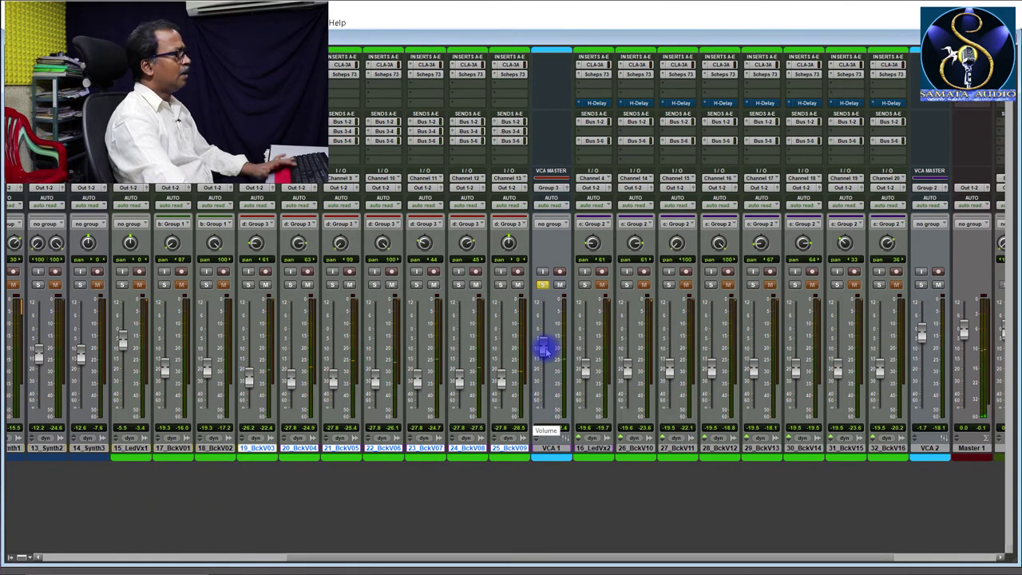
key(space)
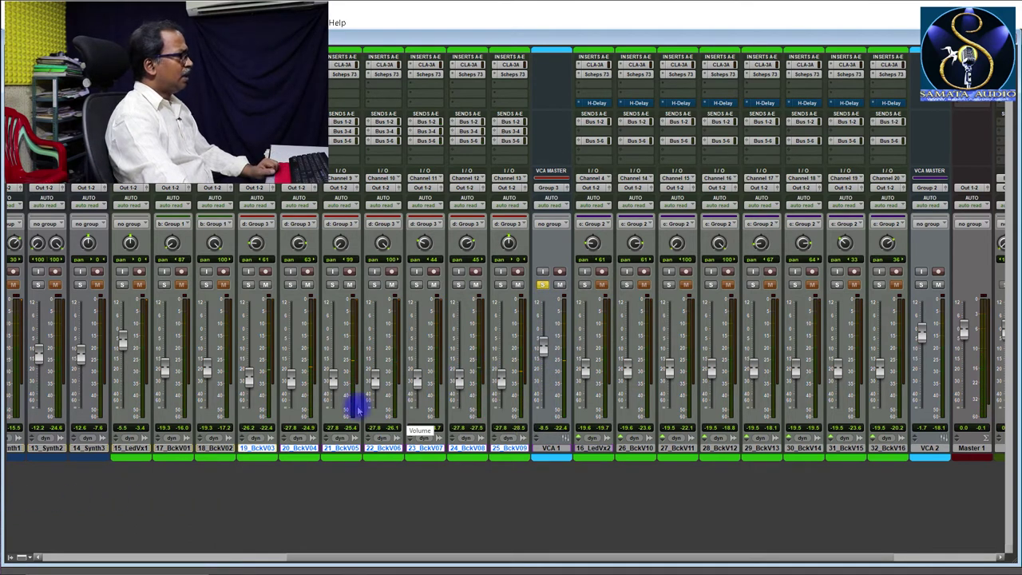
Step: Solo VCA 2 alongside VCA 1 and audition the backing vocal groups they control
click(541, 287)
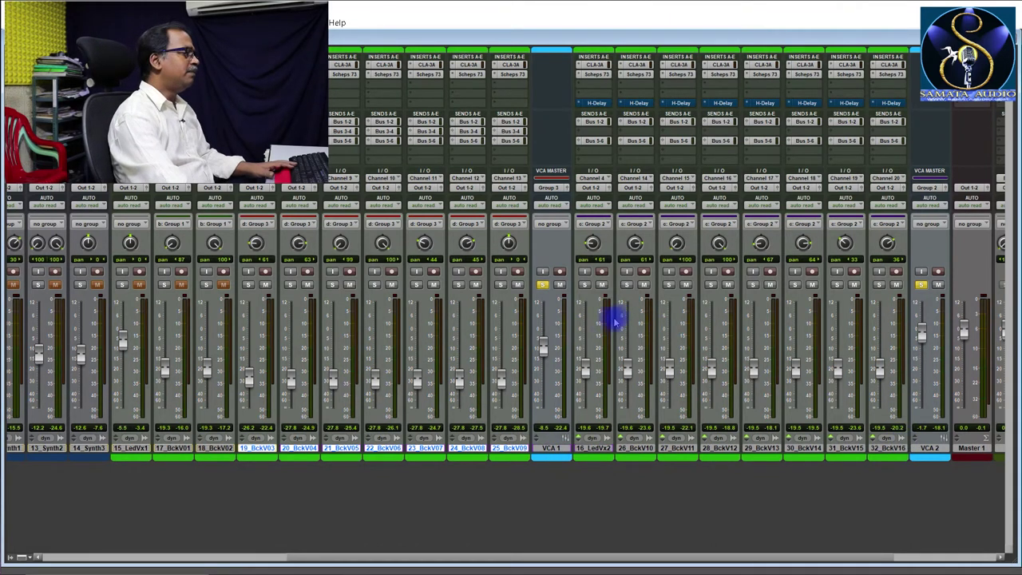
key(space)
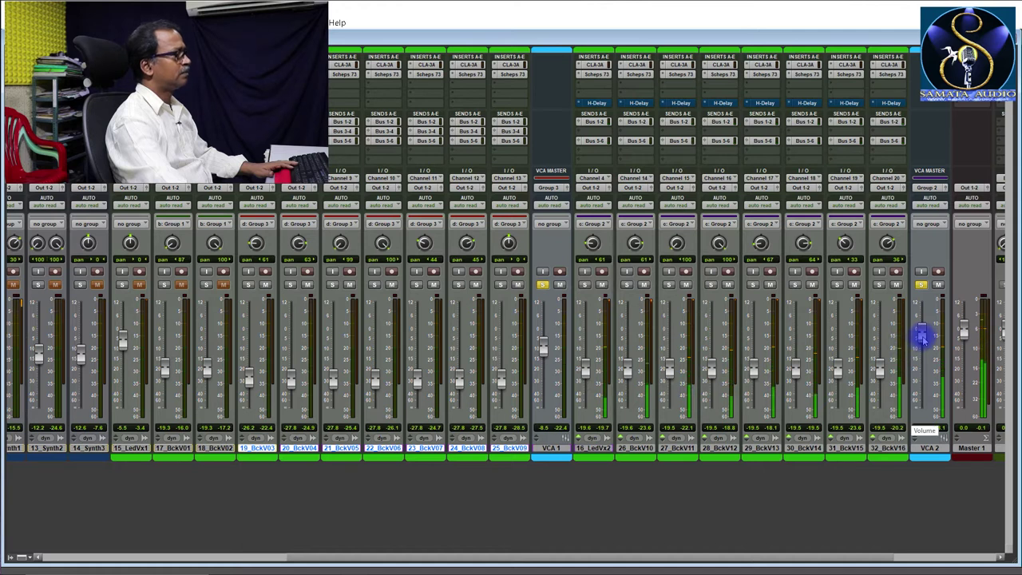
key(space)
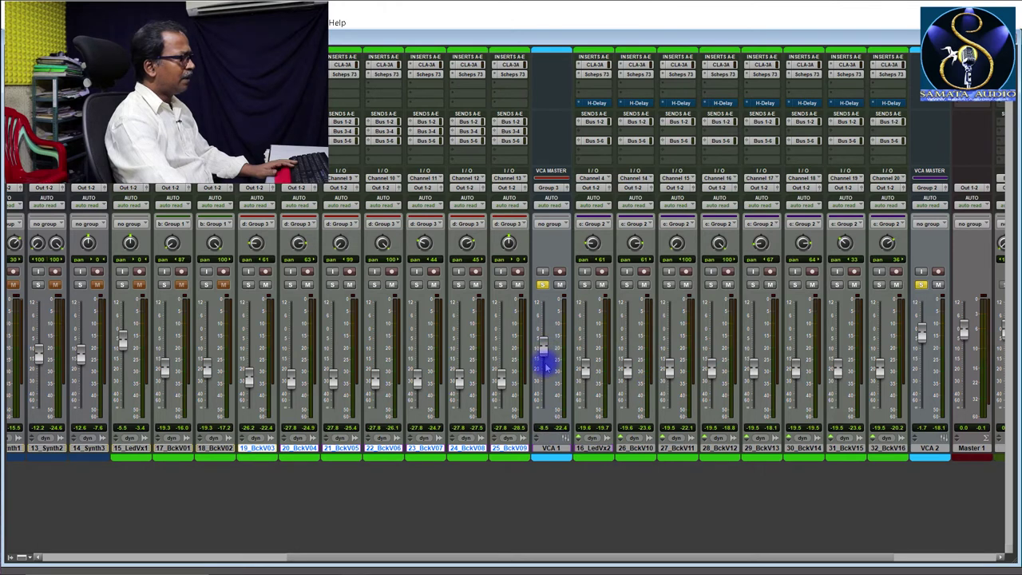
Step: Raise the VCA 1 fader to -7.0 dB, keeping the VCA master soloed
drag(546, 354, 546, 352)
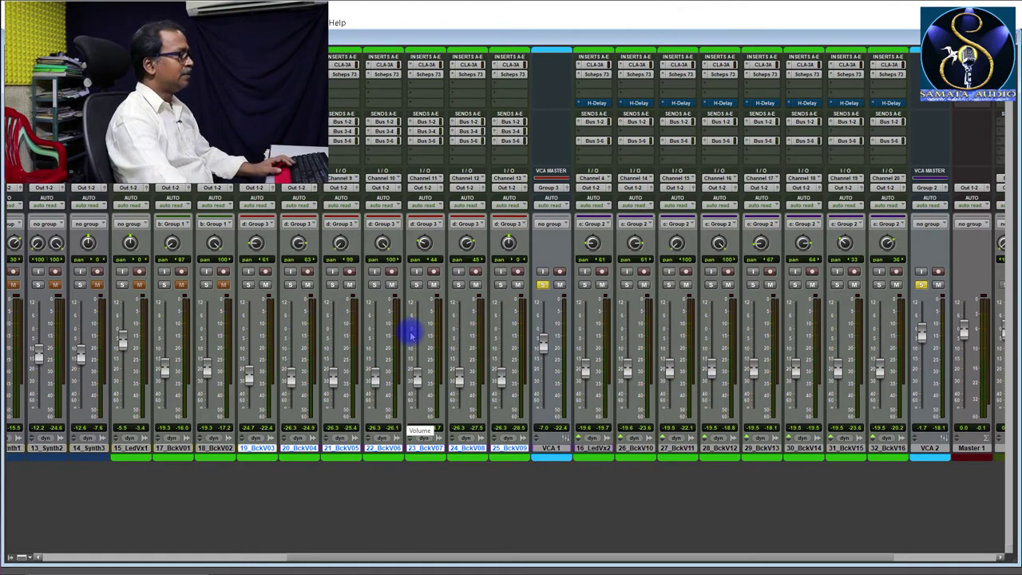
click(542, 286)
click(541, 285)
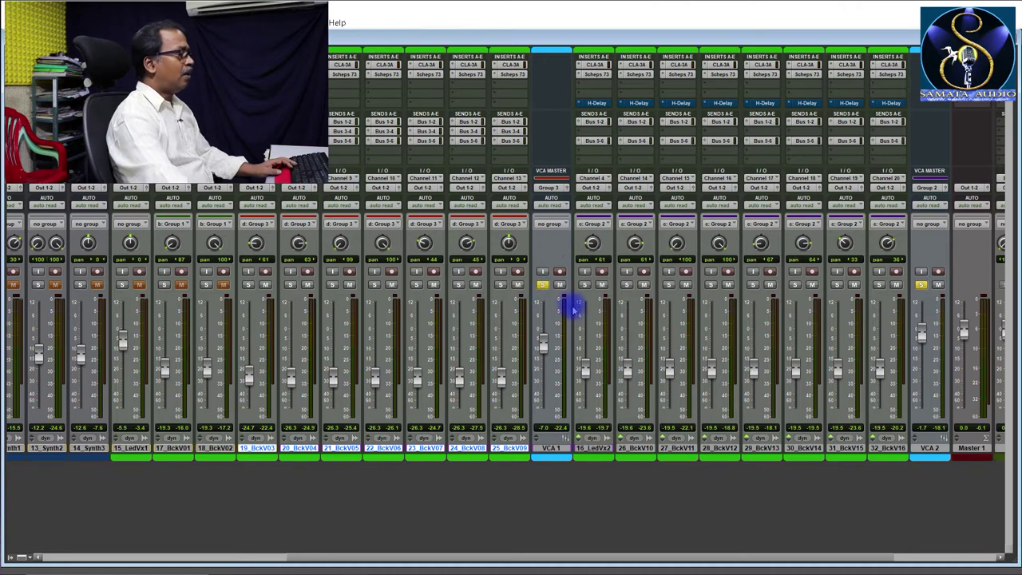
Step: Audition the soloed backing vocals while switching the VCA 1 solo off and back on
key(space)
click(544, 285)
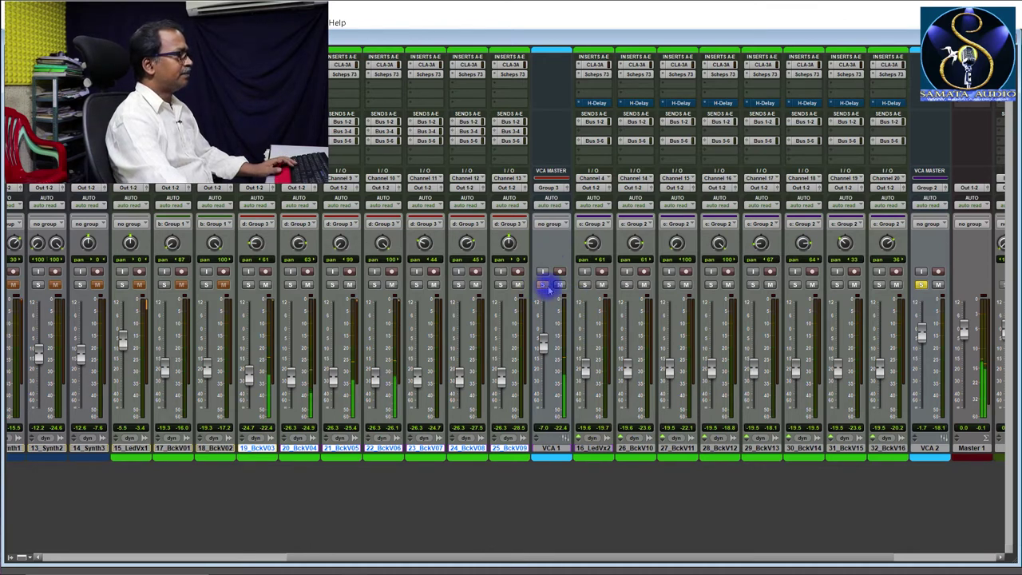
click(543, 285)
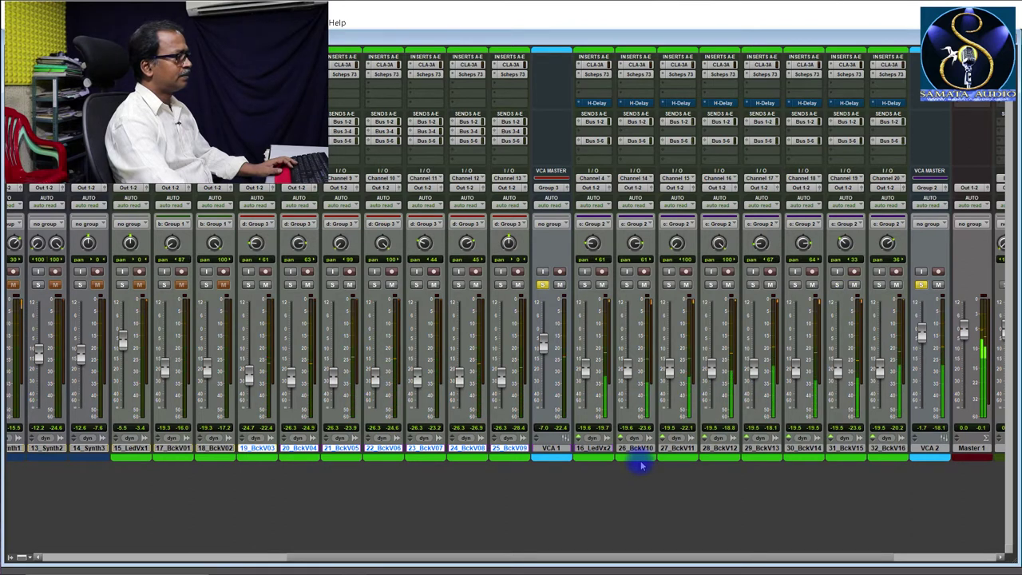
key(space)
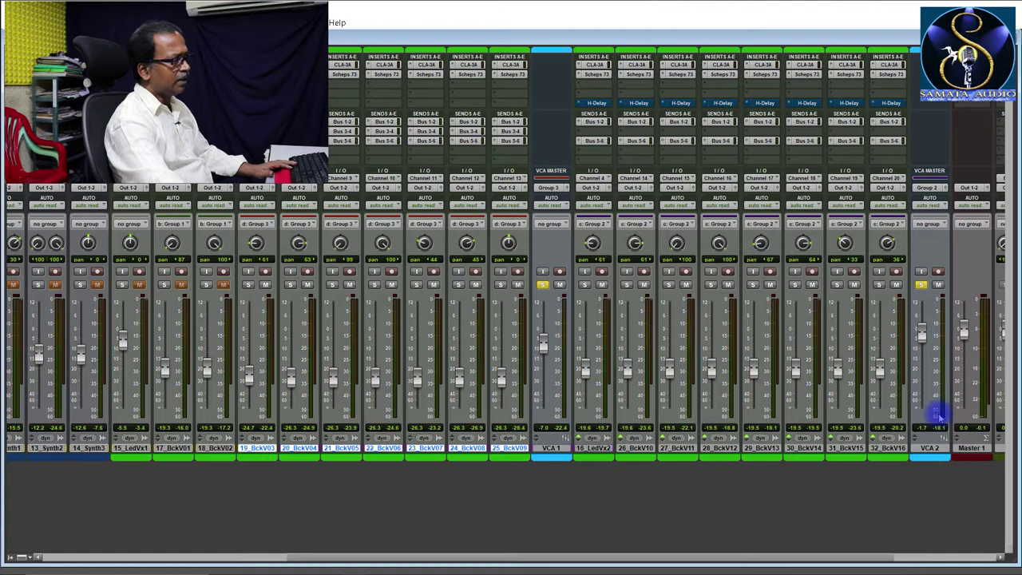
Step: Review the mixer's meter type options and keep Digital VU metering
right_click(938, 371)
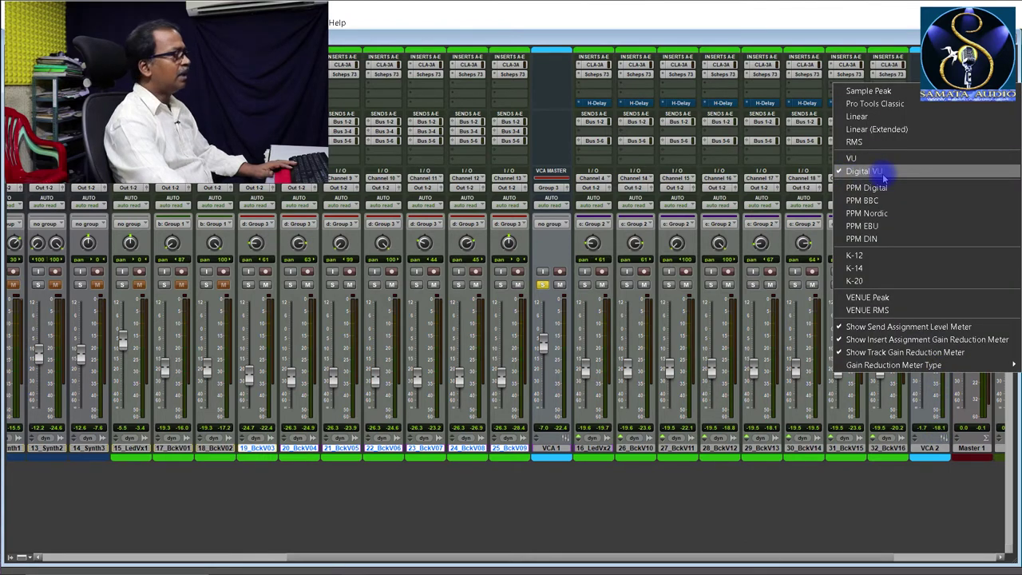
right_click(481, 334)
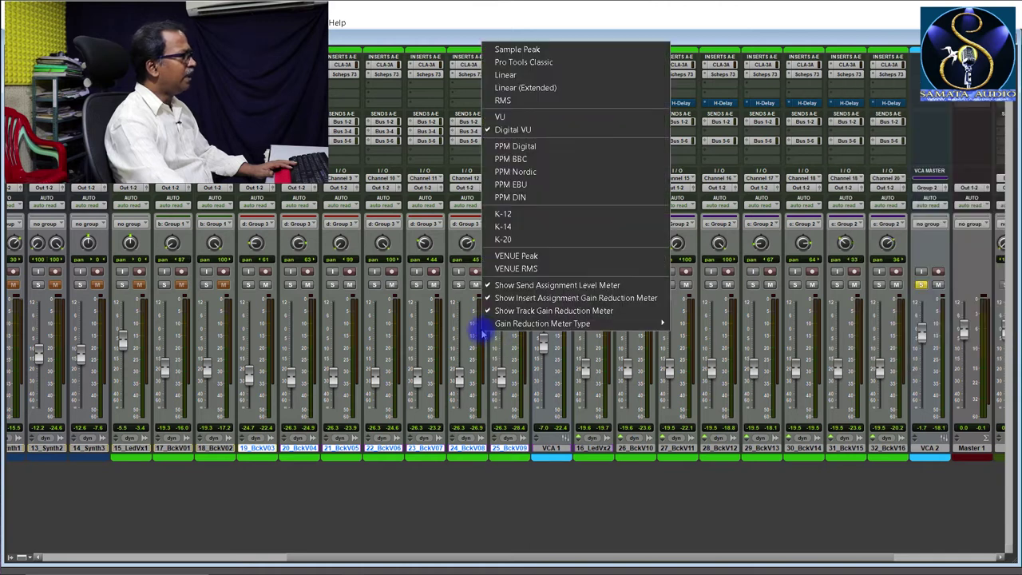
click(506, 134)
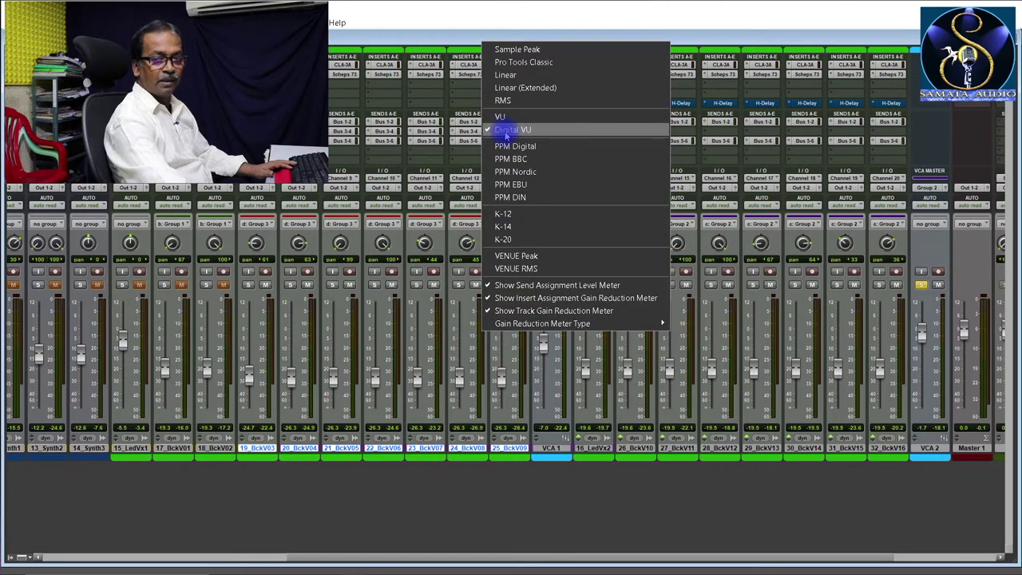
click(971, 273)
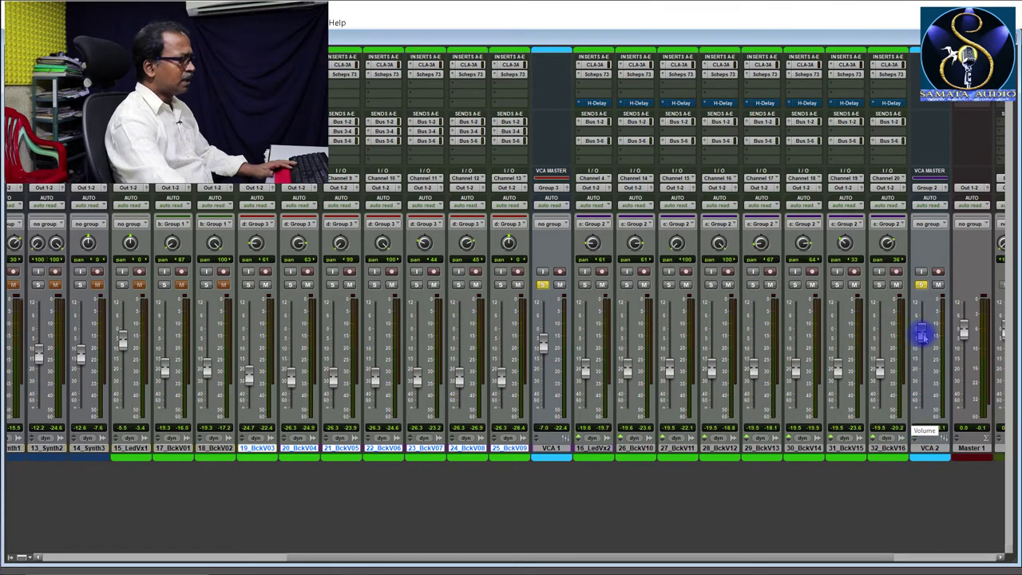
Step: Lower the VCA 2 fader to -4.1 dB
drag(921, 336, 921, 340)
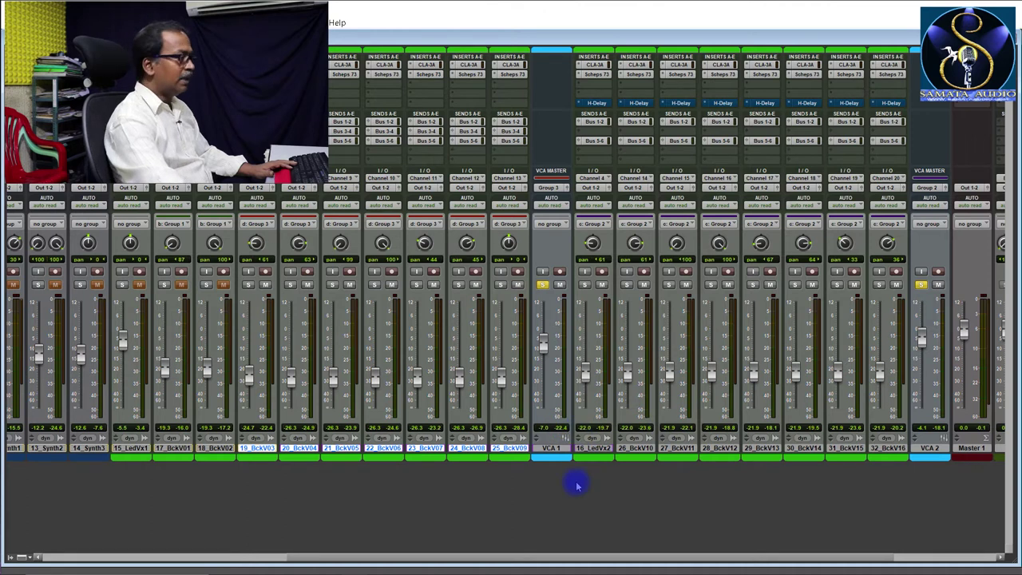
Step: Show the Master 1, Rev, Dly and Chorus channels, clear Master 1's peak reading and start playback
drag(581, 557, 687, 554)
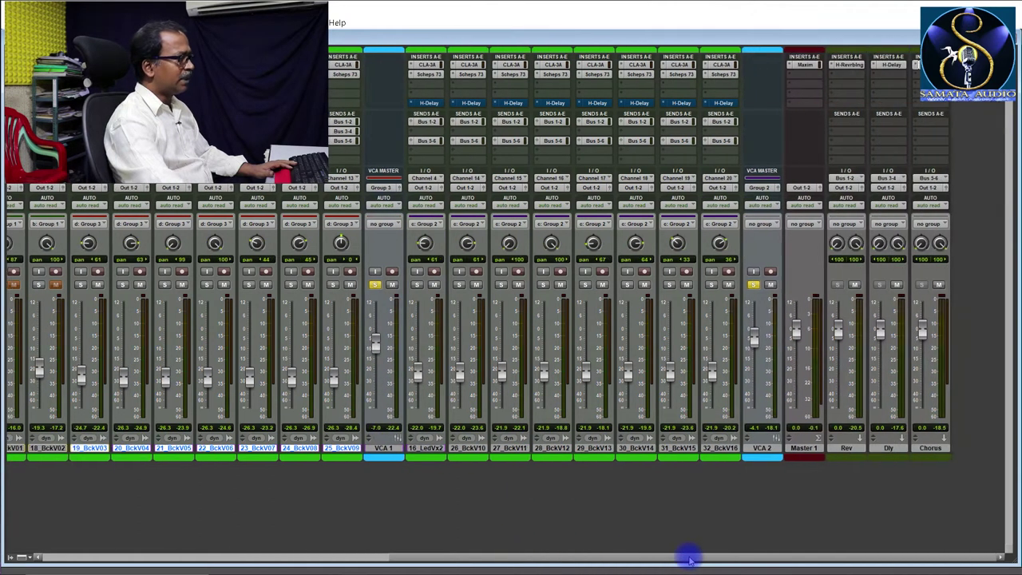
click(815, 431)
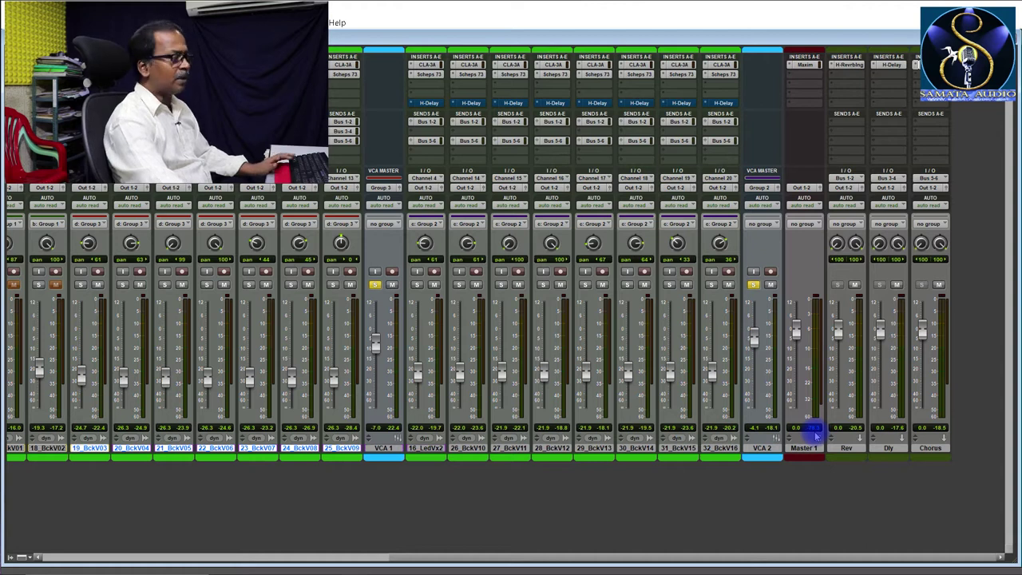
key(space)
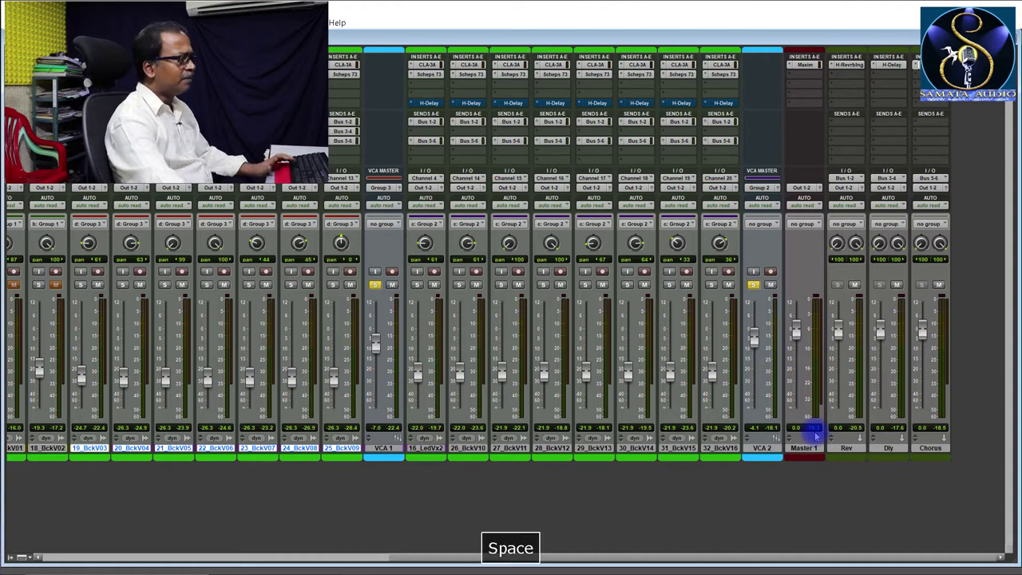
Step: Audition the soloed backing vocals under VCA 1 and VCA 2 and lower the VCA 2 fader to -5.4 dB
key(space)
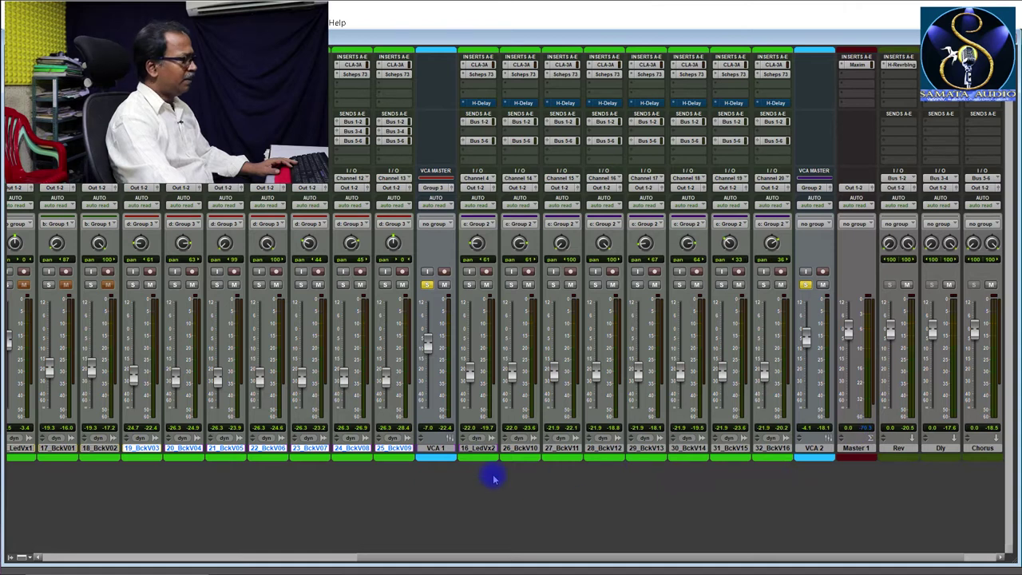
drag(544, 559, 532, 553)
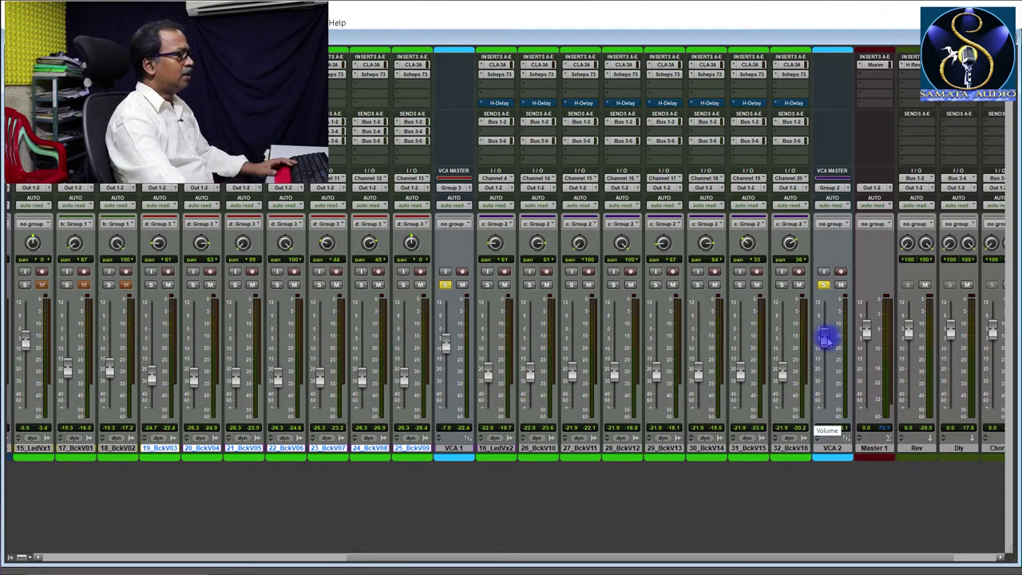
click(830, 434)
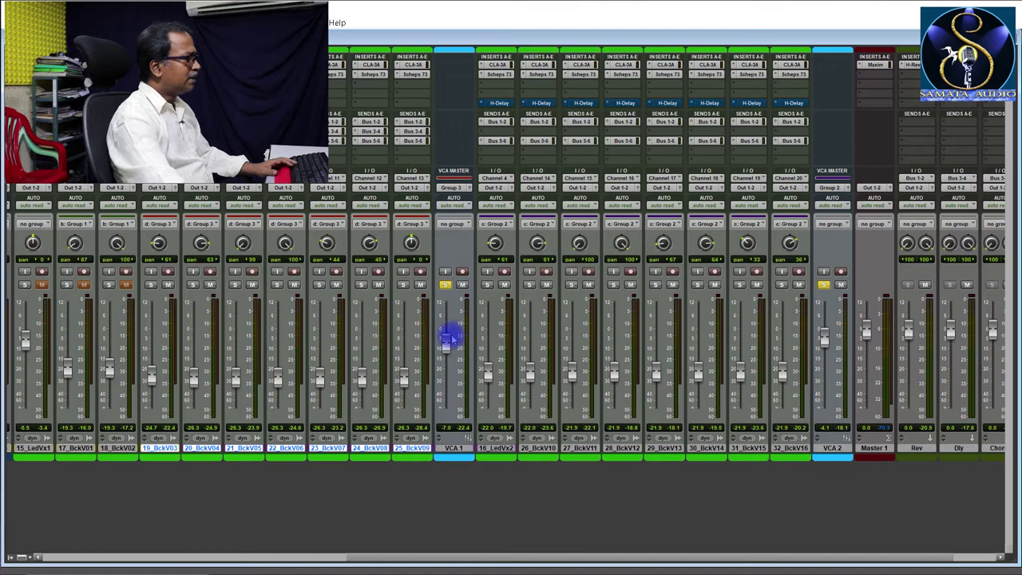
key(space)
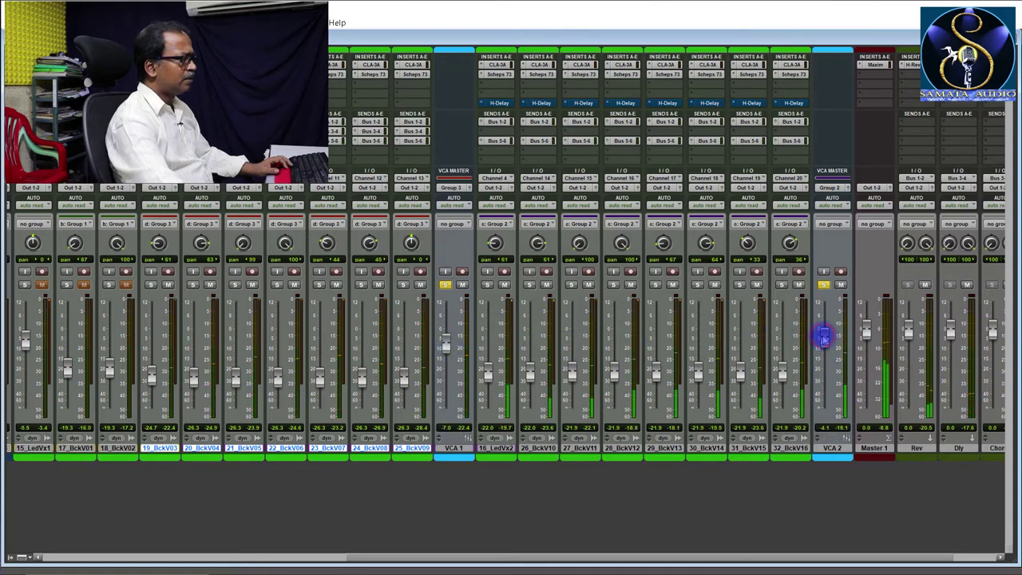
mouse_move(824, 337)
mouse_down()
mouse_move(839, 429)
mouse_move(826, 344)
mouse_up()
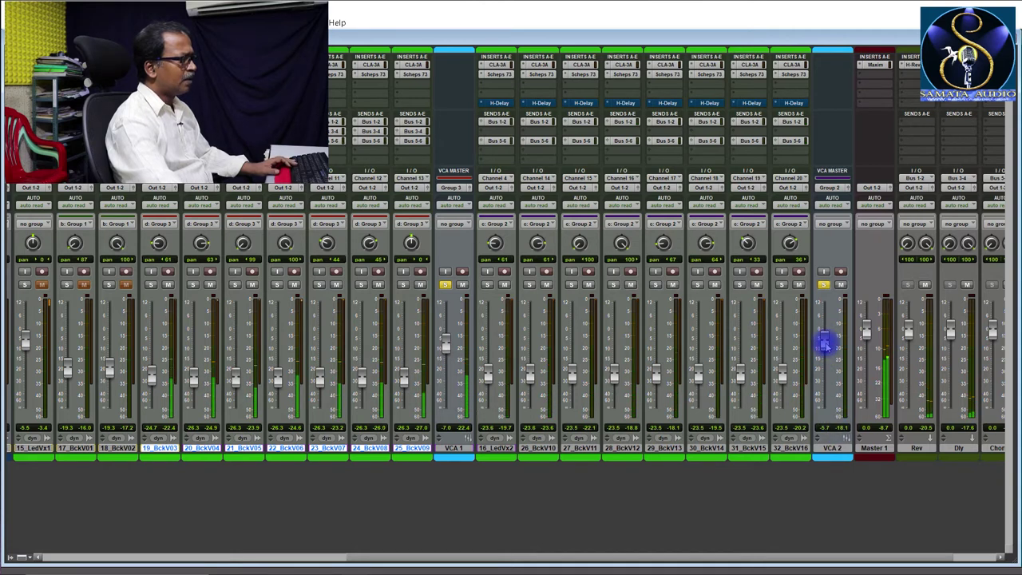
key(space)
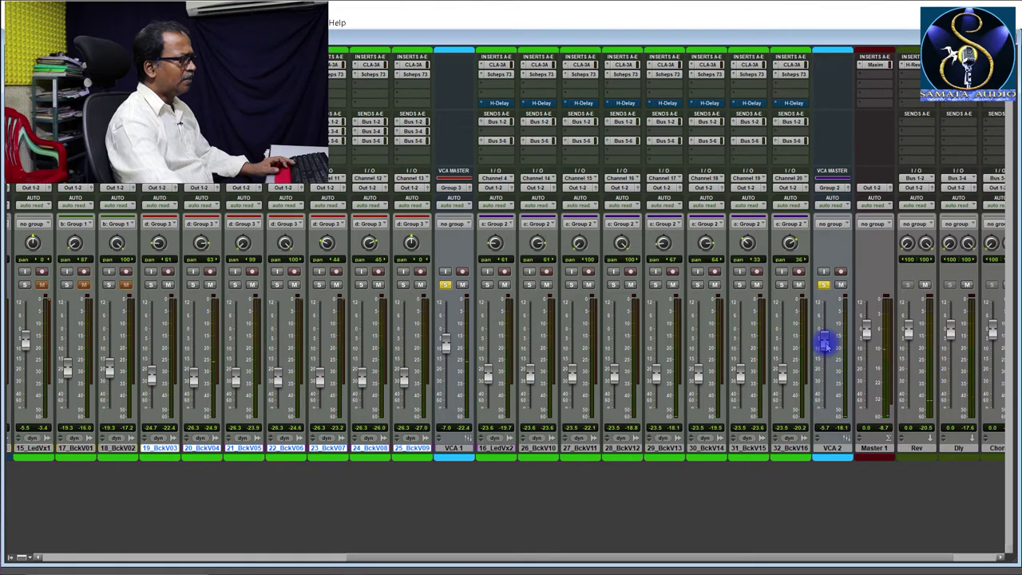
click(839, 429)
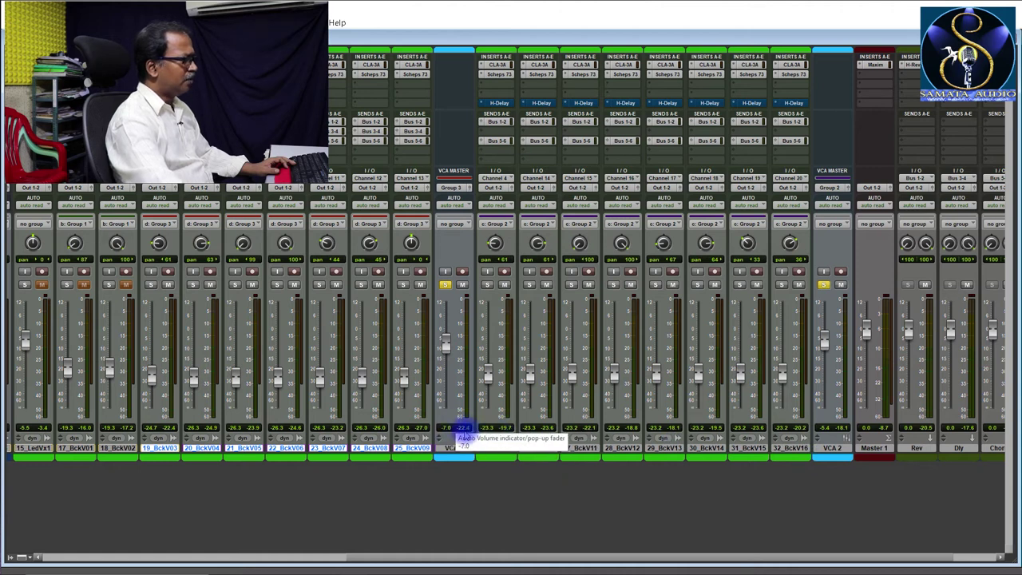
key(space)
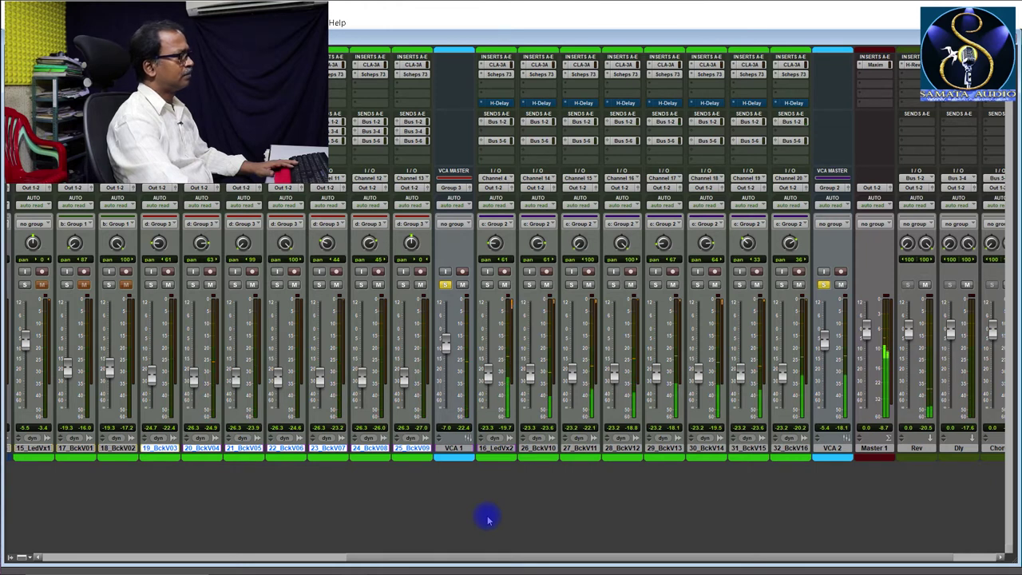
key(space)
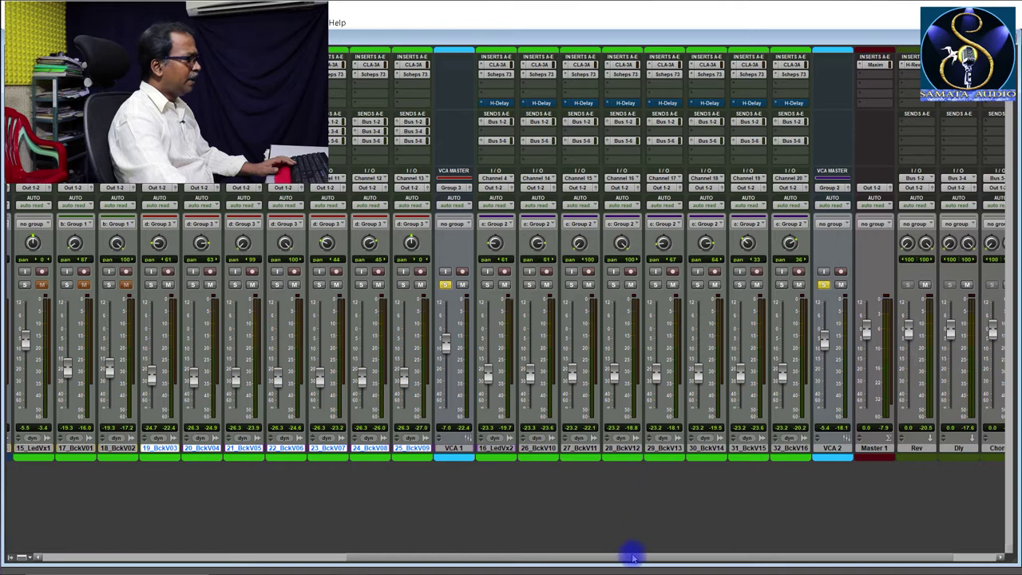
Step: Solo 15_LedVx1, 17_BckV01 and 18_BckV02 and audition them together with the soloed VCA groups
drag(631, 559, 520, 559)
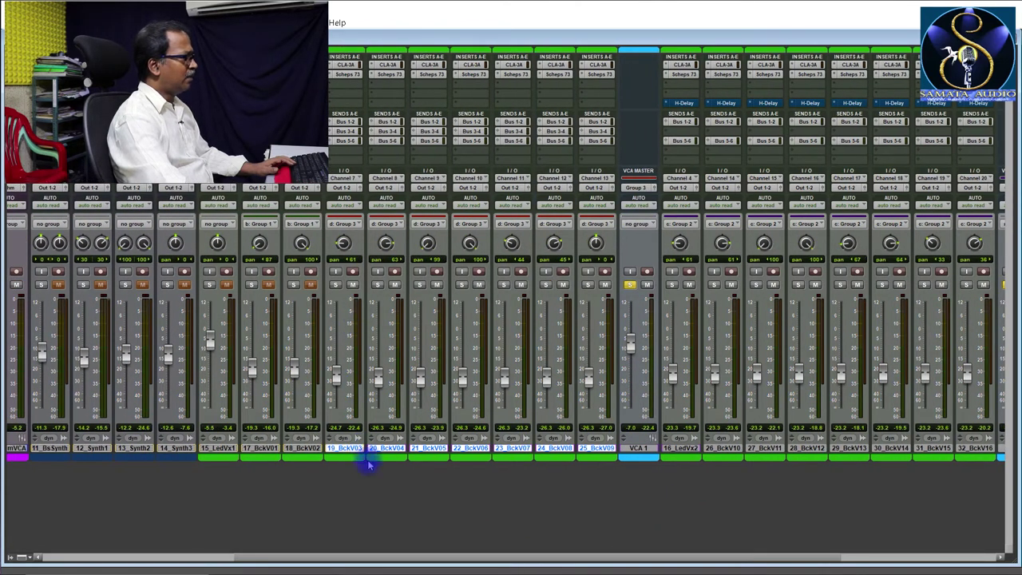
click(210, 284)
click(251, 284)
key(space)
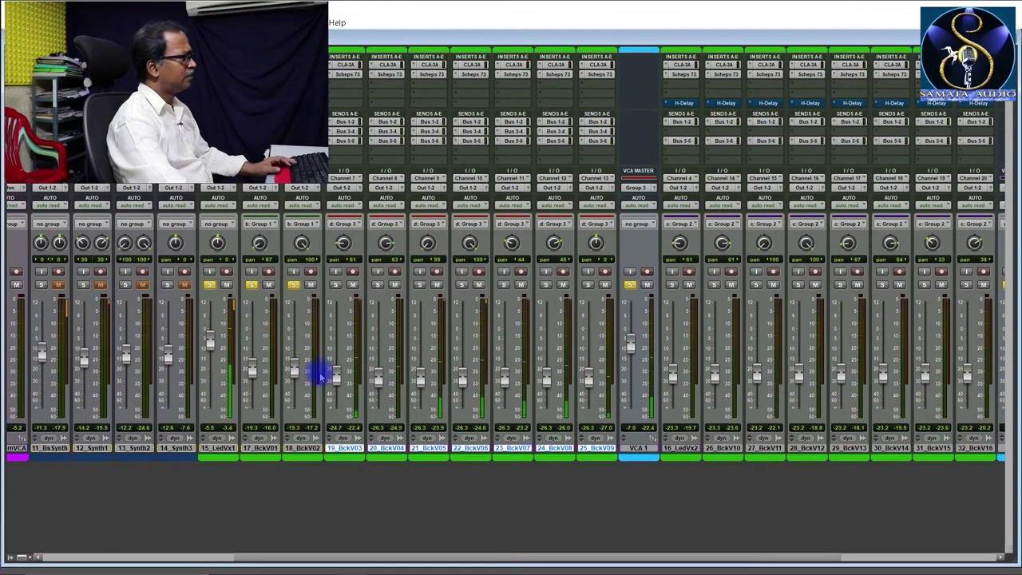
click(312, 429)
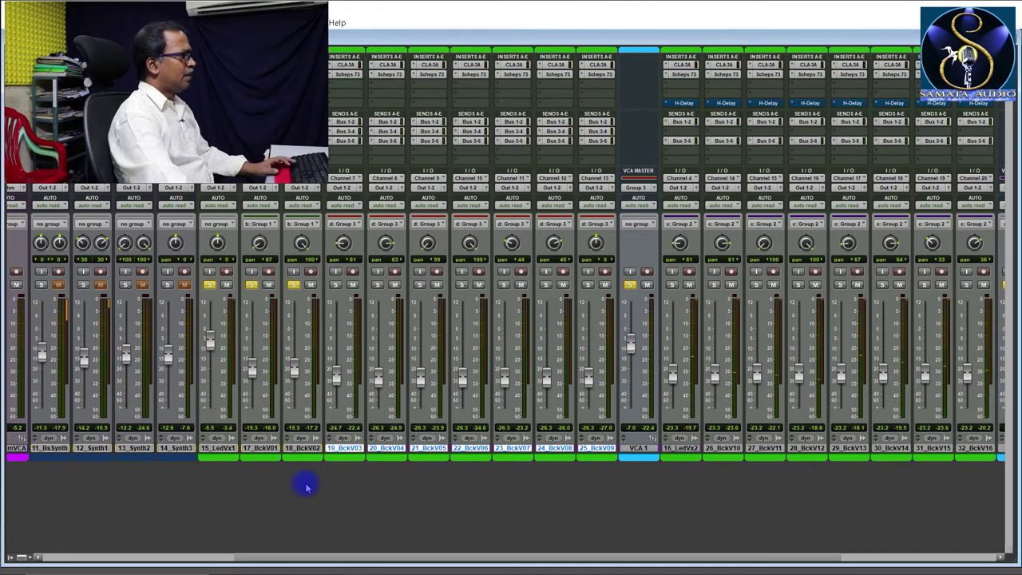
key(space)
Step: Hide the selected backing vocal tracks 19_BckV03 through 25_BckV09, leaving their VCA 1 master shown
drag(333, 554, 279, 557)
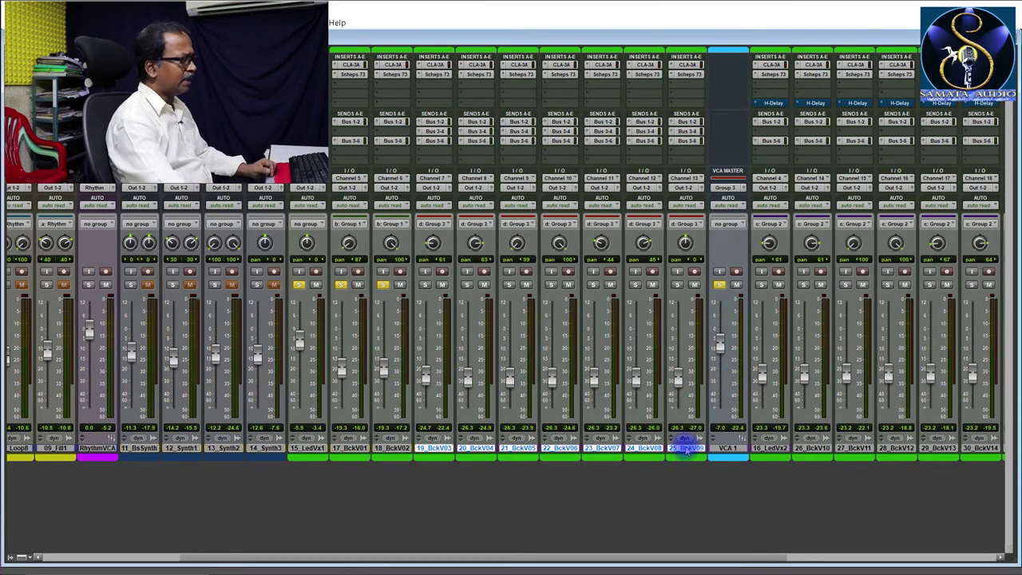
right_click(687, 449)
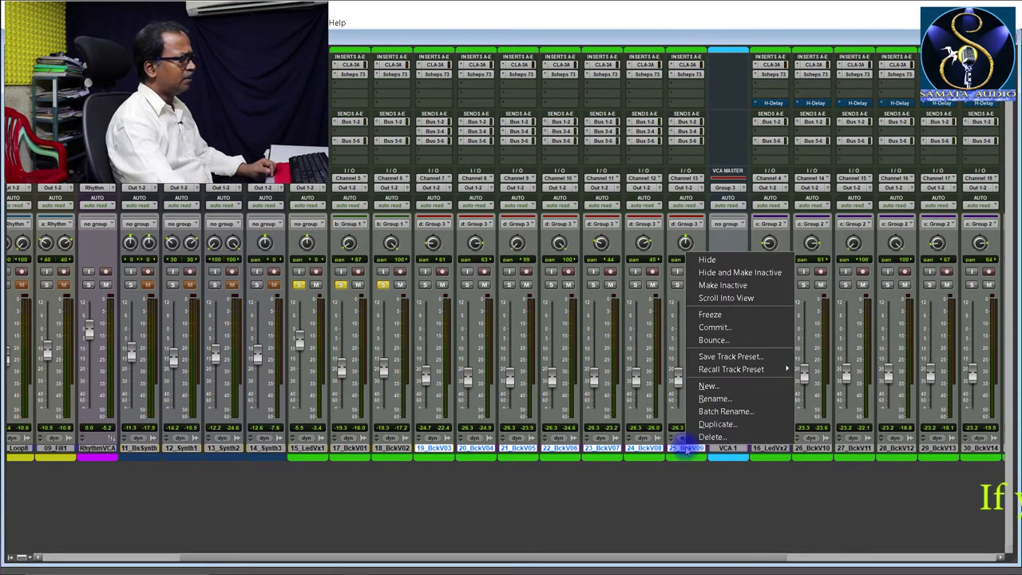
click(728, 261)
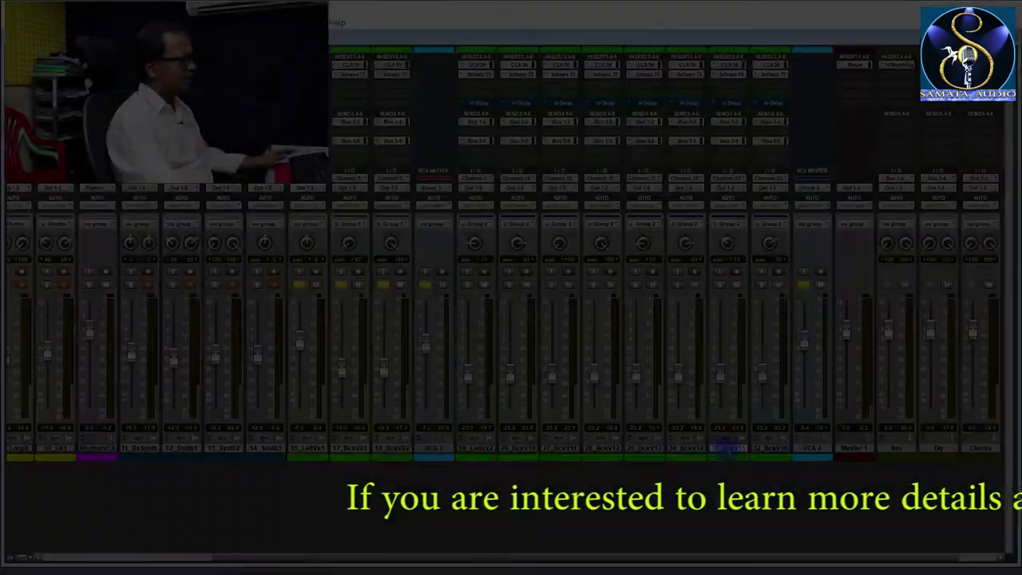
Step: Select the VCA 2 member tracks from 16_LedVx2 through 32_BckV16 and hide them from the mixer
click(728, 448)
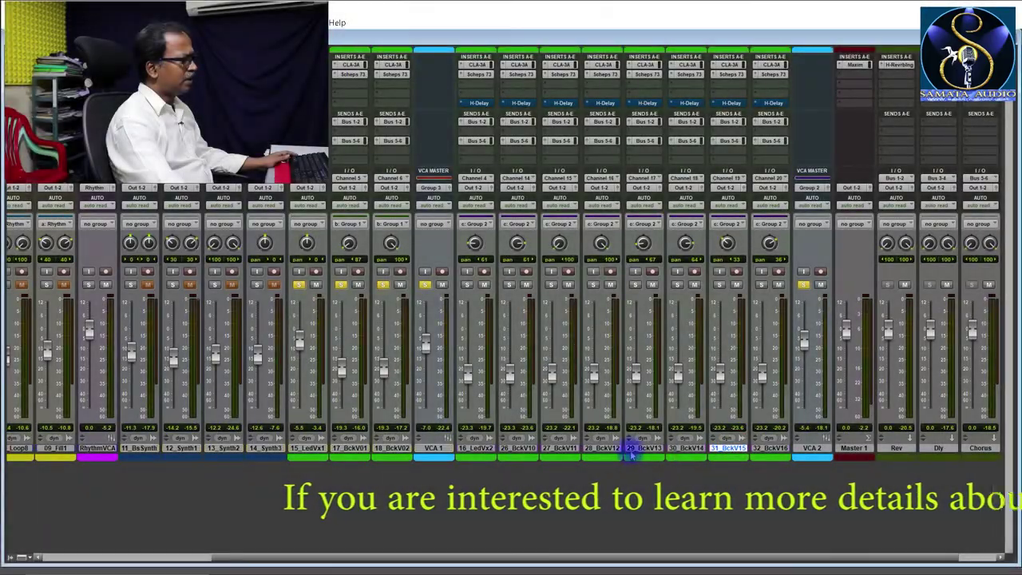
drag(488, 444, 763, 450)
drag(699, 455, 599, 452)
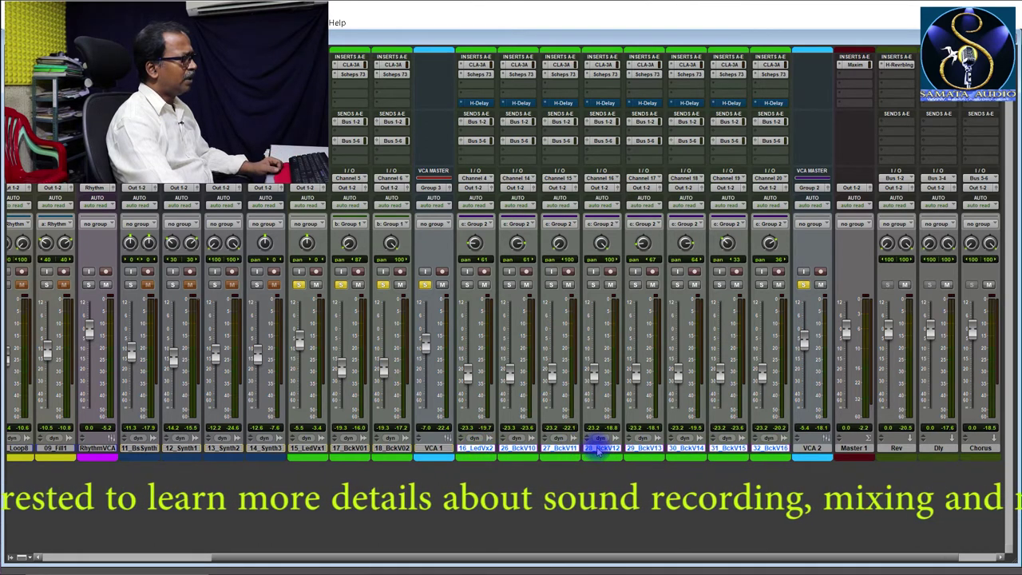
right_click(600, 452)
click(637, 266)
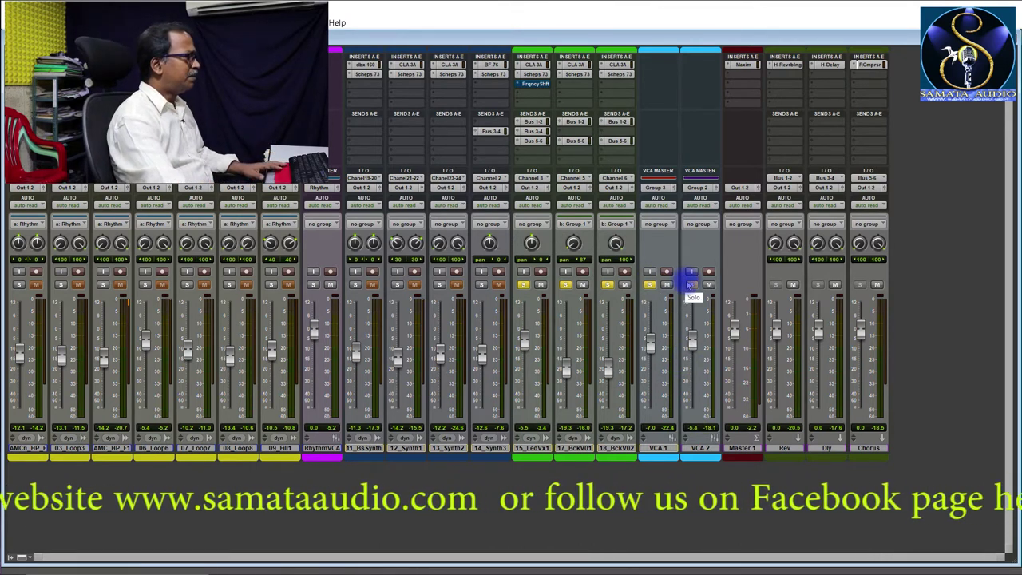
Step: Select the rhythm tracks from AMCn_HP_F through 09_Fill1 and hide them, keeping RhythmVCA in the mixer
click(286, 449)
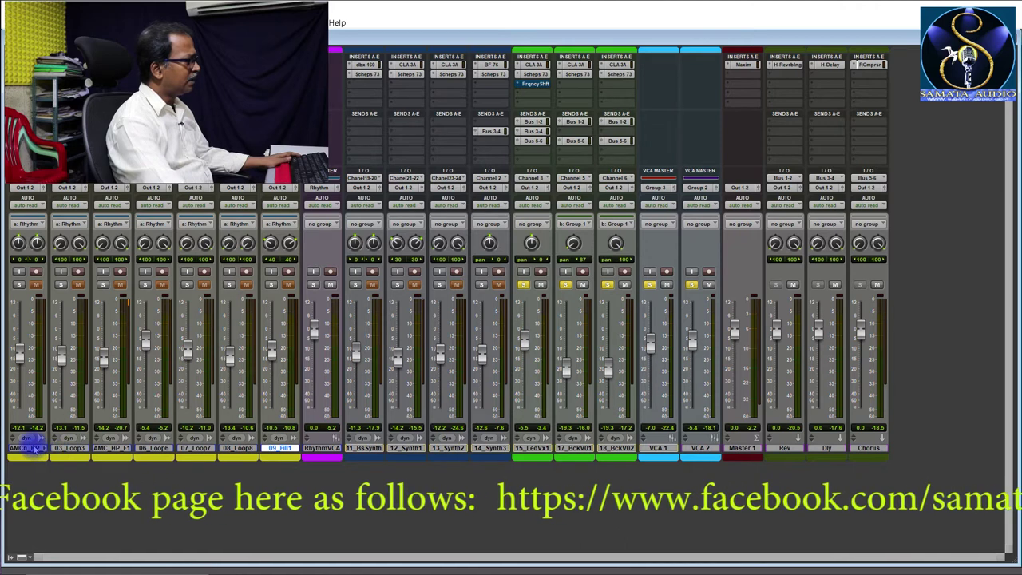
shift+click(28, 448)
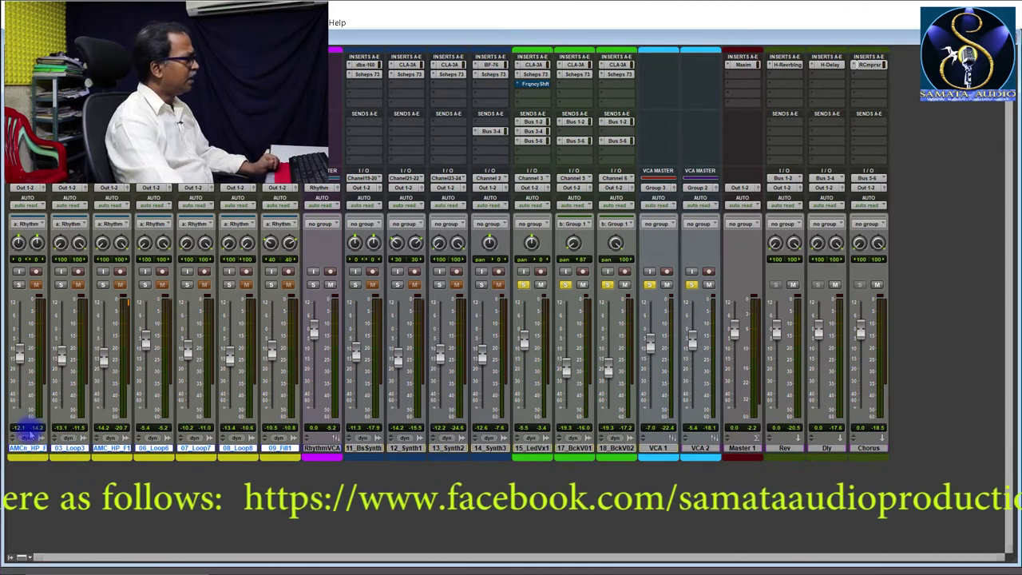
right_click(28, 449)
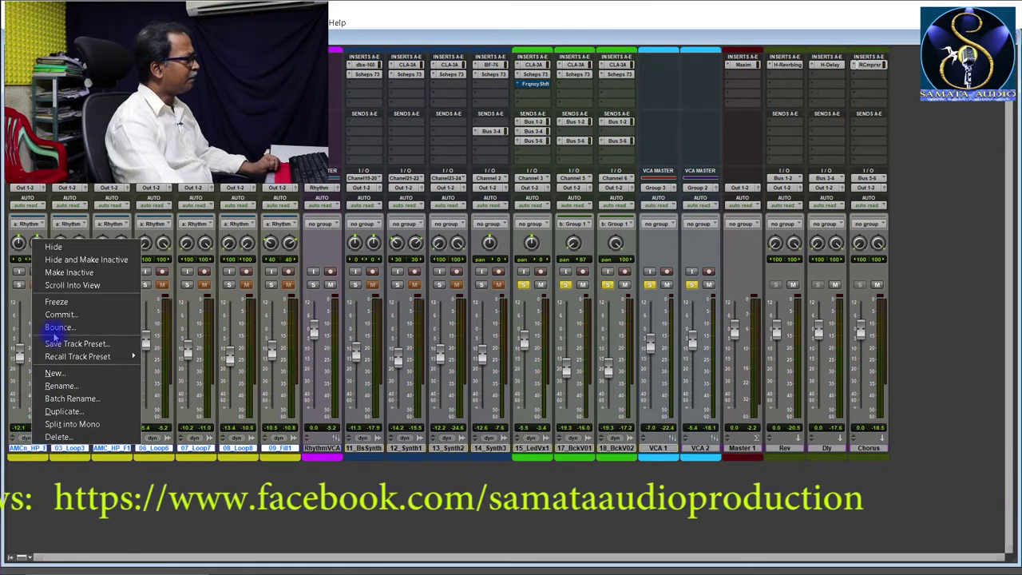
click(92, 255)
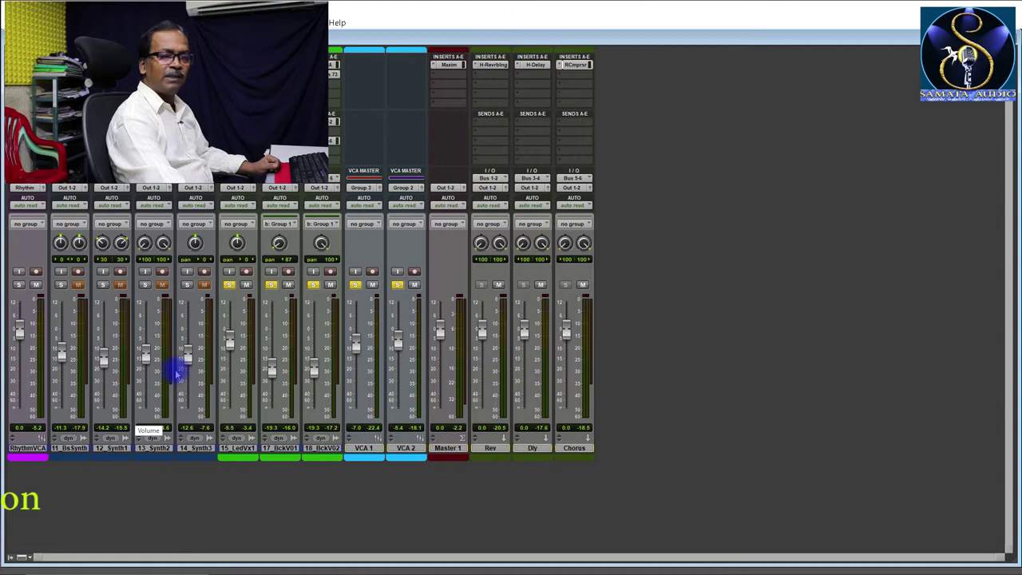
Step: Point out the remaining synth tracks by selecting them individually, ending on 14_Synth3
click(31, 450)
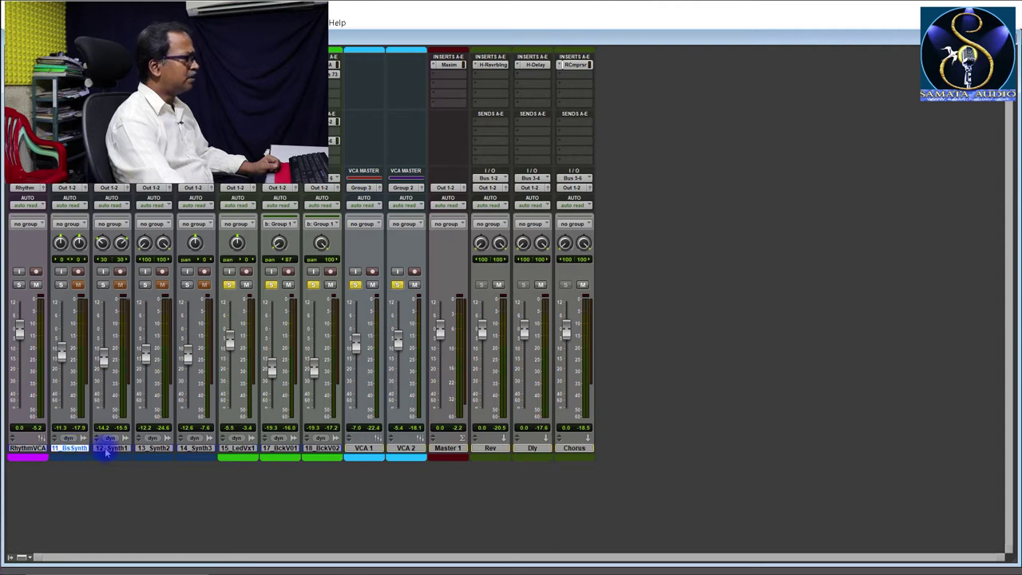
click(153, 450)
click(181, 450)
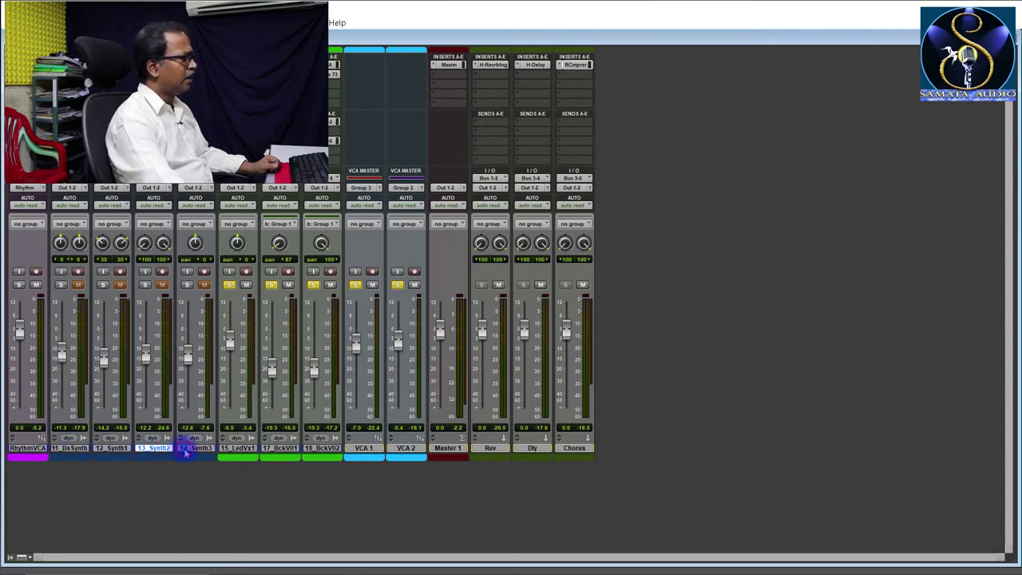
Step: Clear all solos and mutes and play the full mix through the condensed mixer view
click(231, 288)
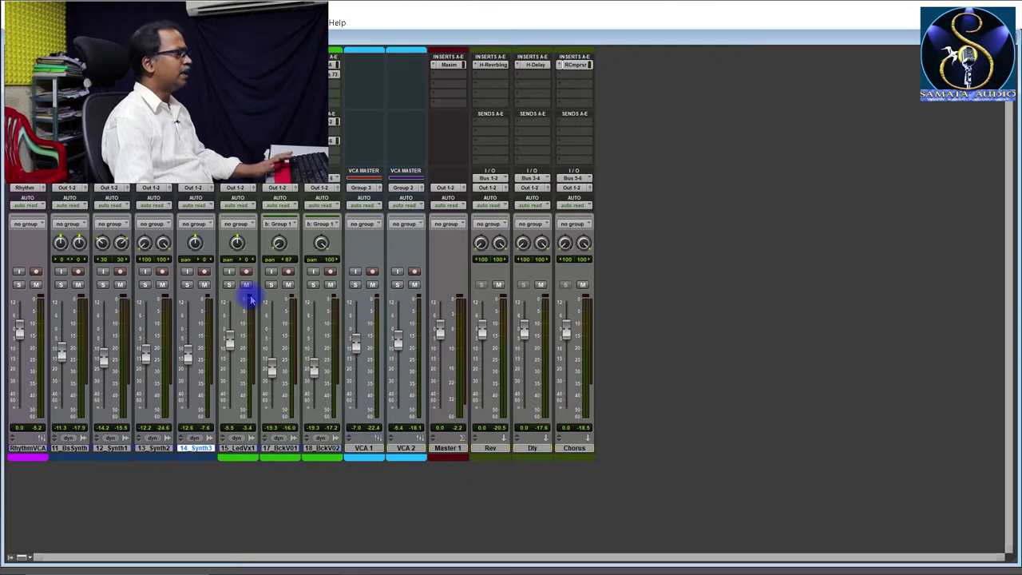
key(space)
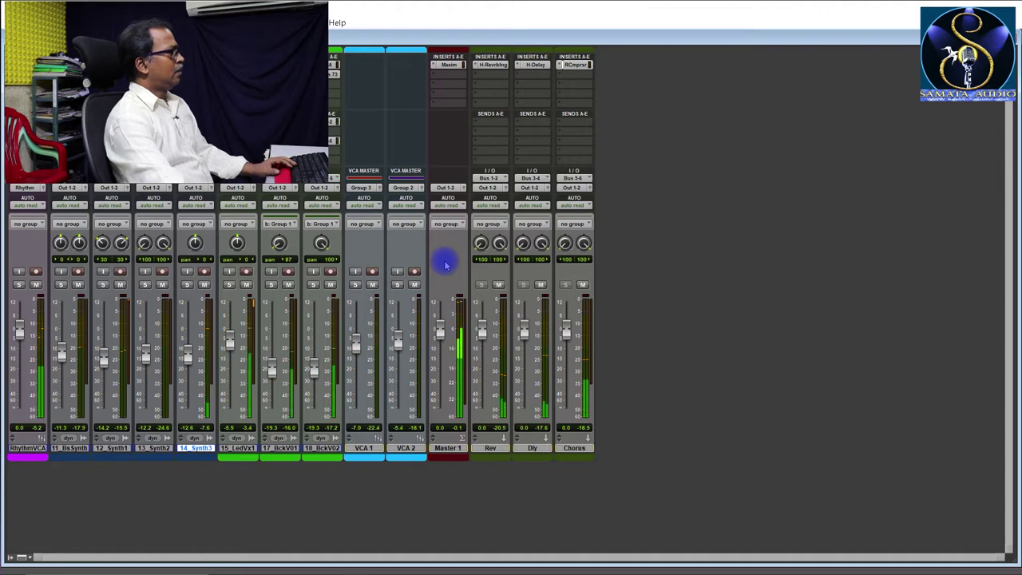
key(space)
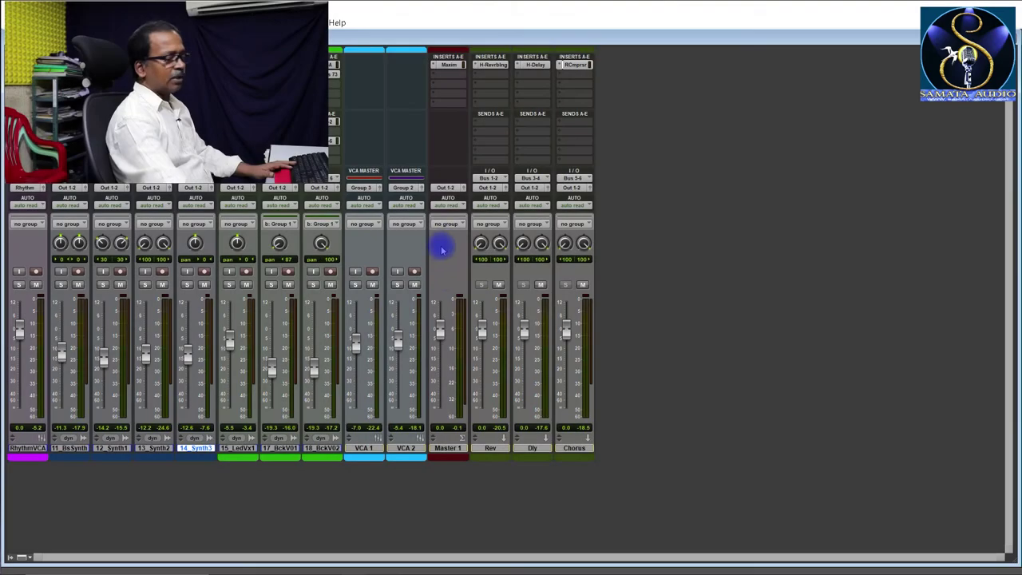
click(444, 269)
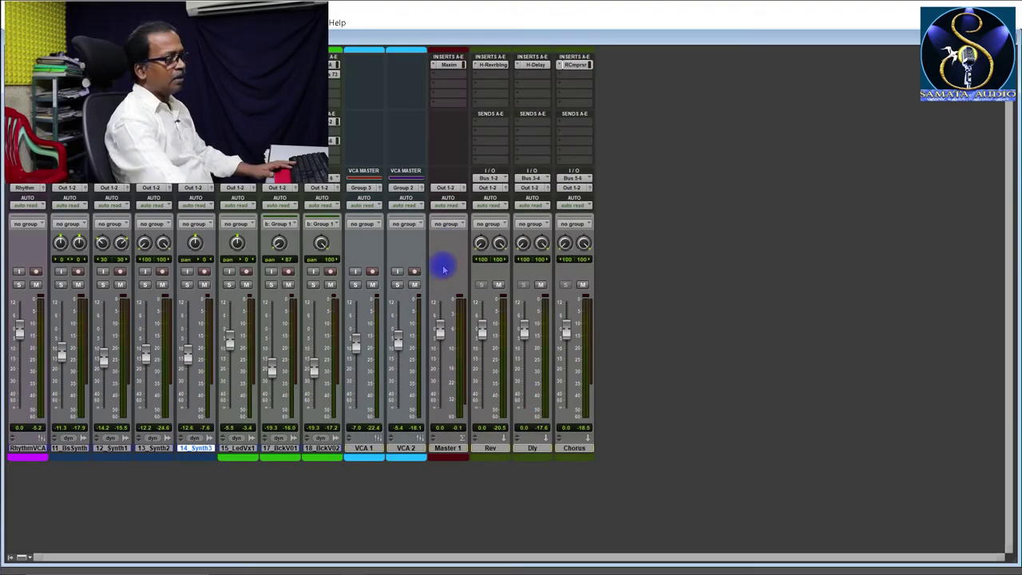
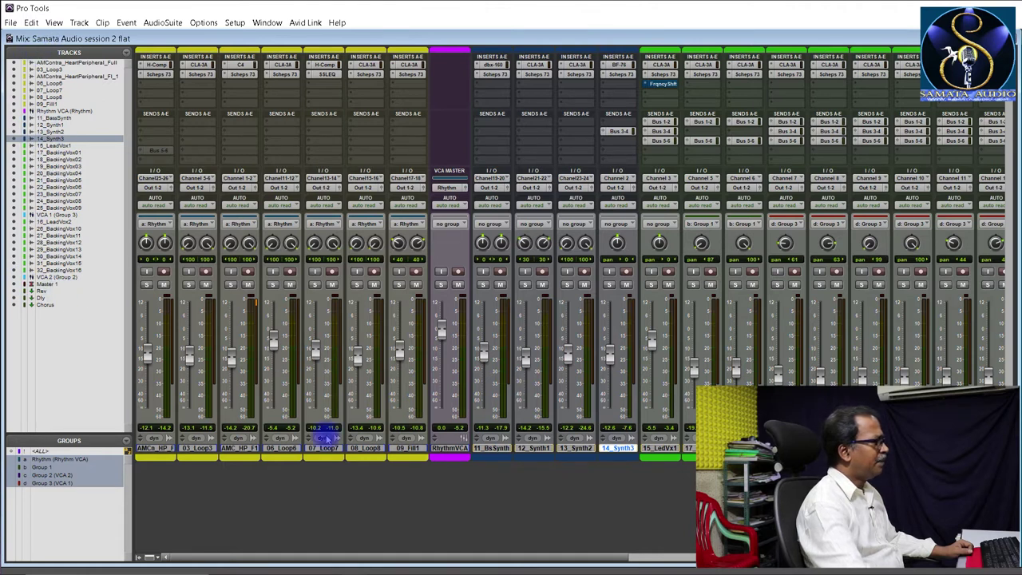
Step: Hide the track and group lists beside the mixer channels
drag(327, 557, 152, 559)
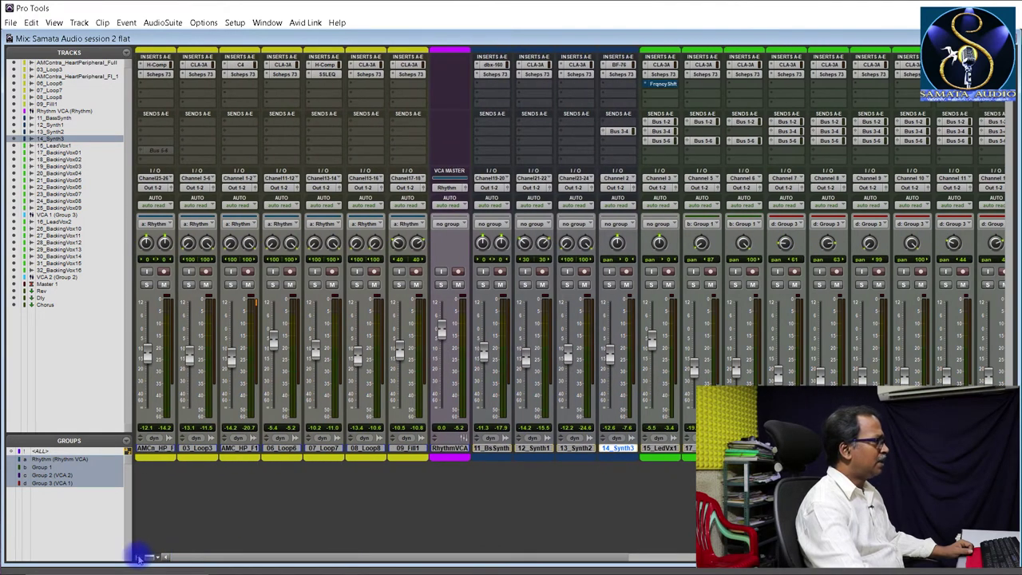
click(138, 557)
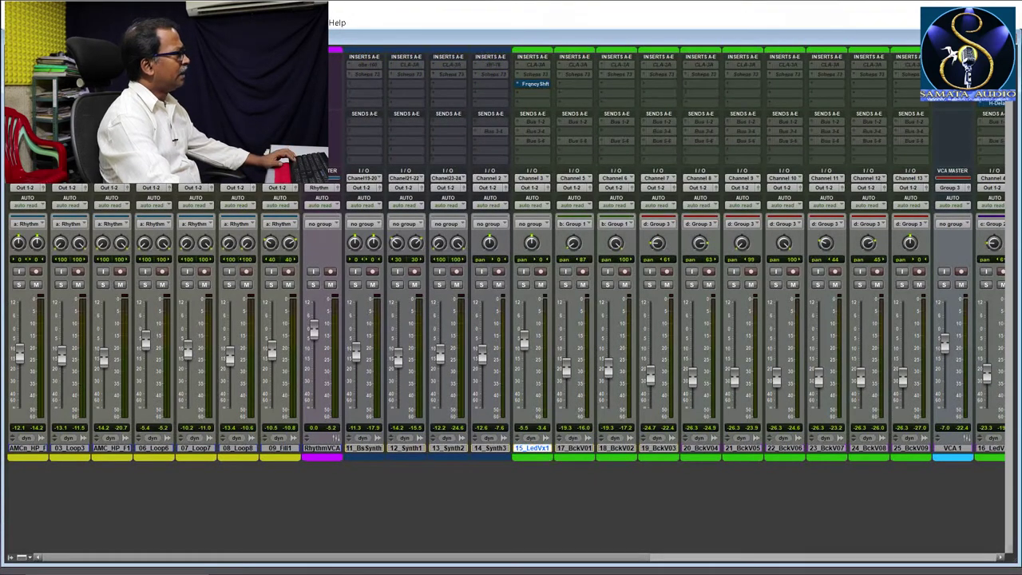
Step: Reactivate the bypassed first-slot inserts across all tracks and check them up to the Master 1 and effects channels
key(ctrl)
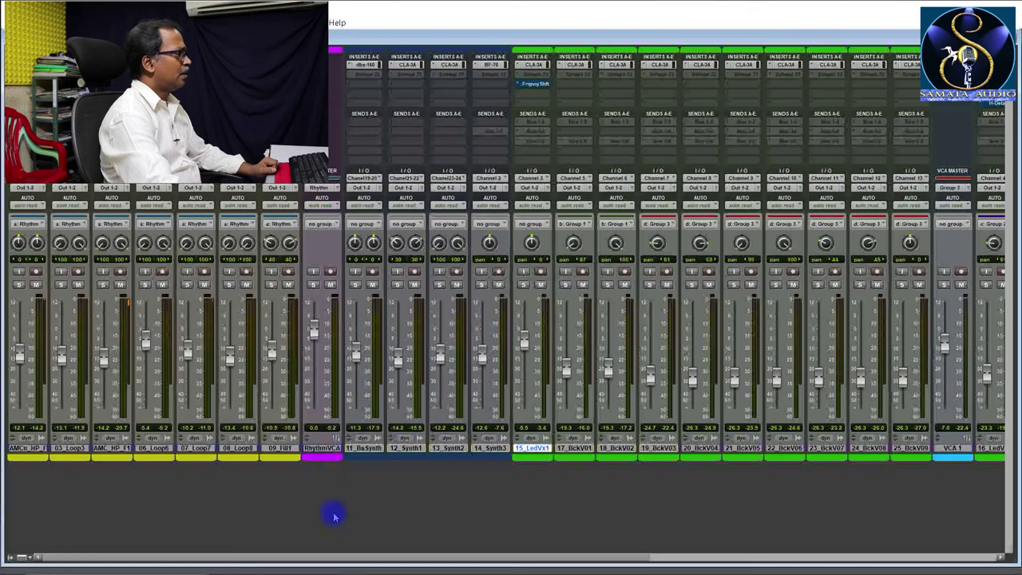
drag(262, 559, 630, 560)
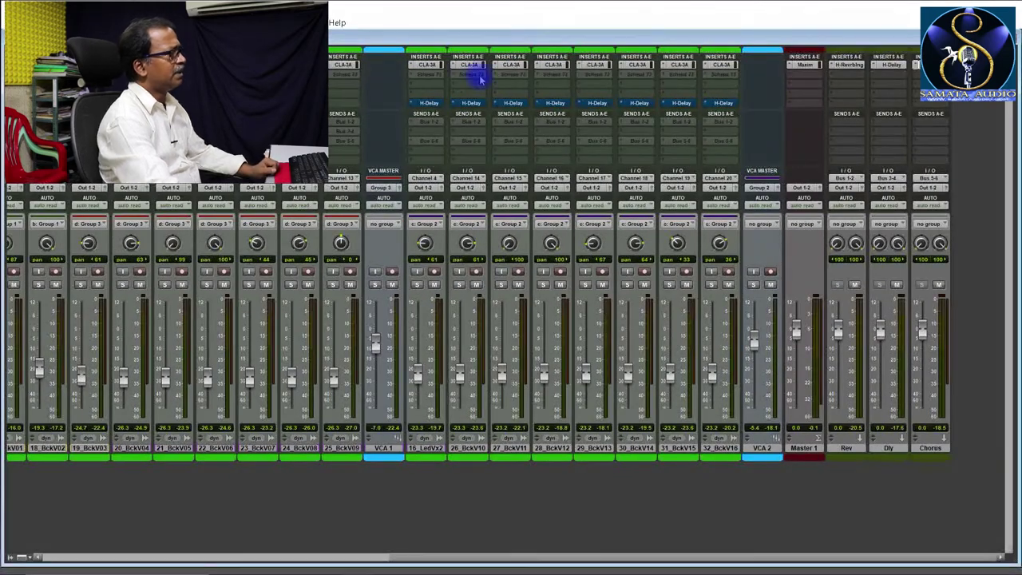
Step: Select the 15_LedVx1 track and open its CLA-3A compressor
drag(421, 559, 57, 552)
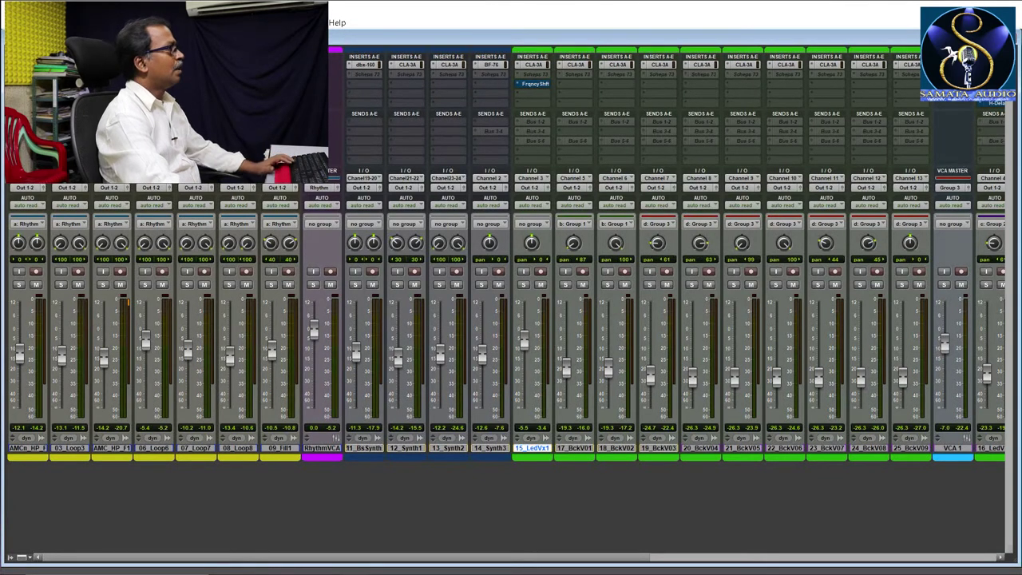
click(533, 450)
click(531, 66)
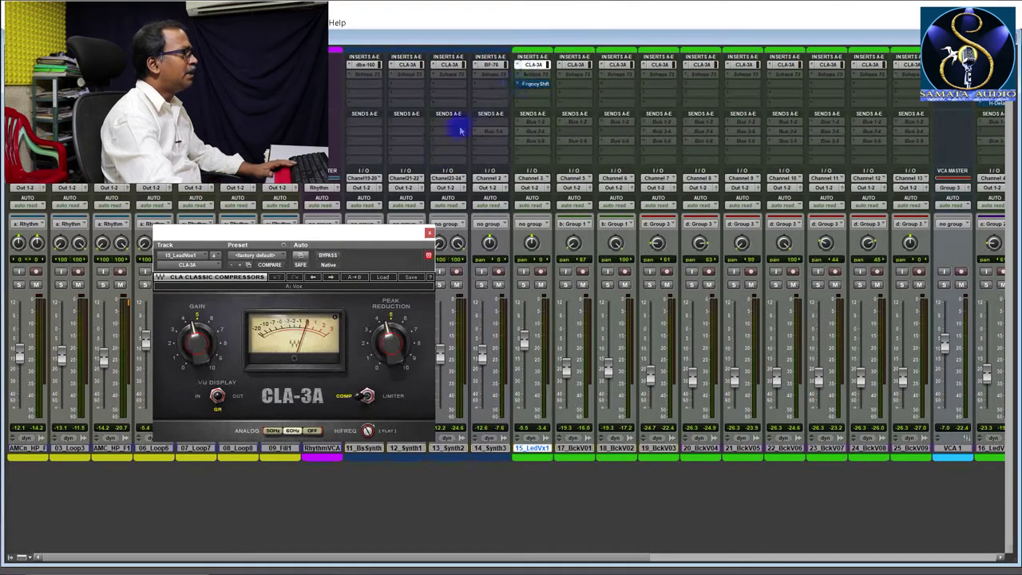
Step: Solo the 15_LedVx1 track and play it while watching the compressor's gain reduction meter
key(space)
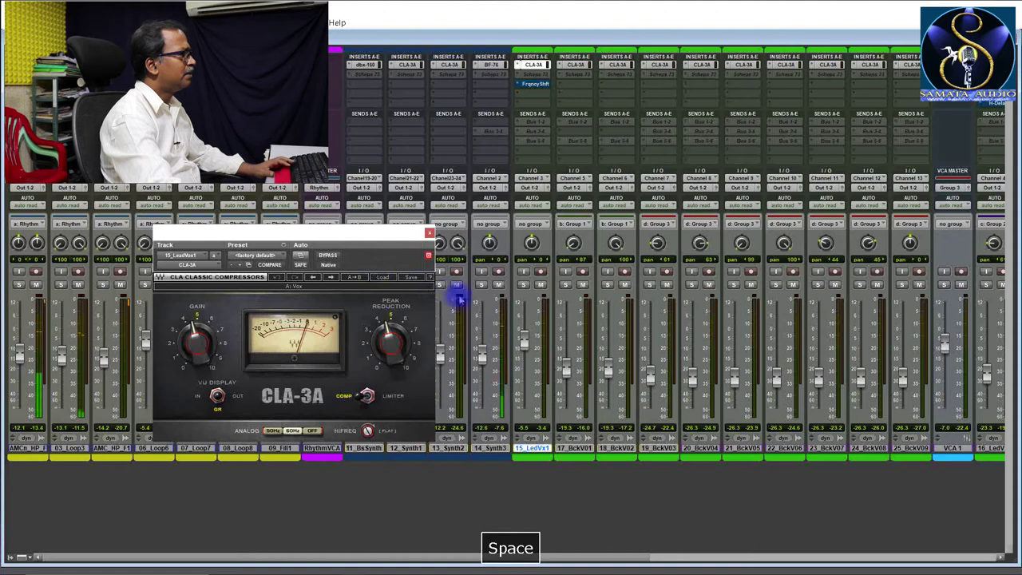
click(523, 284)
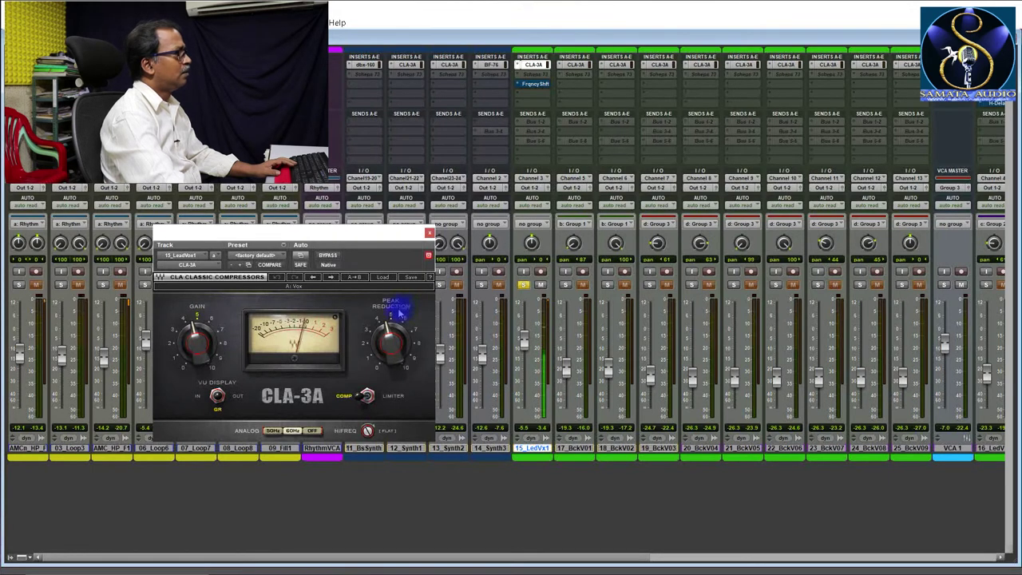
key(space)
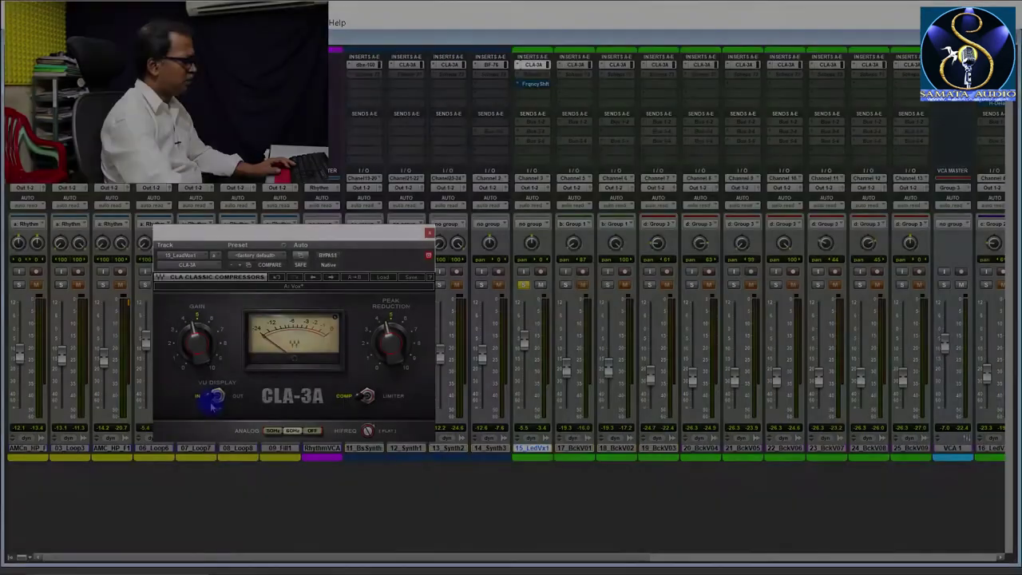
Step: Play the lead vocal with the CLA-3A's VU display set to input and to output to compare the metering
click(218, 397)
key(space)
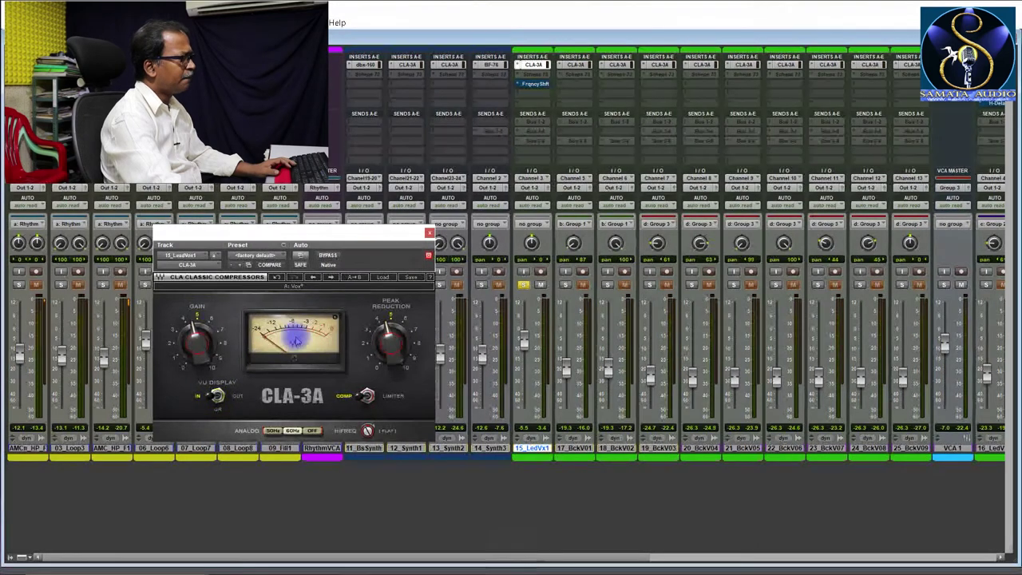
key(space)
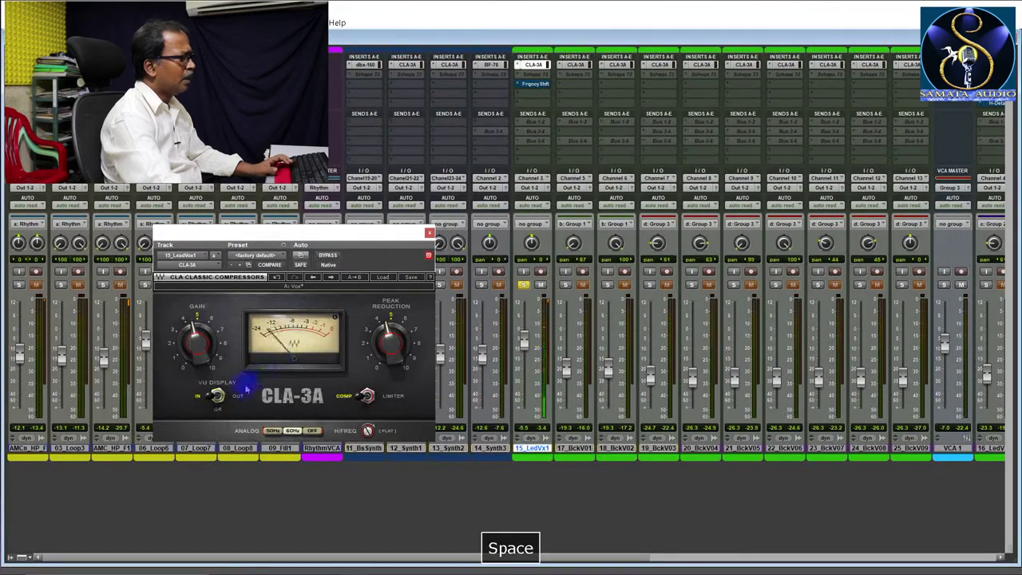
click(217, 410)
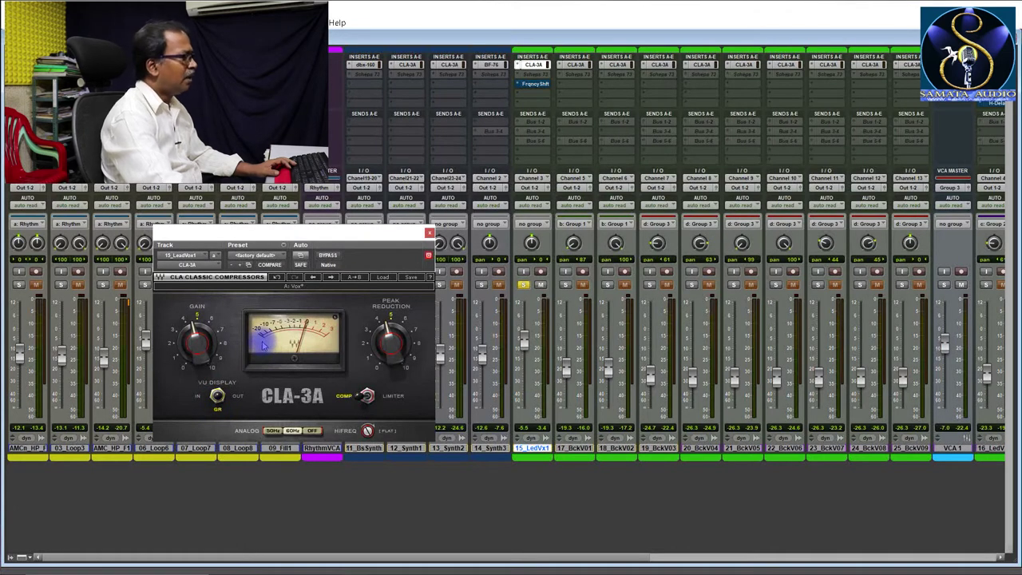
click(218, 394)
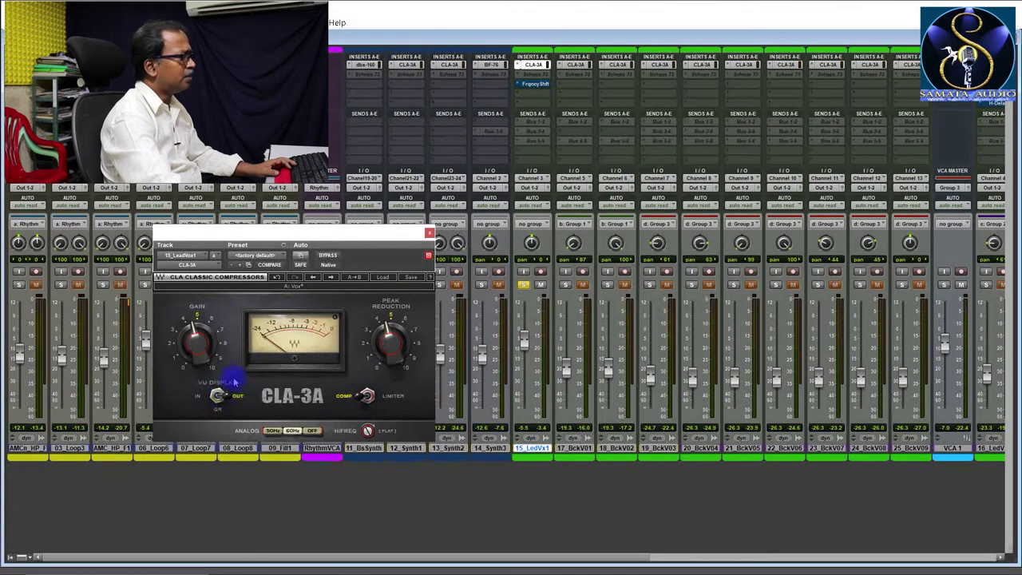
key(space)
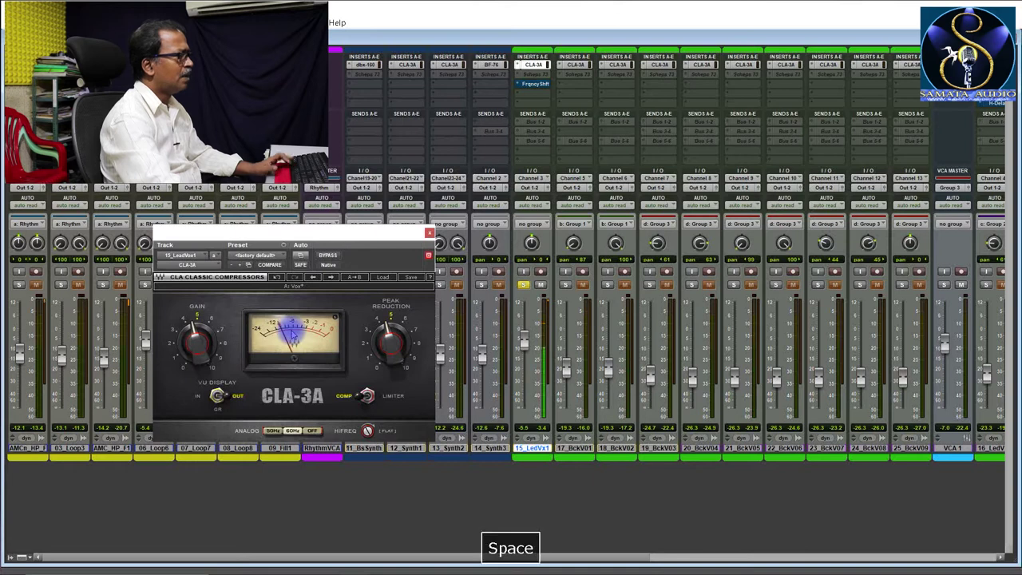
Step: Set the CLA-3A's VU display back to gain reduction (GR) and play the soloed lead vocal
click(218, 395)
click(218, 395)
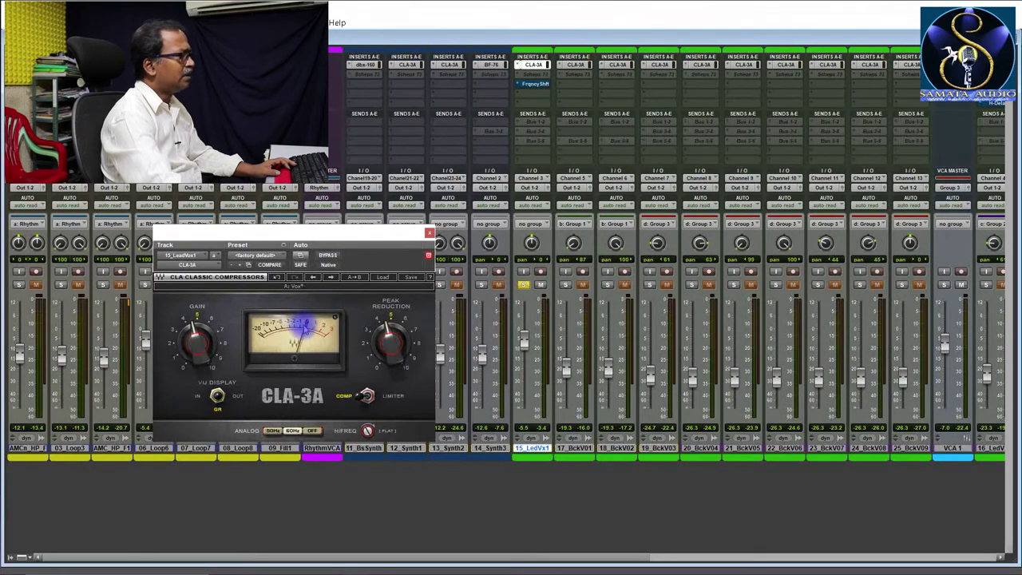
key(space)
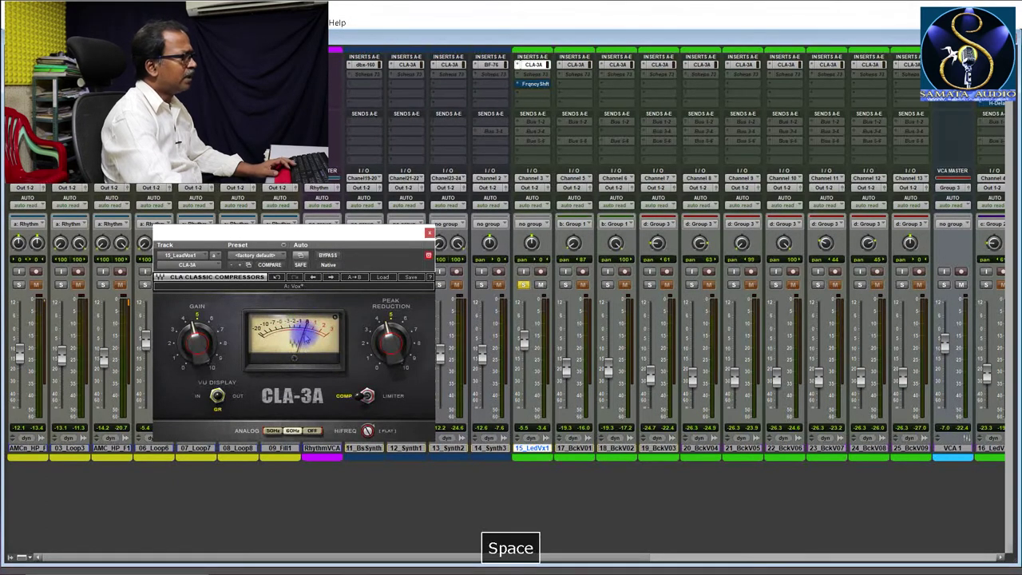
key(space)
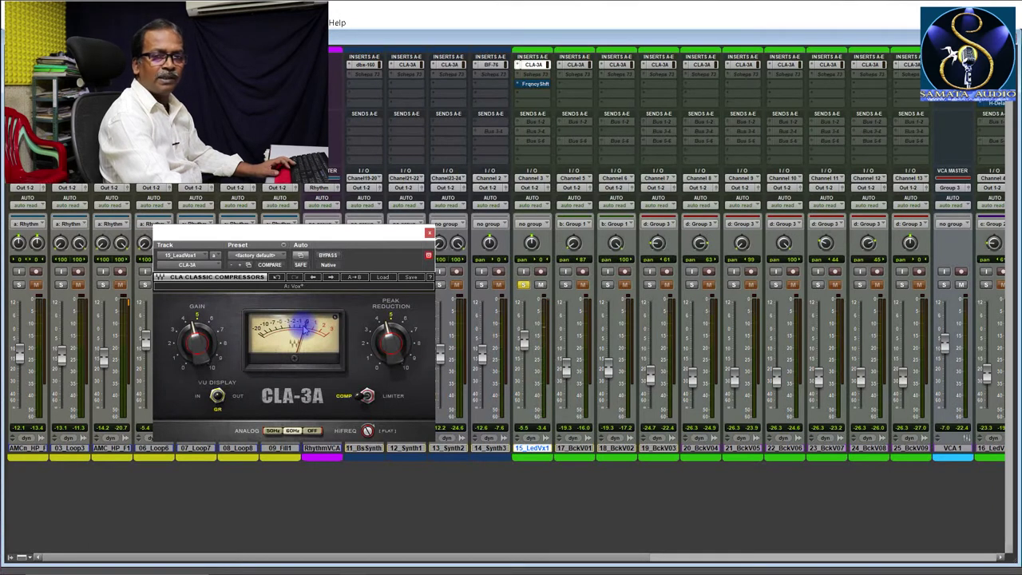
key(space)
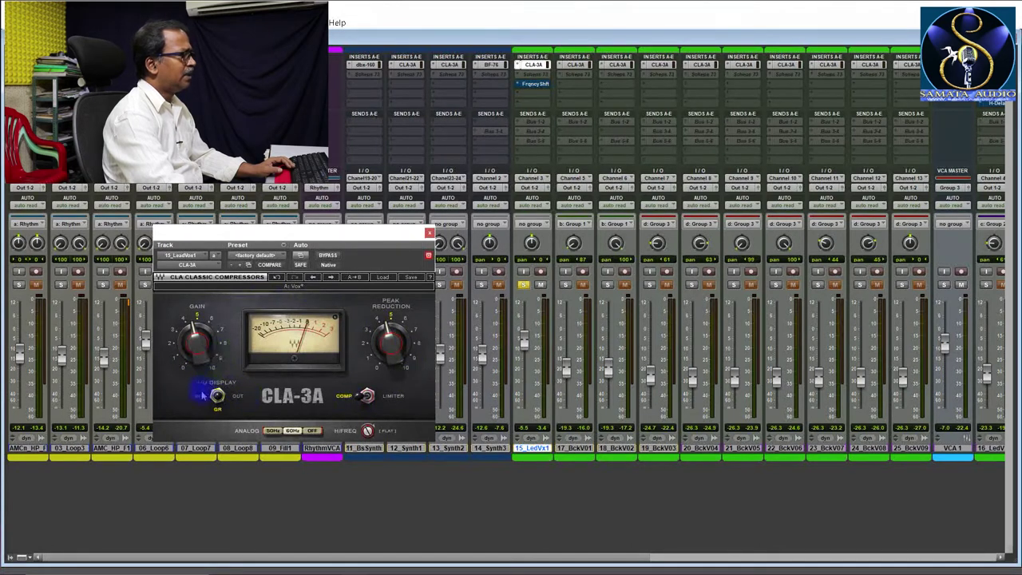
Step: Check the CLA-3A's gain and peak reduction settings on the lead vocal, and close the plug-in
click(194, 342)
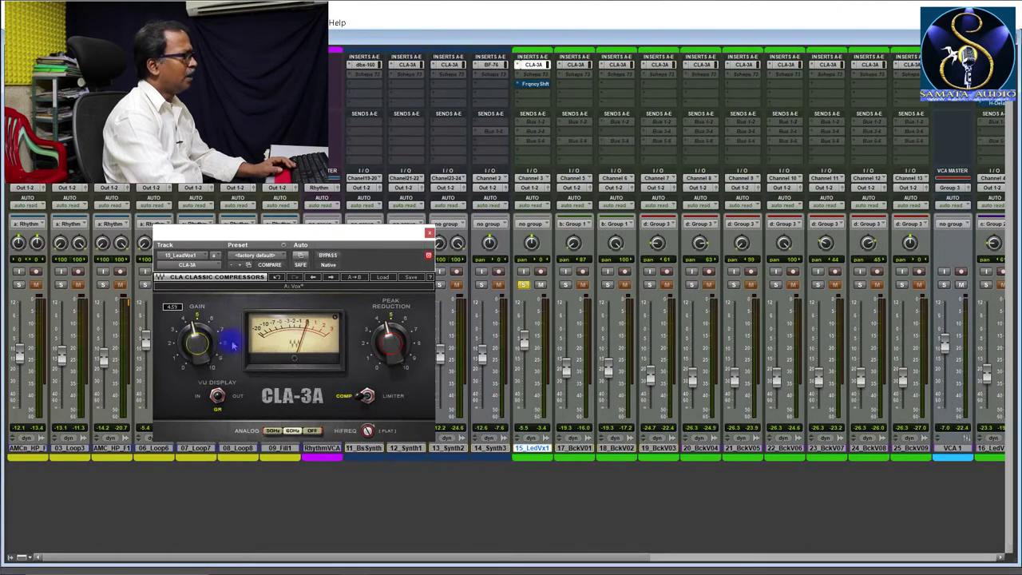
click(398, 335)
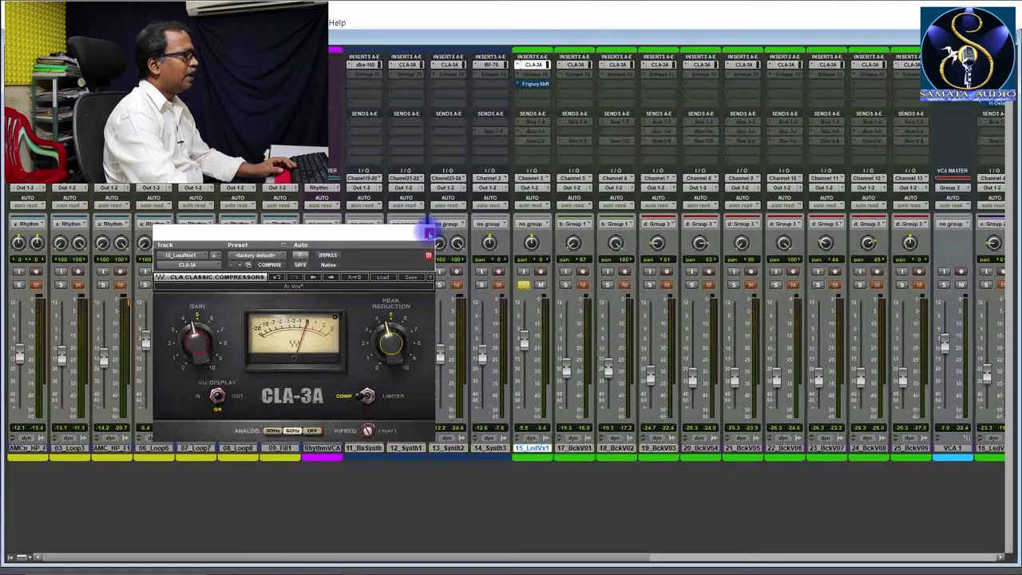
click(429, 232)
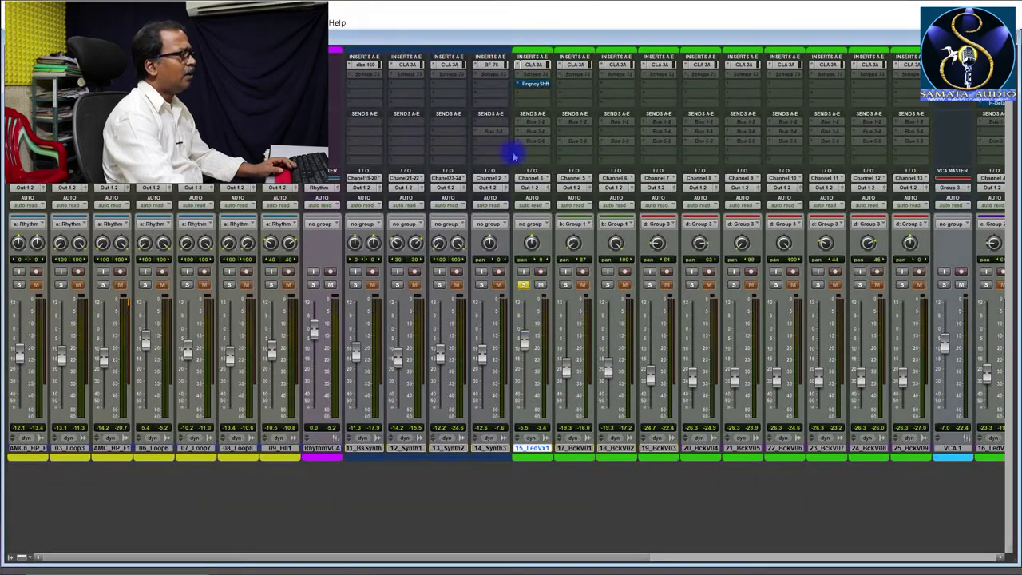
Step: Reactivate the second-slot Scheps 73 inserts across all tracks and open the one on 15_LedVx1
ctrl+click(533, 83)
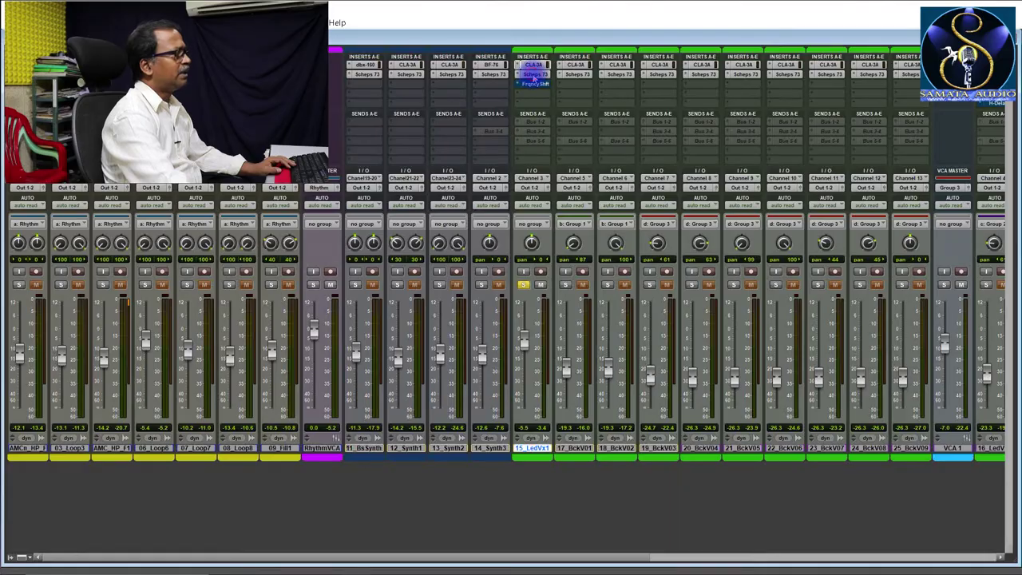
click(534, 74)
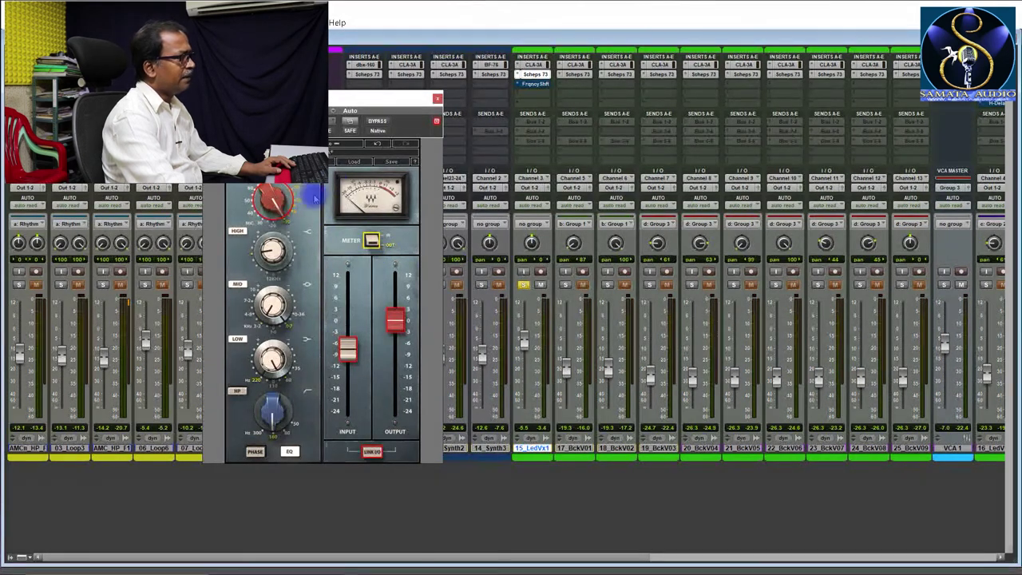
Step: Play the lead vocal through the Scheps 73, check its mid and low EQ settings, and close the plug-in
key(space)
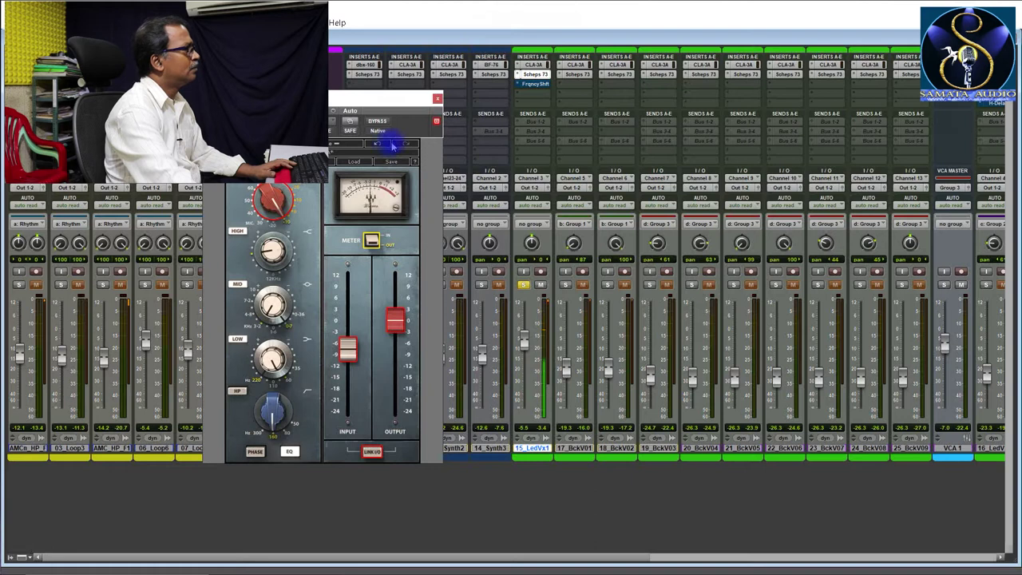
key(space)
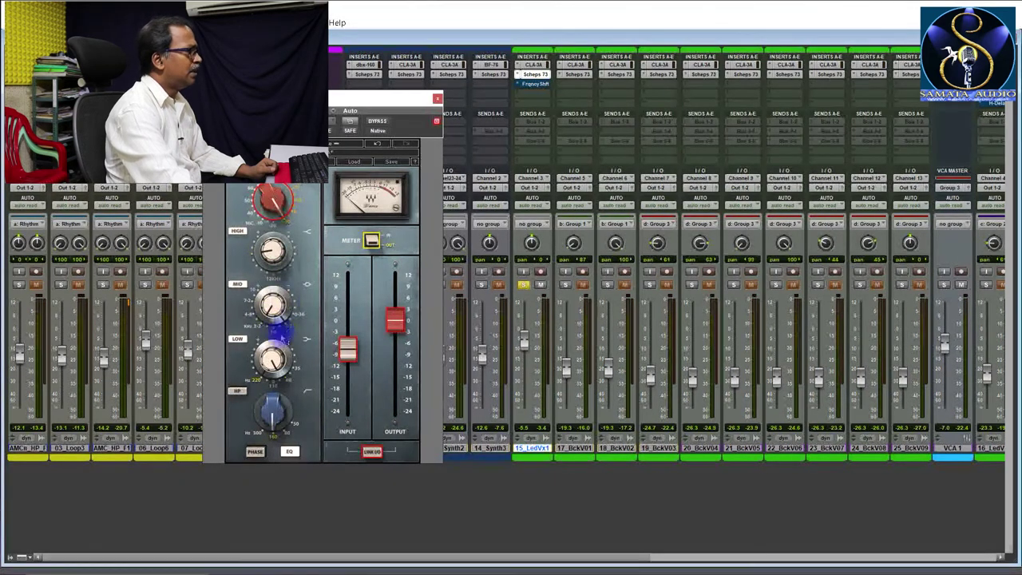
click(273, 316)
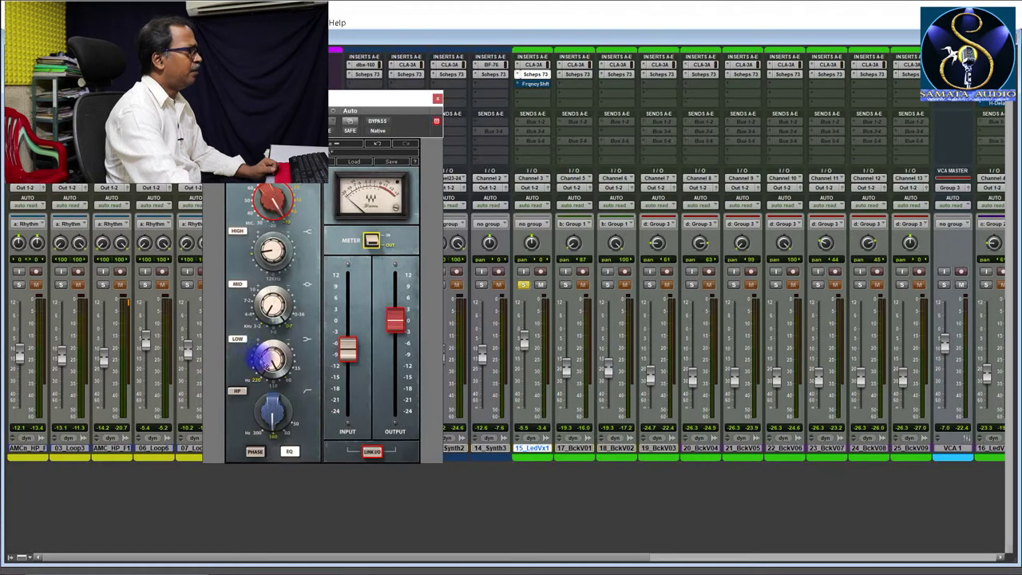
click(272, 361)
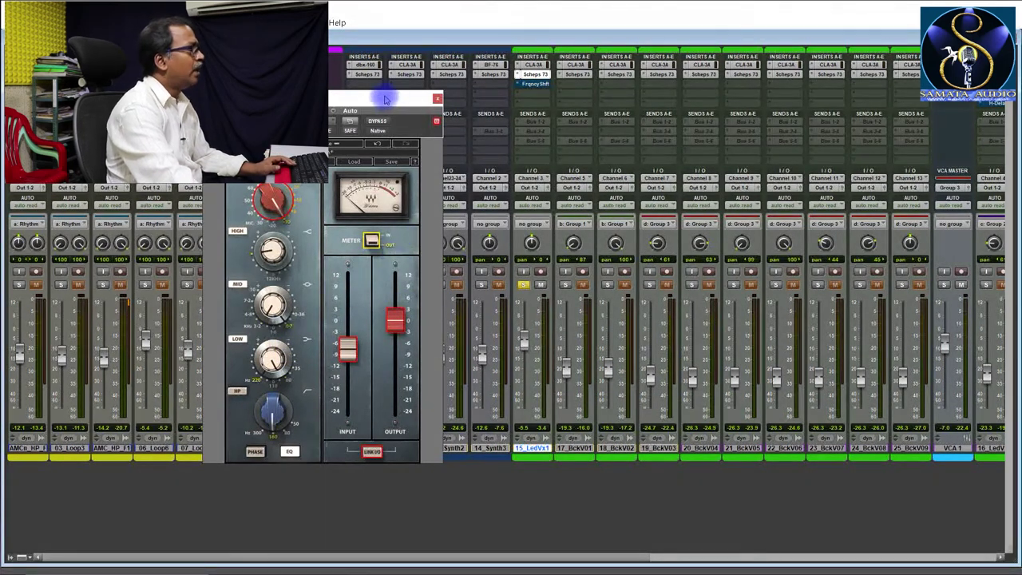
click(437, 98)
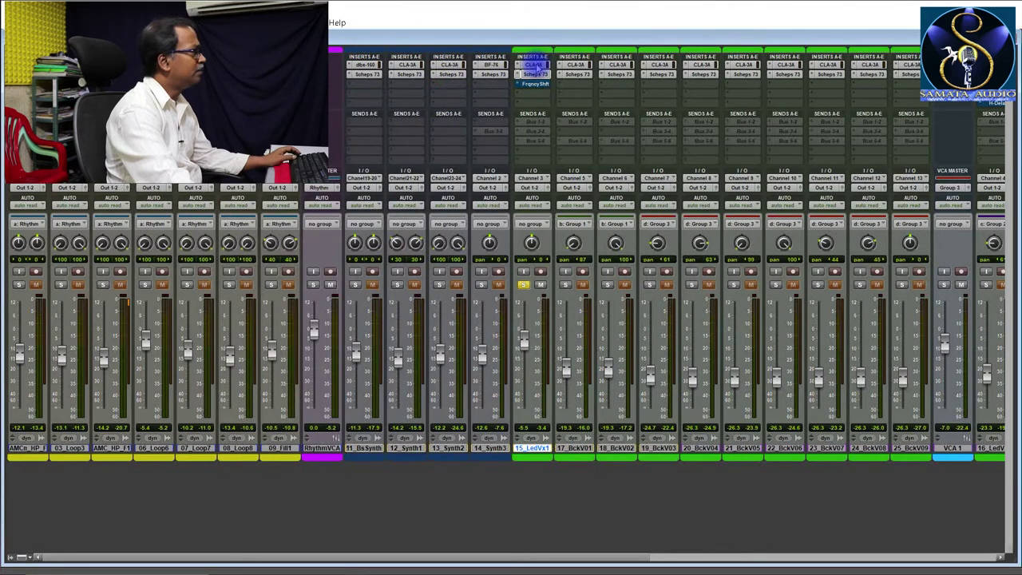
Step: Compare the soloed 15_LedVx1 playback with its CLA-3A and Scheps 73 inserts bypassed and active
shift+click(534, 72)
click(540, 121)
key(space)
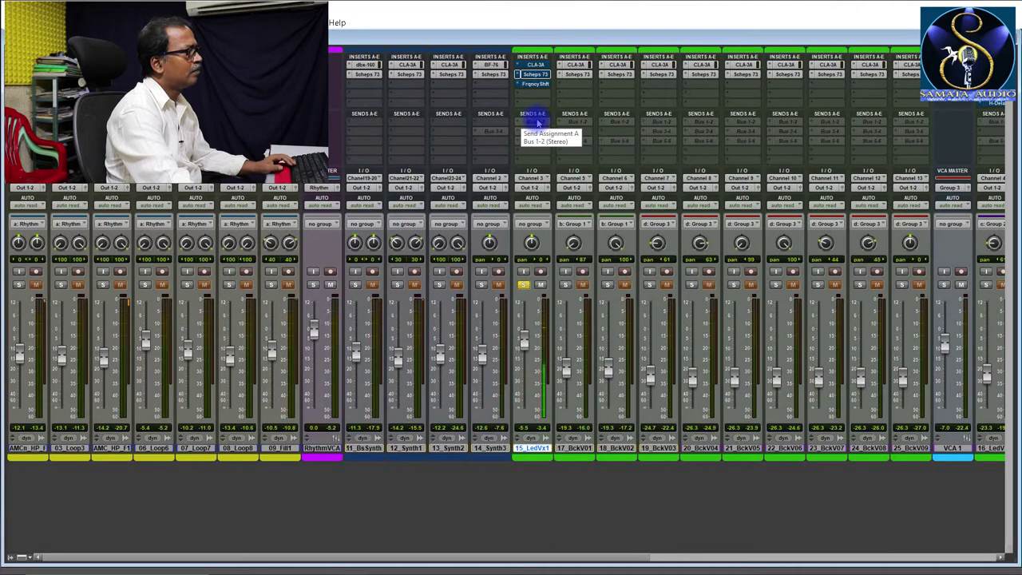
key(space)
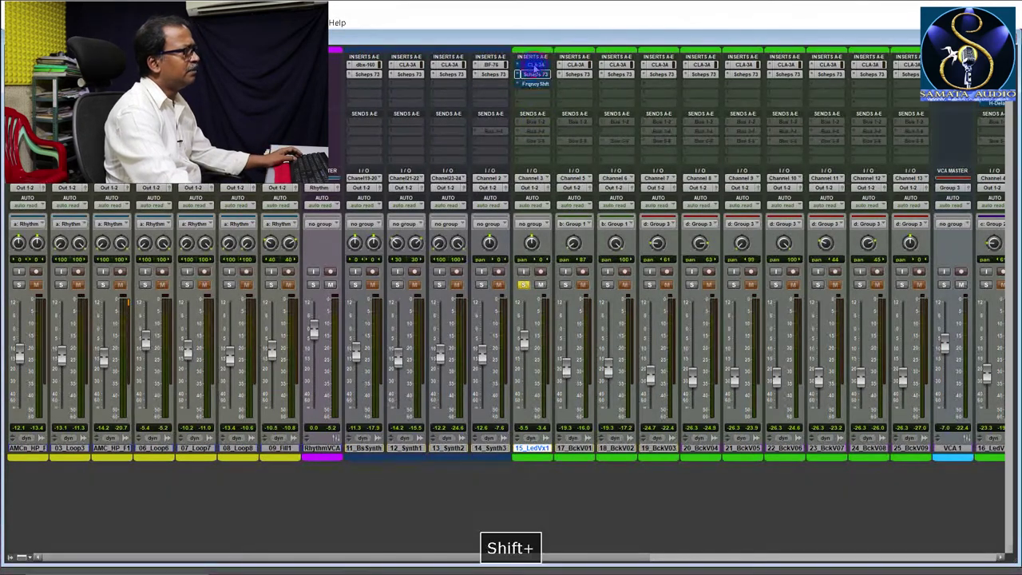
key(space)
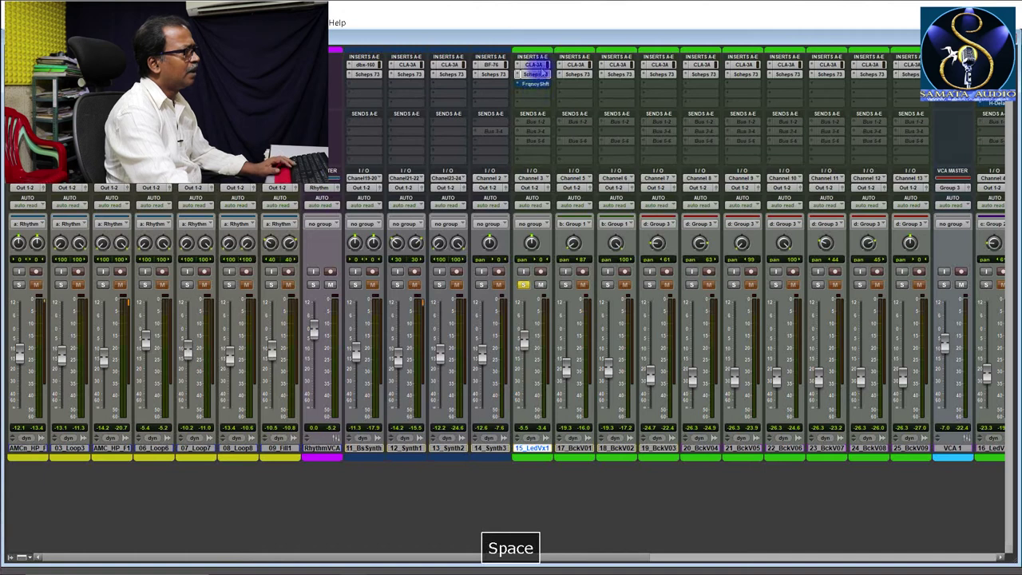
key(space)
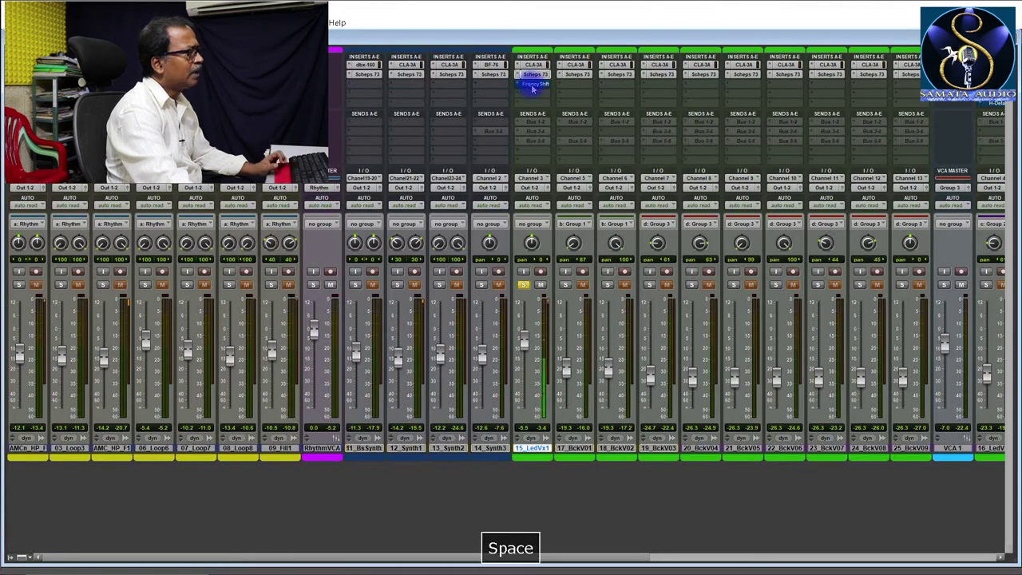
Step: Examine the bypassed AIR Frequency Shifter on 15_LedVx1 and close its window
click(532, 83)
drag(373, 99, 692, 119)
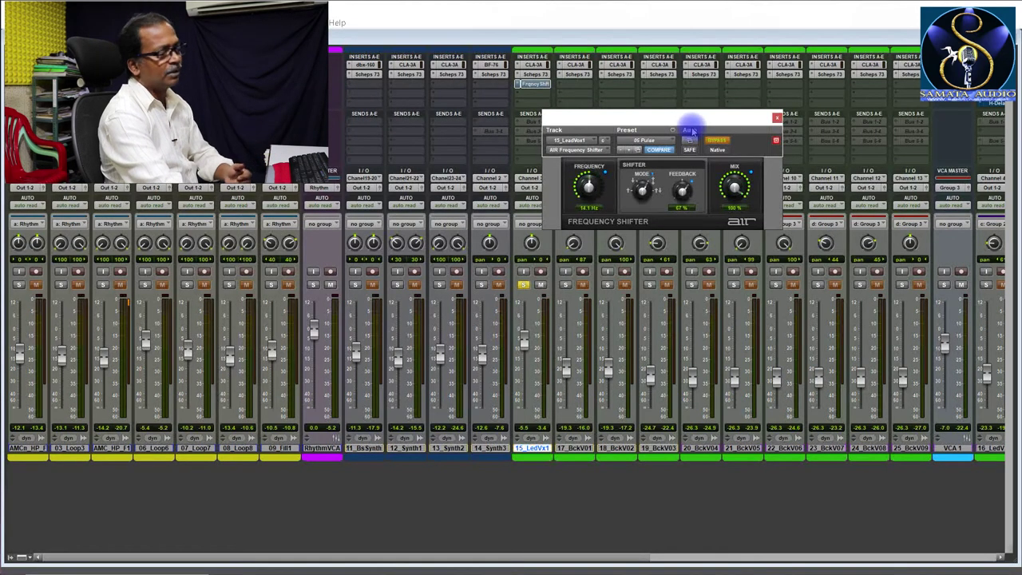
click(778, 119)
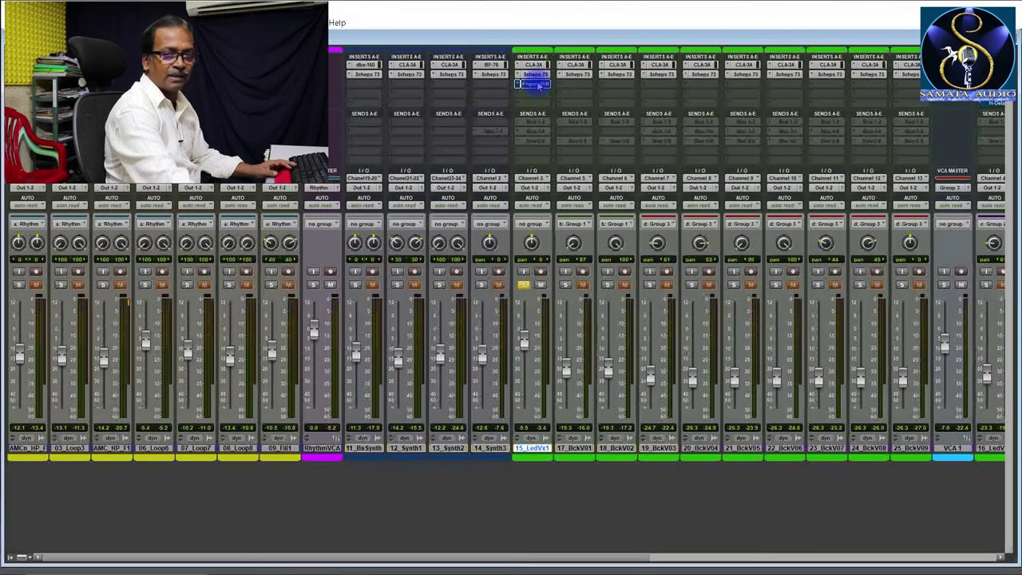
Step: Unsolo 15_LedVx1 and solo the grouped backing vocals 17_BckV01 and 18_BckV02
click(523, 285)
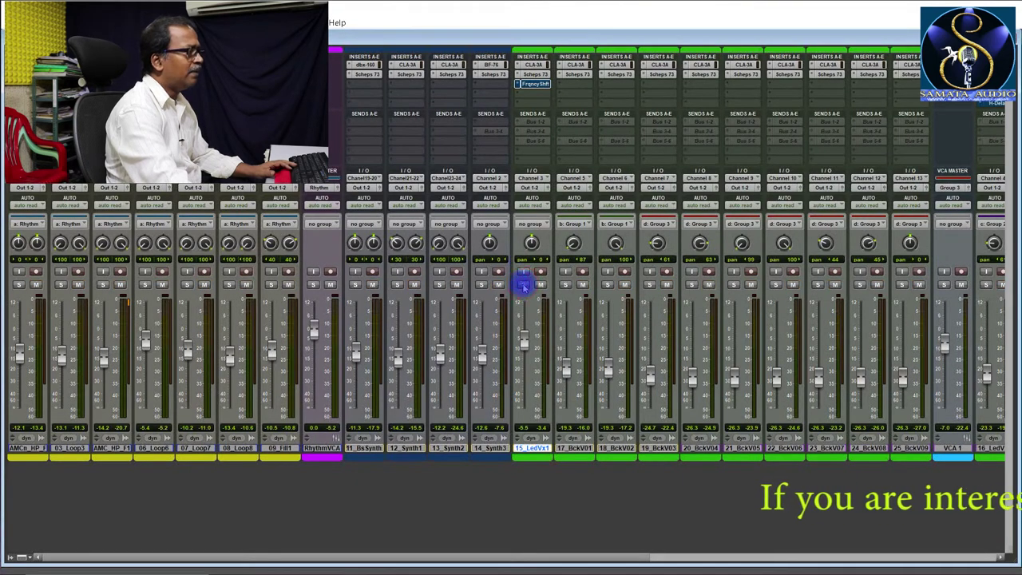
click(564, 285)
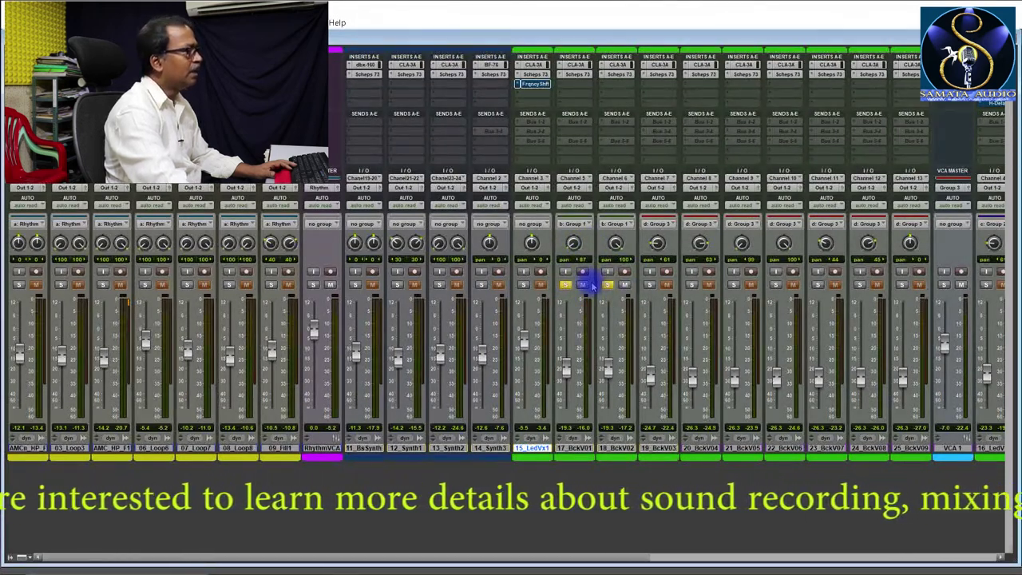
Step: Review the CLA-3A and Scheps 73 settings on 17_BckV01 and the Scheps 73 on 18_BckV02, and close the plug-in window
click(575, 65)
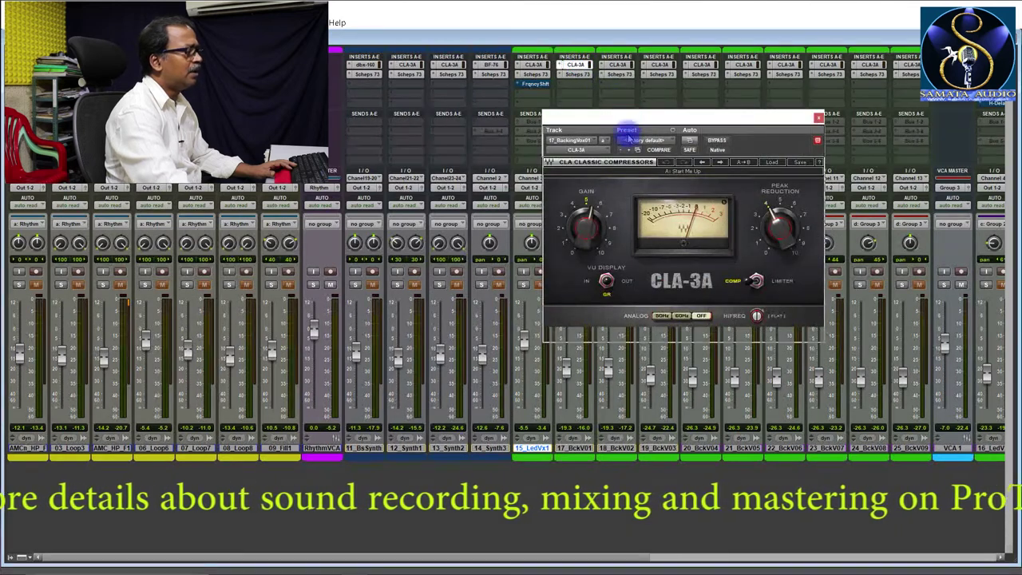
drag(628, 119, 628, 149)
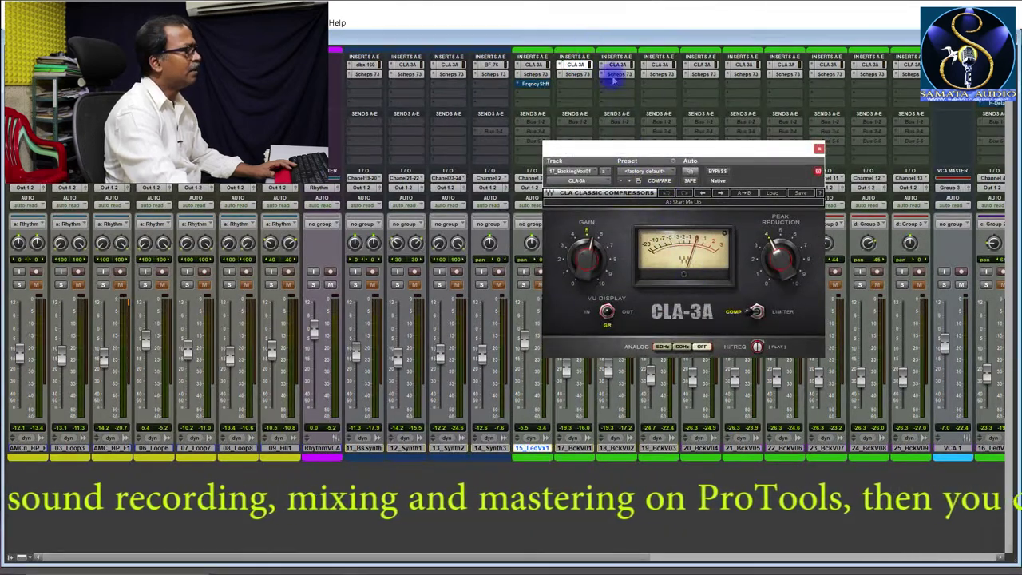
click(578, 75)
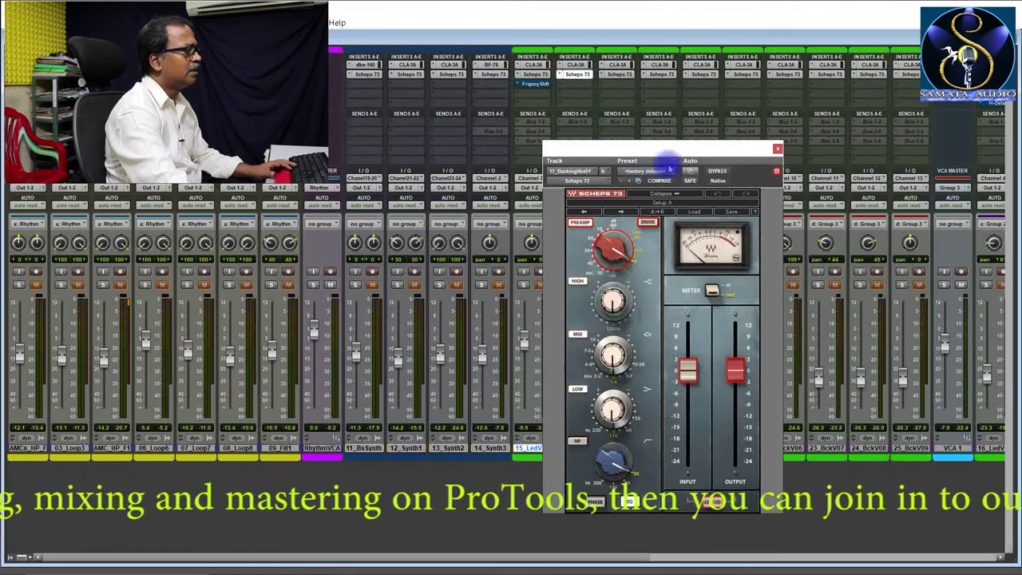
drag(667, 151, 682, 134)
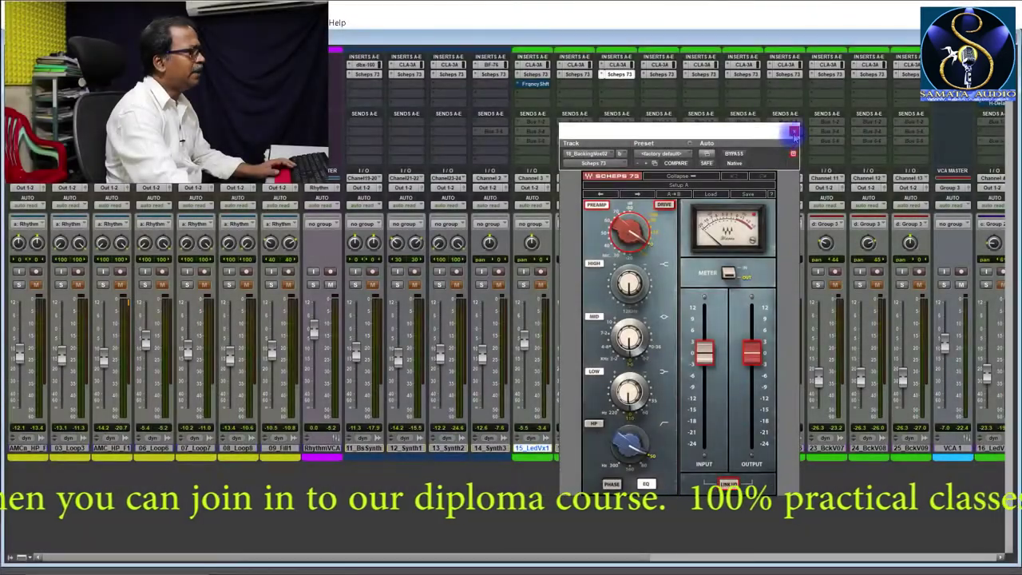
click(794, 136)
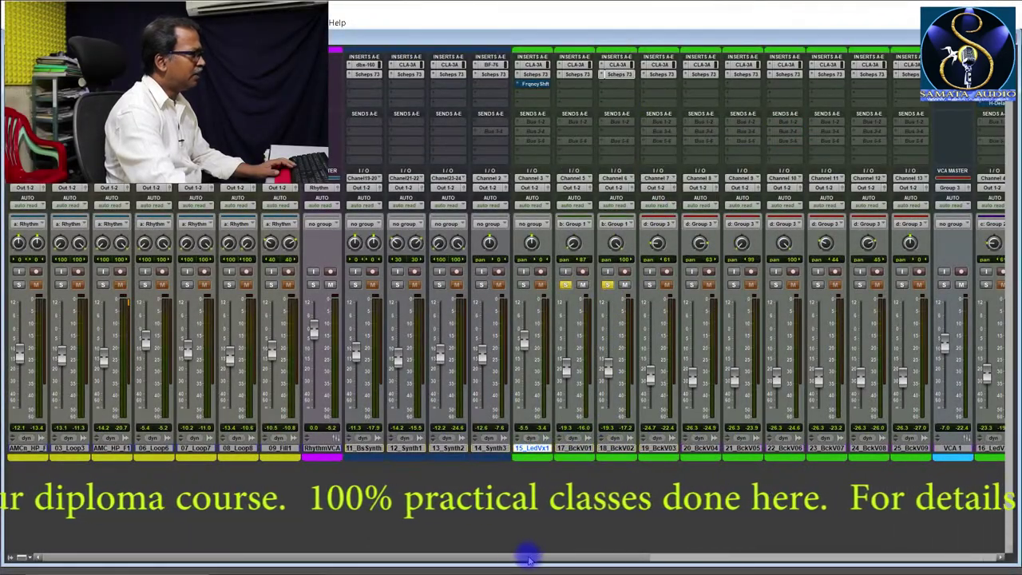
Step: Review the CLA-3A compressor settings on the backing vocals from 19_BckV03 through 25_BckV09
drag(533, 556, 612, 548)
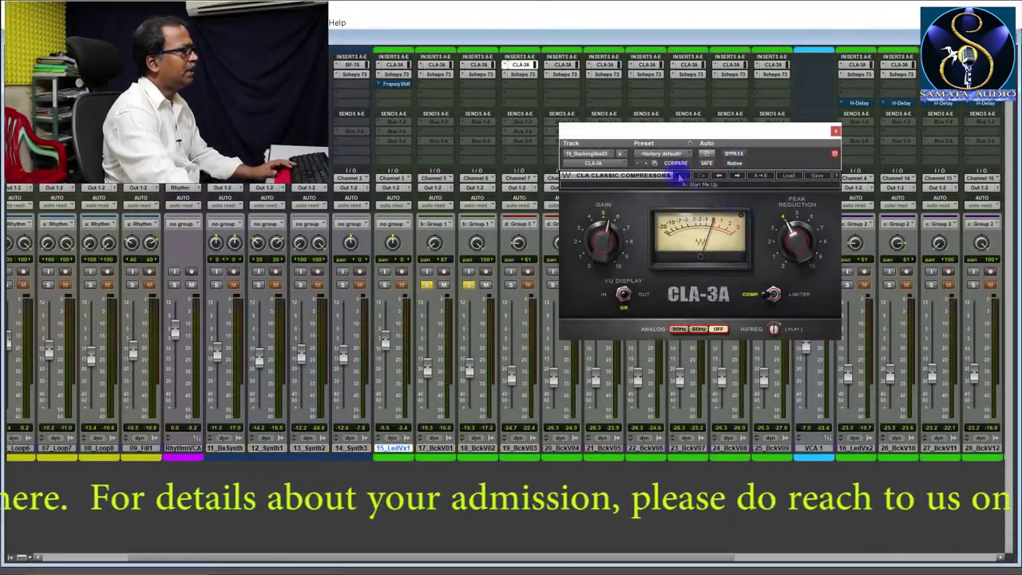
click(563, 64)
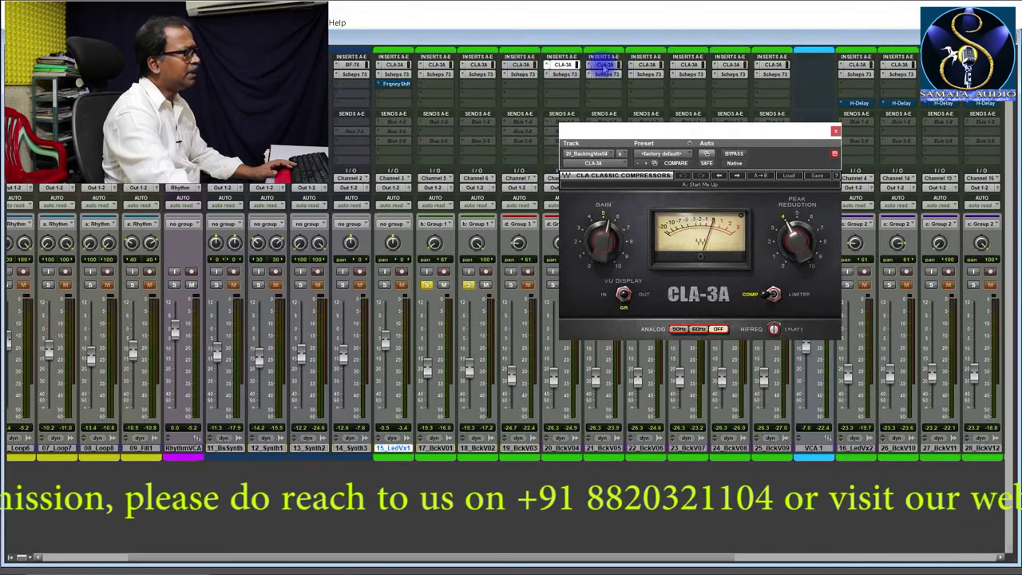
click(605, 65)
click(647, 64)
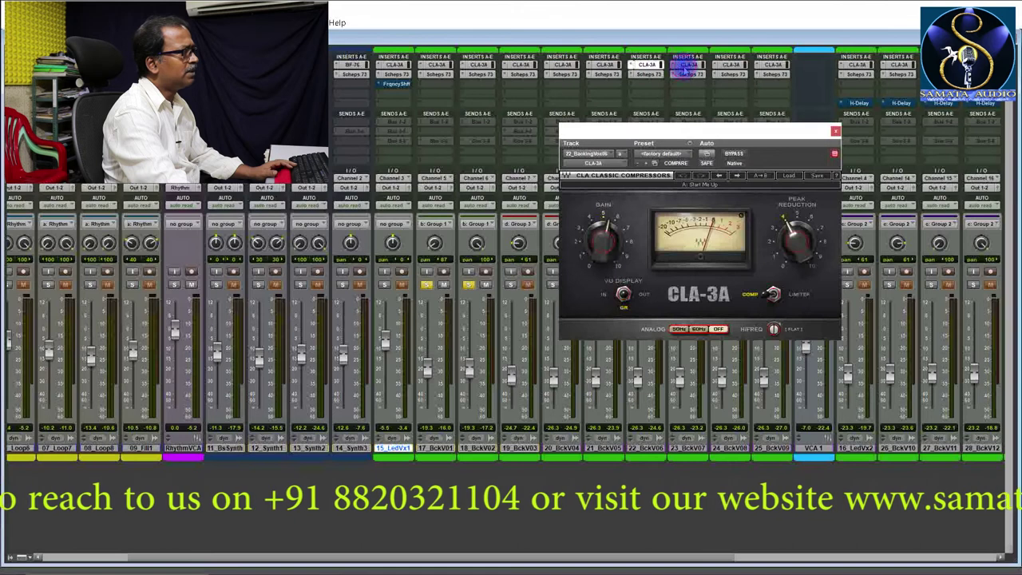
click(688, 66)
click(731, 65)
click(773, 66)
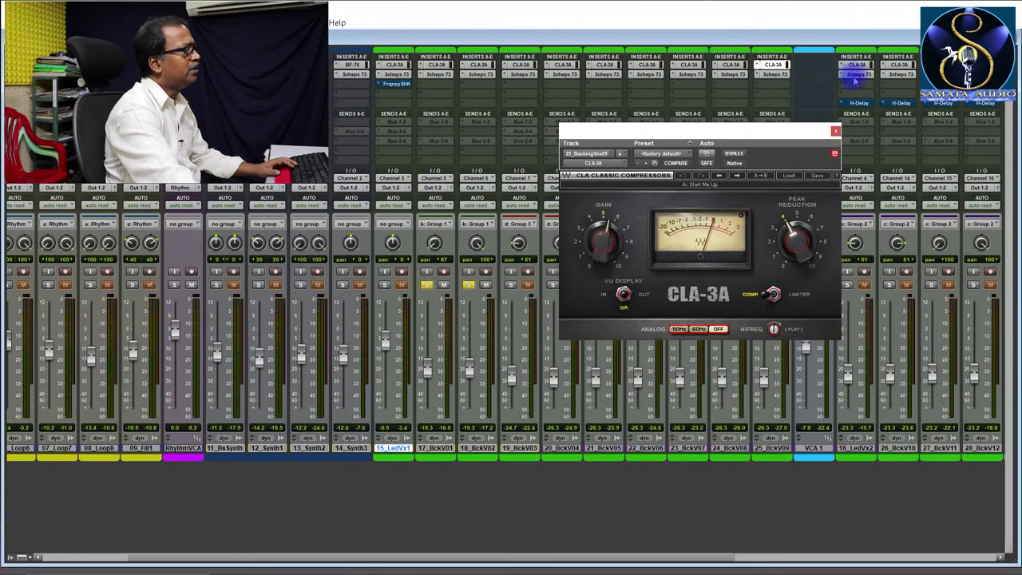
Step: Review the Scheps 73 EQ settings on the backing vocals, working back from 25_BckV09 to 18_BckV02
click(775, 75)
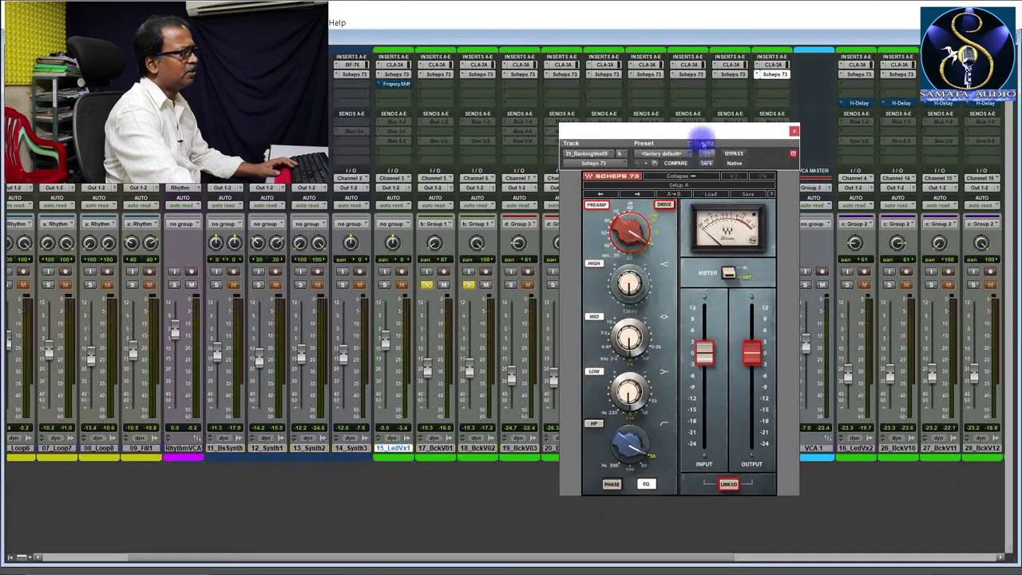
key(space)
click(725, 77)
key(space)
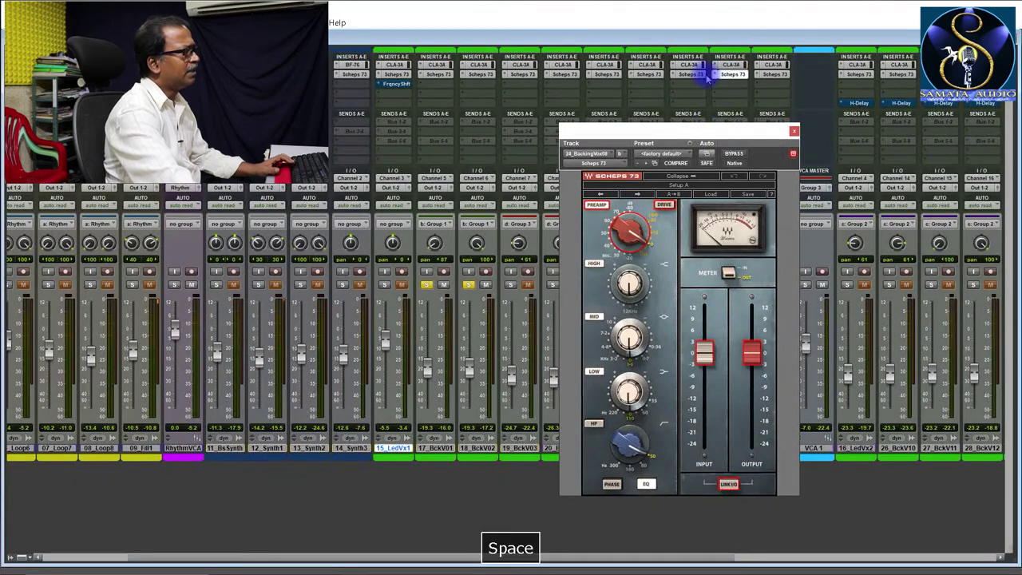
click(676, 76)
click(646, 75)
click(601, 76)
click(563, 75)
click(520, 75)
click(480, 74)
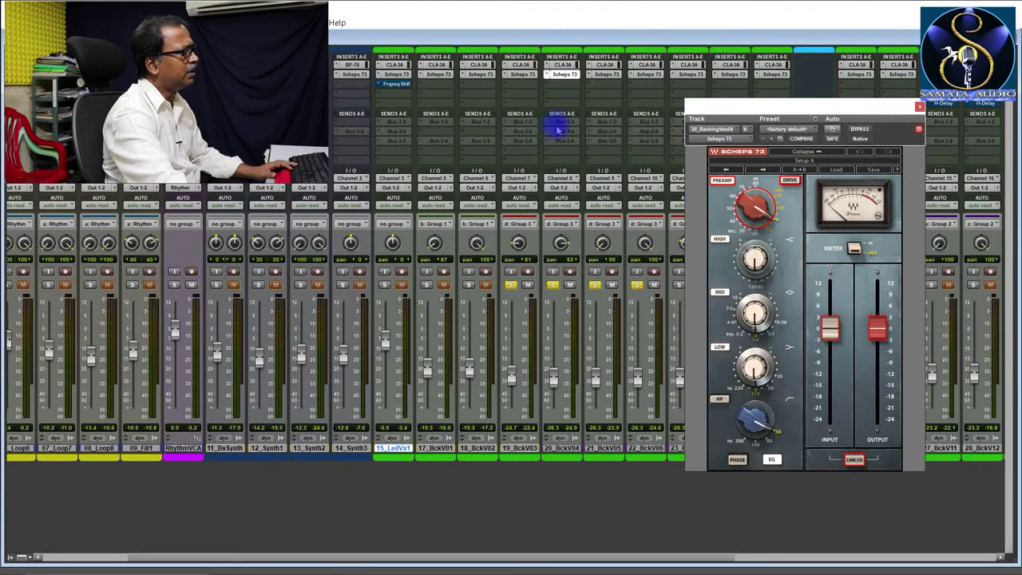
Step: Show the Scheps 73 of 19_BckV03 and place the playback position just before that track's first vocal phrase, at about 0:44
click(523, 74)
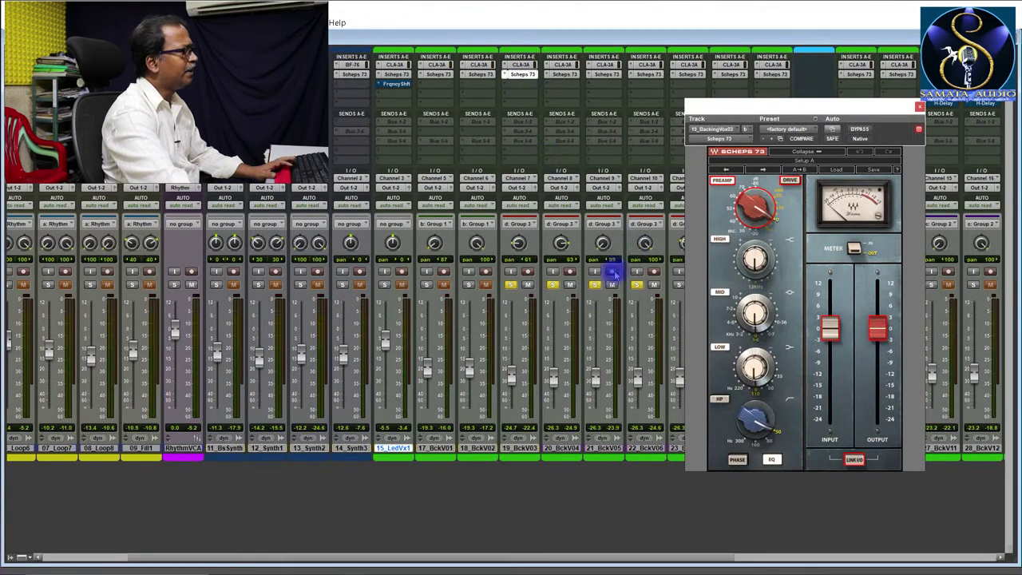
key(space)
key(space)
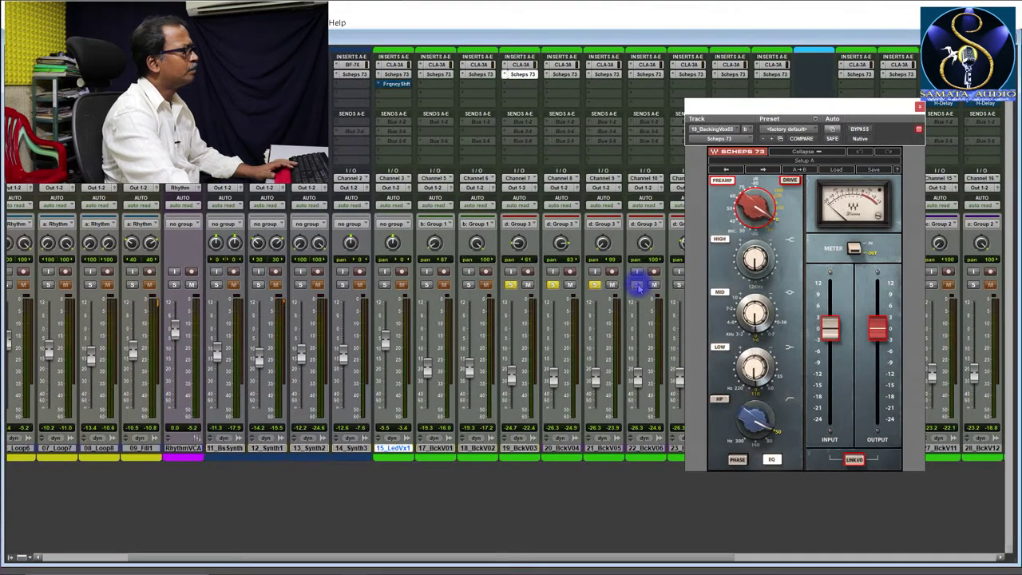
key(ctrl+equal)
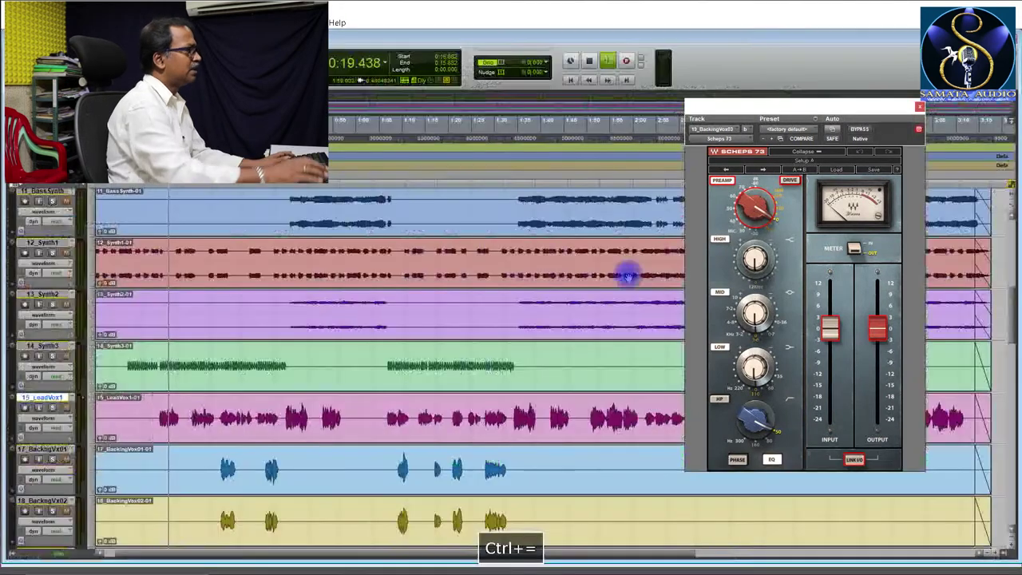
scroll(393, 298, down, 6)
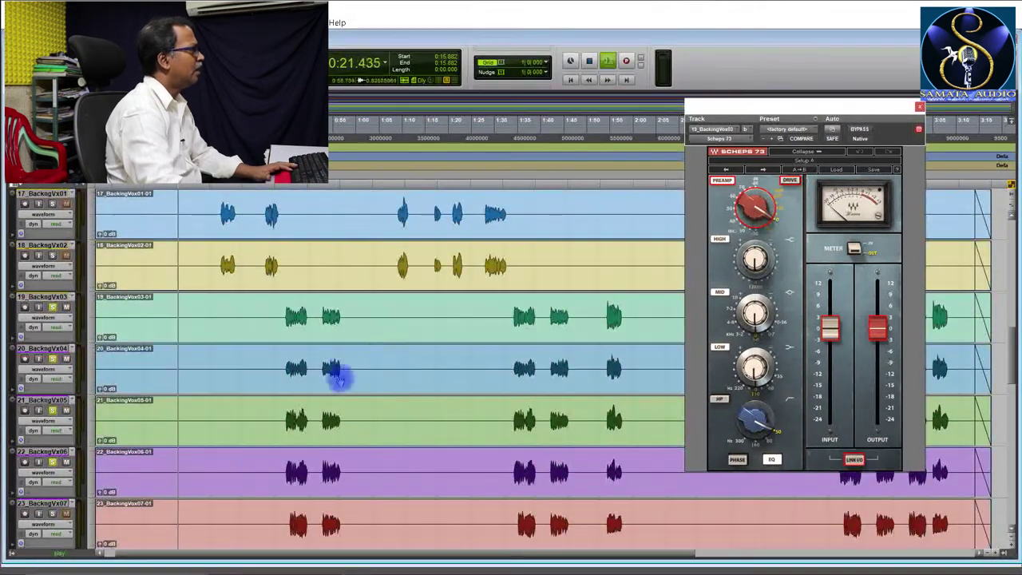
key(space)
click(284, 314)
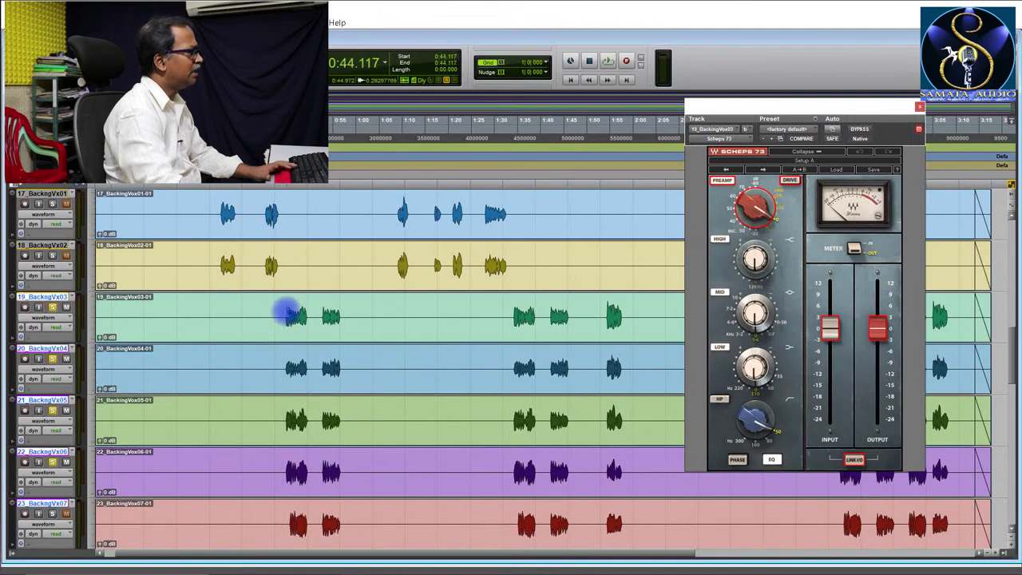
Step: Return to the mixer and audition the soloed backing vocals 19_BckV03 to 22_BckV06
key(ctrl+equal)
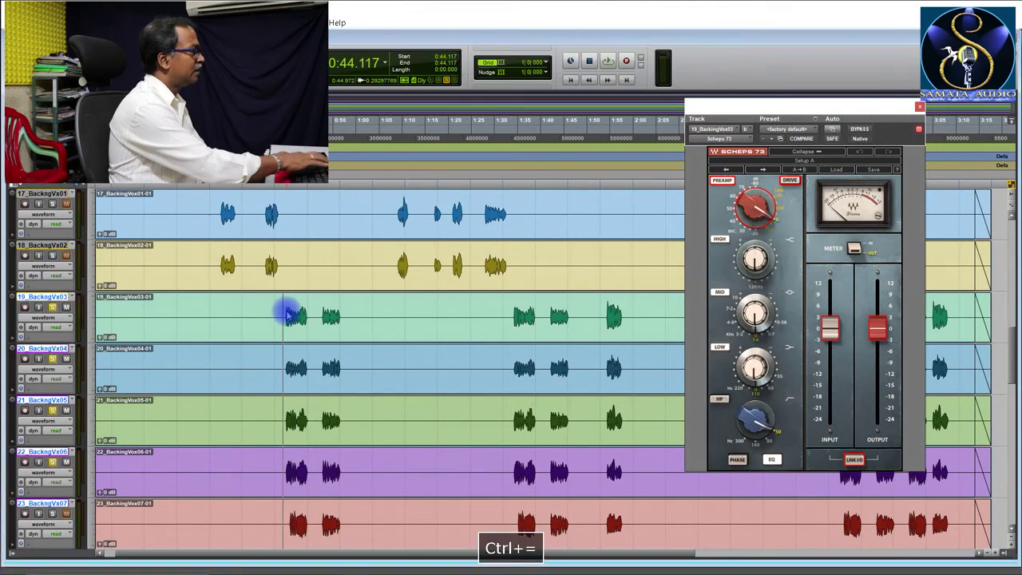
key(space)
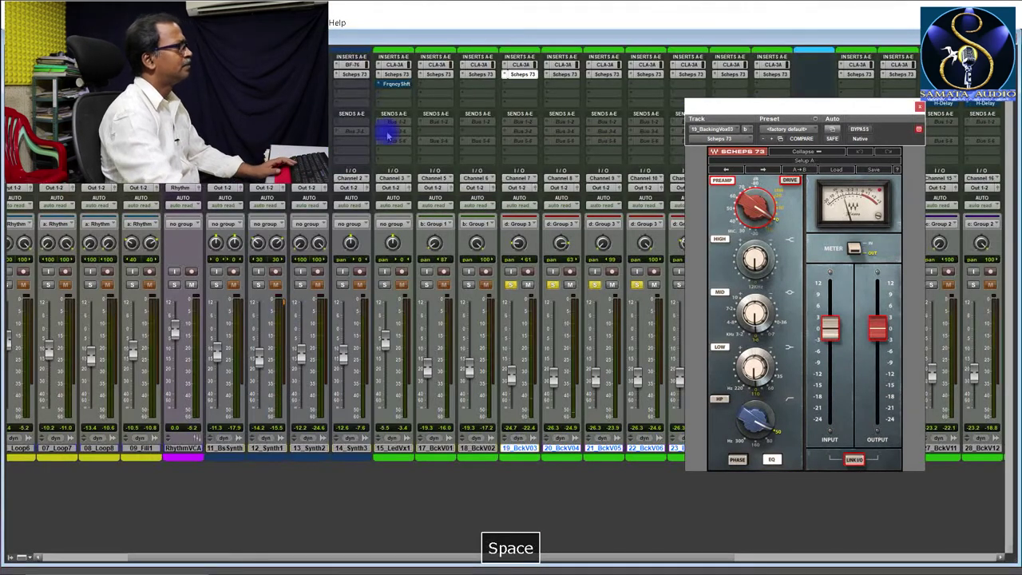
mouse_move(757, 274)
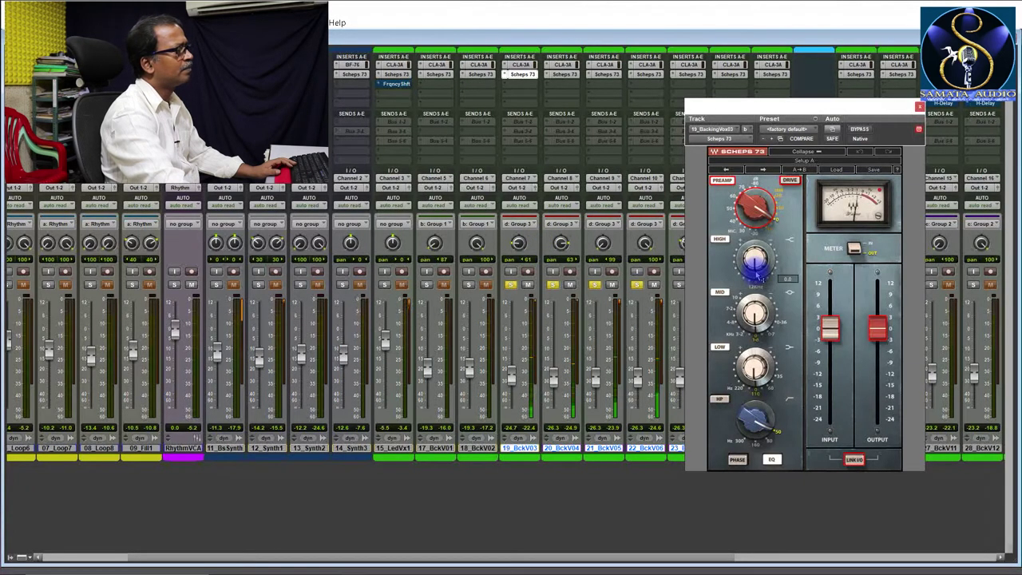
key(space)
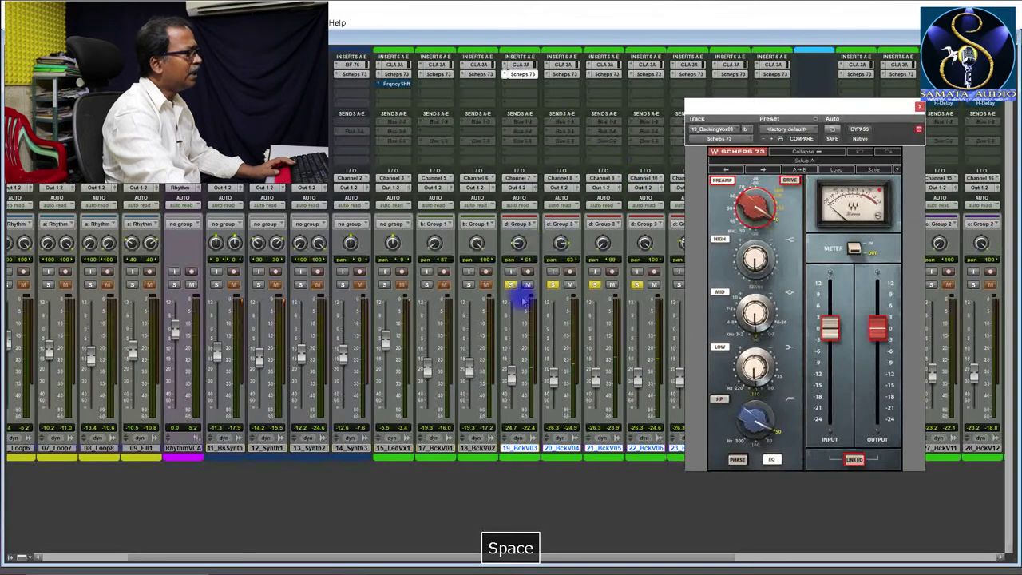
Step: Unsolo the other backing vocals so only 19_BckV03 stays soloed, and audition it
click(594, 285)
click(637, 284)
key(space)
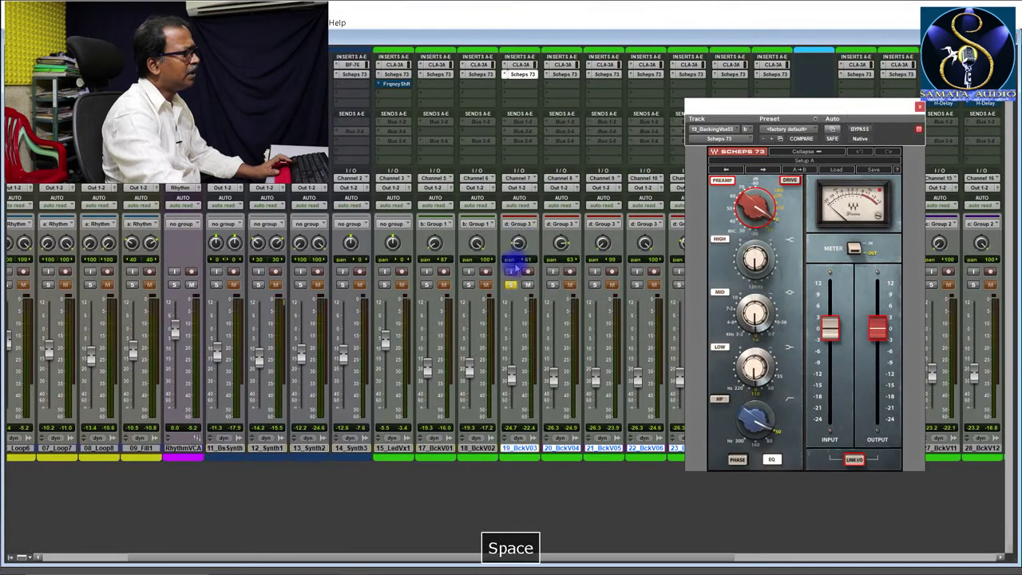
key(space)
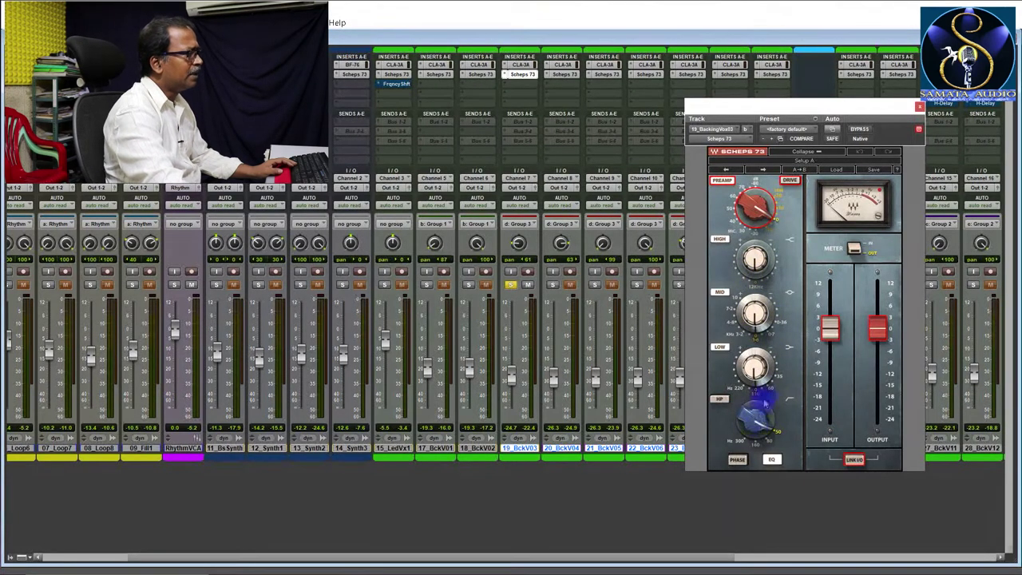
key(space)
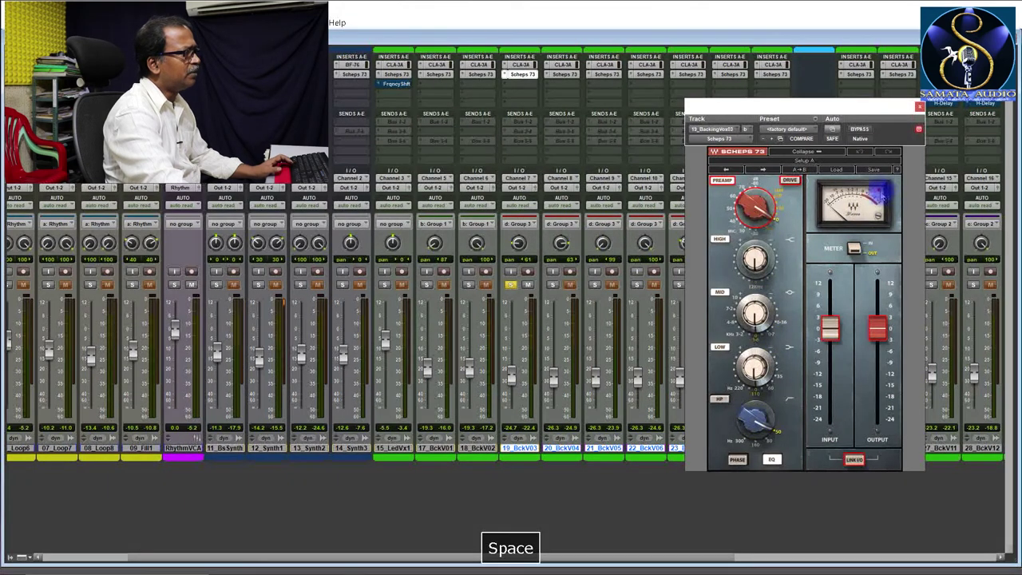
Step: Meter the input of the Scheps 73 on 19_BckV03 and lower its input level to about -6 dB while auditioning
click(855, 248)
key(space)
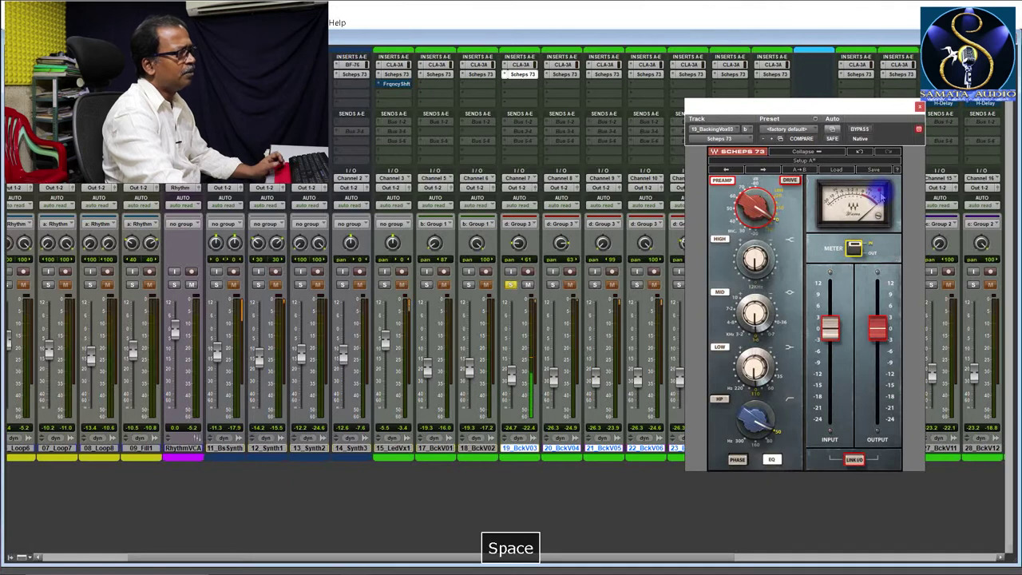
drag(831, 328, 831, 336)
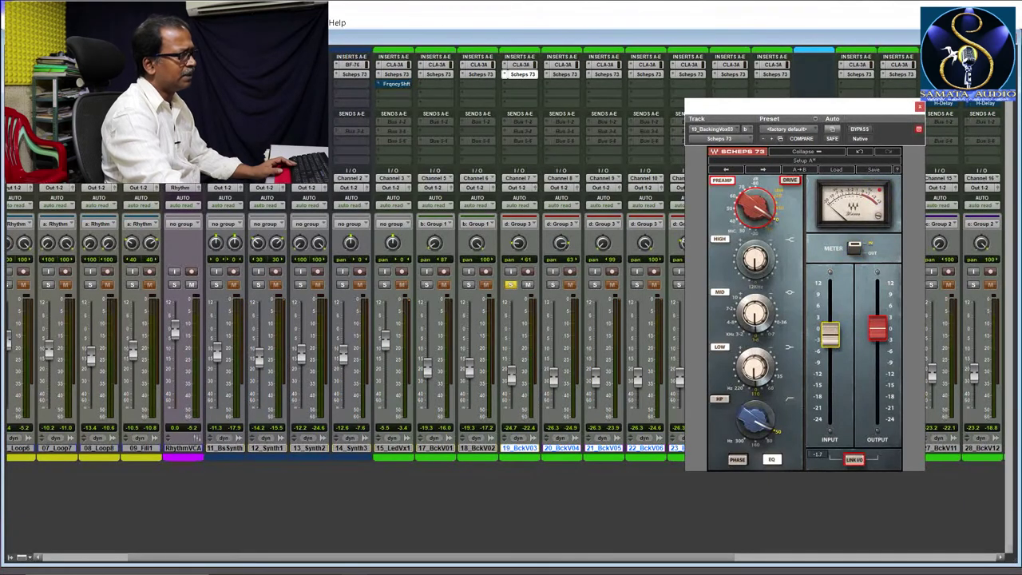
key(space)
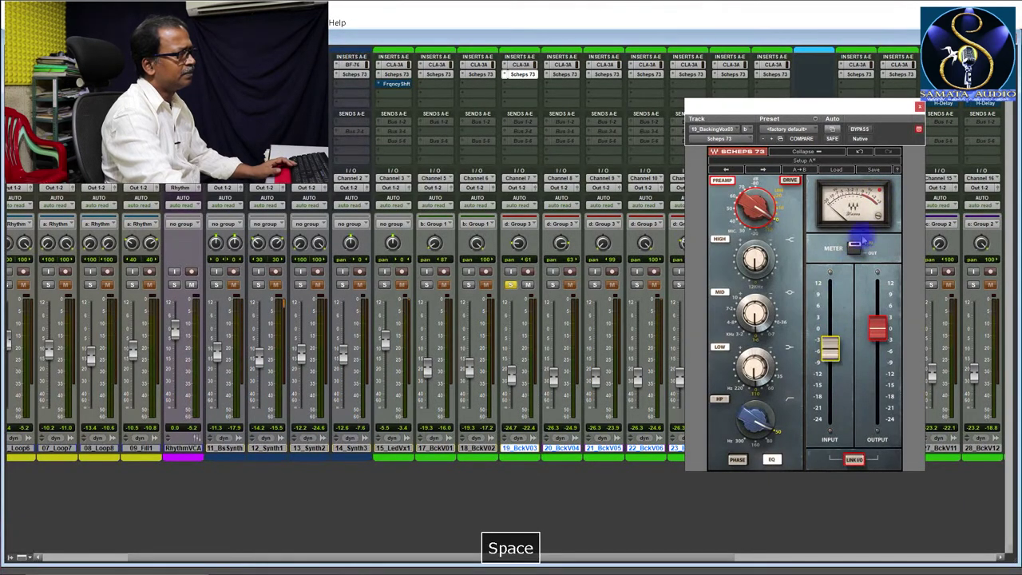
drag(831, 348, 831, 353)
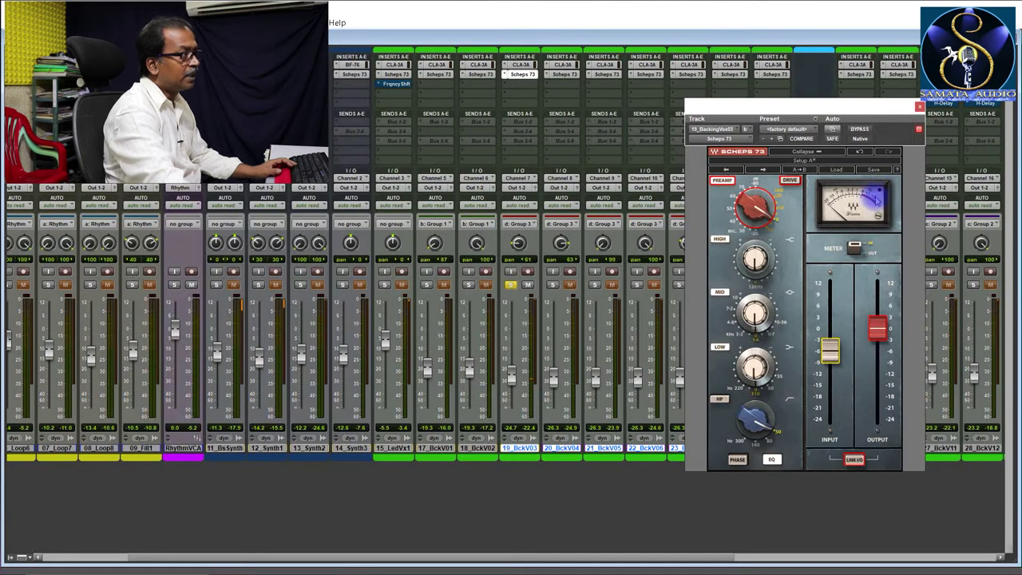
key(space)
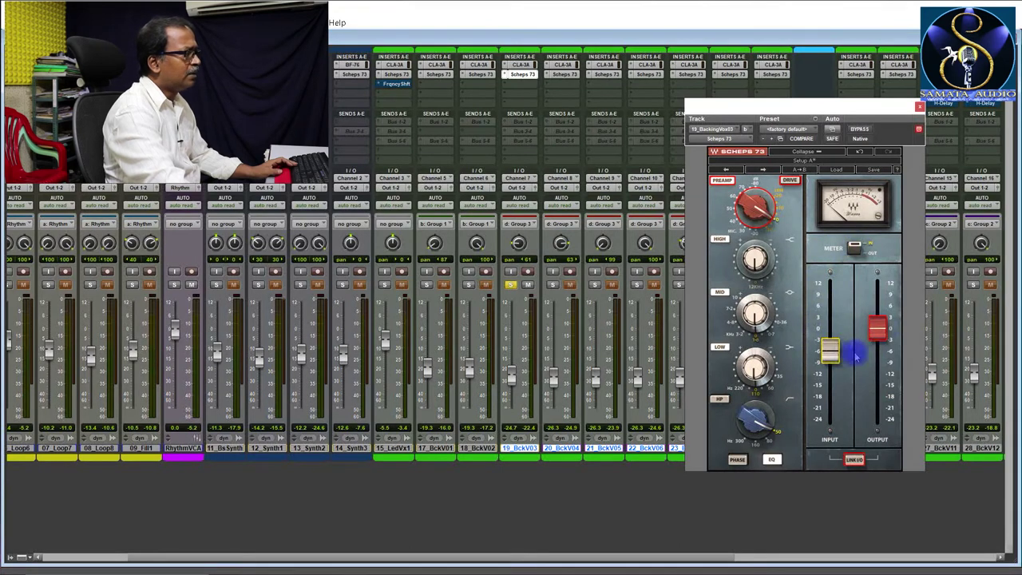
Step: Switch the Scheps 73 meter on 19_BckV03 to output and audition the level
click(855, 249)
key(space)
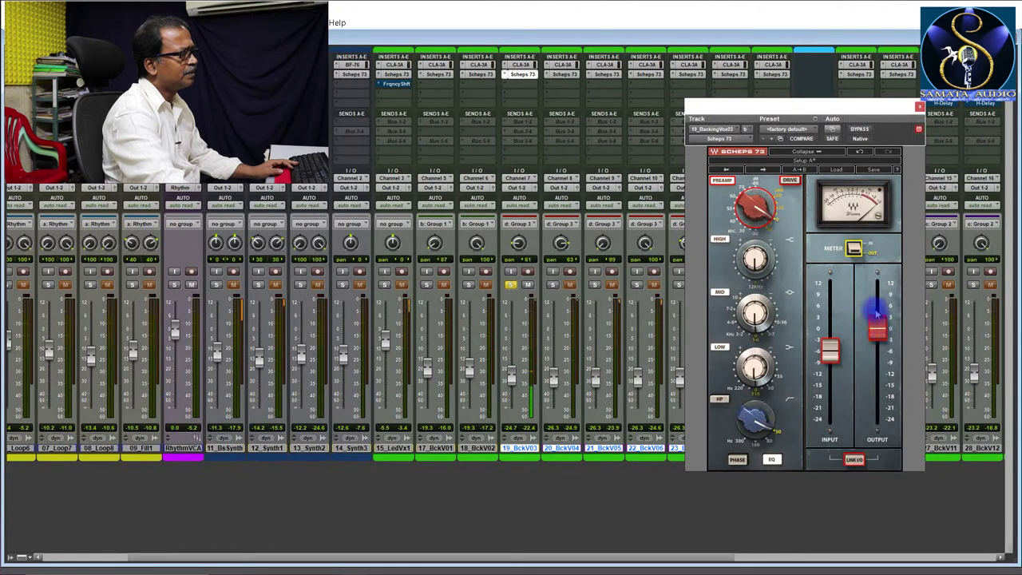
key(space)
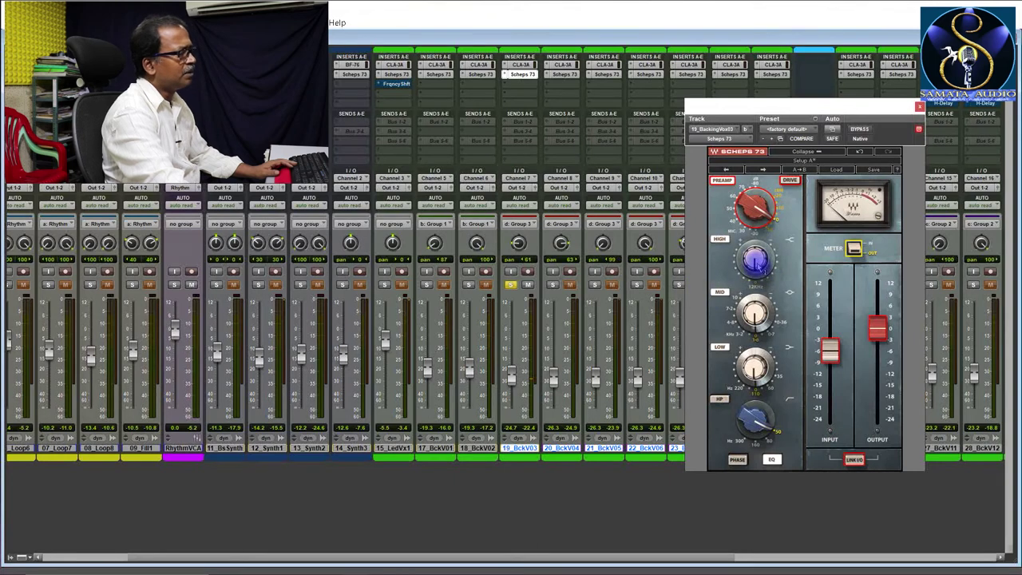
Step: Set the Scheps 73 high-pass filter on 19_BckV03 to 160 Hz and cut its low band by about 4 dB
click(754, 427)
drag(755, 427, 780, 507)
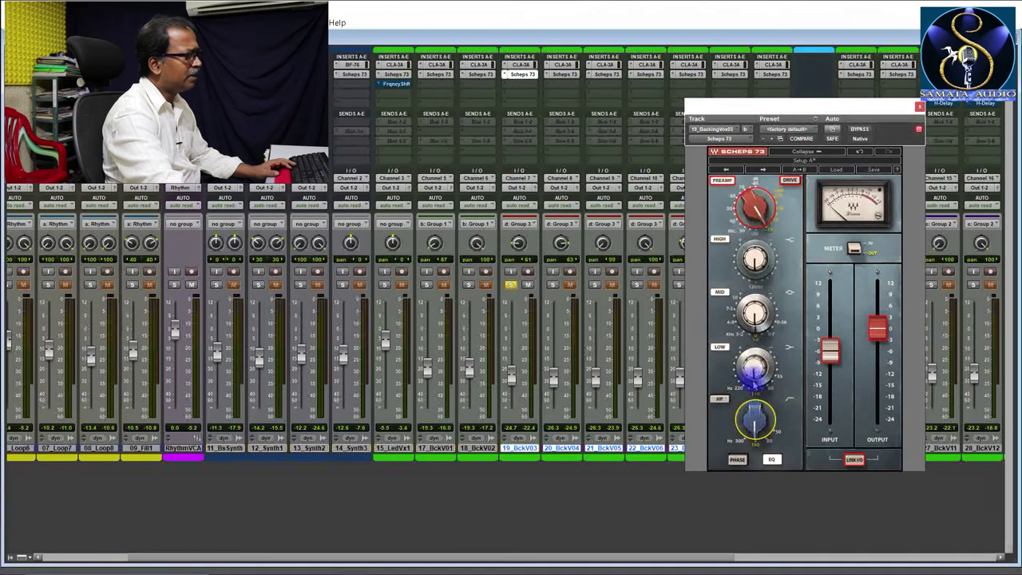
click(753, 368)
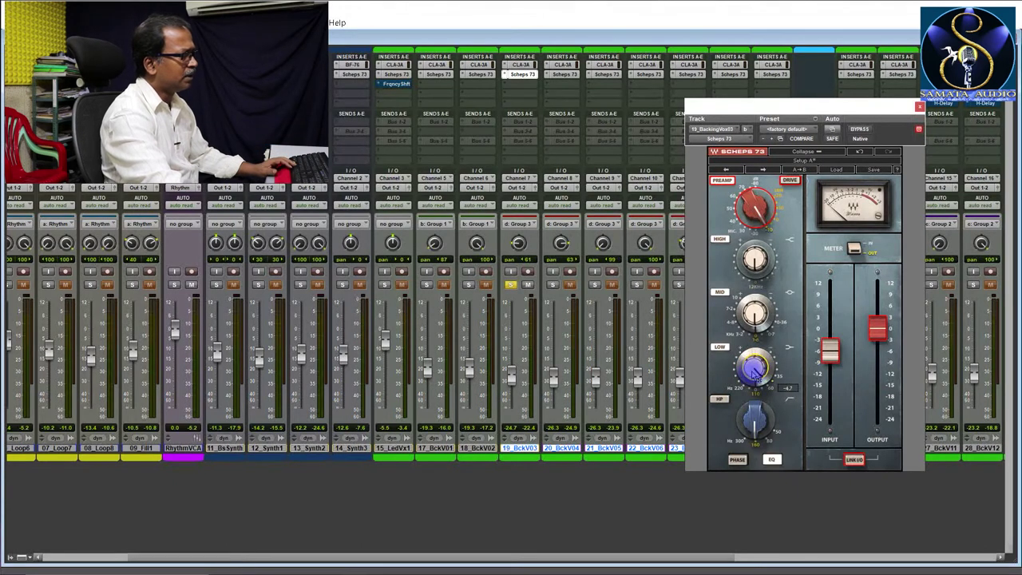
click(754, 369)
drag(754, 369, 754, 375)
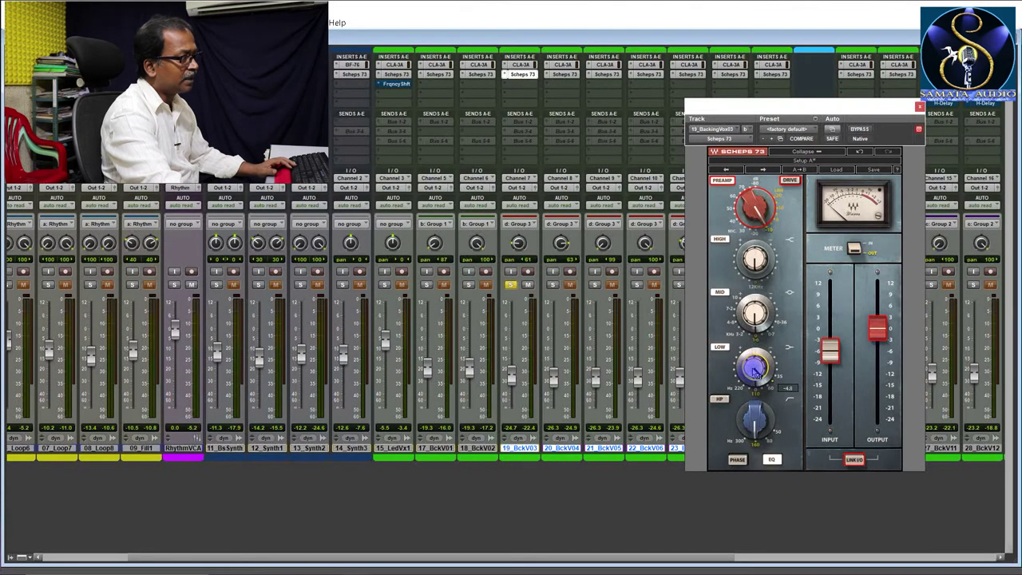
key(space)
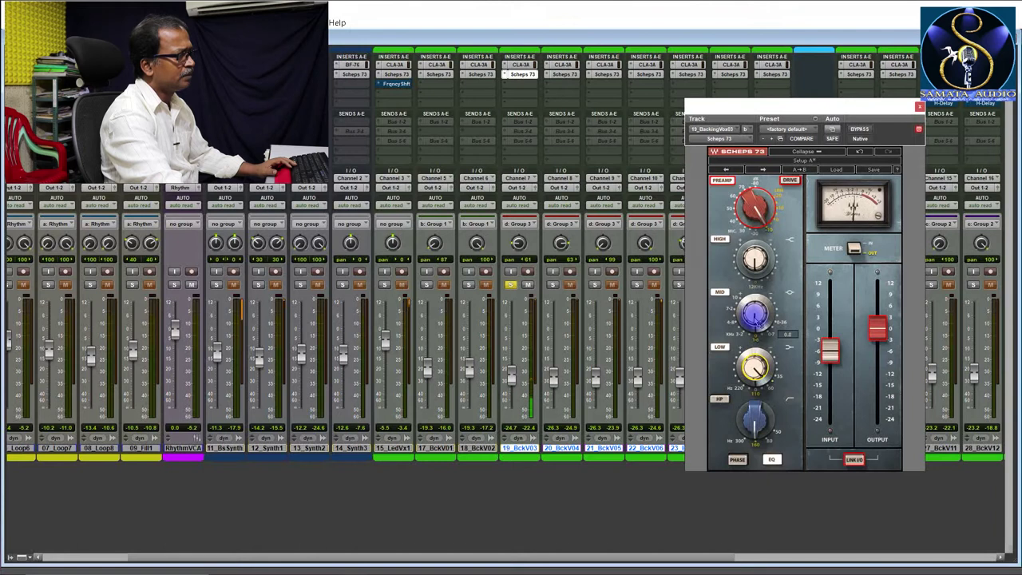
Step: Boost the mid and high bands slightly in the Scheps 73 on 19_BckV03 while auditioning
key(space)
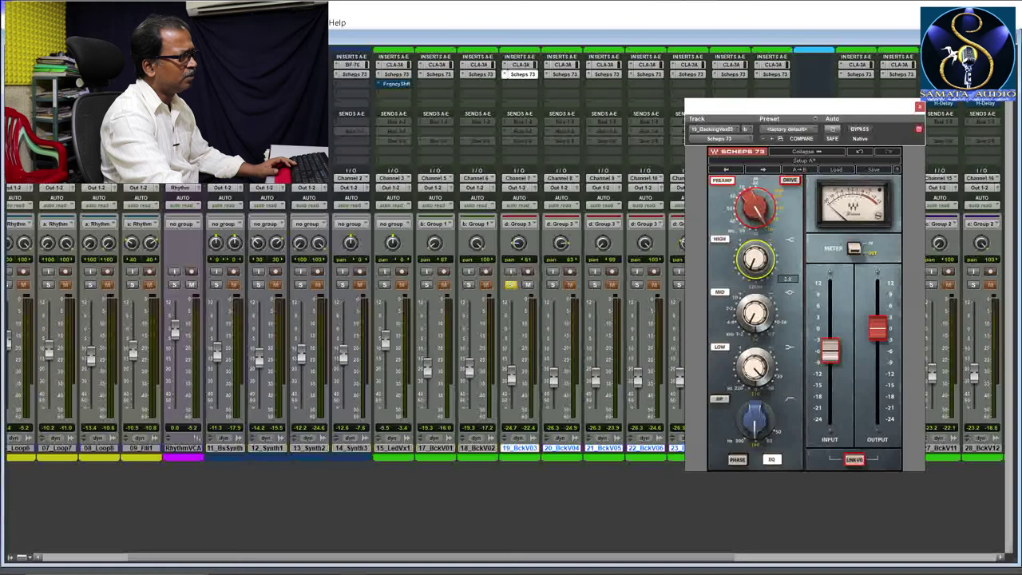
drag(767, 271, 768, 270)
key(space)
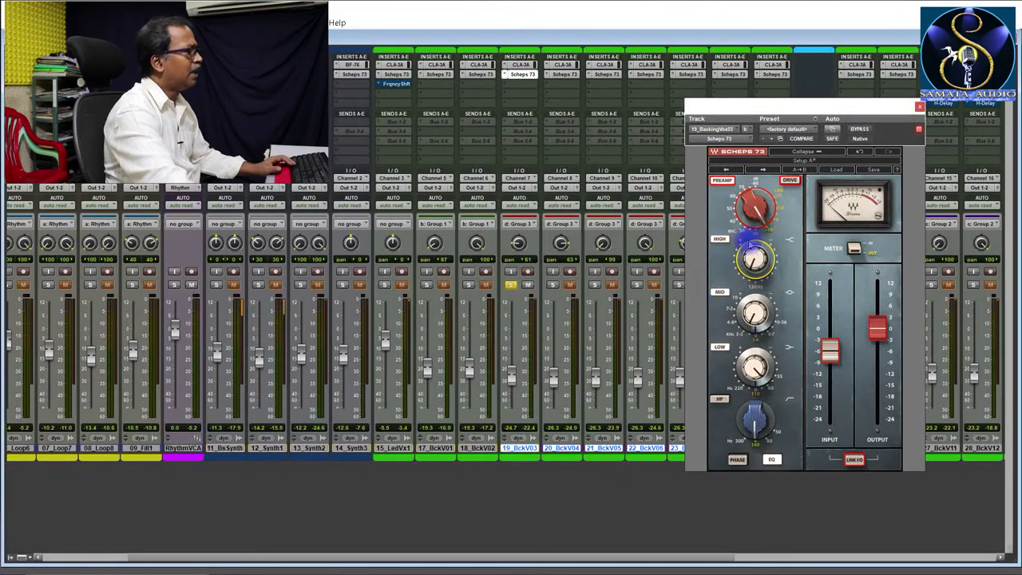
Step: Compare the soloed 19_BckV03 with its Scheps 73 bypassed and active
key(space)
click(856, 129)
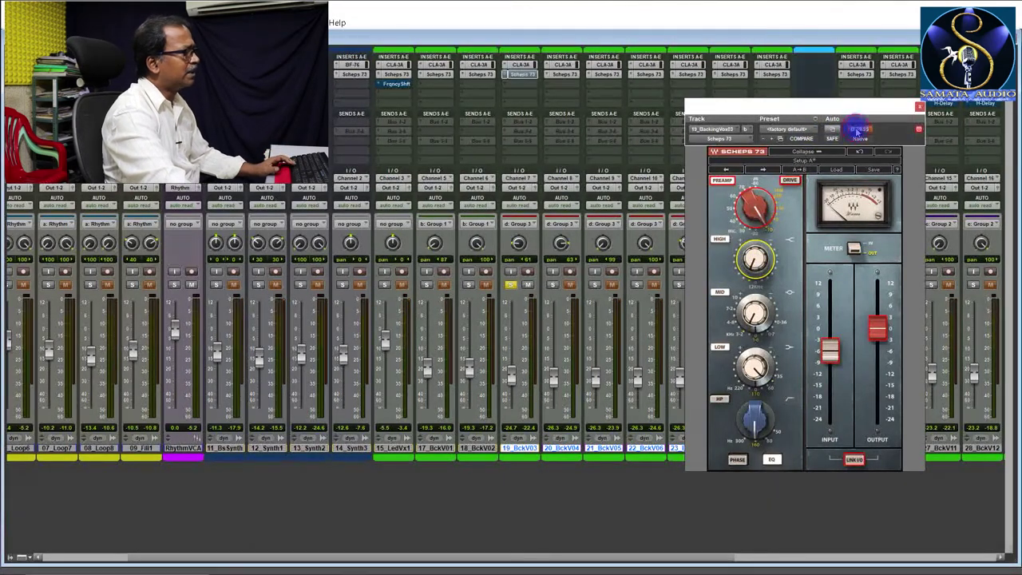
key(space)
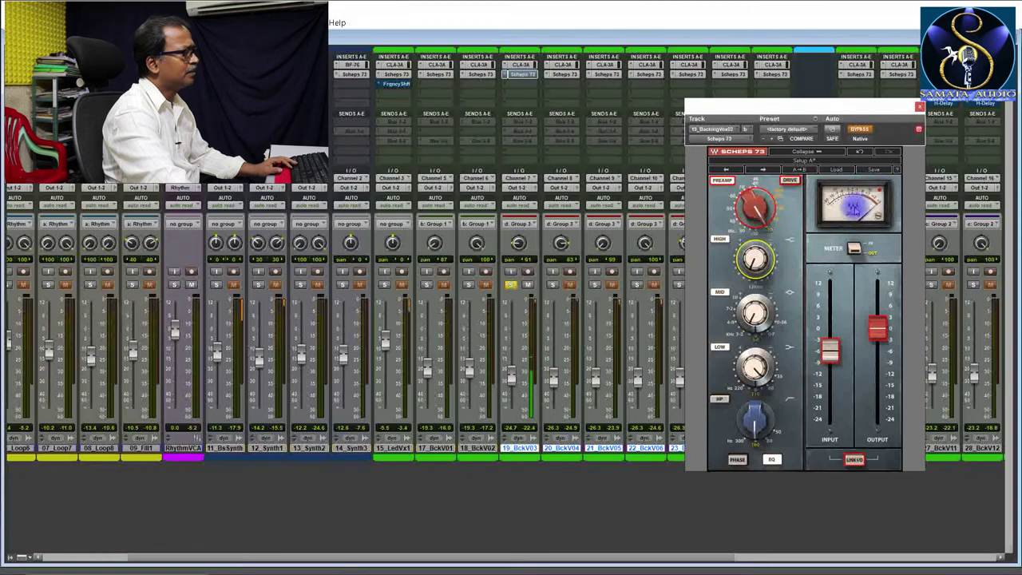
key(space)
click(859, 129)
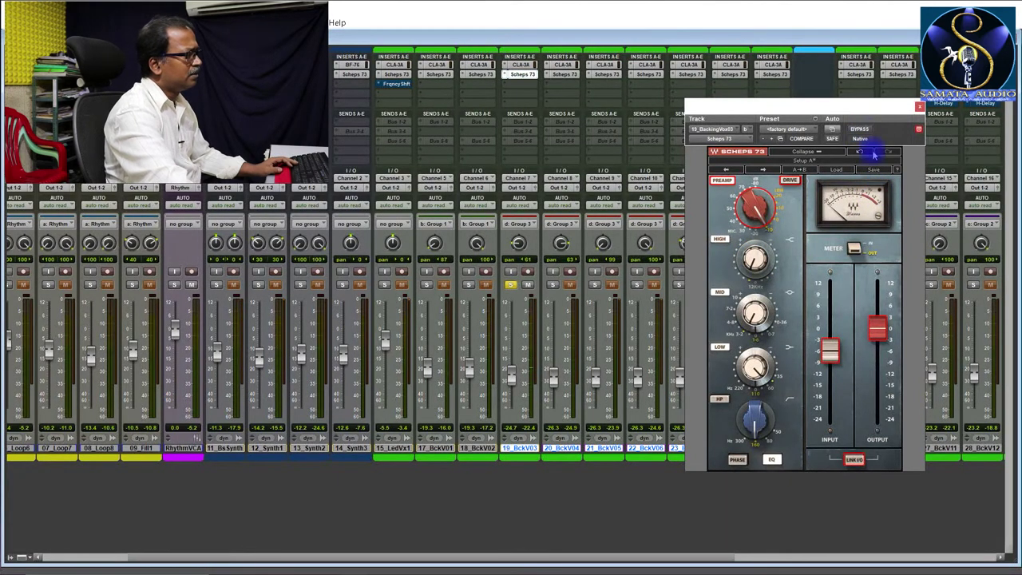
Step: Audition the soloed 19_BckV03 once more and close its Scheps 73
key(space)
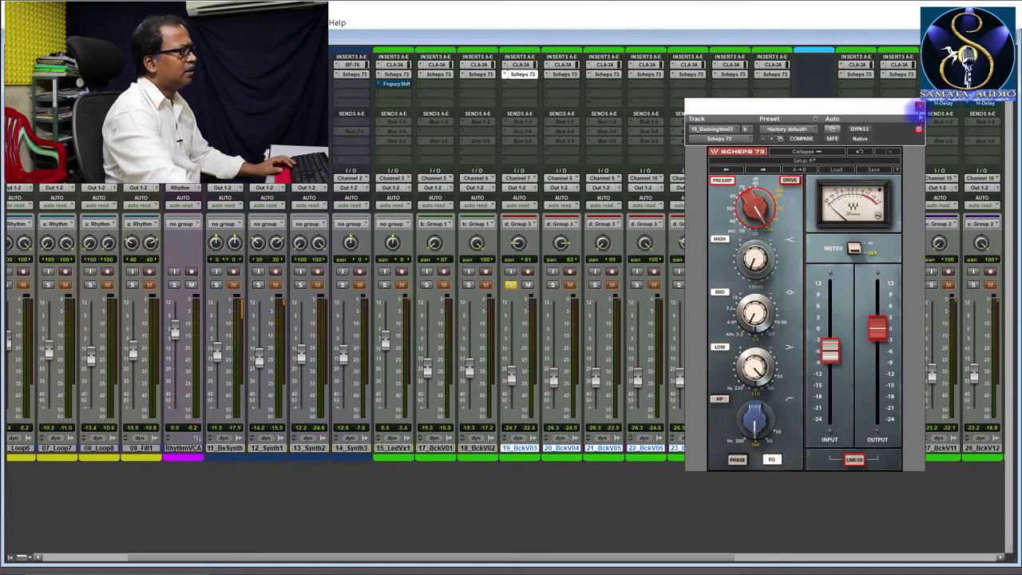
key(space)
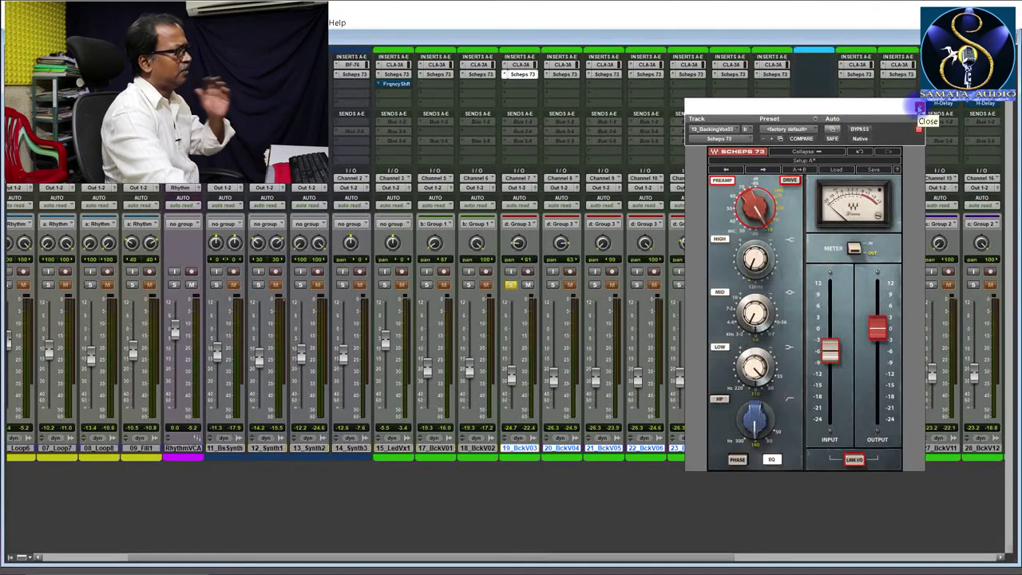
click(918, 128)
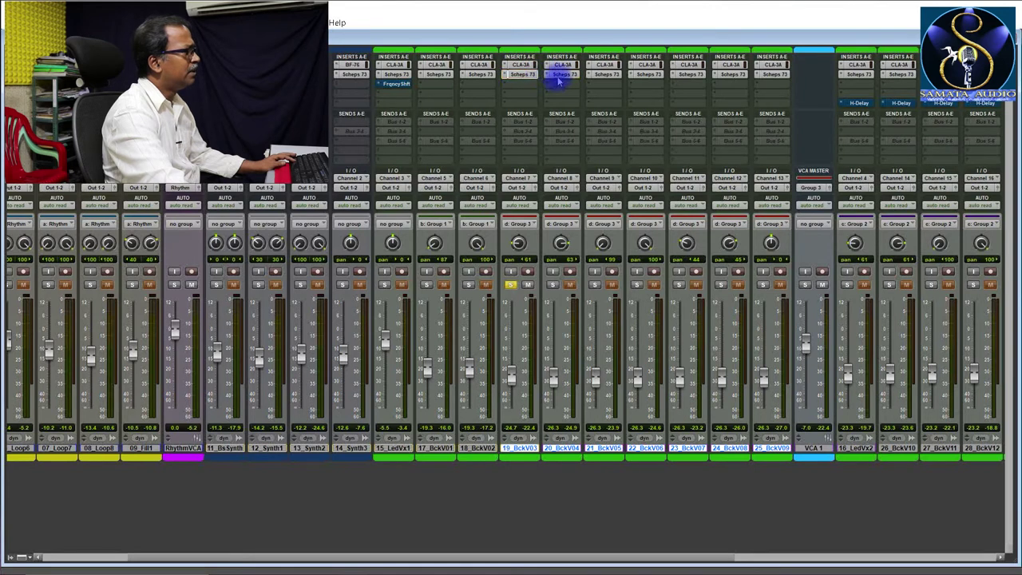
Step: Examine the Scheps 73 settings on each of the backing vocals from 20_BckV04 to 25_BckV09
click(645, 74)
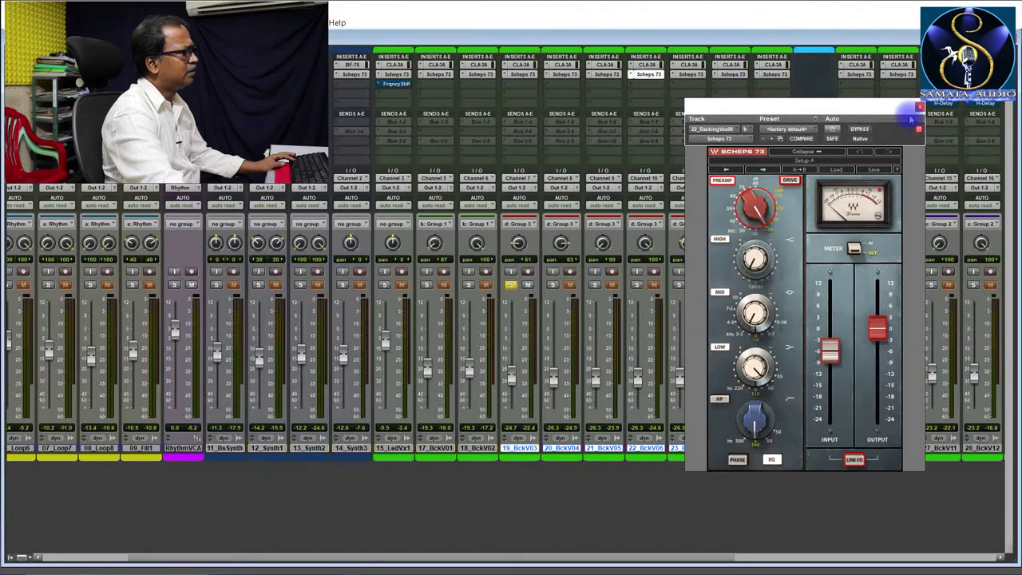
click(917, 107)
click(686, 74)
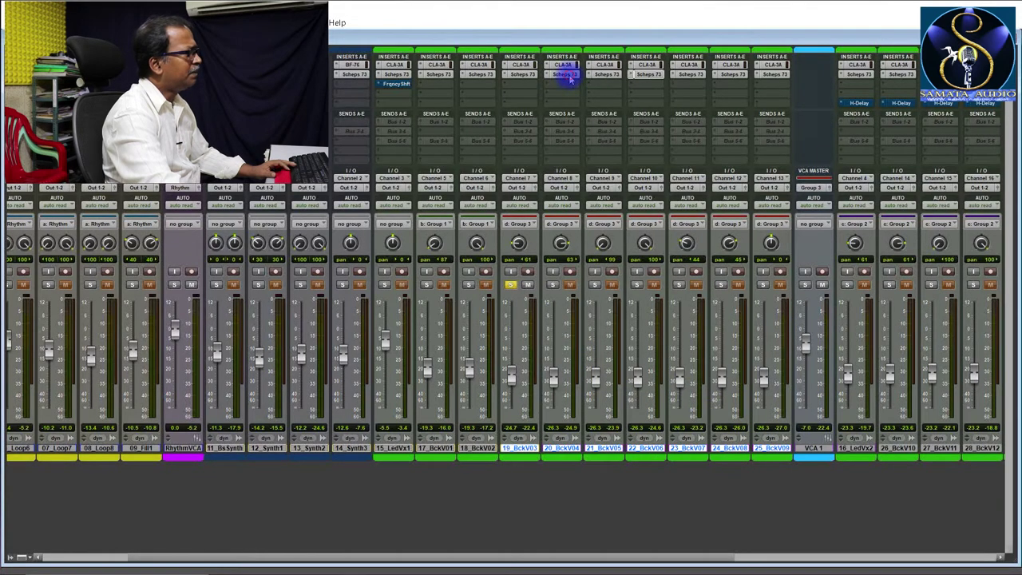
click(565, 75)
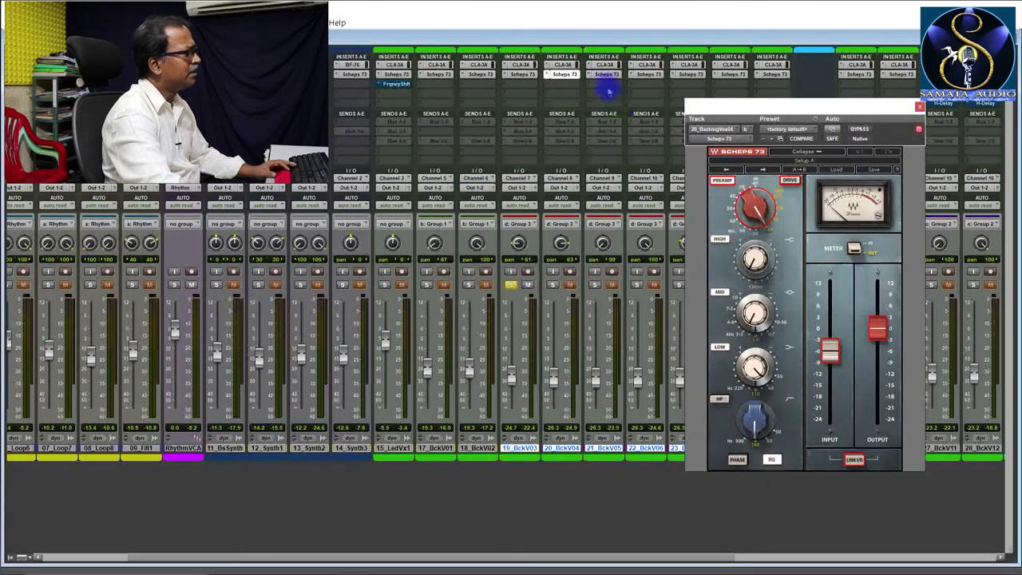
click(607, 74)
click(657, 74)
click(691, 74)
click(733, 74)
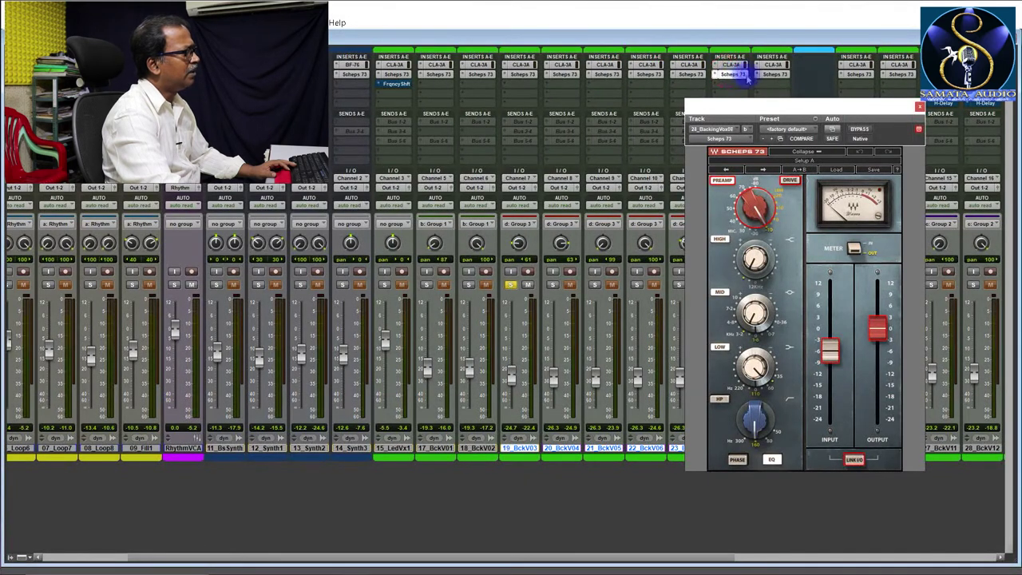
click(773, 75)
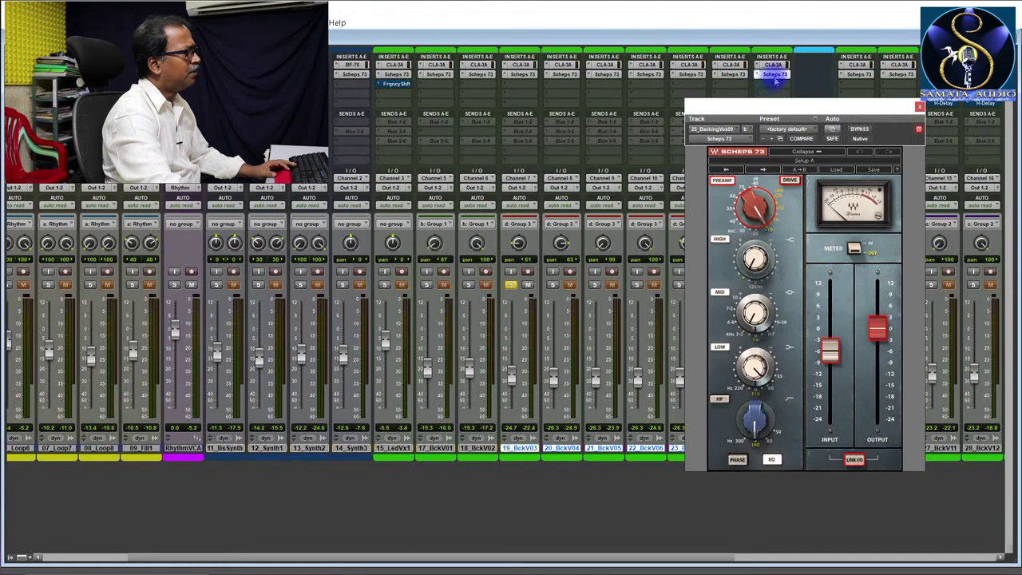
click(773, 74)
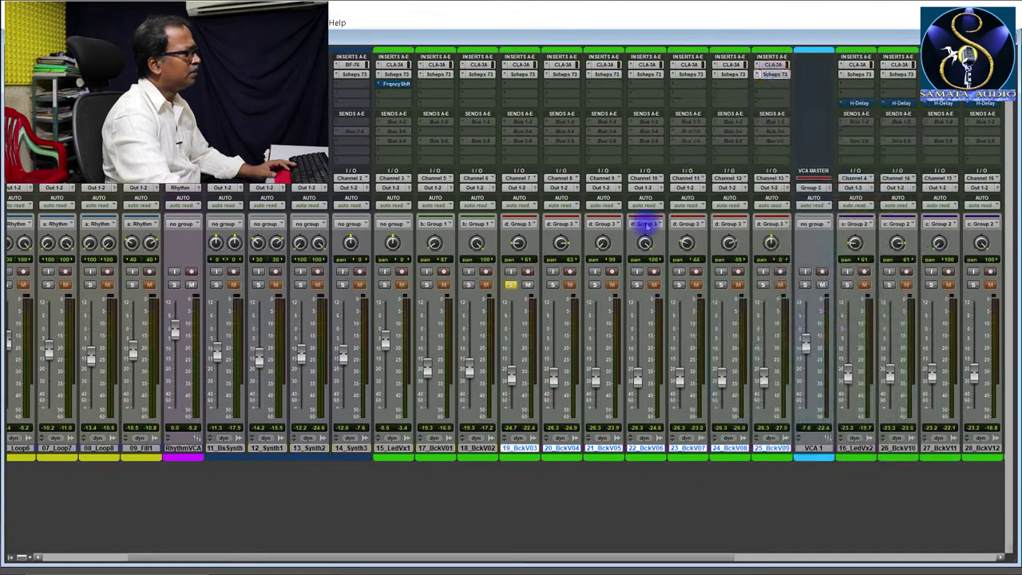
Step: Audition the backing vocals under VCA 1 soloed and then unsoloed within the full mix
click(805, 284)
key(space)
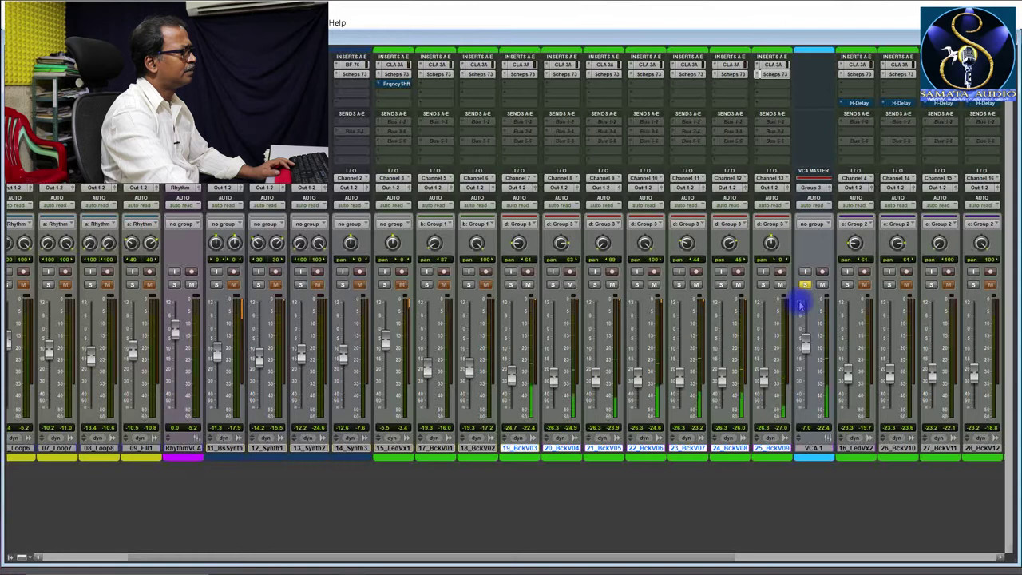
key(space)
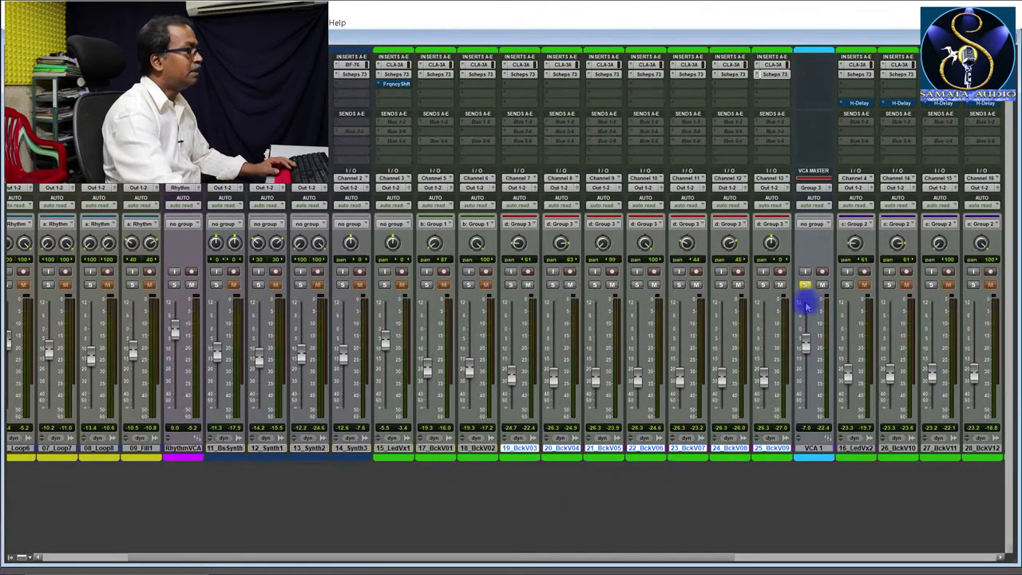
key(space)
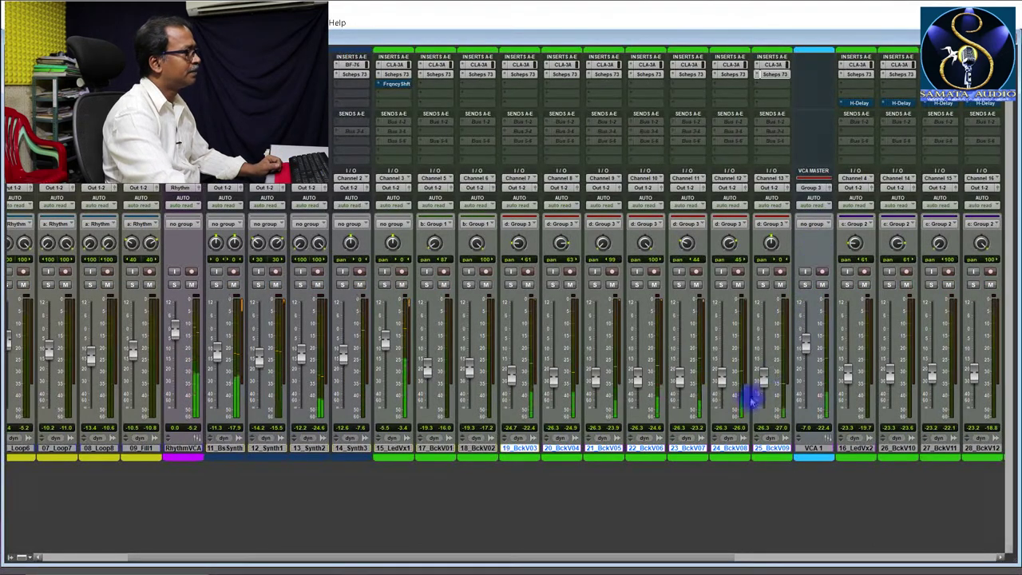
drag(609, 557, 769, 557)
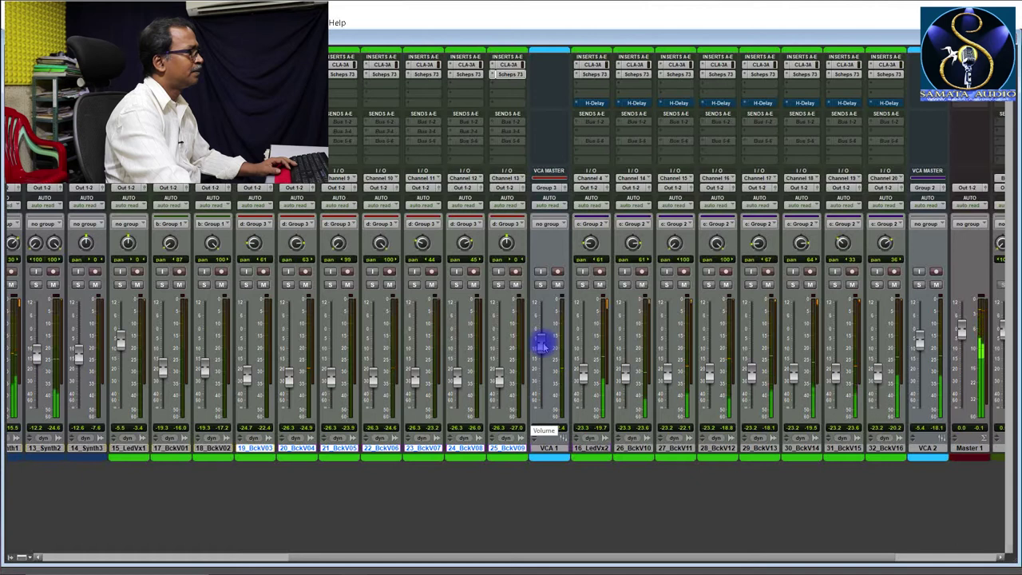
Step: Stop playback and solo the VCA 1 and VCA 2 master tracks together
key(space)
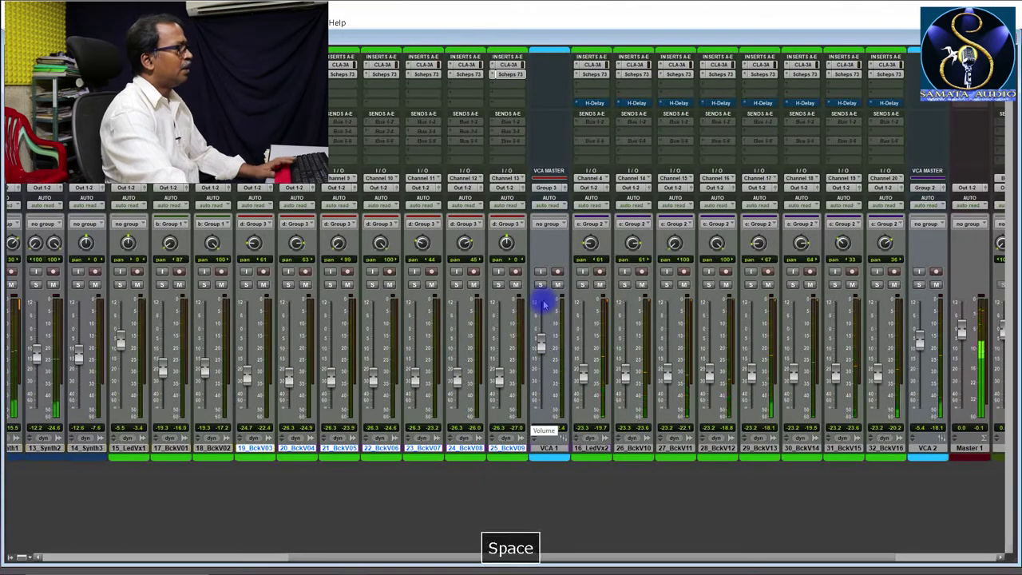
click(542, 285)
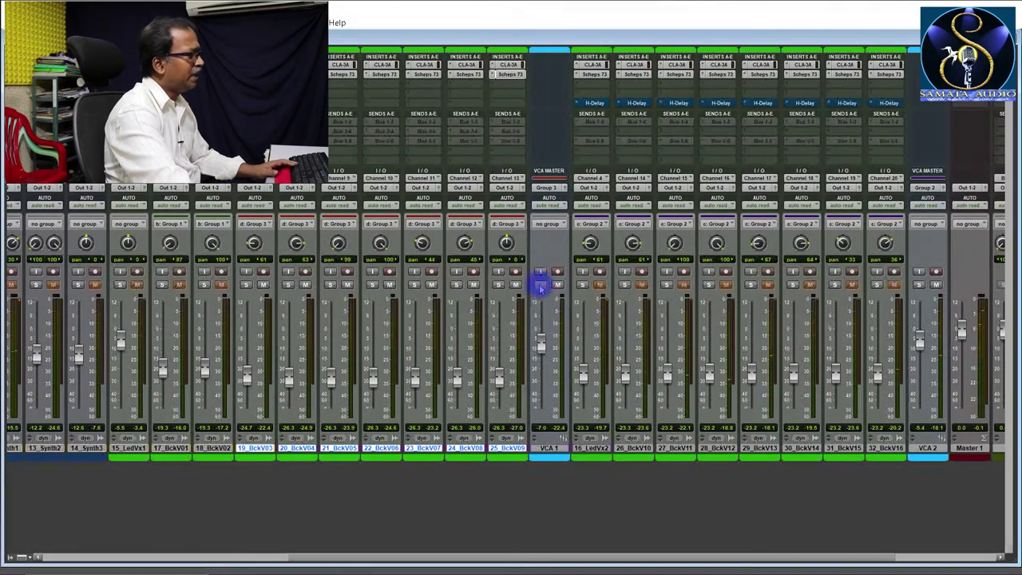
click(919, 286)
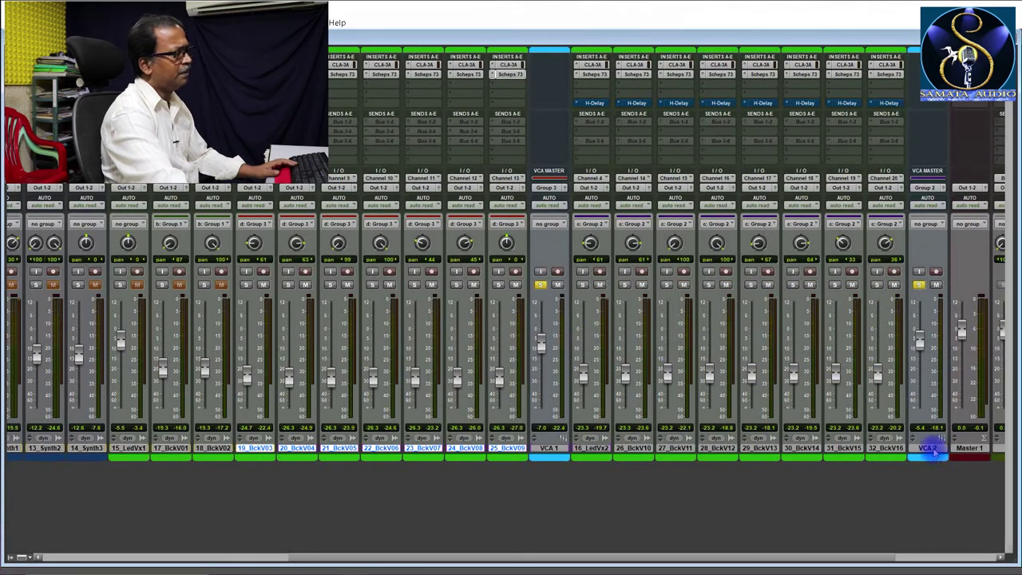
Step: Examine the Scheps 73 settings on each of the backing vocals from 26_BckV10 to 32_BckV16
click(635, 74)
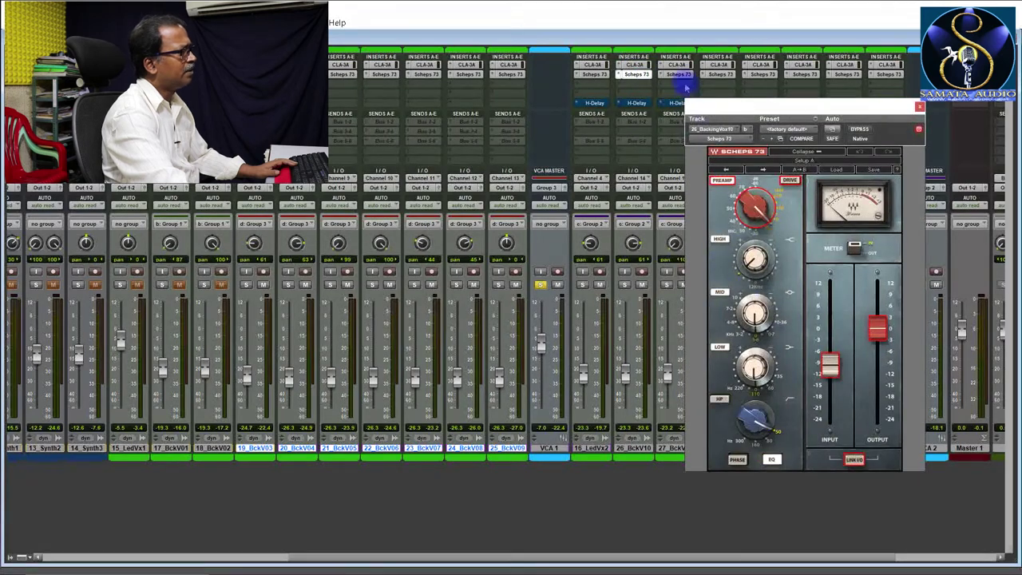
click(679, 74)
click(721, 75)
click(755, 74)
click(803, 74)
click(845, 74)
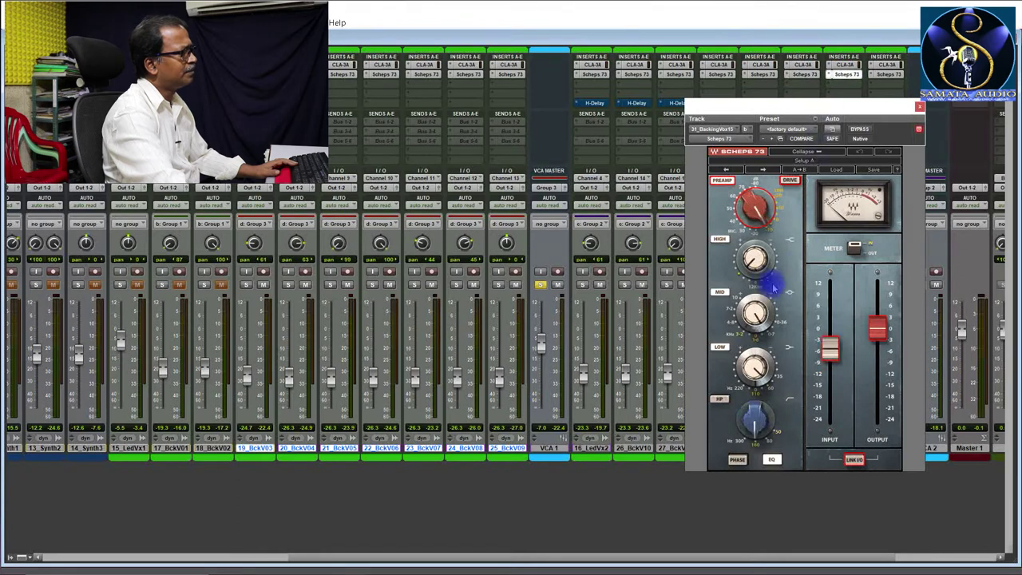
click(887, 74)
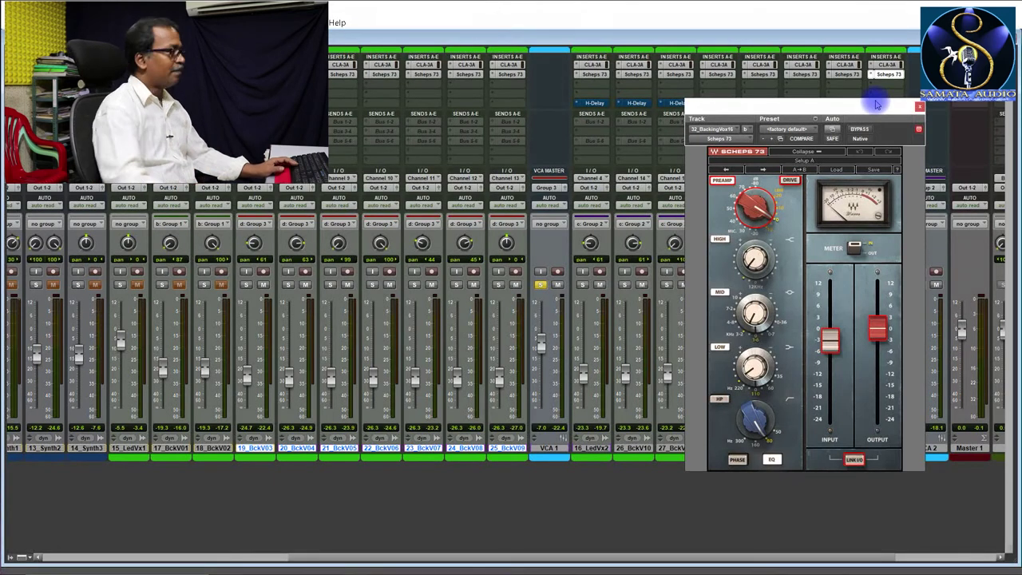
click(919, 106)
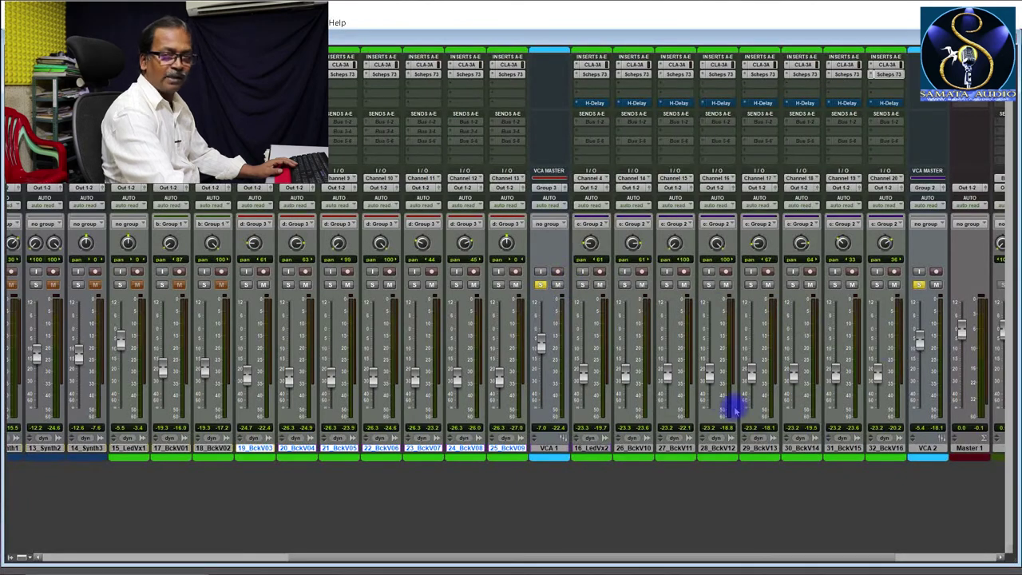
Step: Lower the VCA 2 master volume to -8.9 dB and audition its balance against the soloed VCA 1 group
key(space)
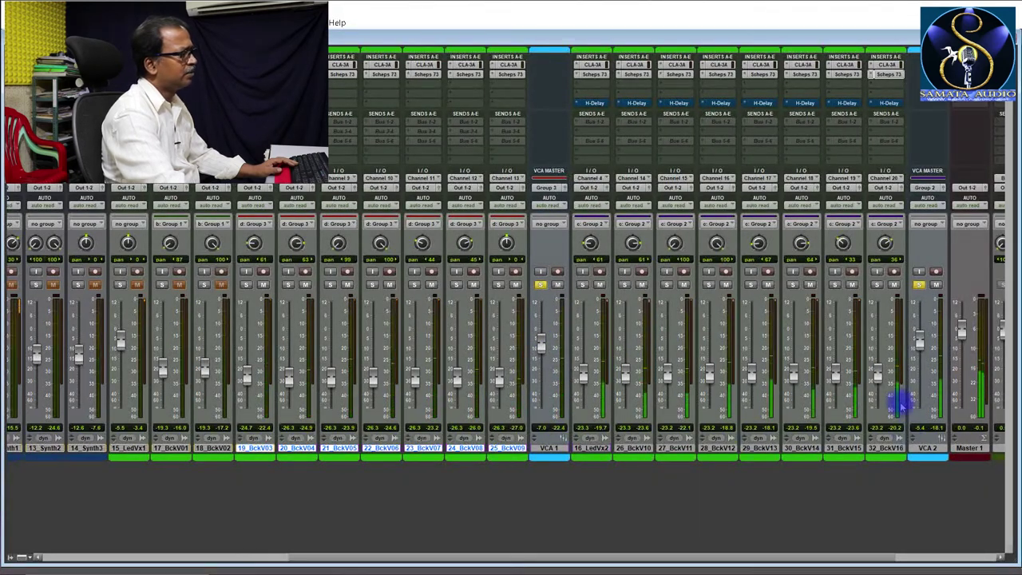
drag(920, 340, 919, 344)
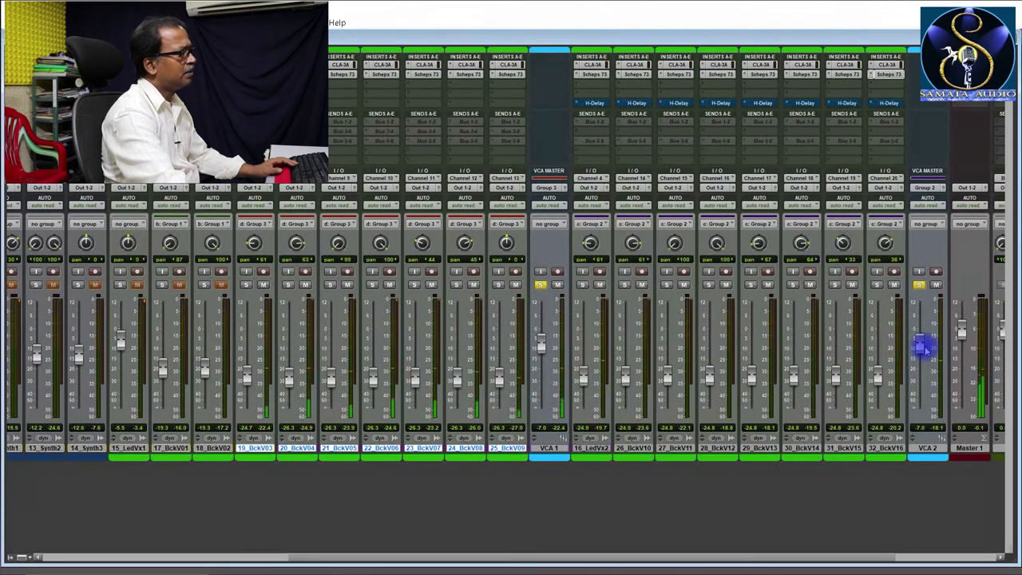
drag(924, 347, 921, 348)
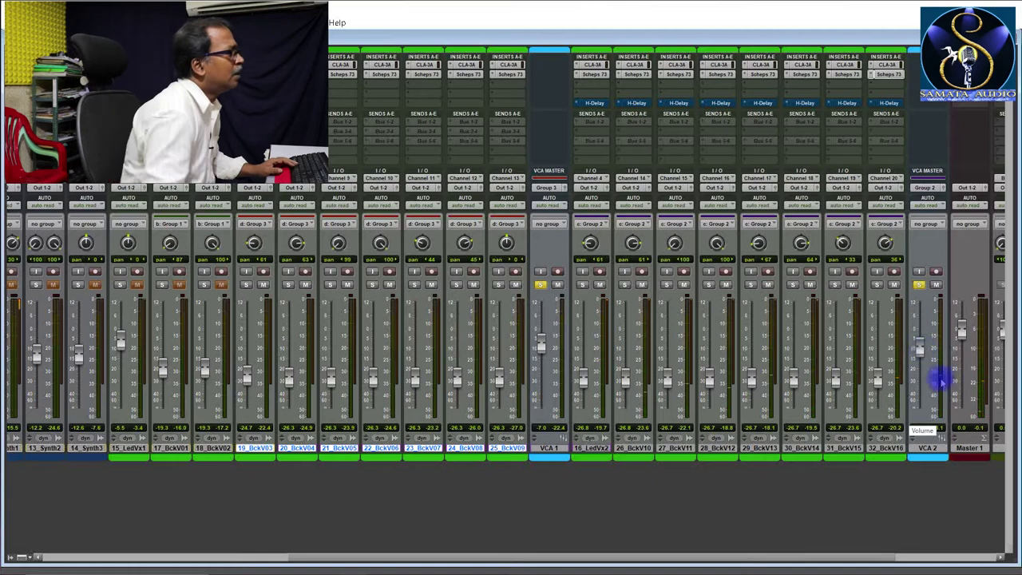
key(space)
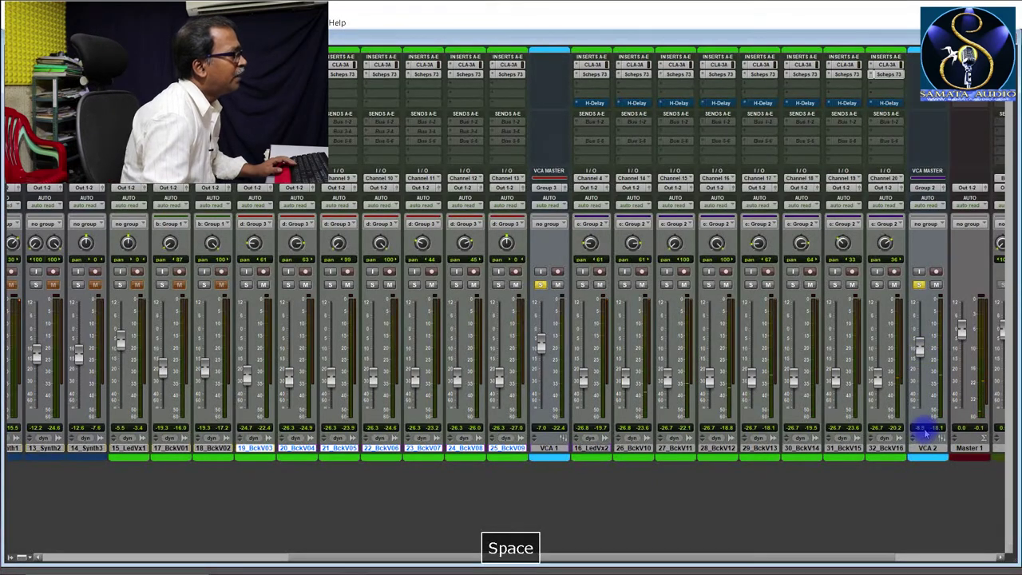
key(space)
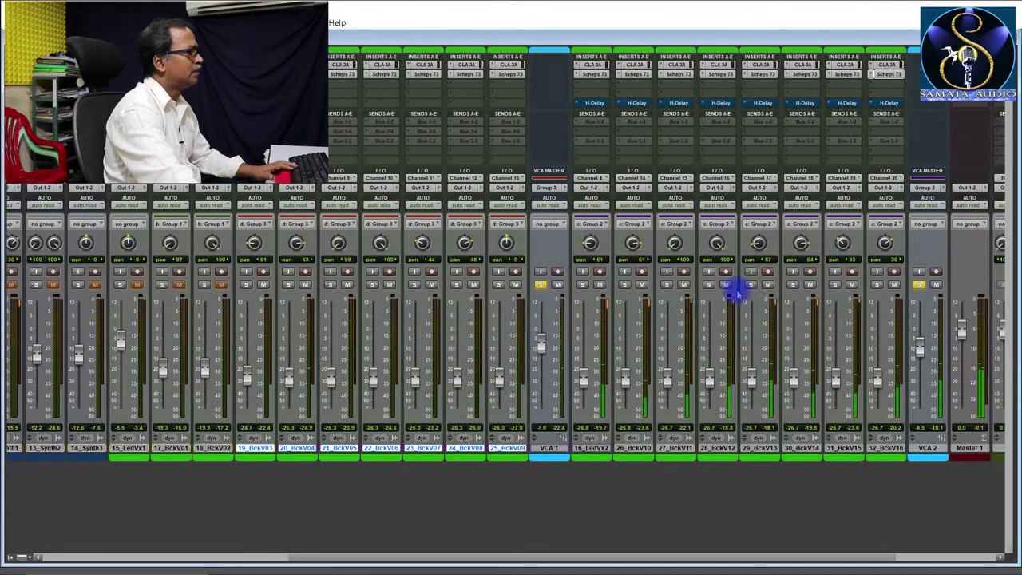
key(space)
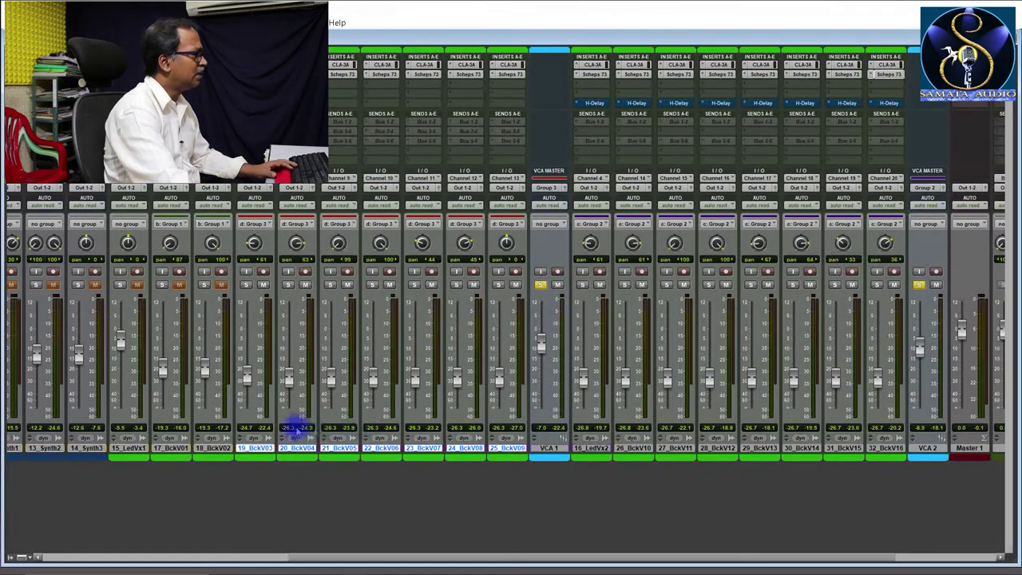
Step: Solo 15_LedVx1 along with both VCA groups and set its volume to -9.1 dB while auditioning the vocals
click(119, 285)
key(space)
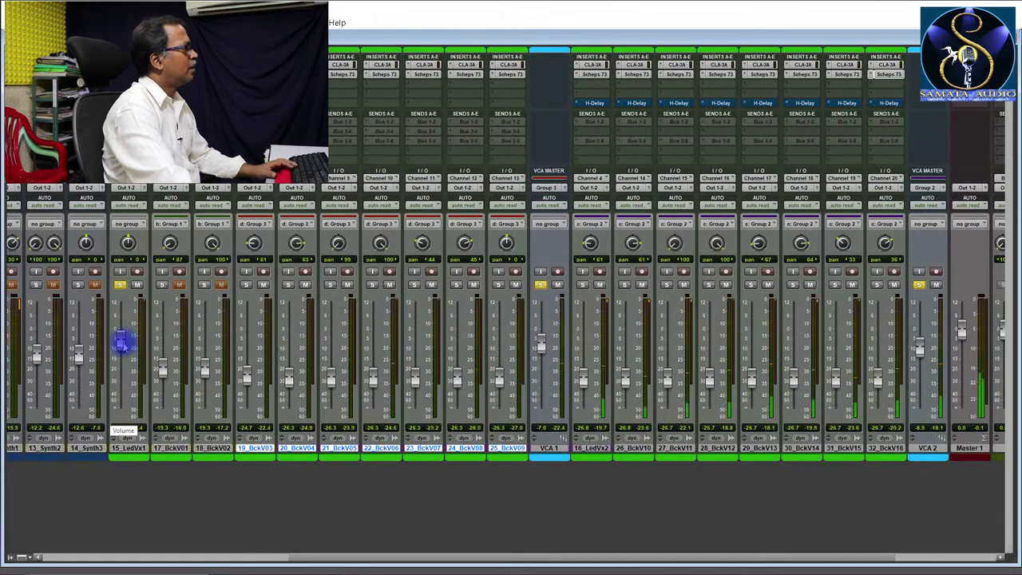
key(space)
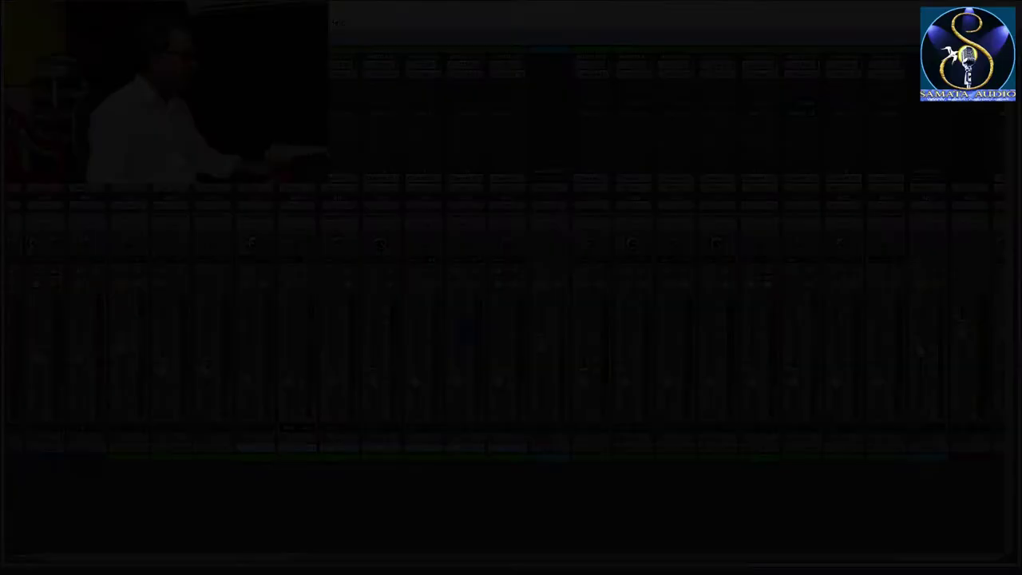
key(space)
key(space)
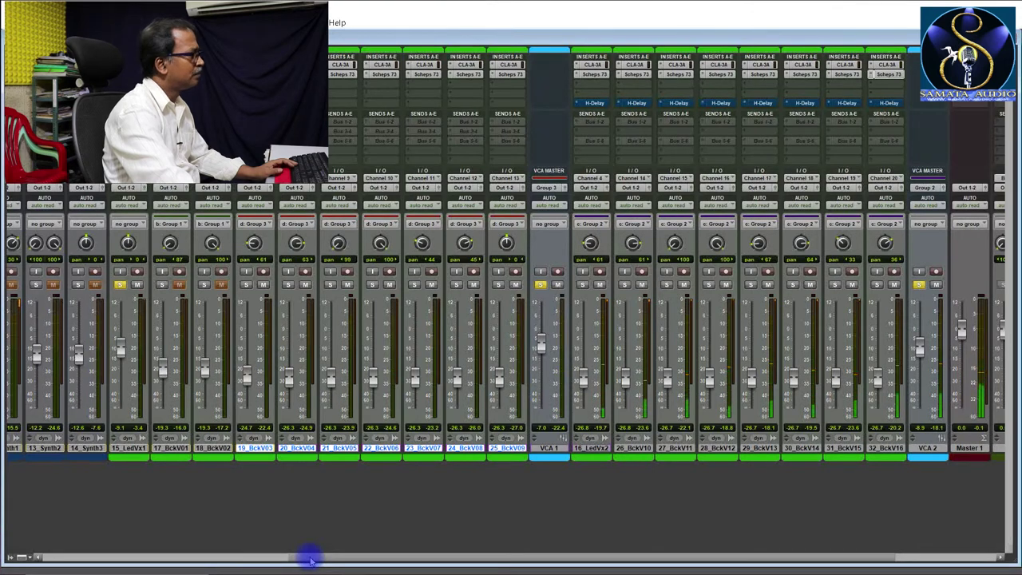
key(space)
Step: Solo RhythmVCA as well and lower its volume to -6.1 dB while auditioning it with the vocals
drag(312, 559, 222, 558)
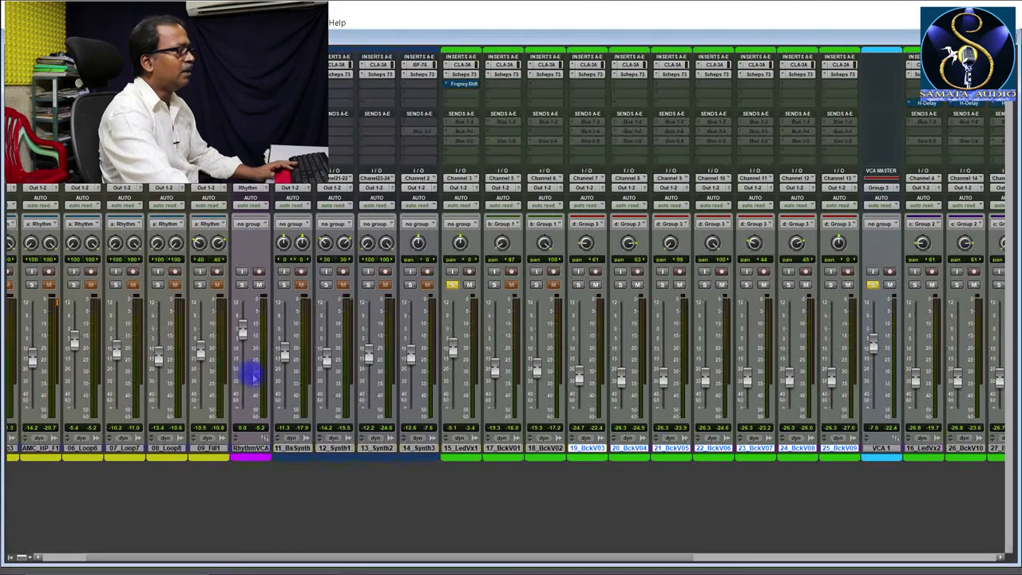
click(242, 285)
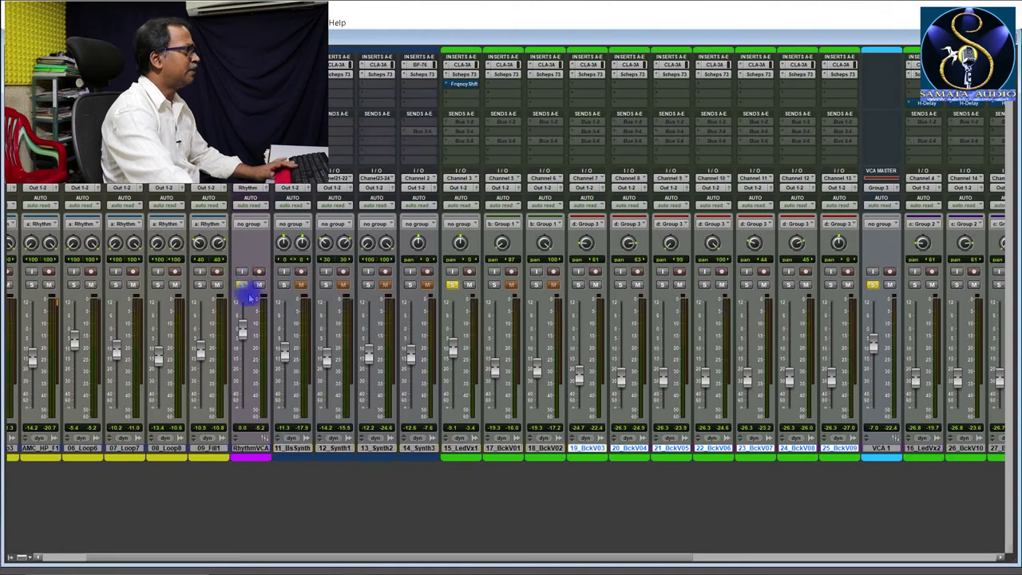
key(space)
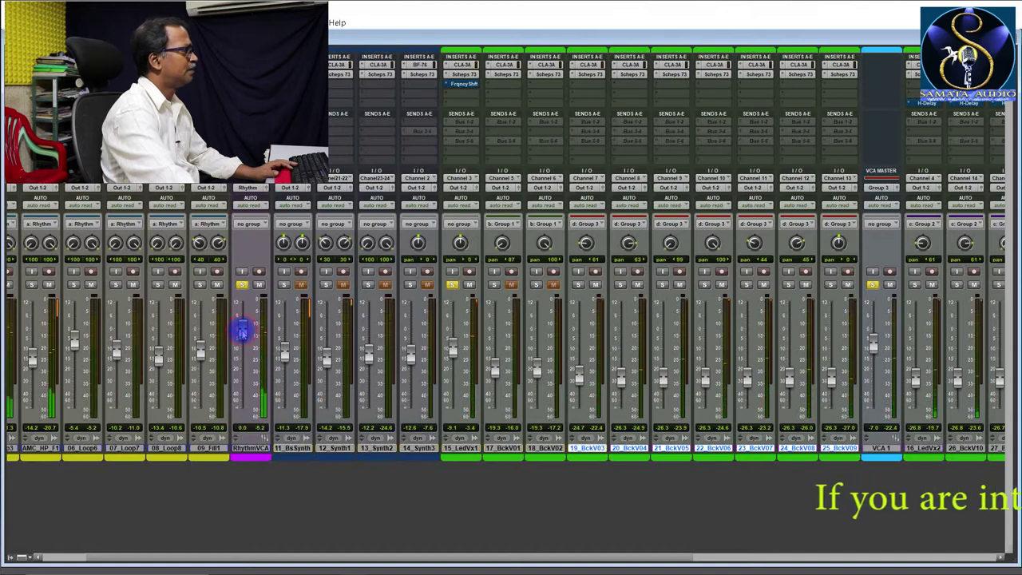
drag(241, 330, 241, 343)
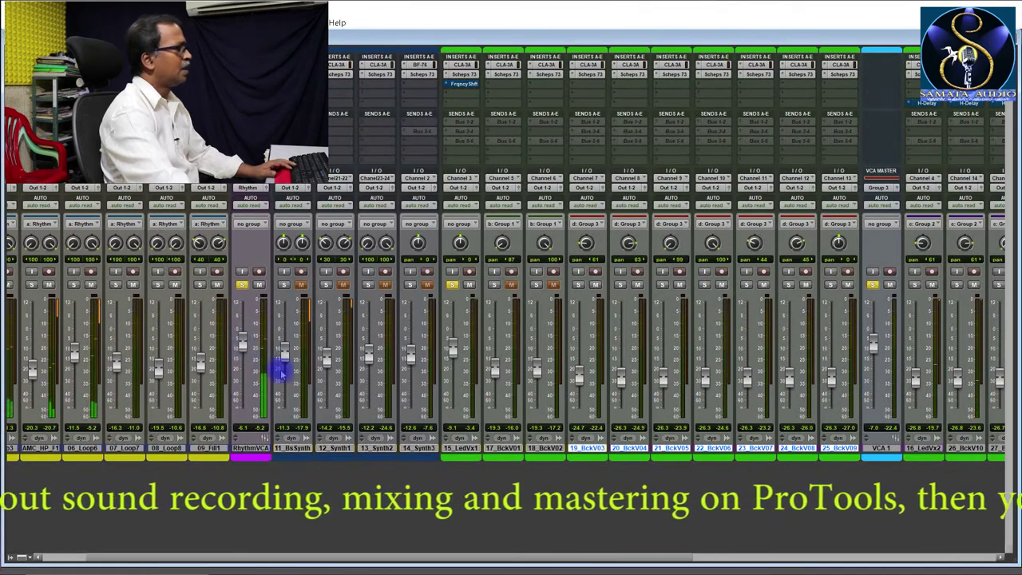
key(space)
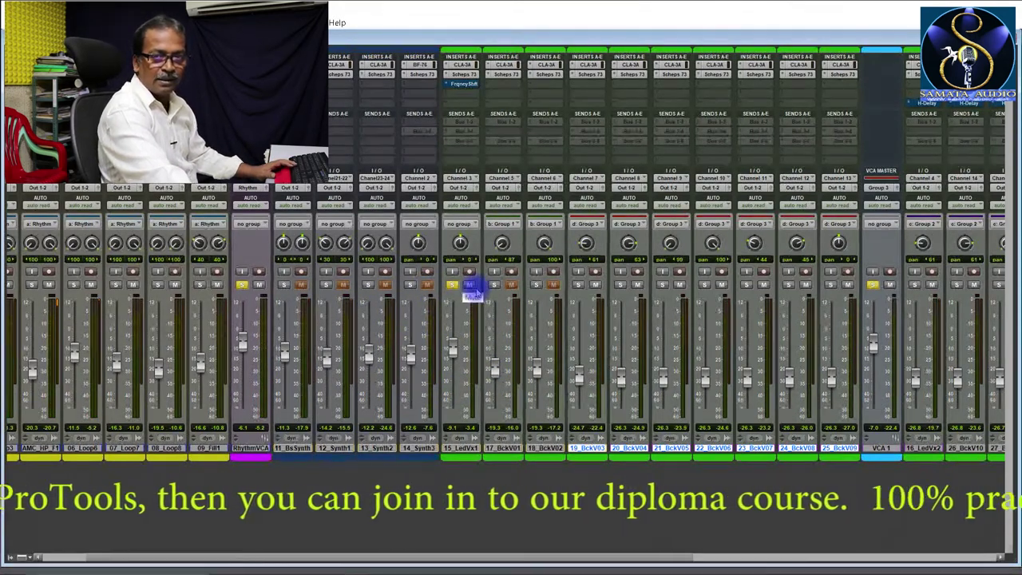
key(space)
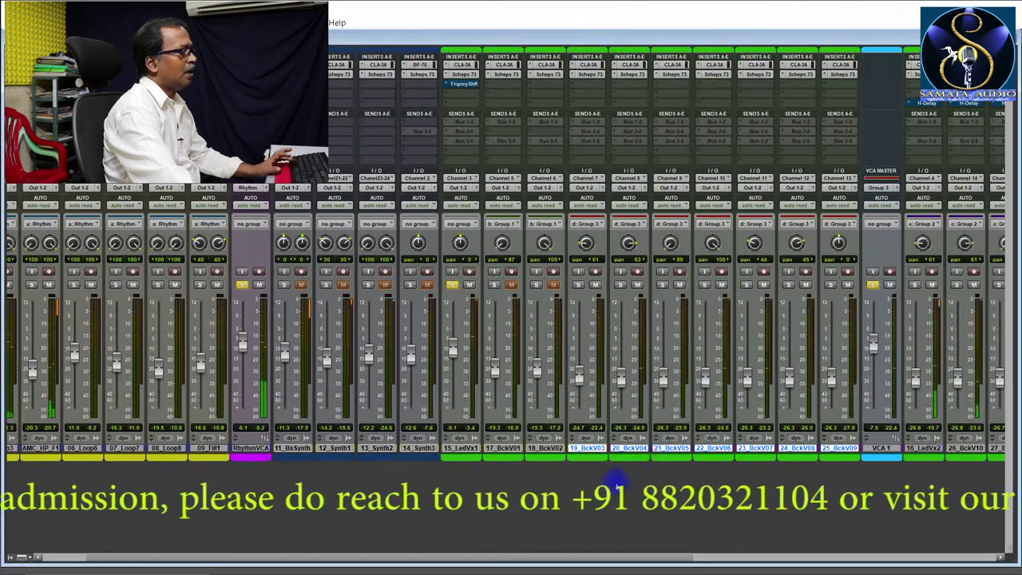
Step: Raise the VCA 1 master volume to -6.0 dB
key(space)
drag(575, 557, 763, 557)
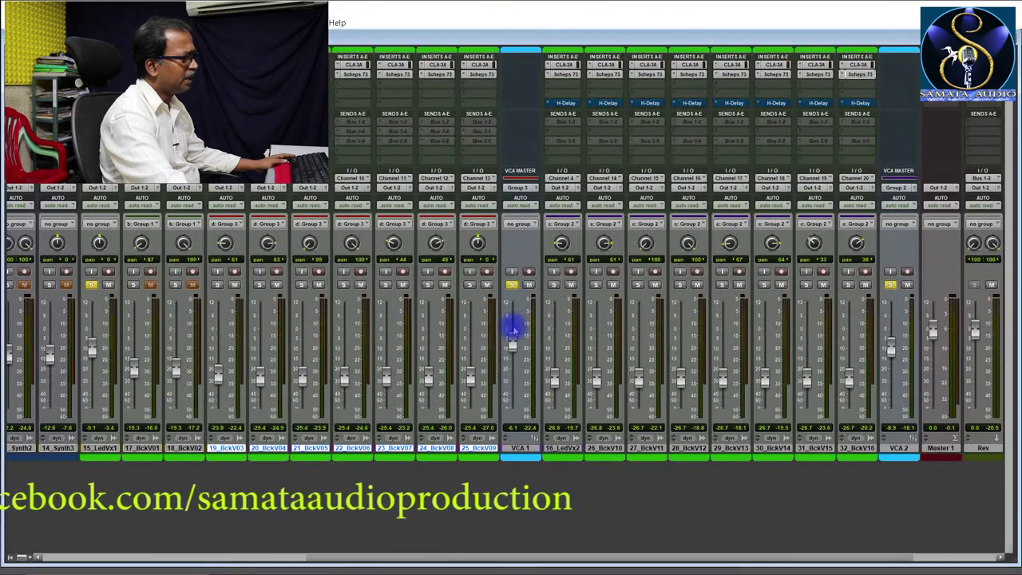
drag(512, 326, 512, 347)
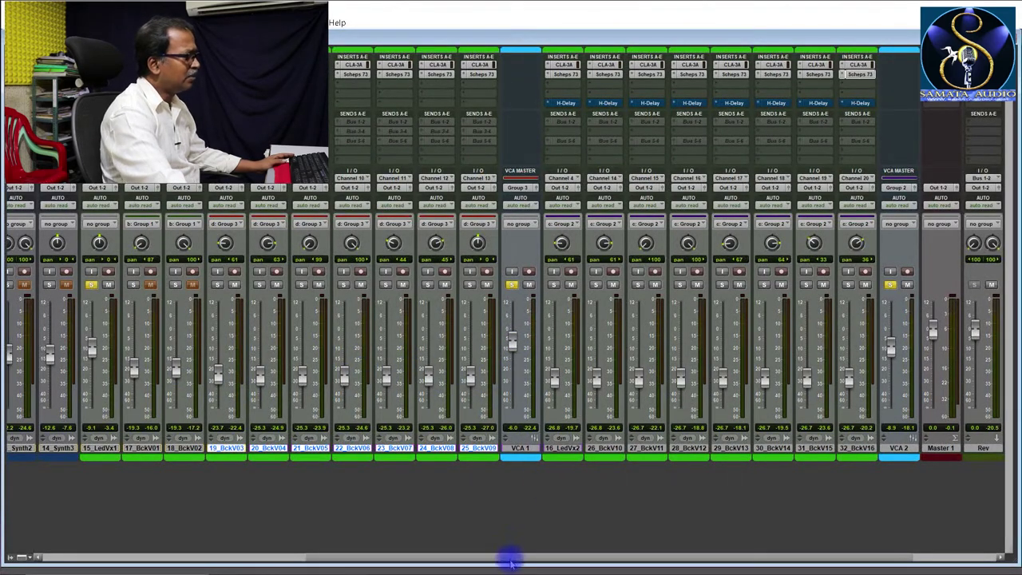
Step: Raise the VCA 2 master volume to -7.9 dB and then -6.9 dB, auditioning the backing vocals at each level
drag(512, 557, 575, 559)
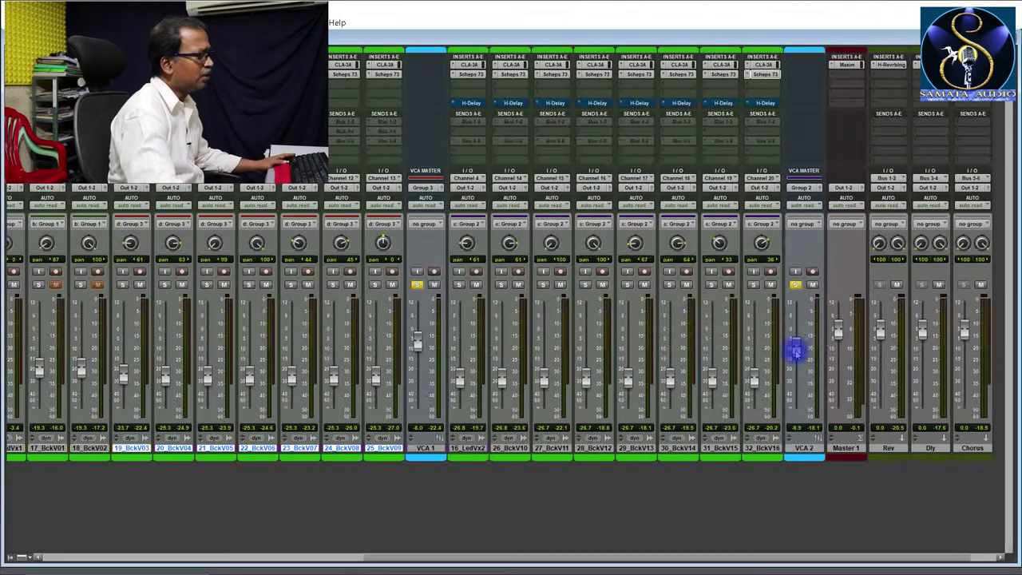
mouse_move(796, 350)
mouse_down()
mouse_move(797, 376)
mouse_move(796, 337)
mouse_up()
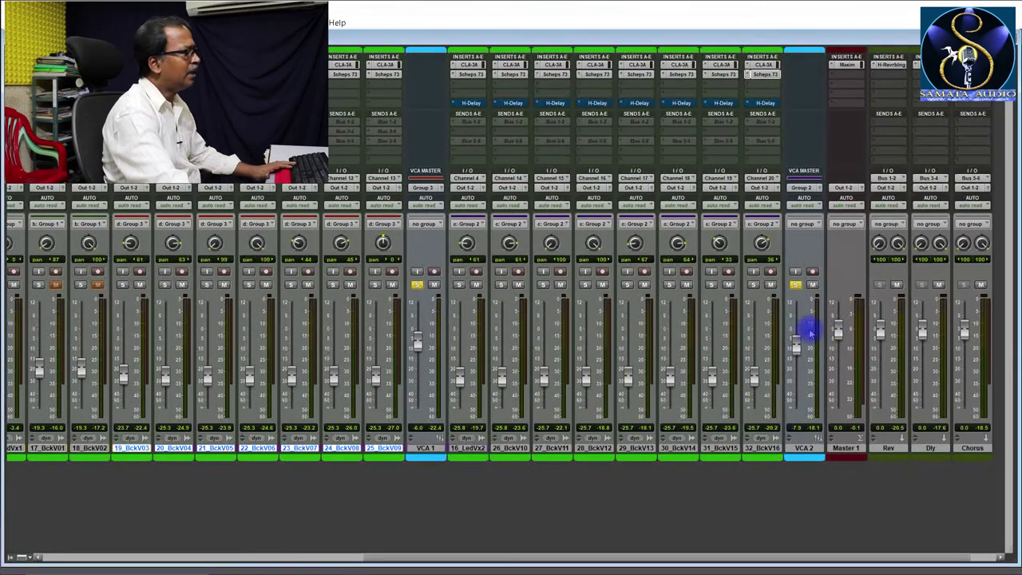
key(space)
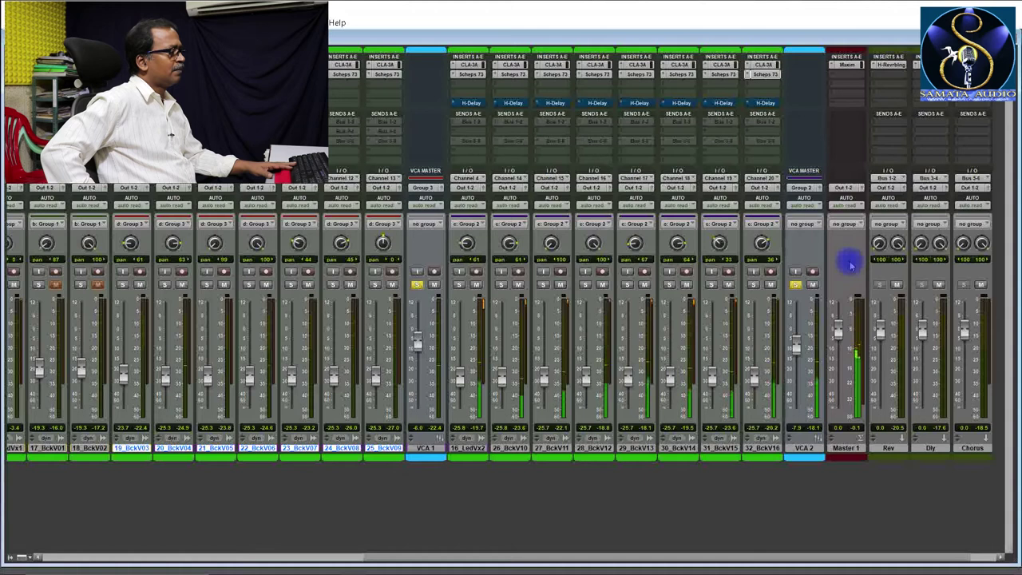
key(space)
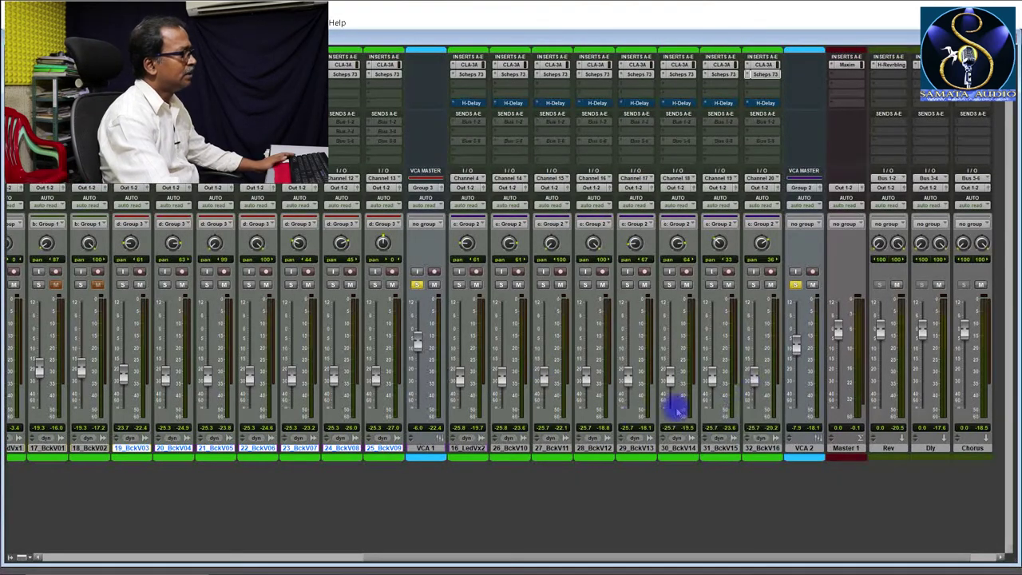
drag(797, 346, 798, 327)
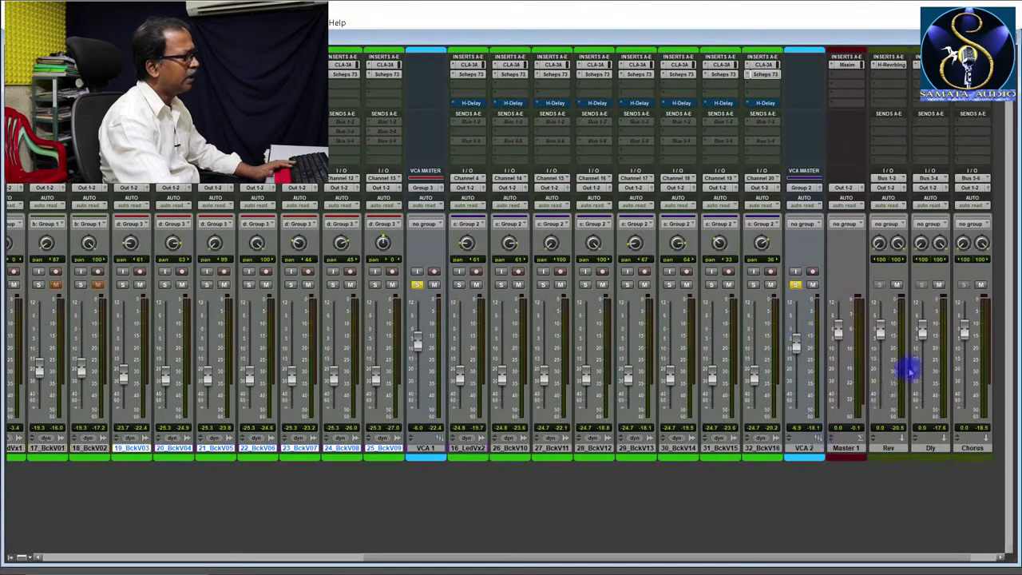
key(space)
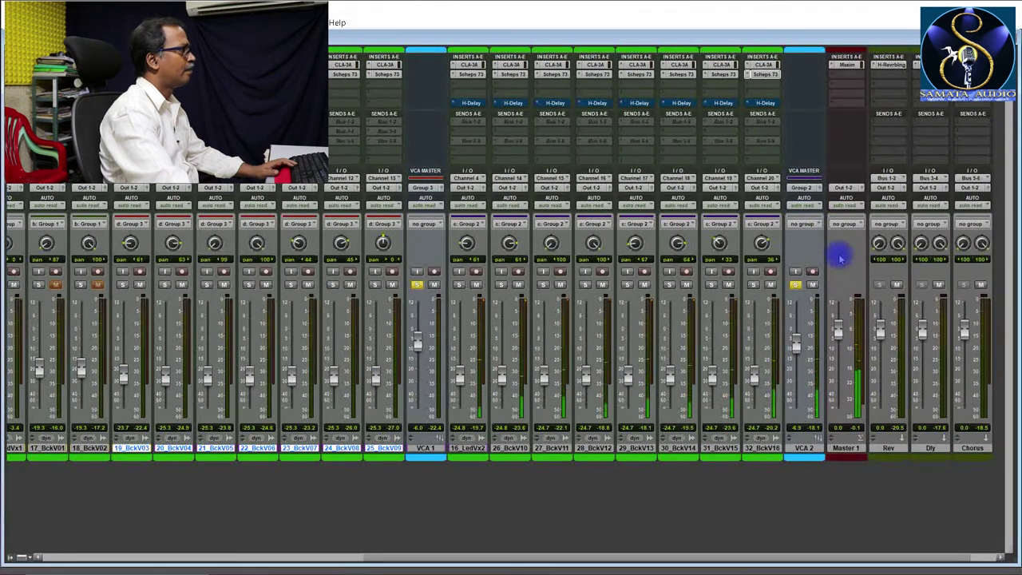
key(space)
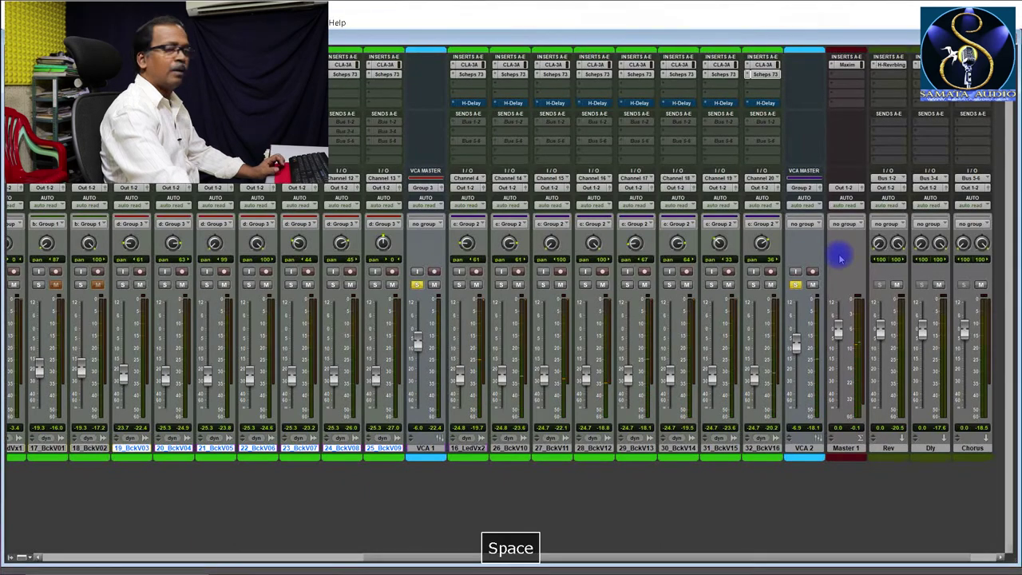
Step: Solo the four synth tracks from 11_BsSynth to 14_Synth3 along with the rhythm and vocal groups
drag(534, 558, 345, 482)
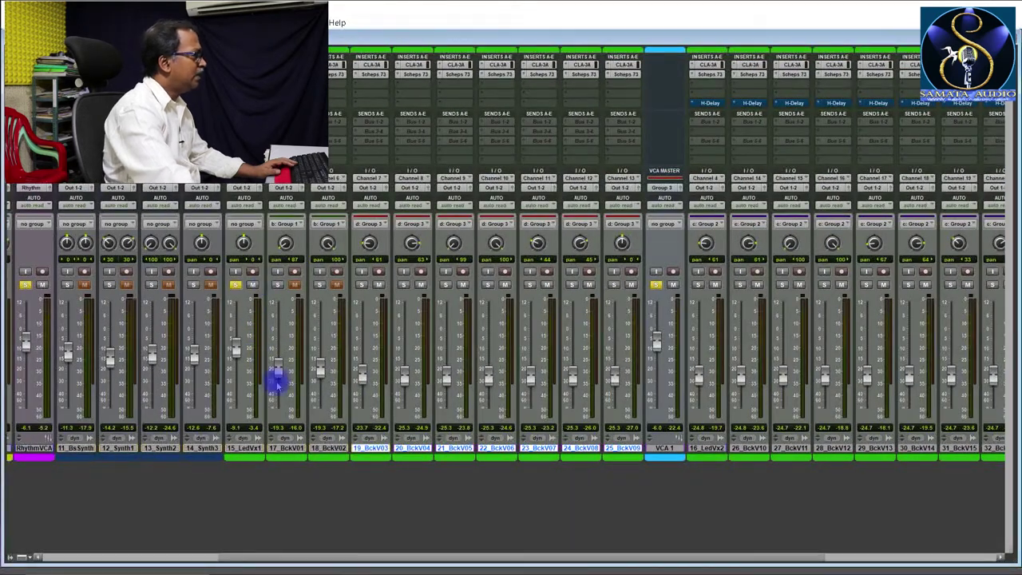
click(234, 286)
click(234, 286)
drag(245, 561, 182, 554)
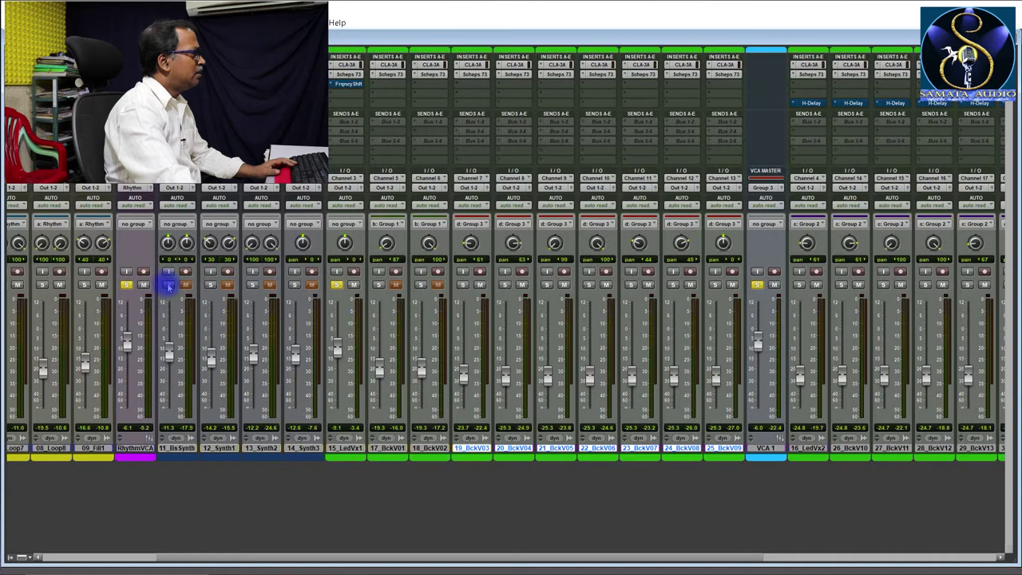
drag(168, 285, 295, 290)
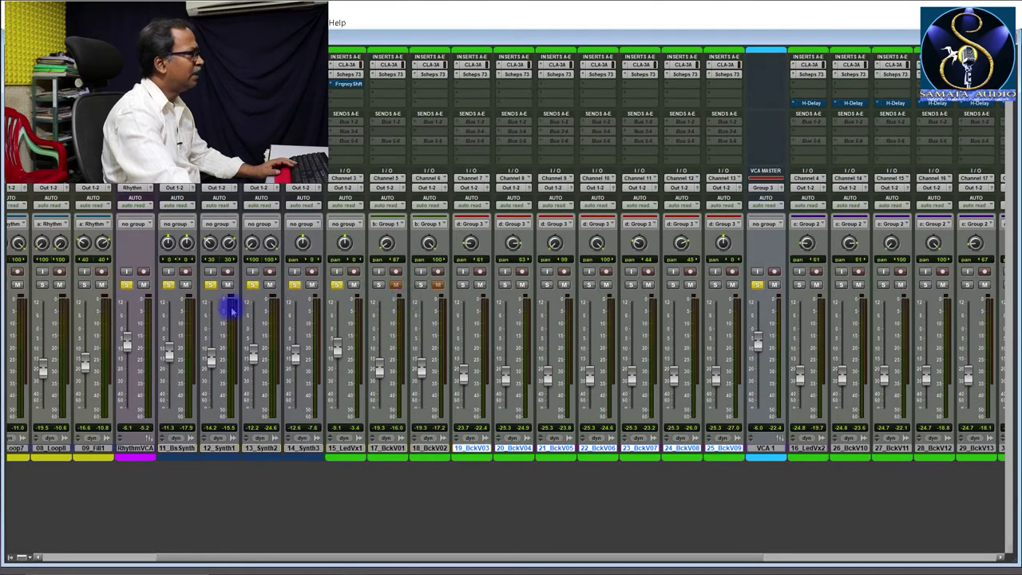
Step: Select 11_BsSynth and examine its dbx-160 compressor settings while auditioning the soloed mix
click(180, 449)
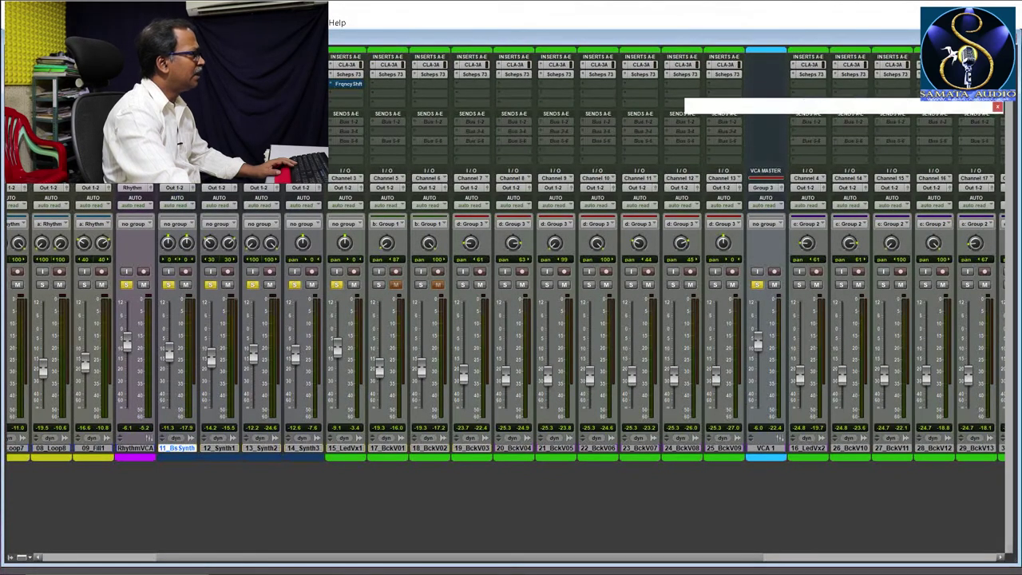
click(775, 106)
drag(775, 105, 614, 73)
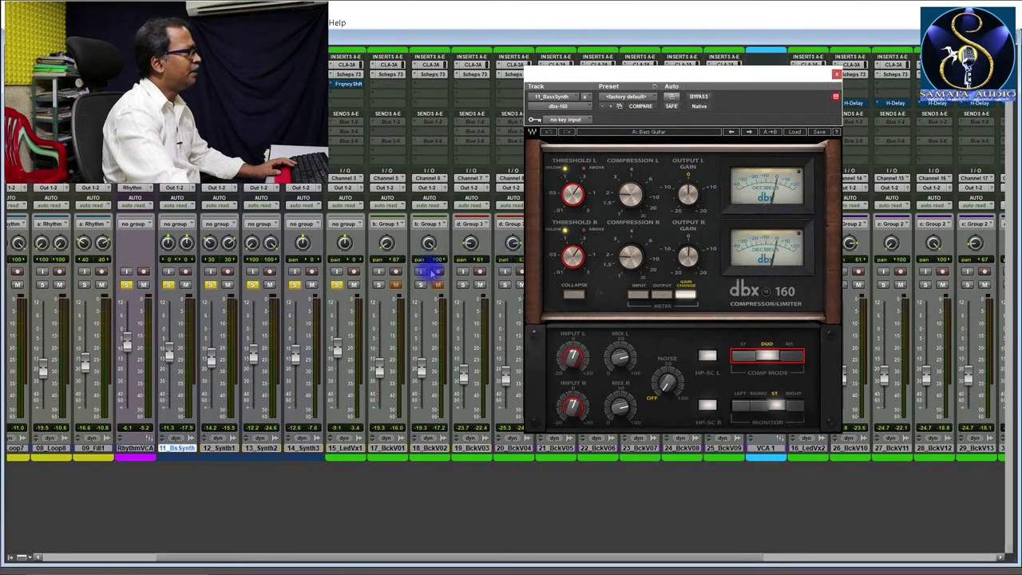
key(space)
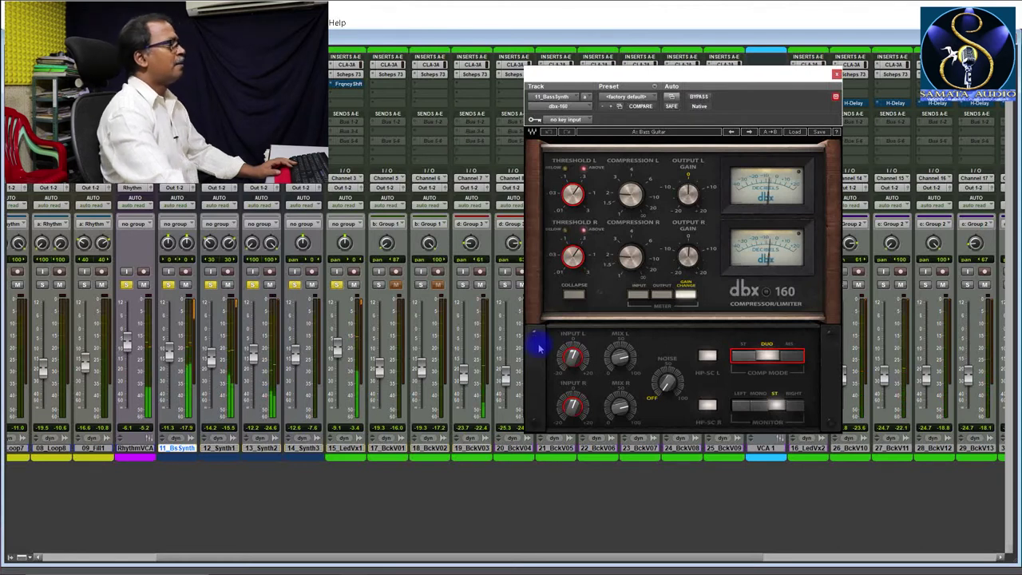
key(space)
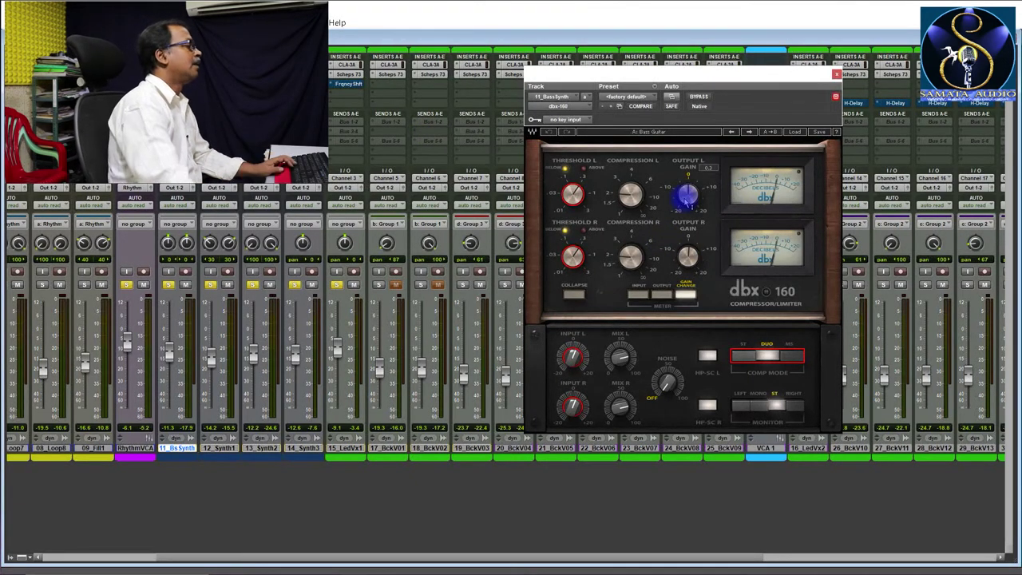
Step: Audition 11_BsSynth alone and compare its input and output levels on the Scheps 73 meter
click(585, 96)
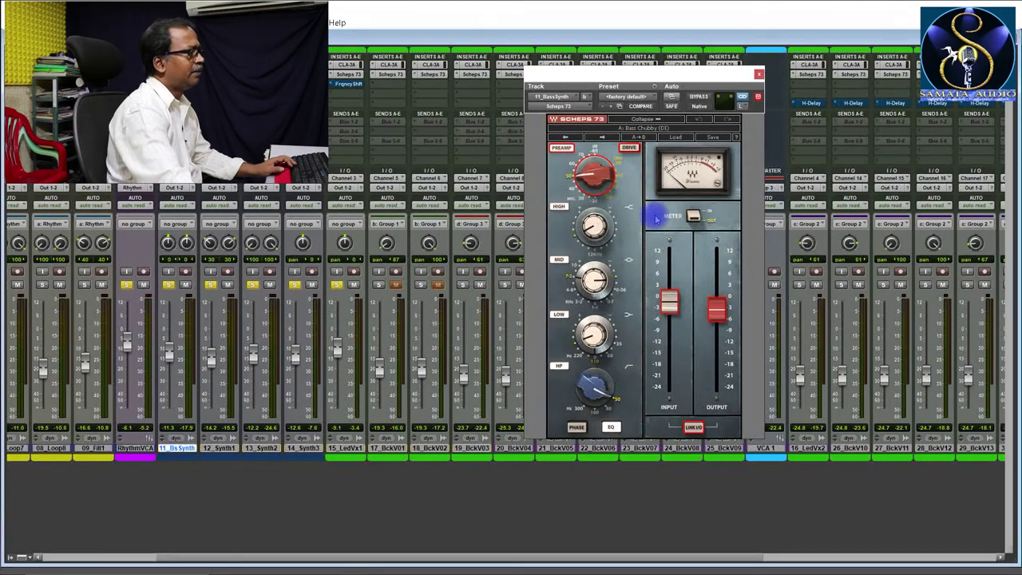
click(697, 216)
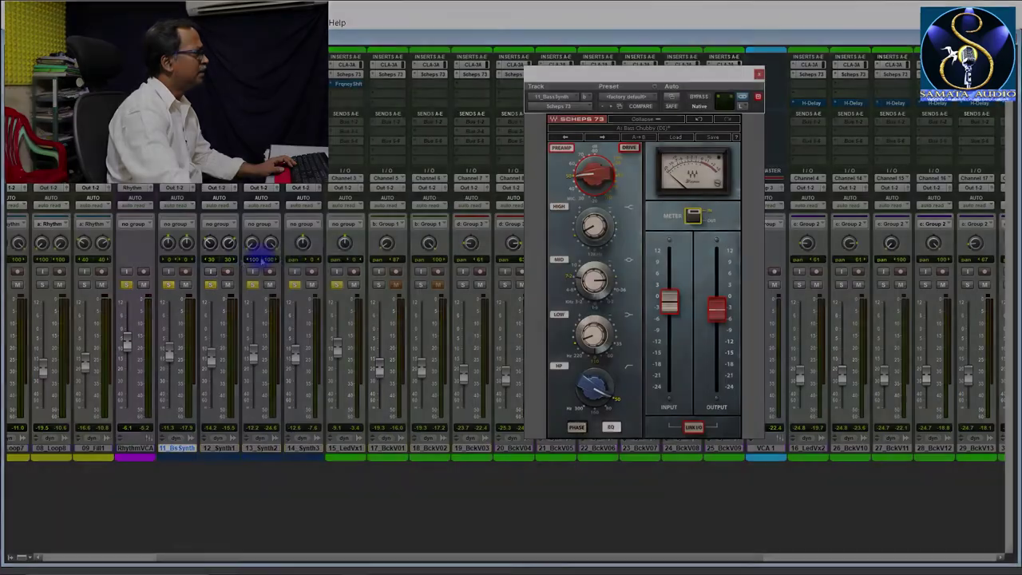
ctrl+click(164, 286)
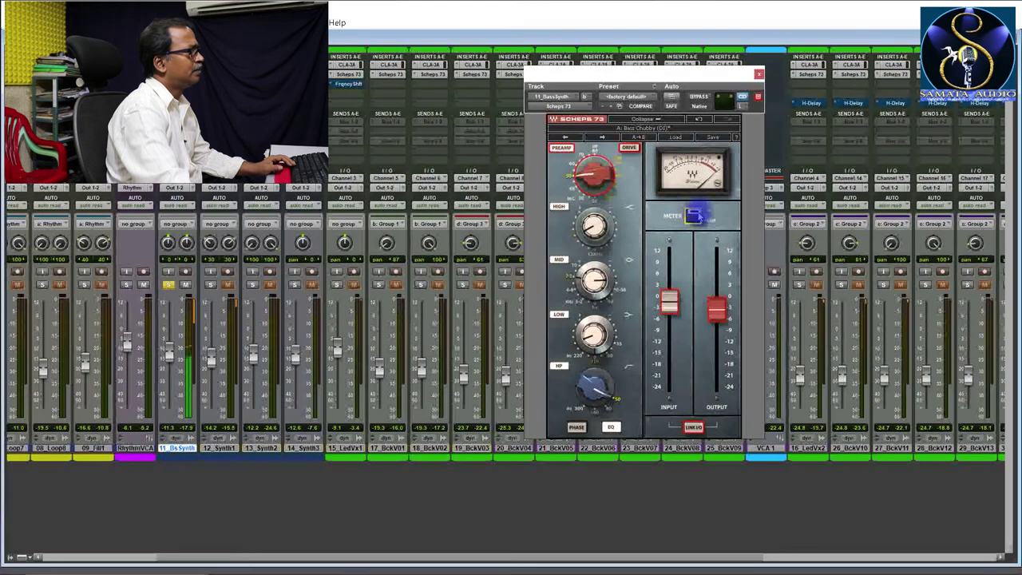
click(695, 214)
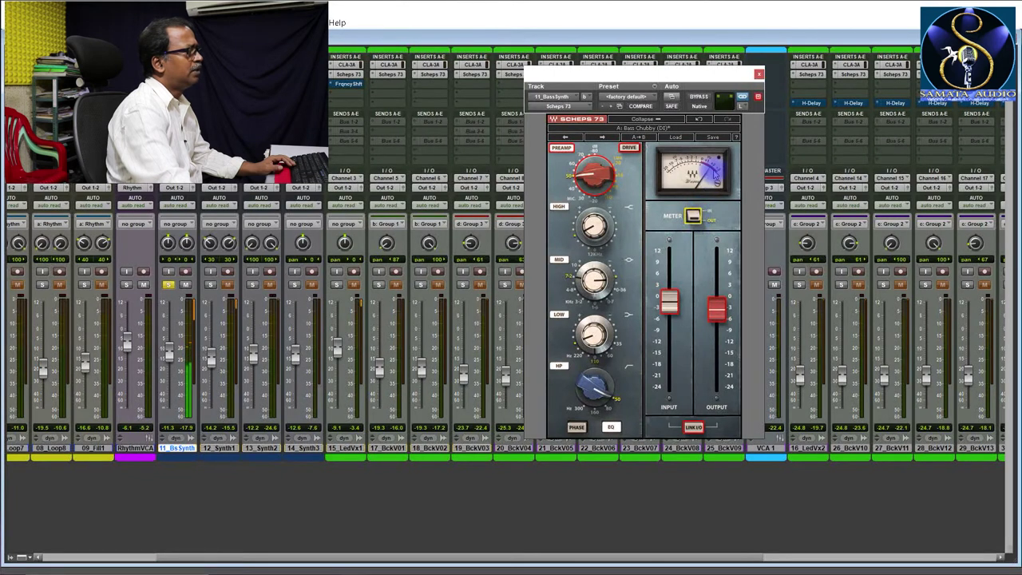
Step: Stop playback and set the high-pass filter of the bass synth's Scheps 73 to 80 Hz
key(space)
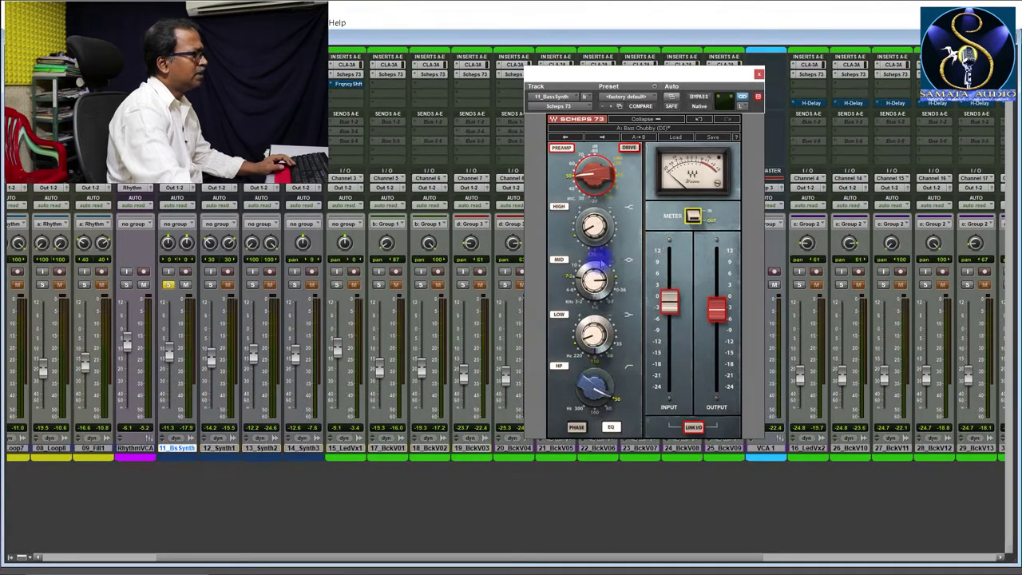
click(595, 390)
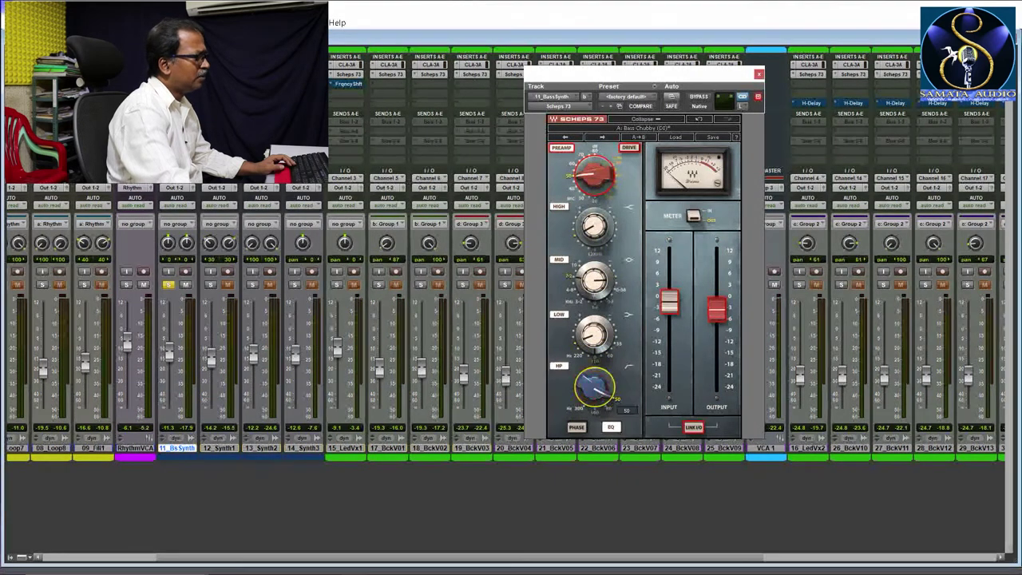
drag(595, 391, 614, 409)
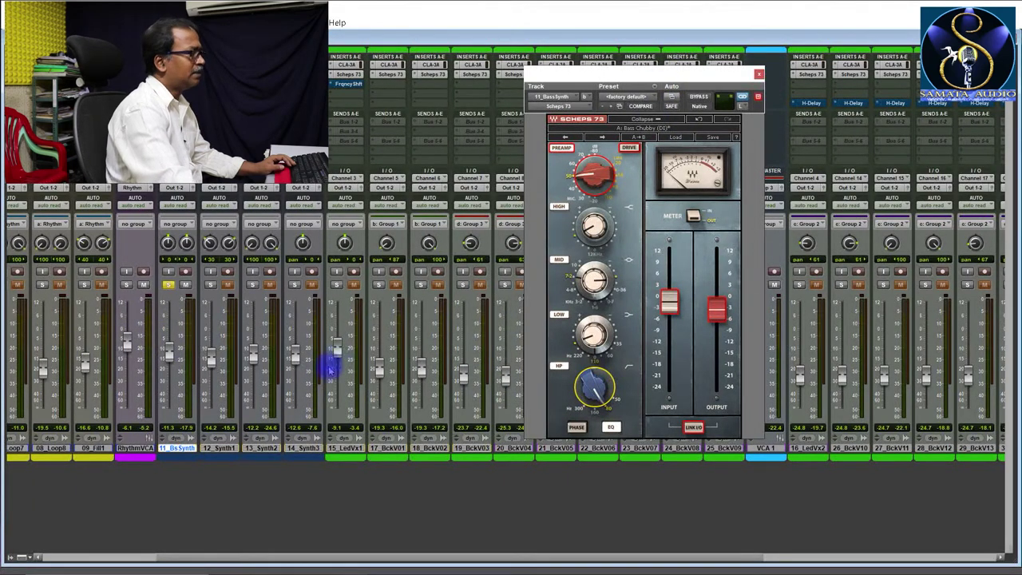
Step: Set the 11_BsSynth volume to -11.8 dB during playback, temporarily muting 12_Synth1 and 13_Synth2 to judge the bass
key(space)
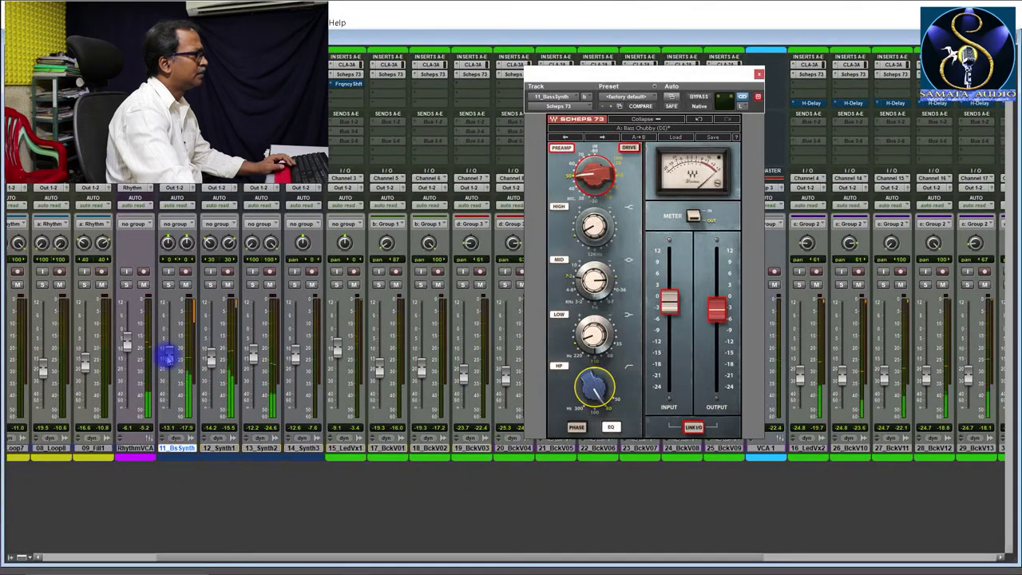
click(228, 285)
click(270, 285)
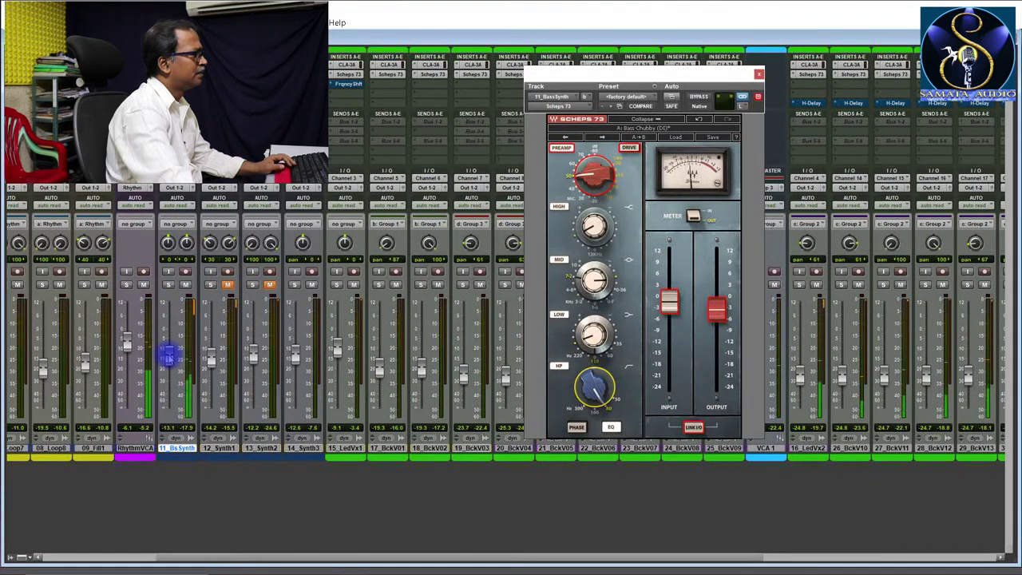
drag(168, 352, 169, 350)
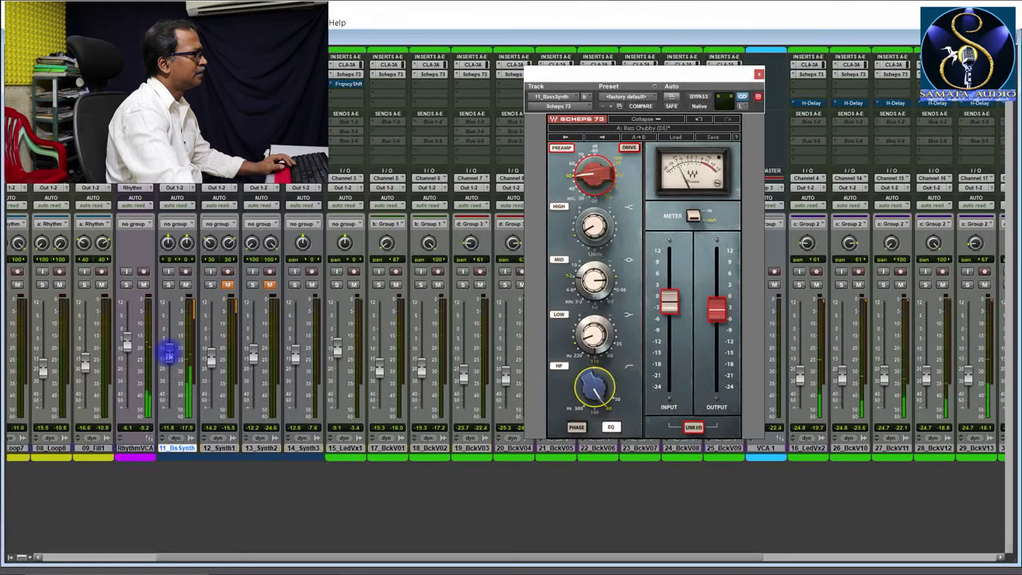
click(227, 286)
key(space)
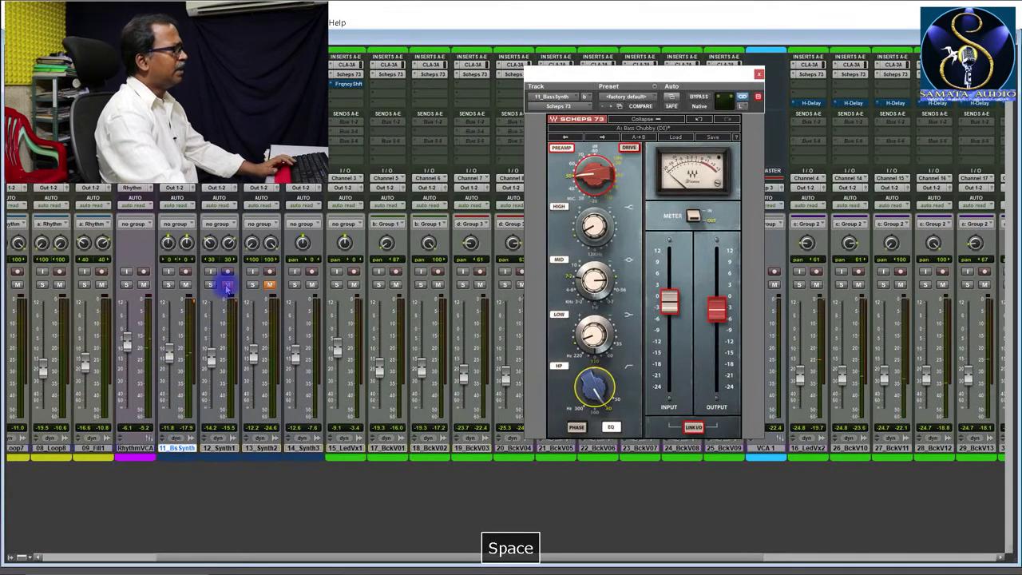
click(267, 285)
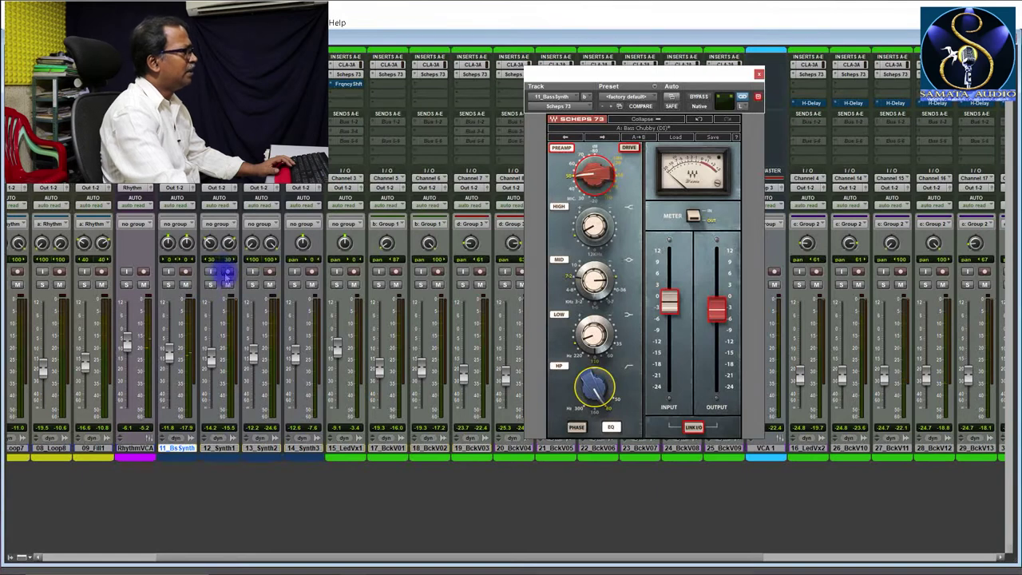
Step: Select and solo 12_Synth1, audition it alone and examine its CLA-3A compressor settings
click(213, 447)
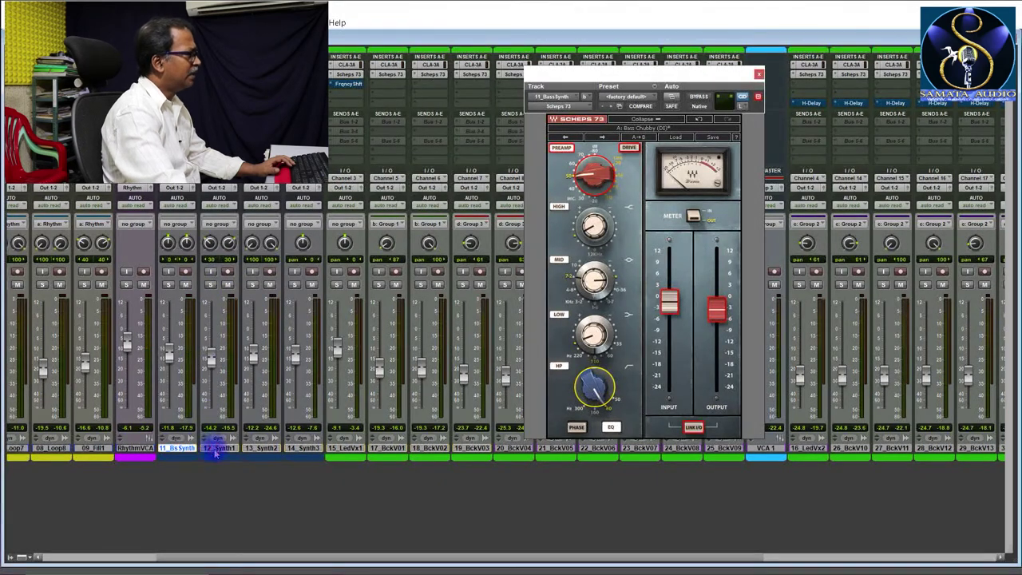
key(space)
click(211, 285)
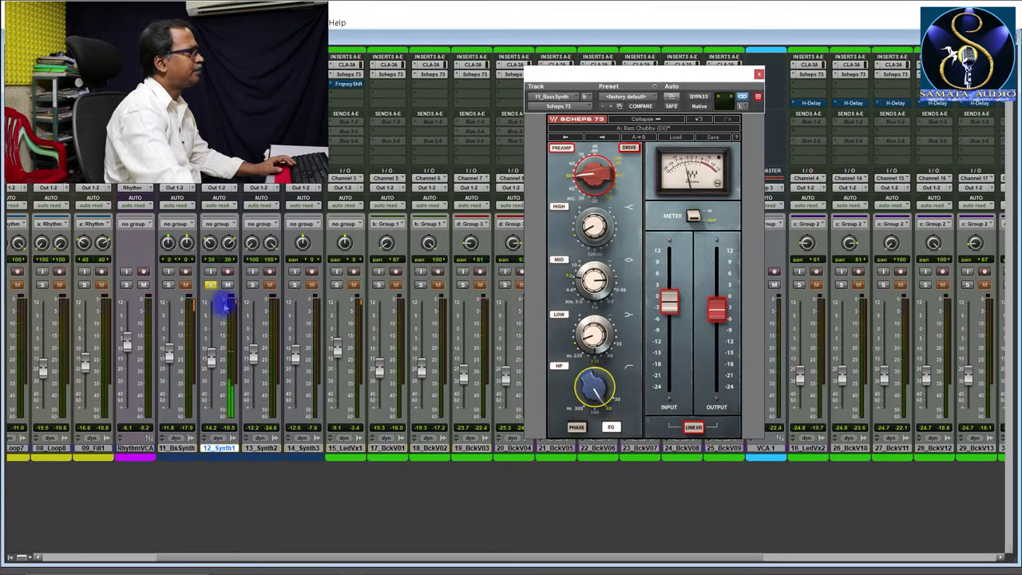
key(space)
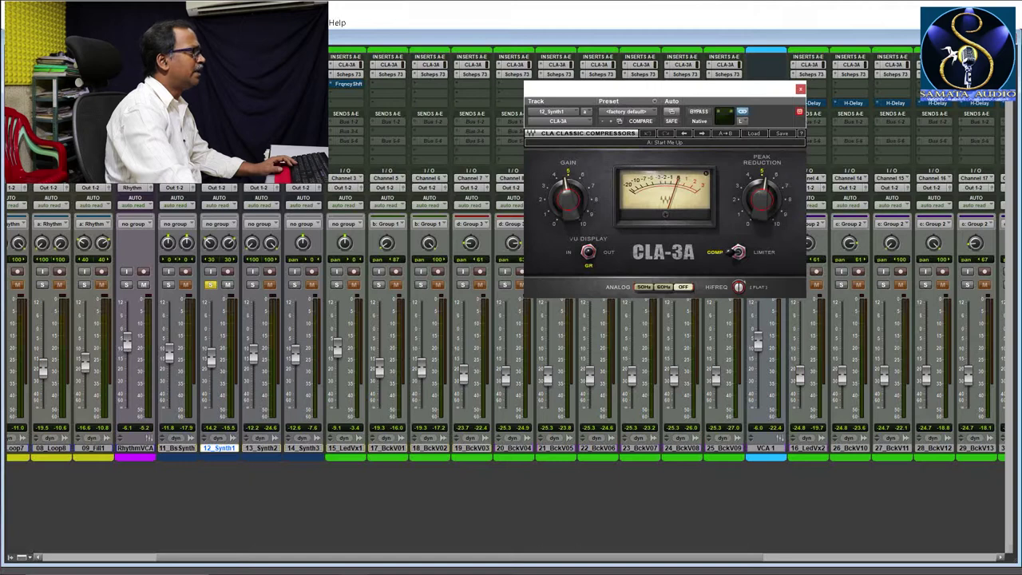
Step: Open the Scheps 73 of 12_Synth1 and compare the soloed track with the preamp Drive on and off
click(217, 75)
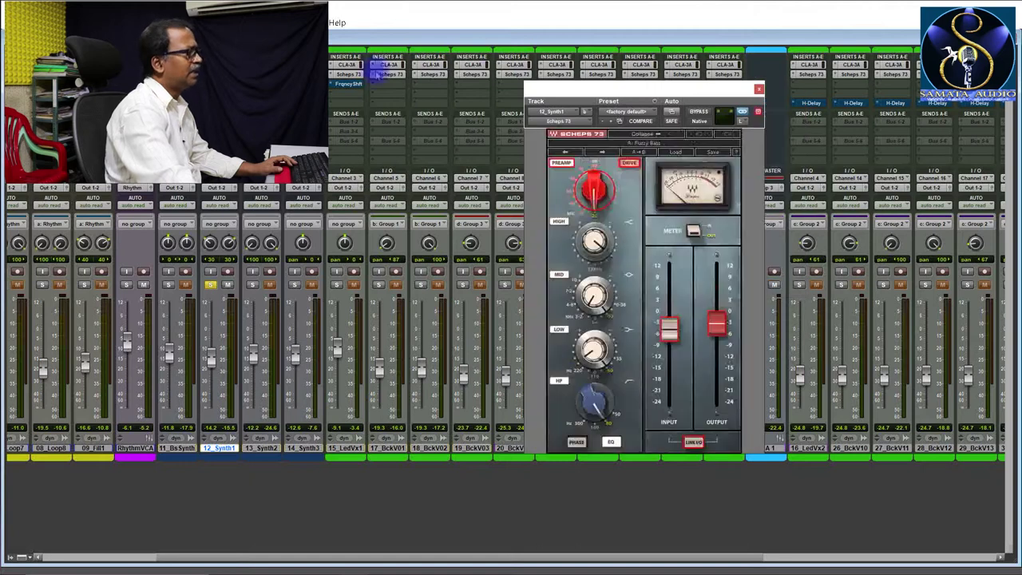
click(627, 165)
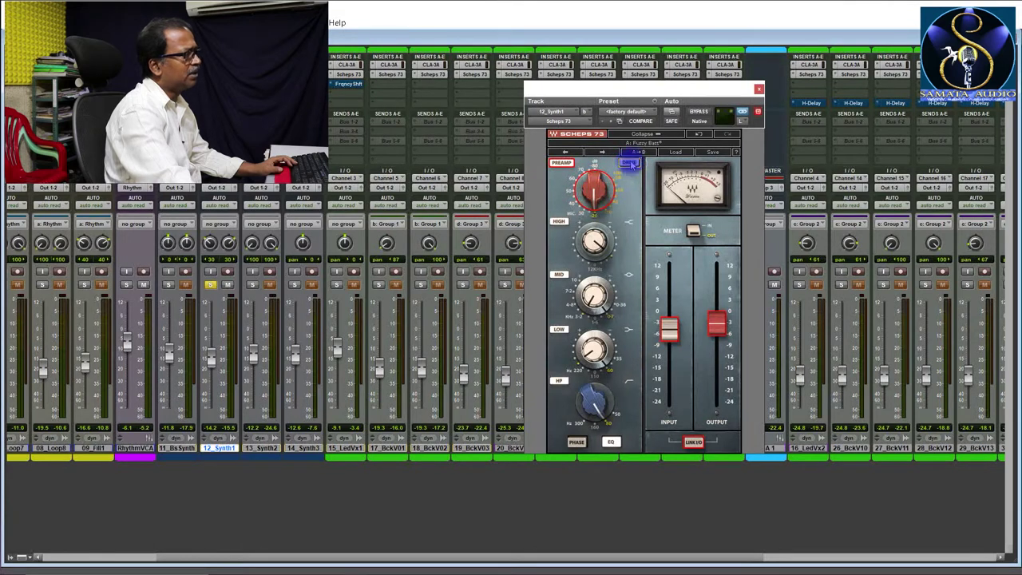
key(space)
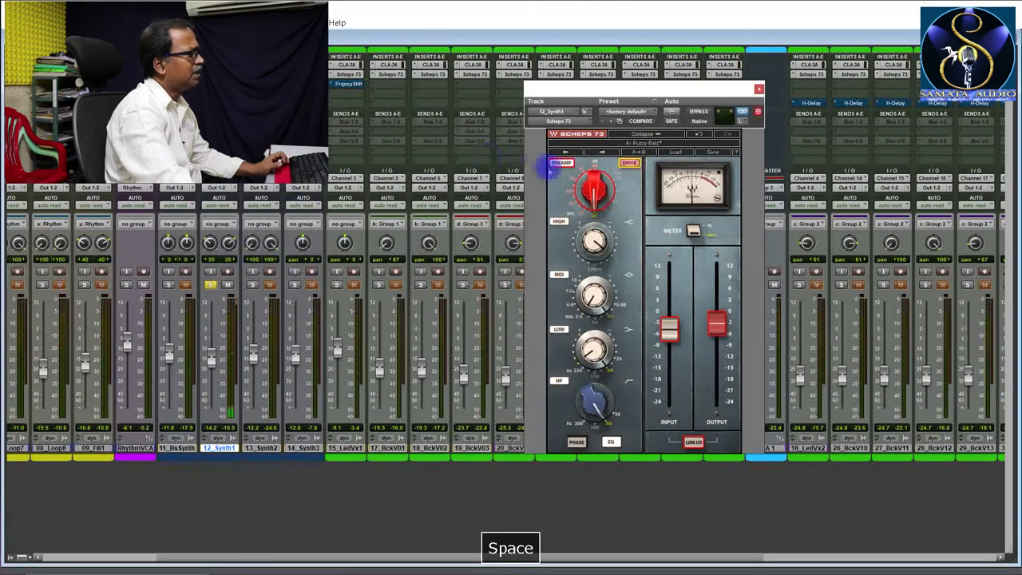
click(630, 163)
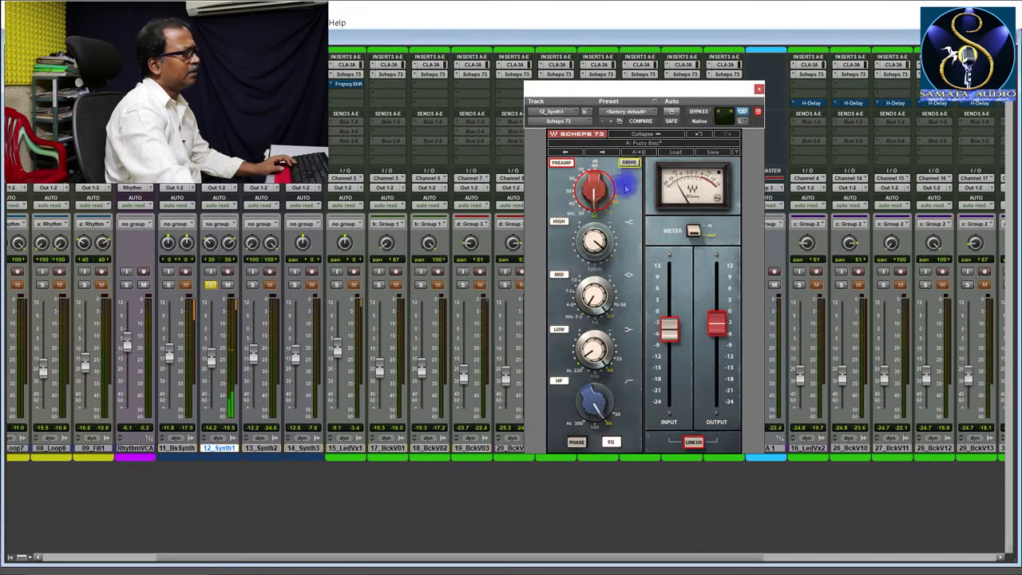
key(space)
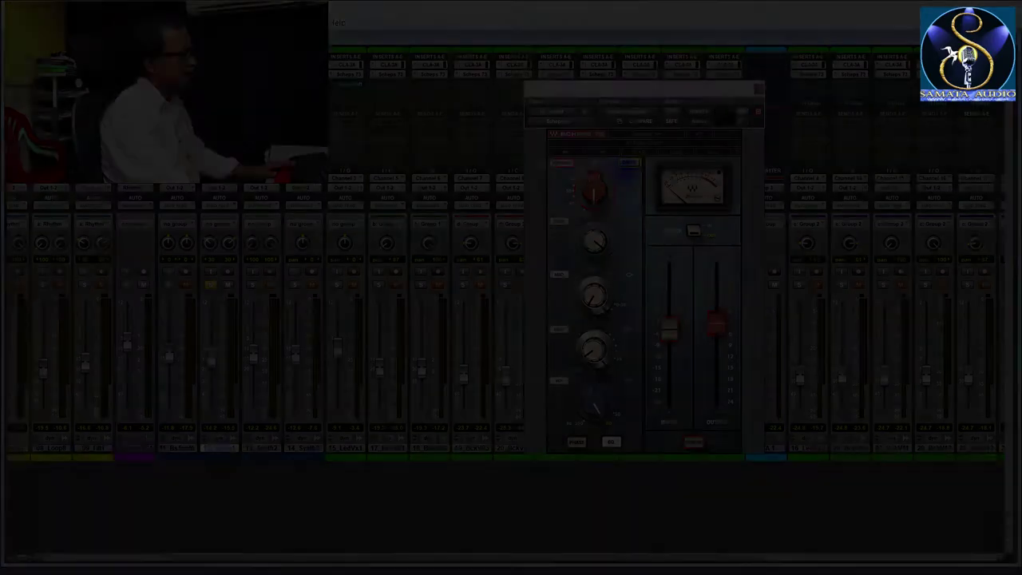
Step: Switch the Drive of the 12_Synth1 Scheps 73 back on, audition the track alone and remove its solo
click(630, 163)
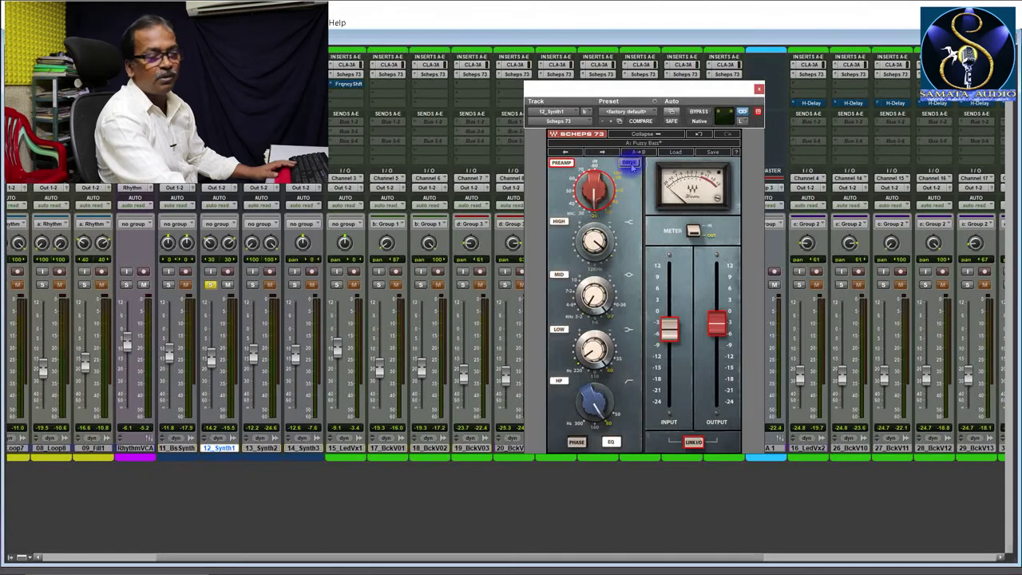
click(630, 165)
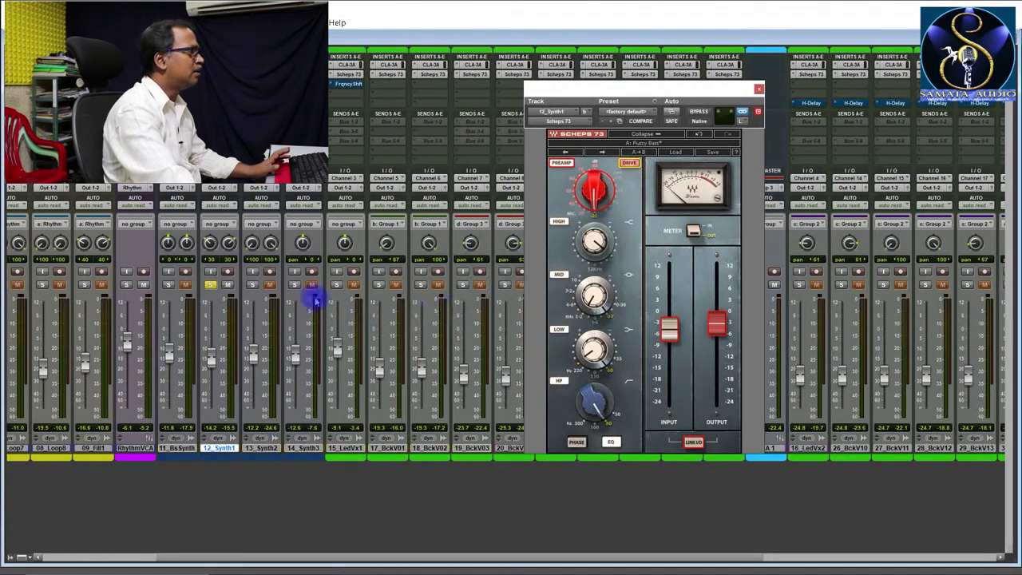
key(space)
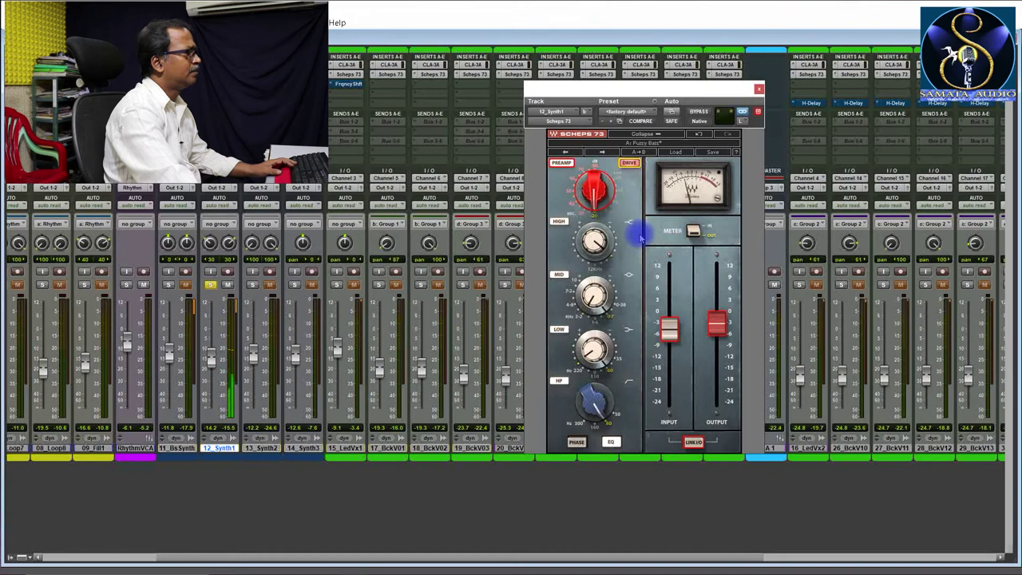
key(space)
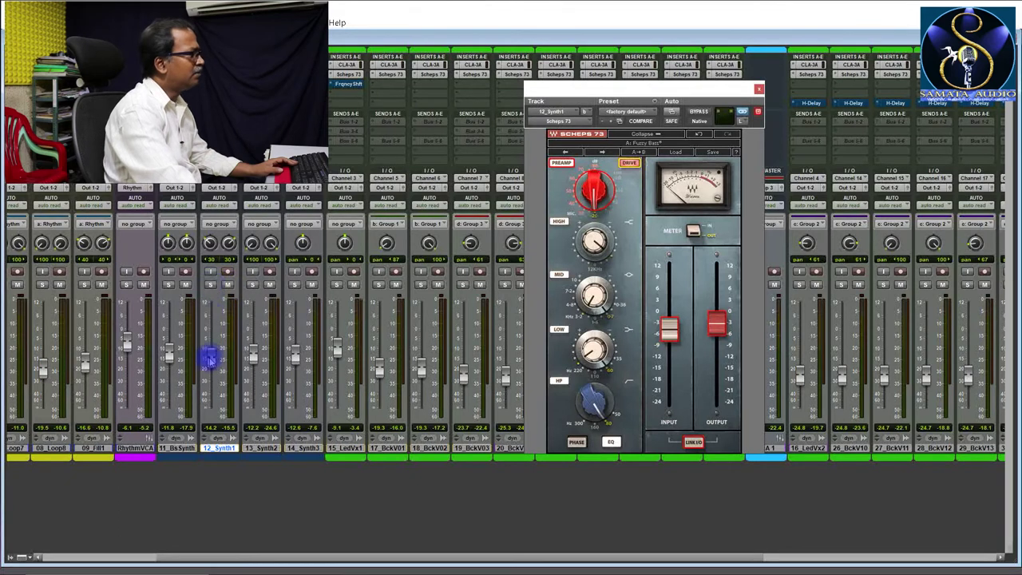
Step: Set the 12_Synth1 volume to -16.6 dB during playback, muting 13_Synth2 and 14_Synth3 and temporarily muting 11_BsSynth
key(space)
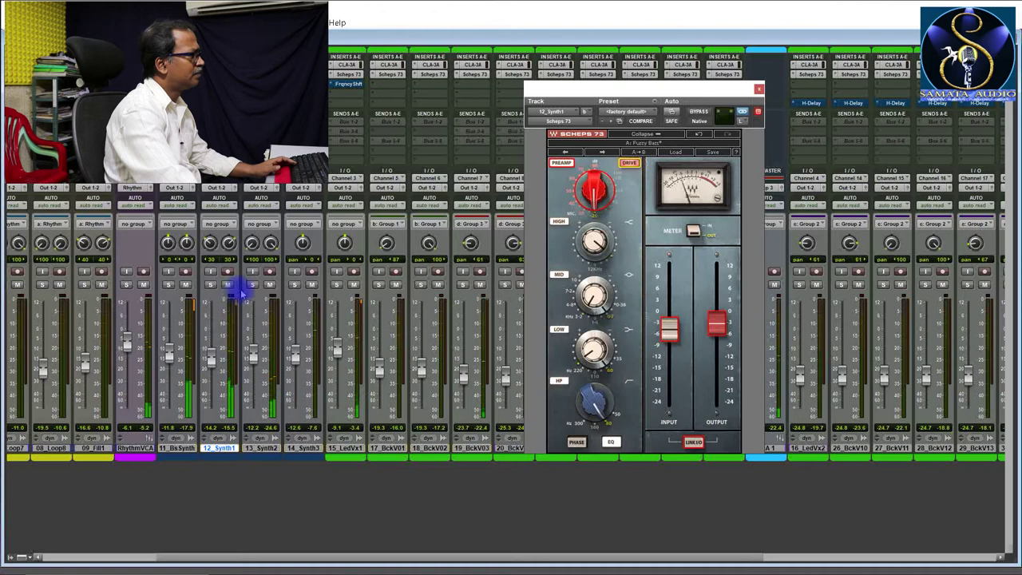
click(186, 285)
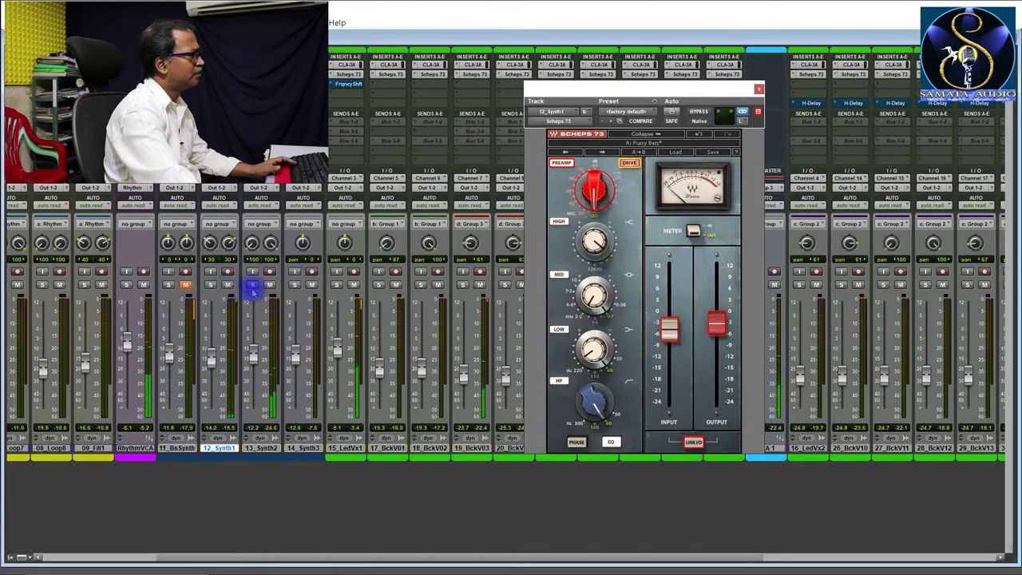
click(270, 286)
click(312, 285)
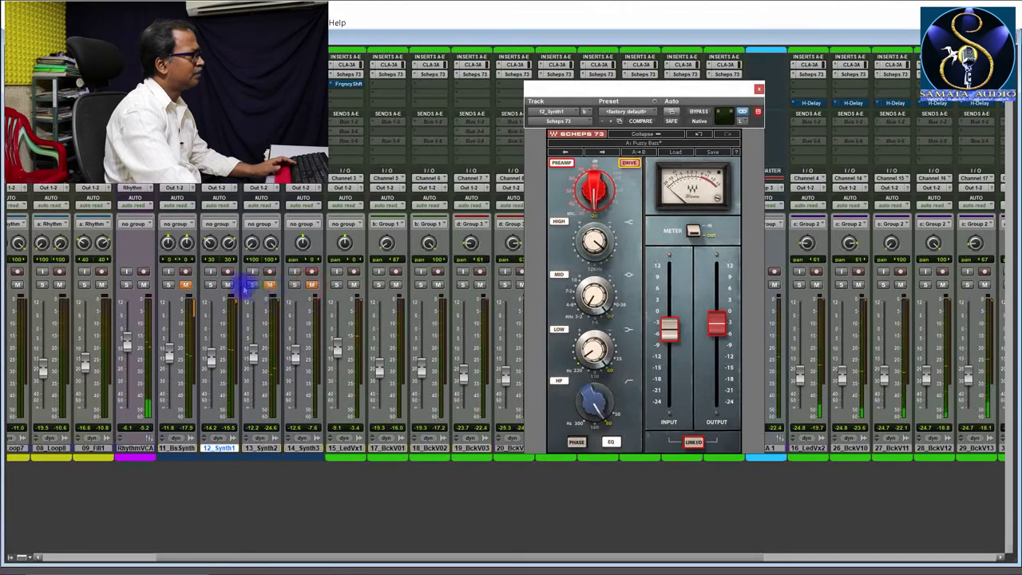
drag(211, 358, 212, 362)
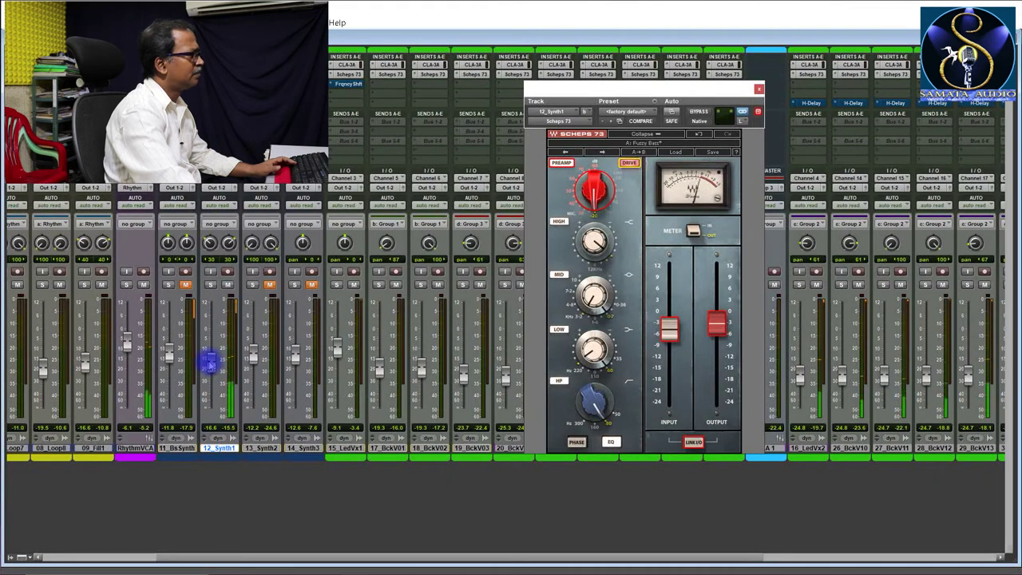
key(space)
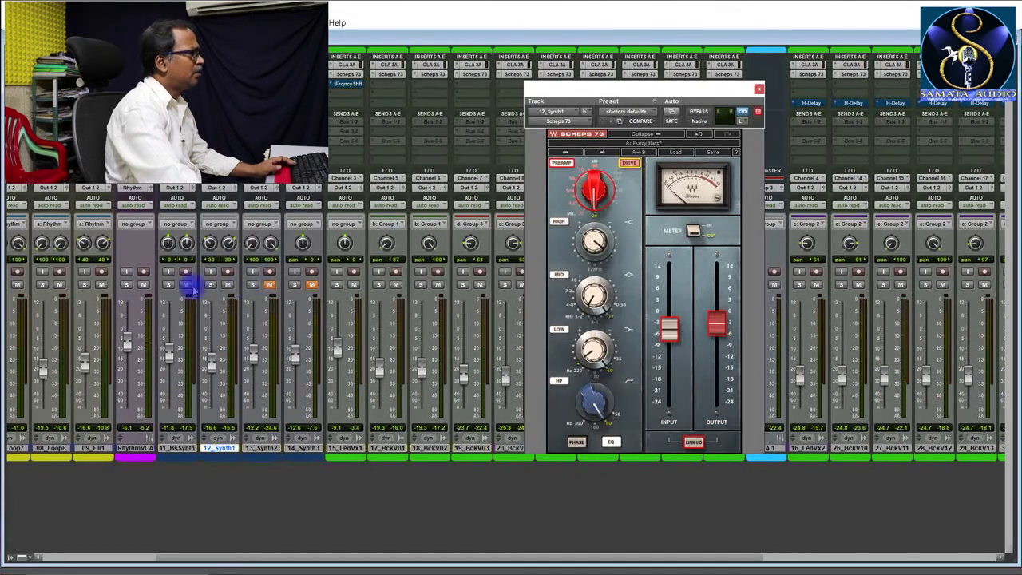
key(space)
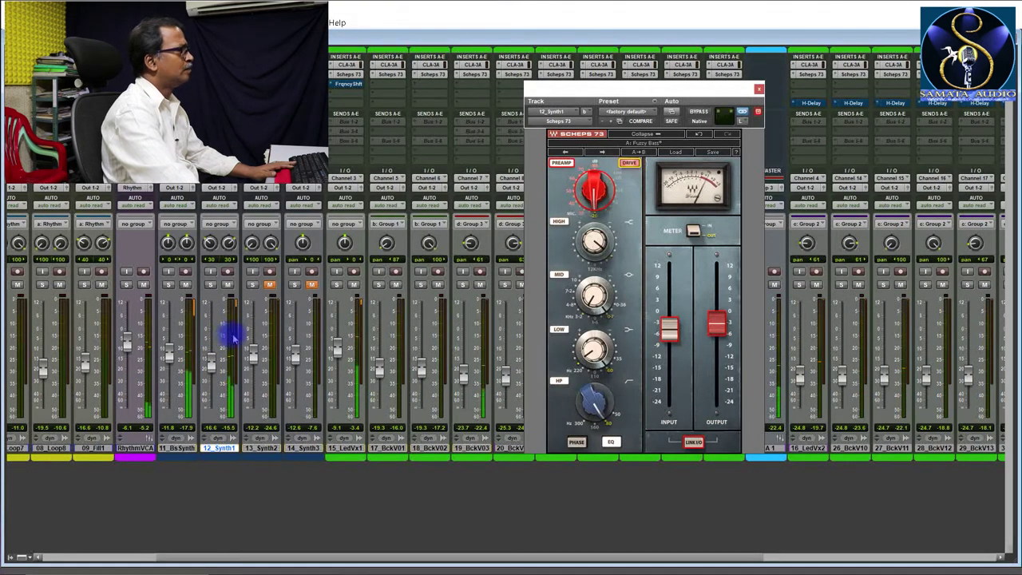
key(space)
Step: Unmute, select and solo 13_Synth2, audition it alone and examine its insert settings, including the Scheps 73
click(268, 288)
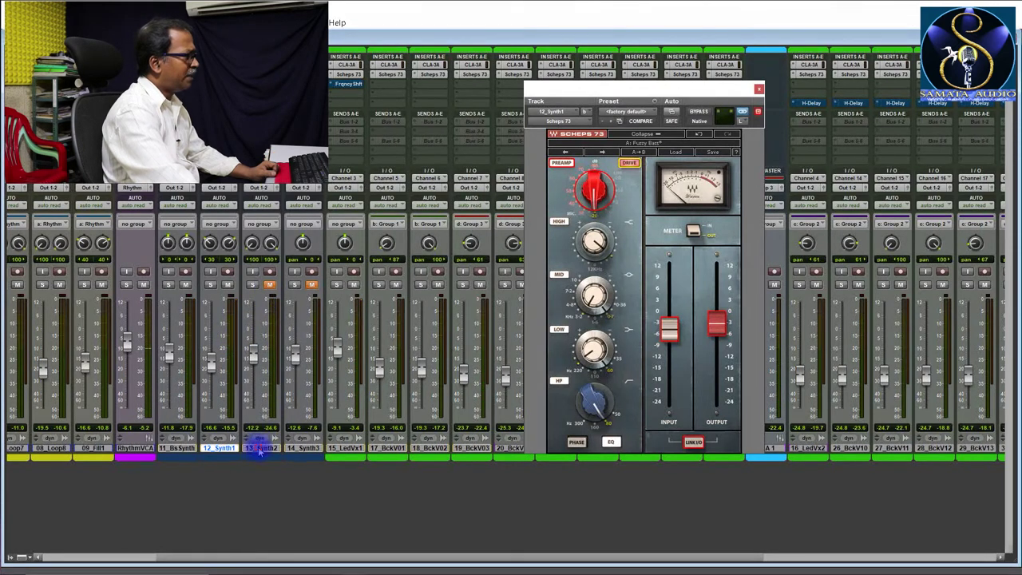
click(260, 451)
click(253, 286)
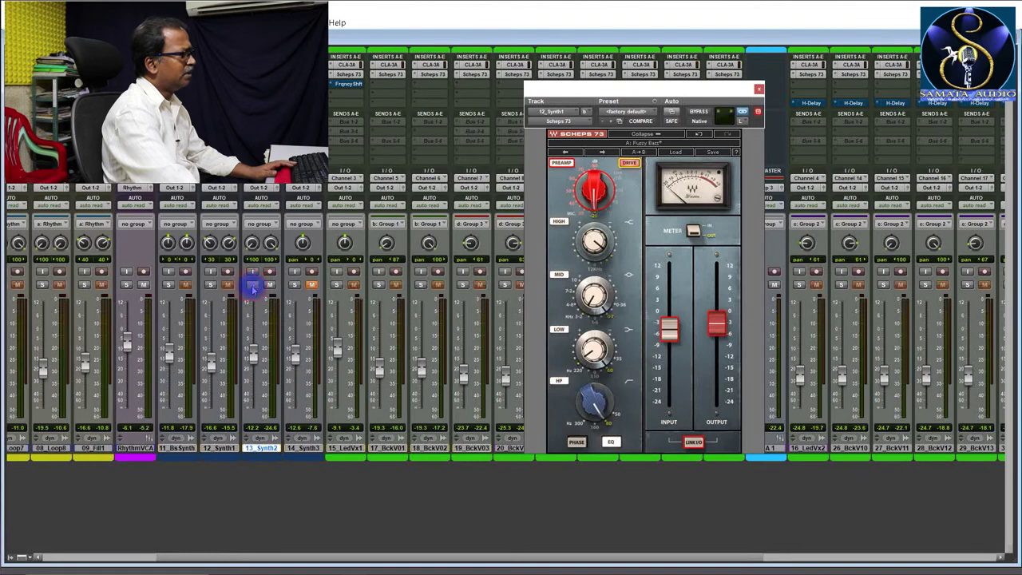
key(space)
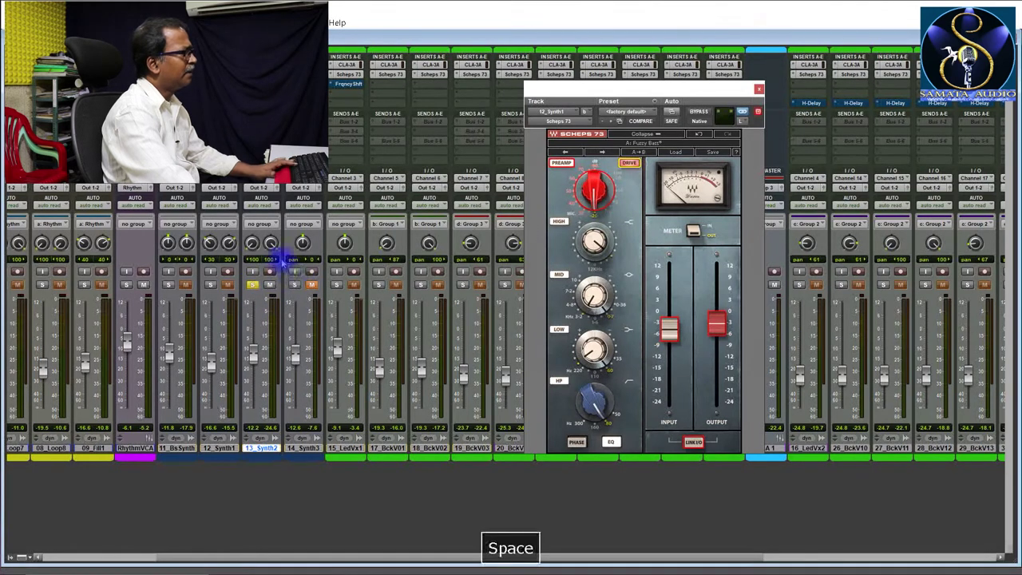
click(260, 65)
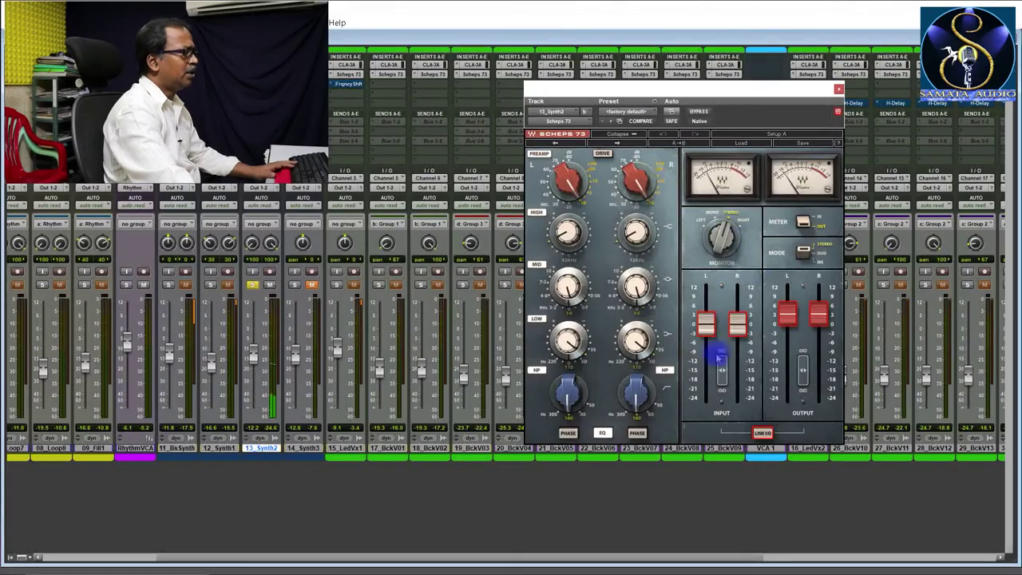
key(space)
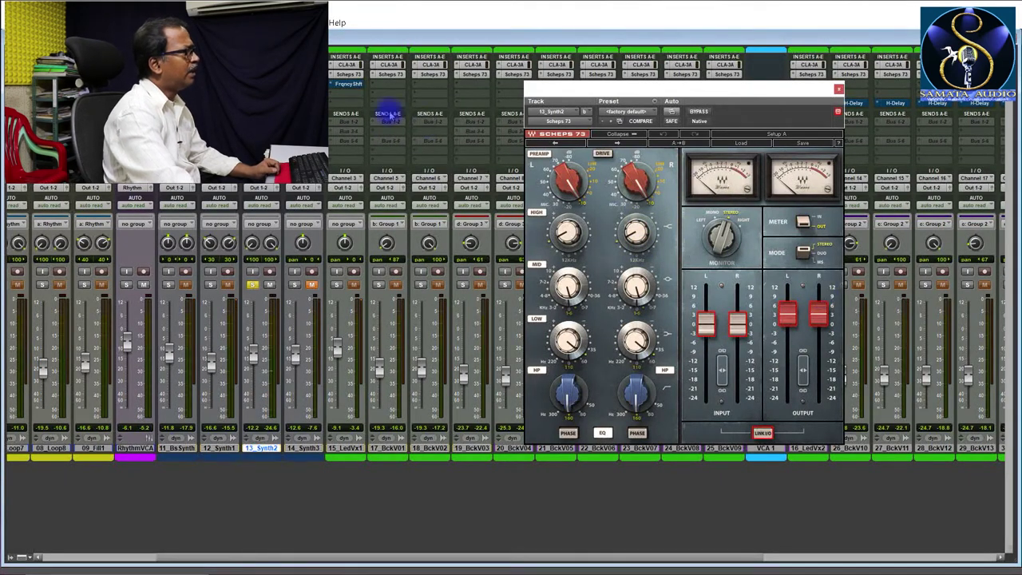
Step: Play 13_Synth2 alone and compare its input and output levels on the Scheps 73 meter
click(550, 121)
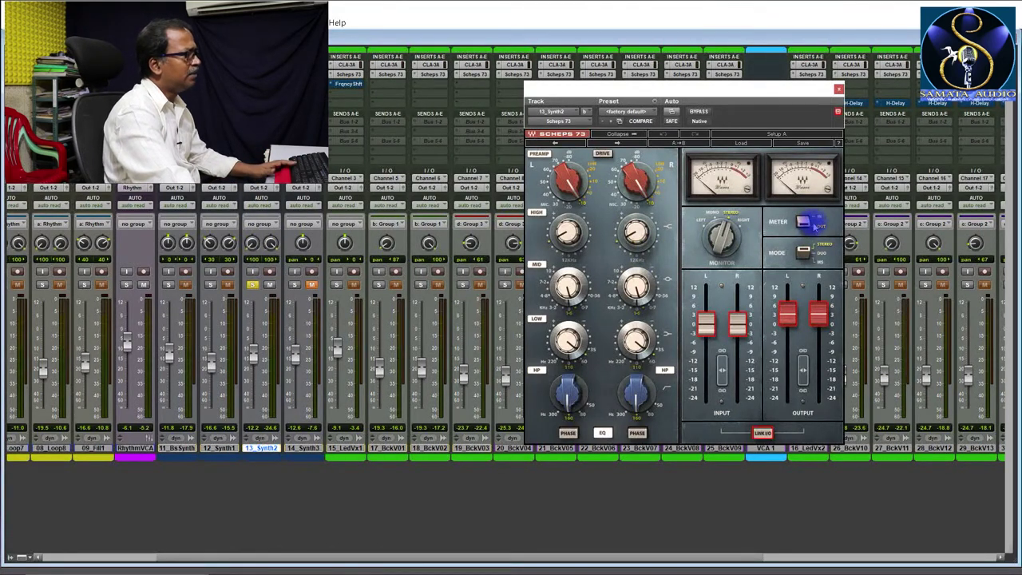
key(space)
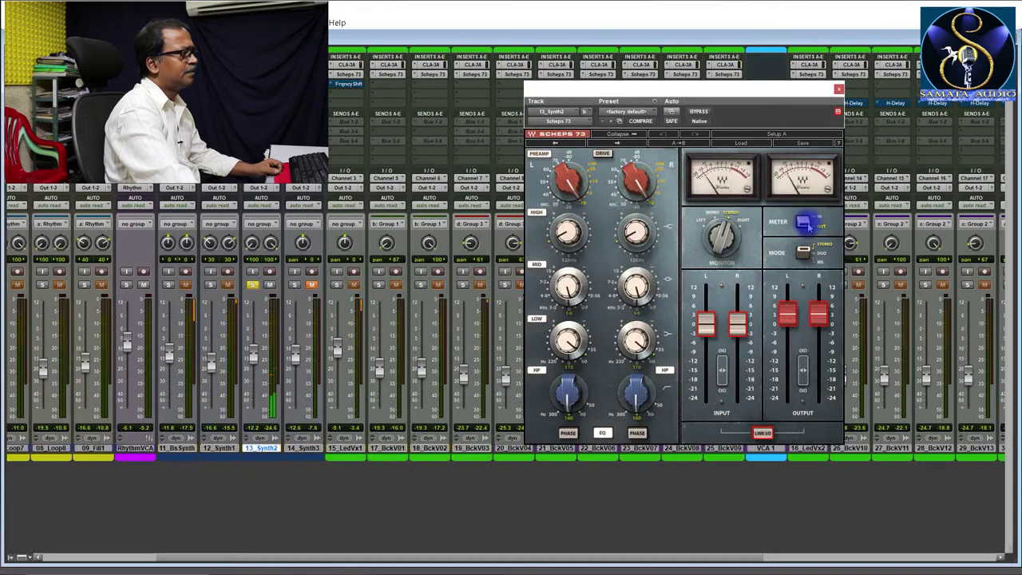
click(806, 222)
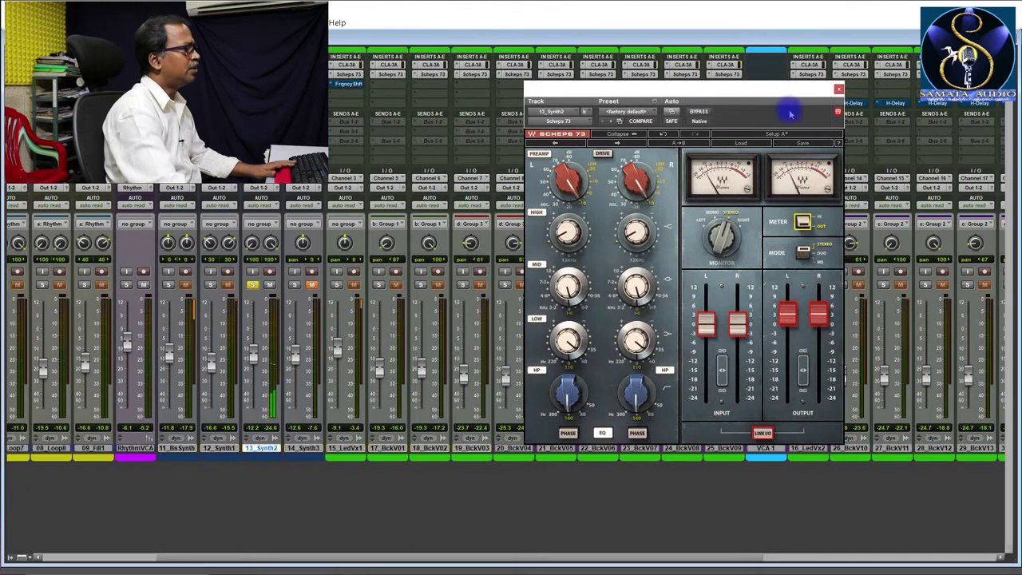
key(space)
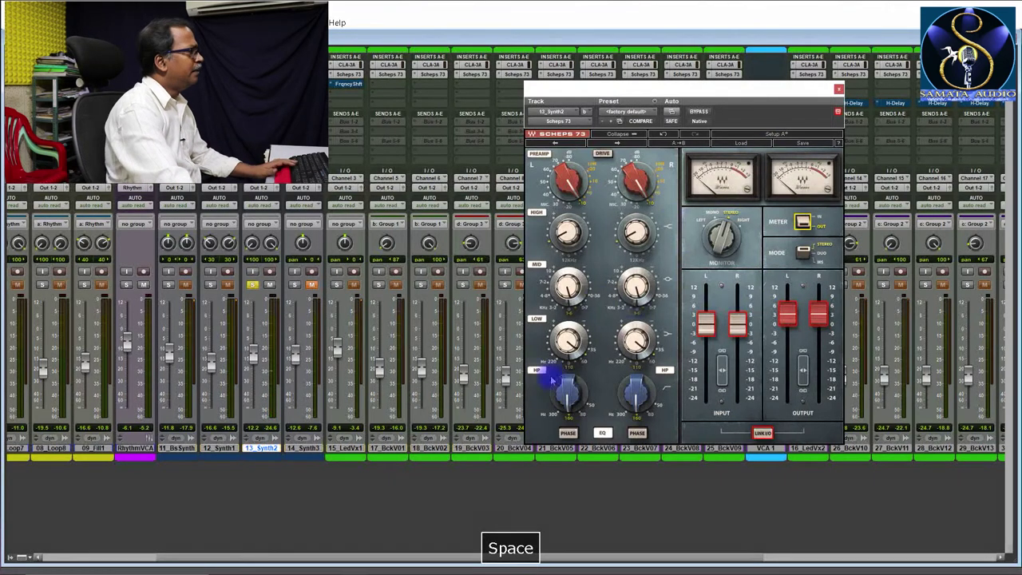
Step: Unsolo 13_Synth2 and lower its volume to -15.6 dB while the mix plays
click(253, 285)
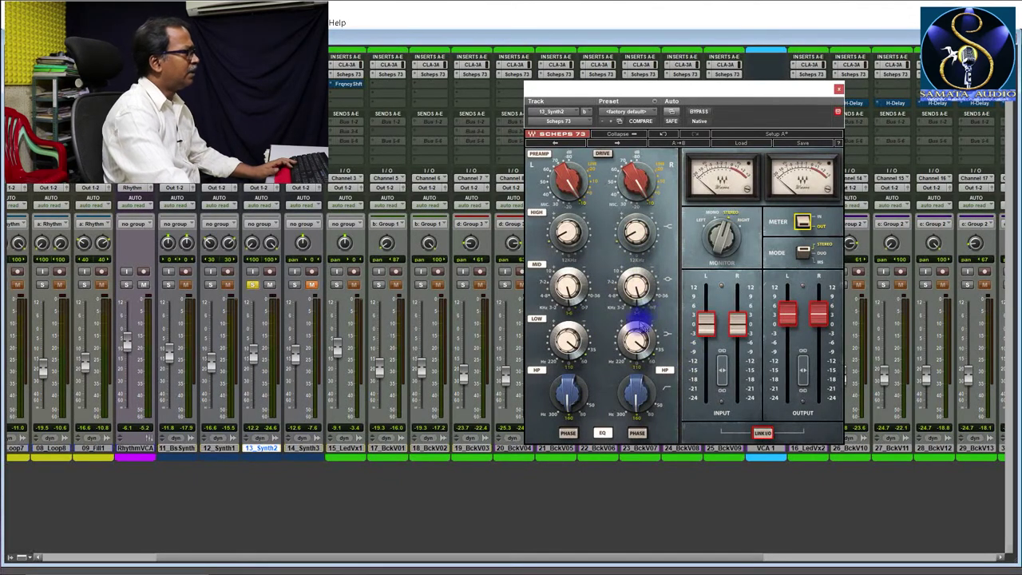
click(253, 285)
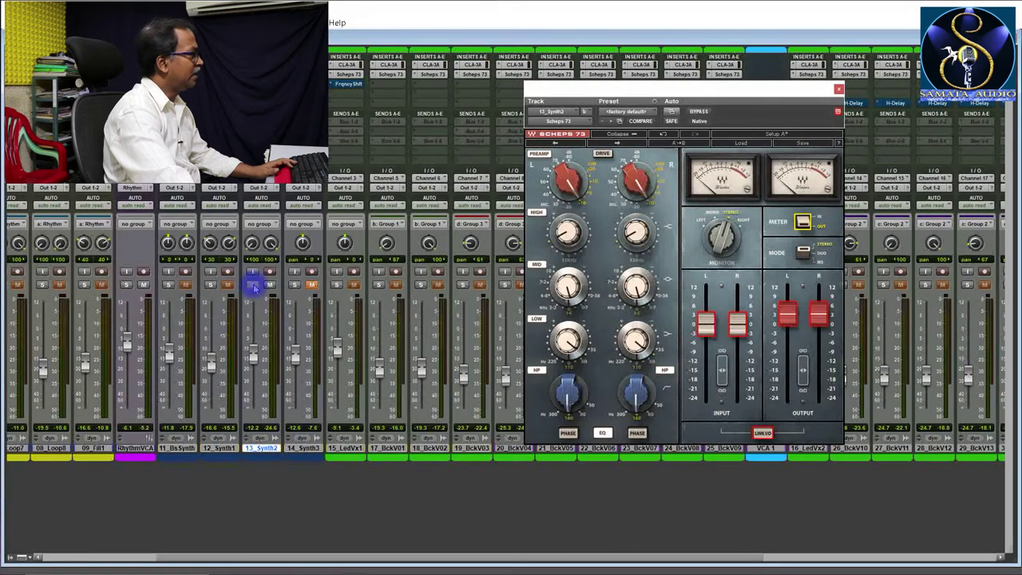
key(space)
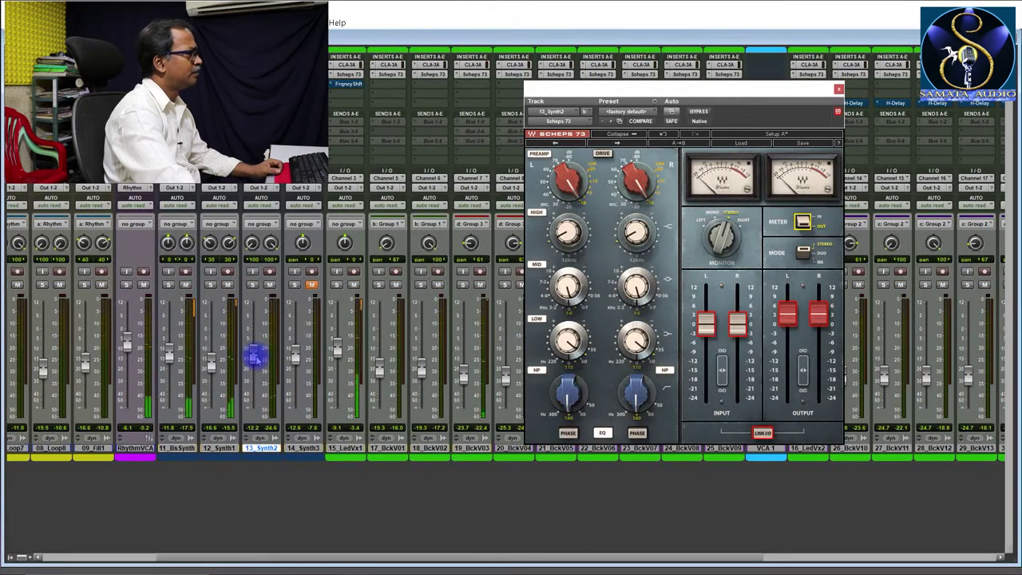
drag(255, 358, 255, 362)
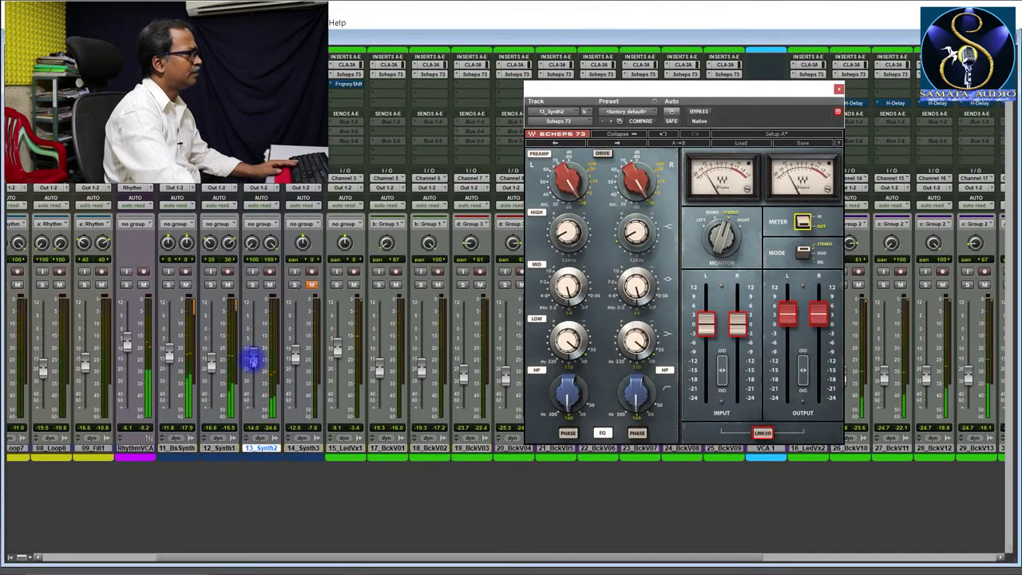
drag(253, 361, 252, 366)
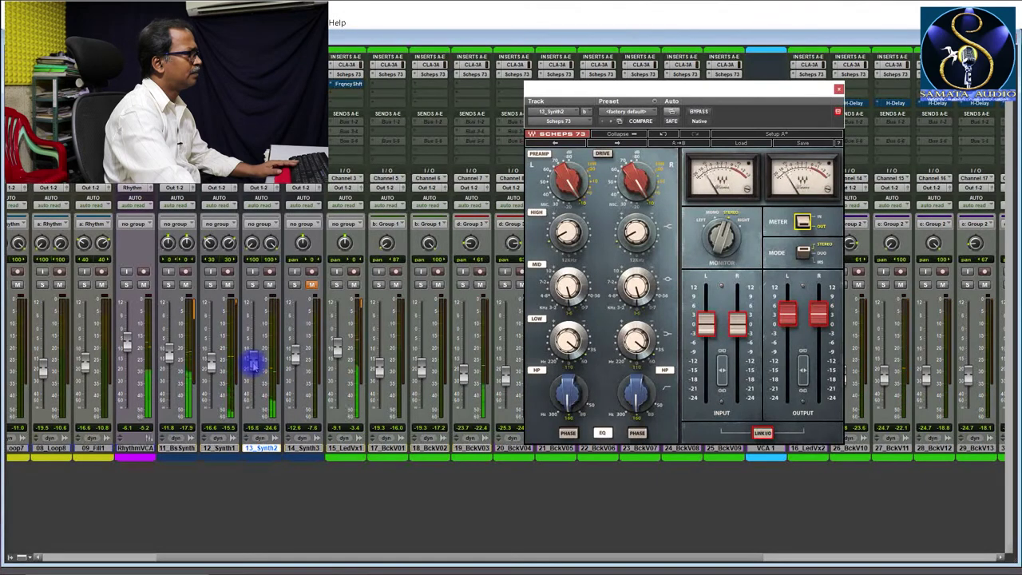
key(space)
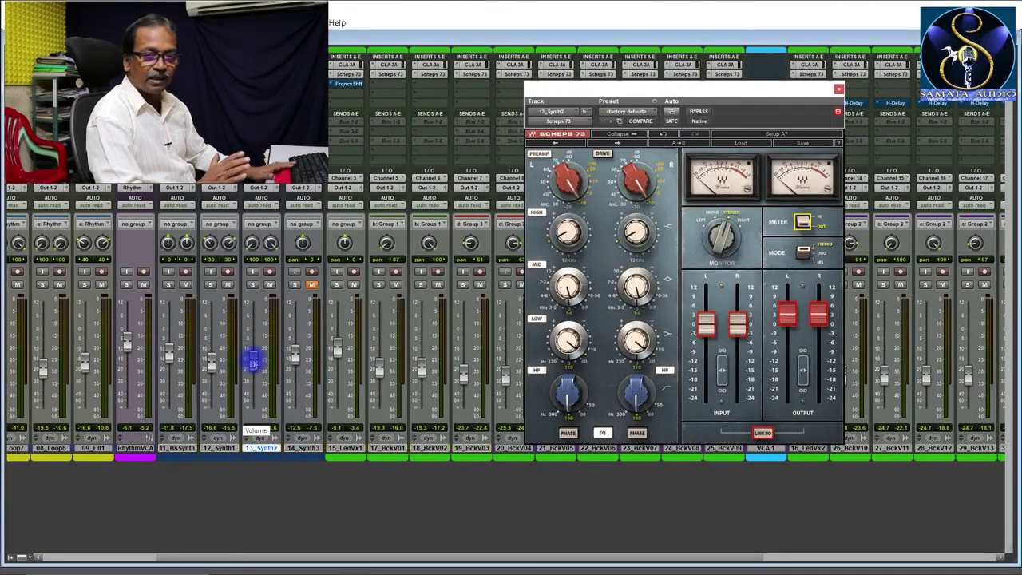
Step: Replay the mix and fine-tune the 13_Synth2 volume to -14.8 dB
key(space)
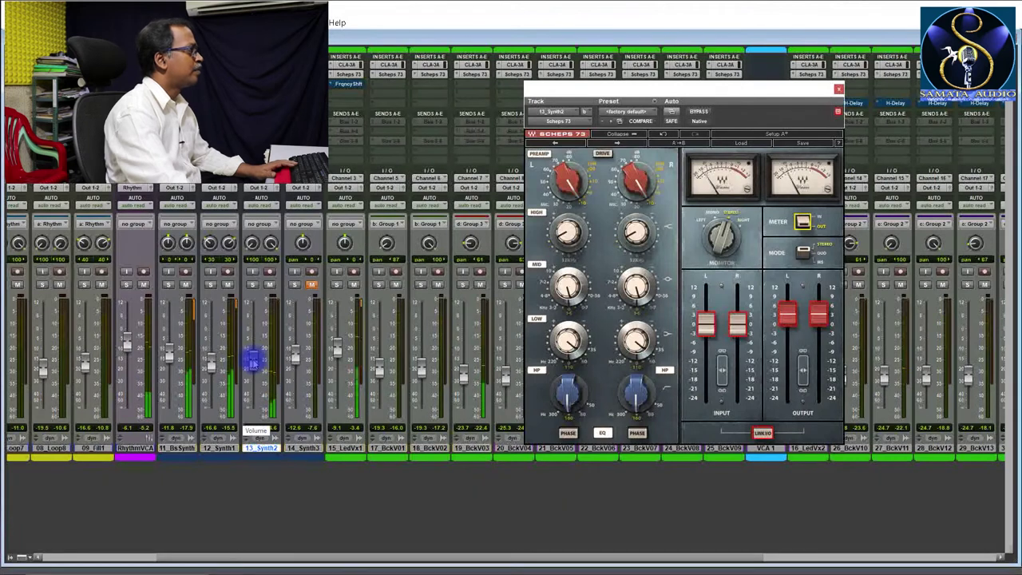
key(space)
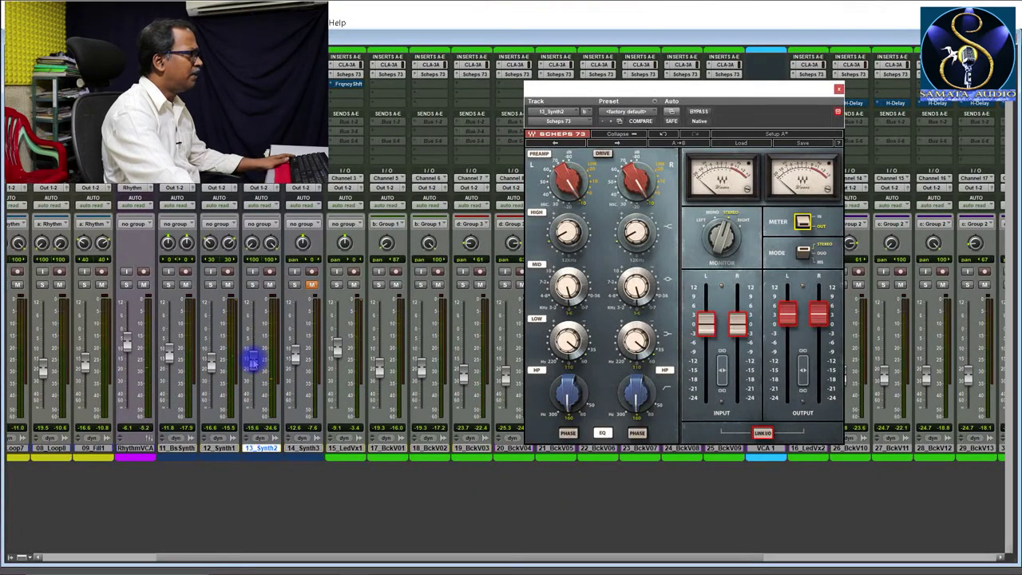
drag(253, 358, 254, 355)
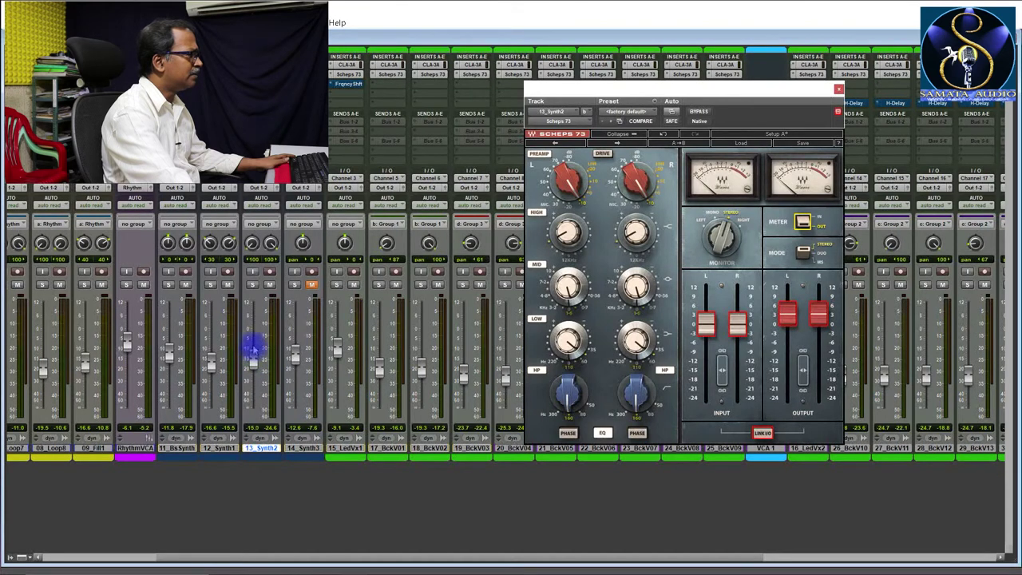
key(space)
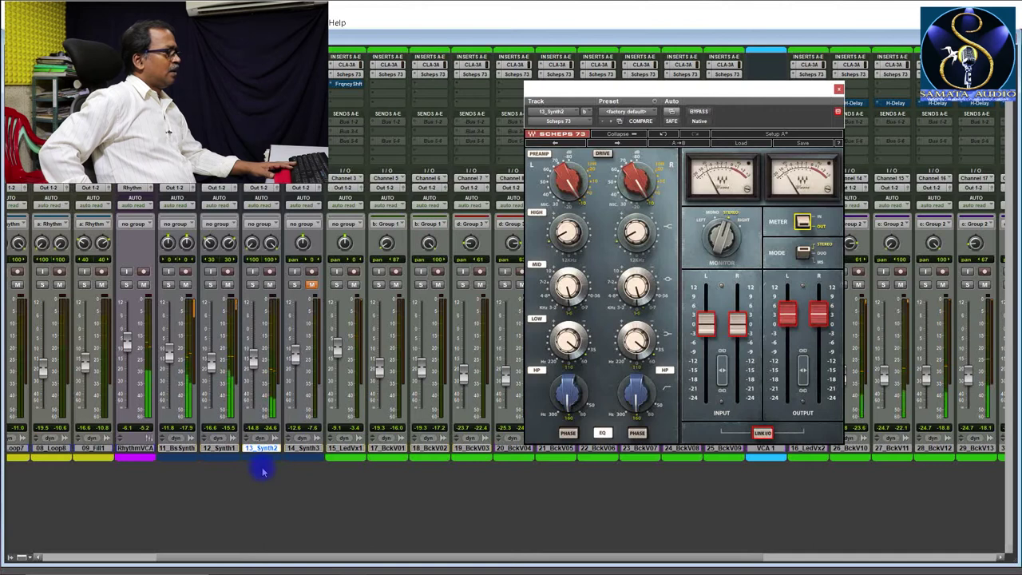
key(space)
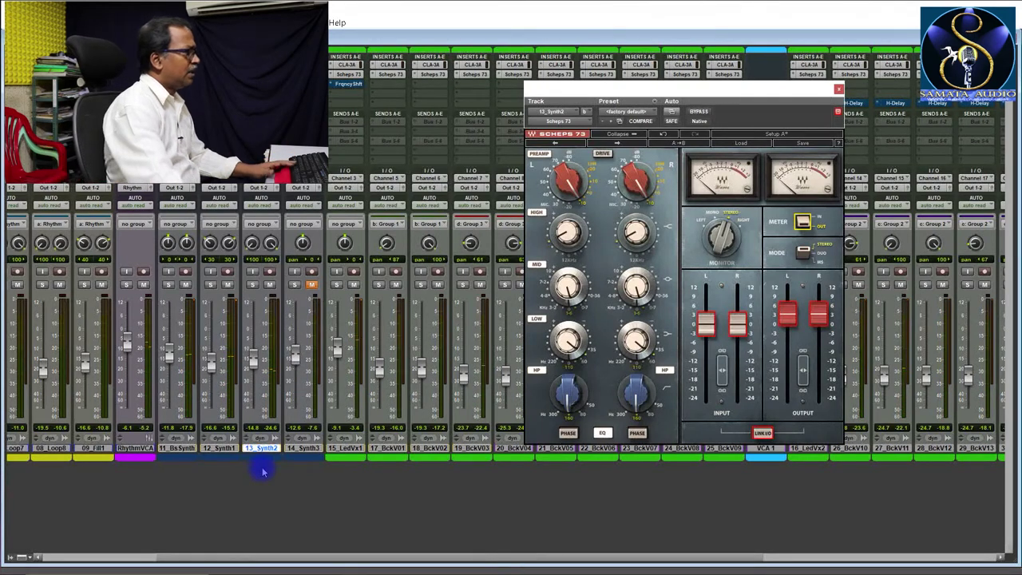
Step: Unmute, select and solo 14_Synth3, audition it alone, and unsolo it to hear it within the full mix
click(311, 286)
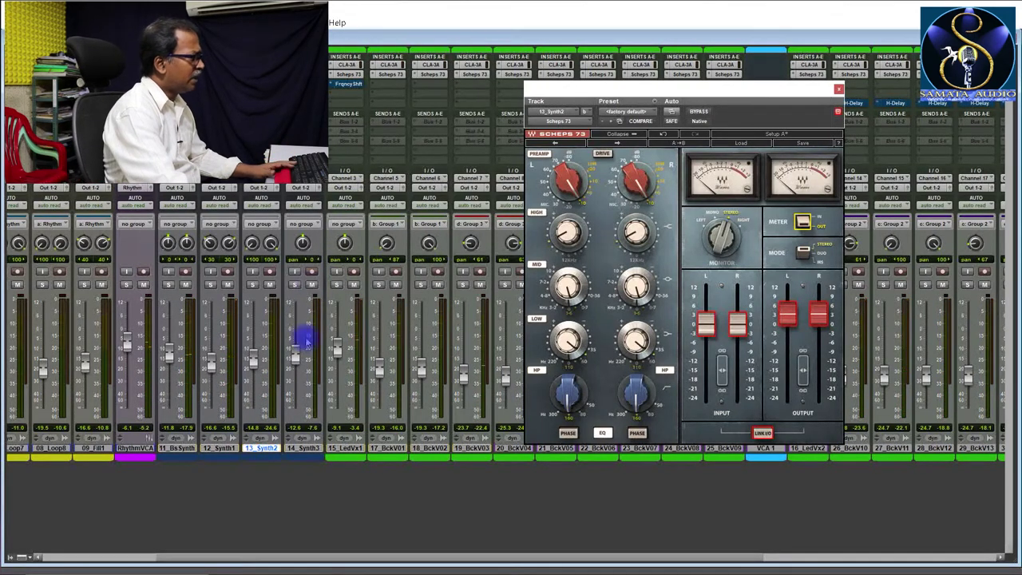
click(304, 449)
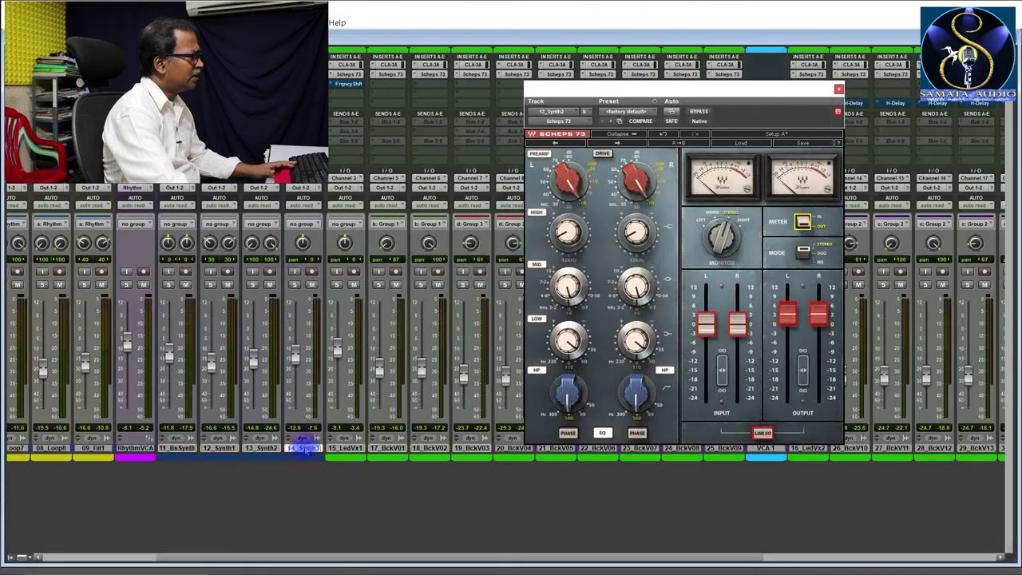
click(295, 285)
key(space)
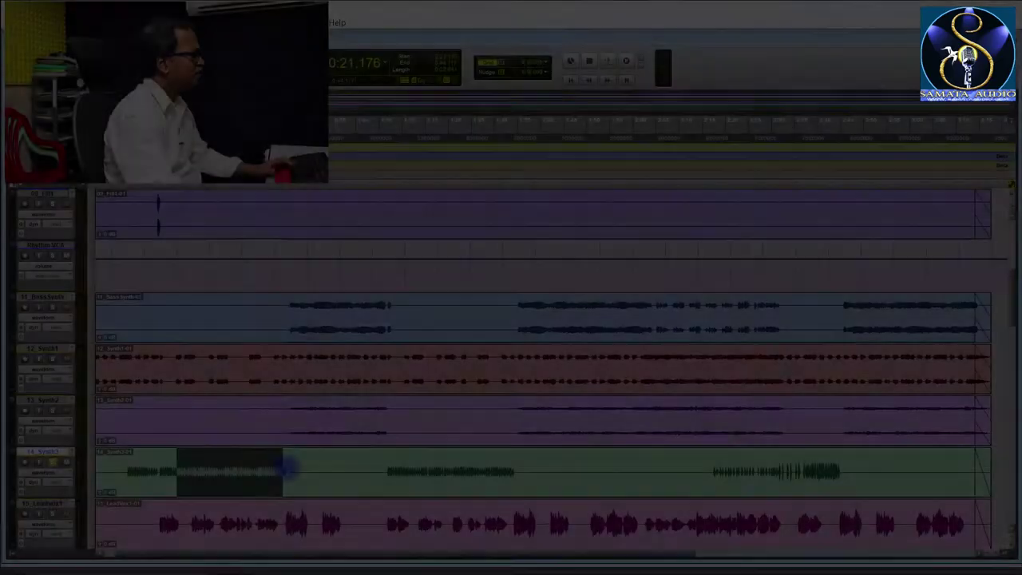
key(ctrl+equal)
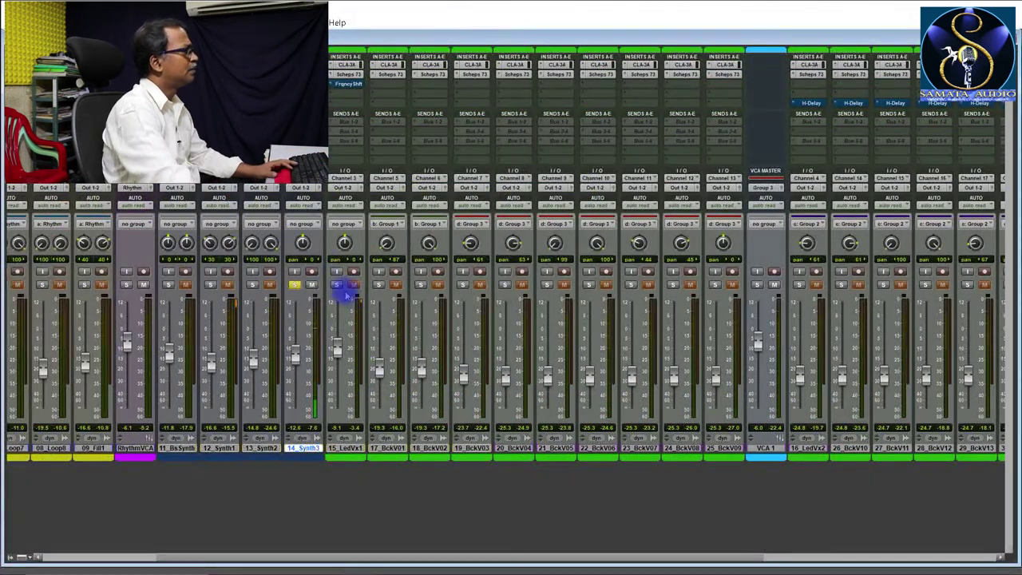
click(295, 285)
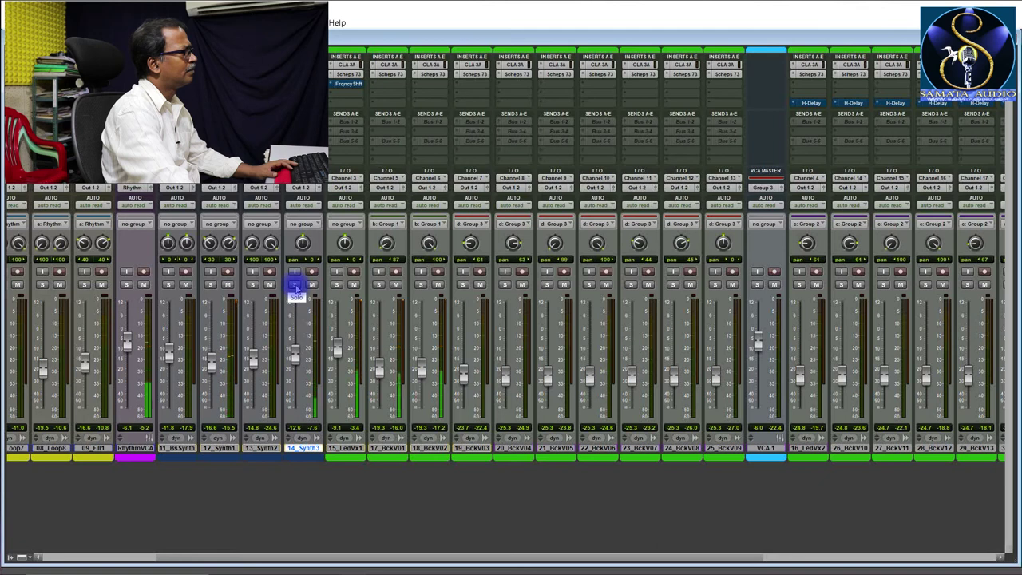
key(space)
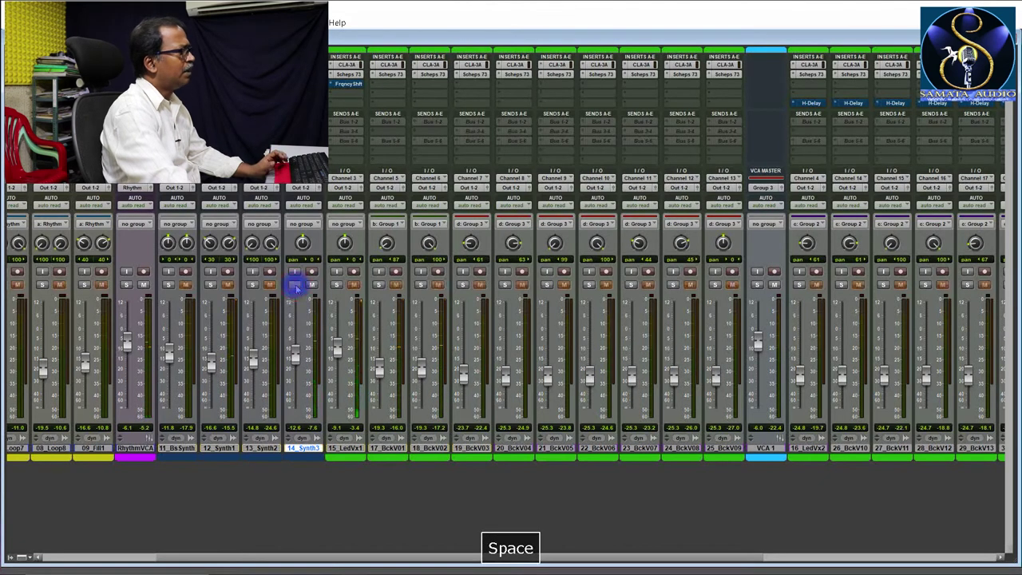
Step: Solo 14_Synth3 again and replay it alone with its send inactive
click(295, 285)
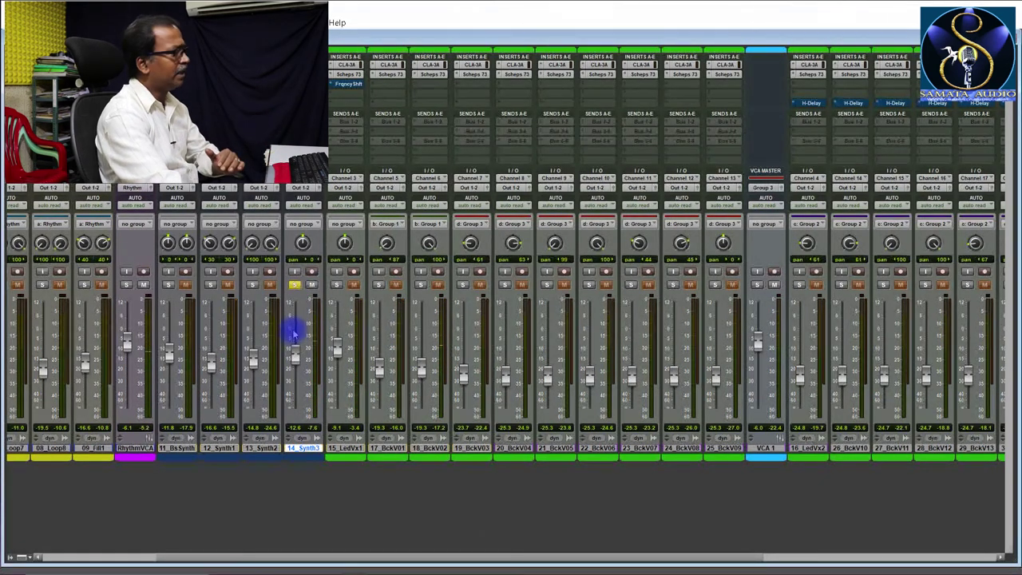
click(294, 285)
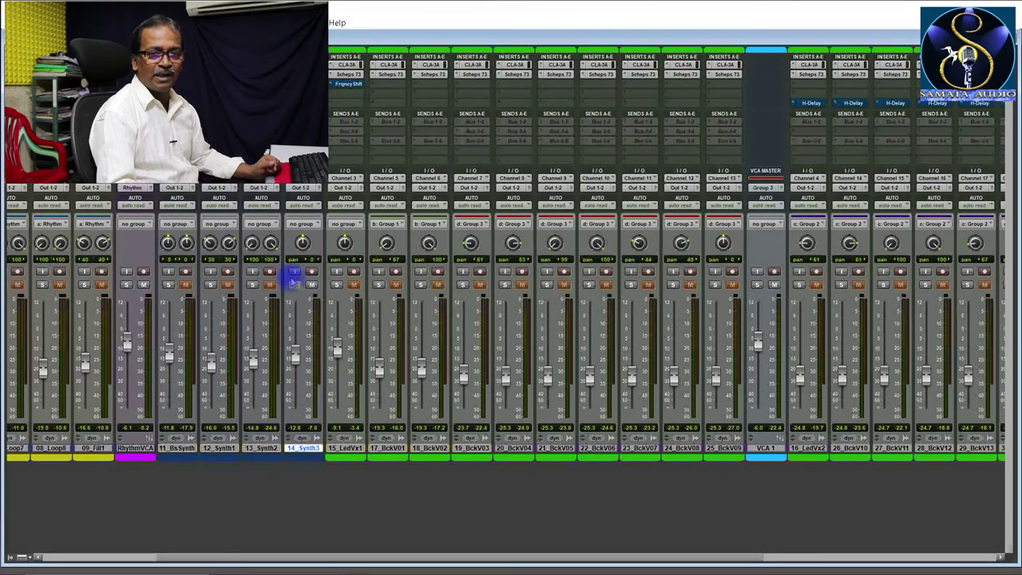
click(294, 283)
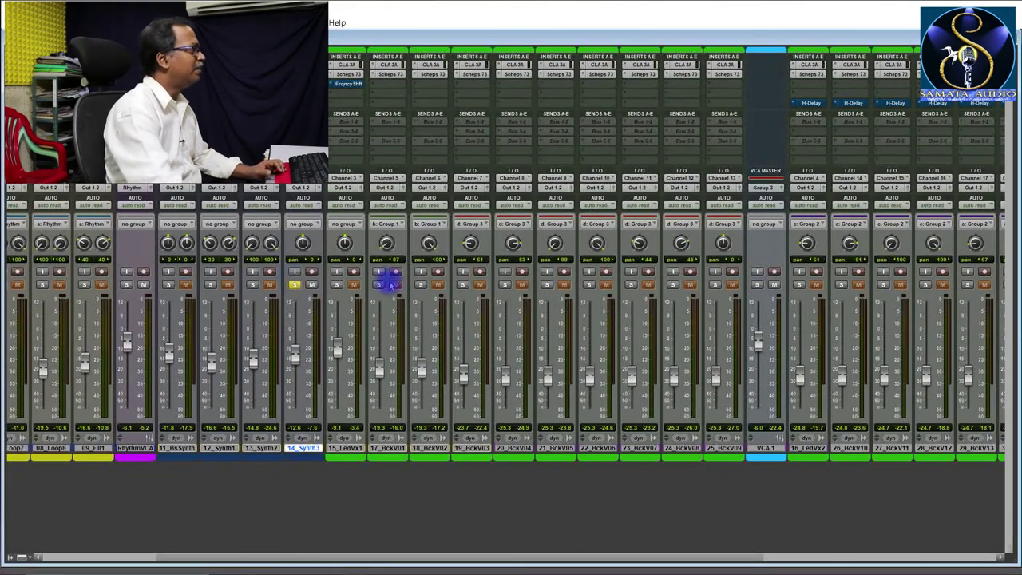
click(295, 285)
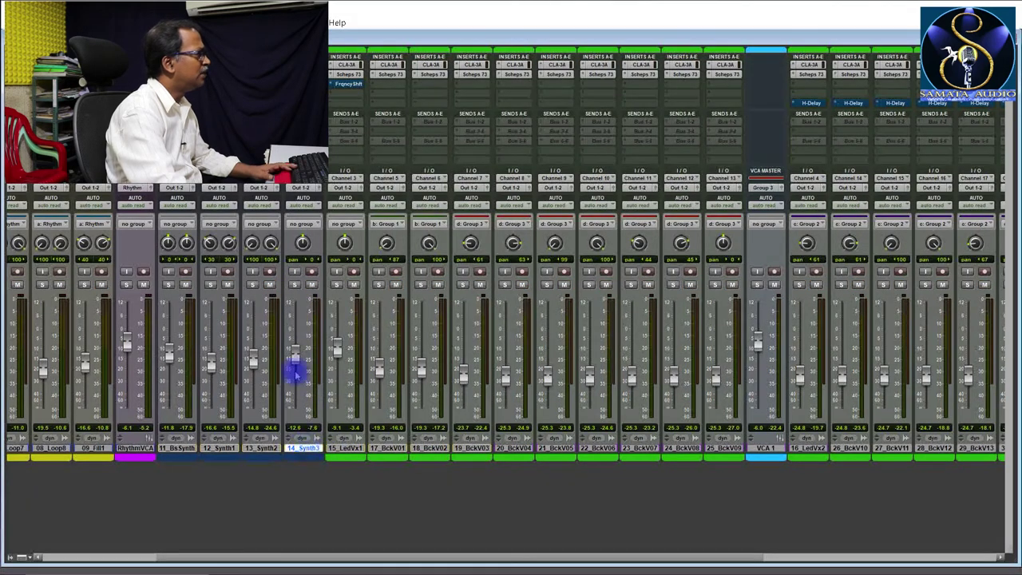
click(294, 284)
key(space)
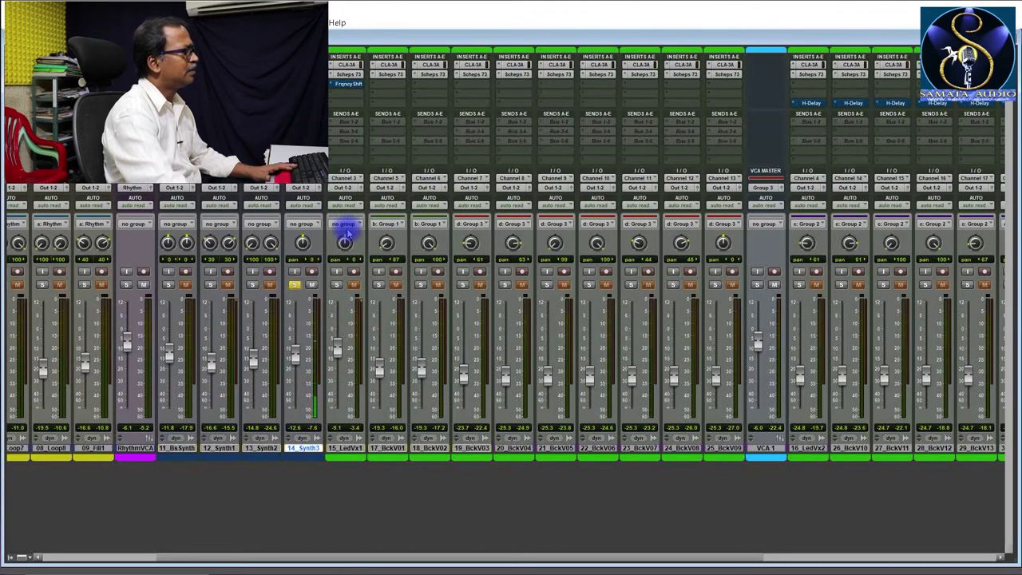
key(space)
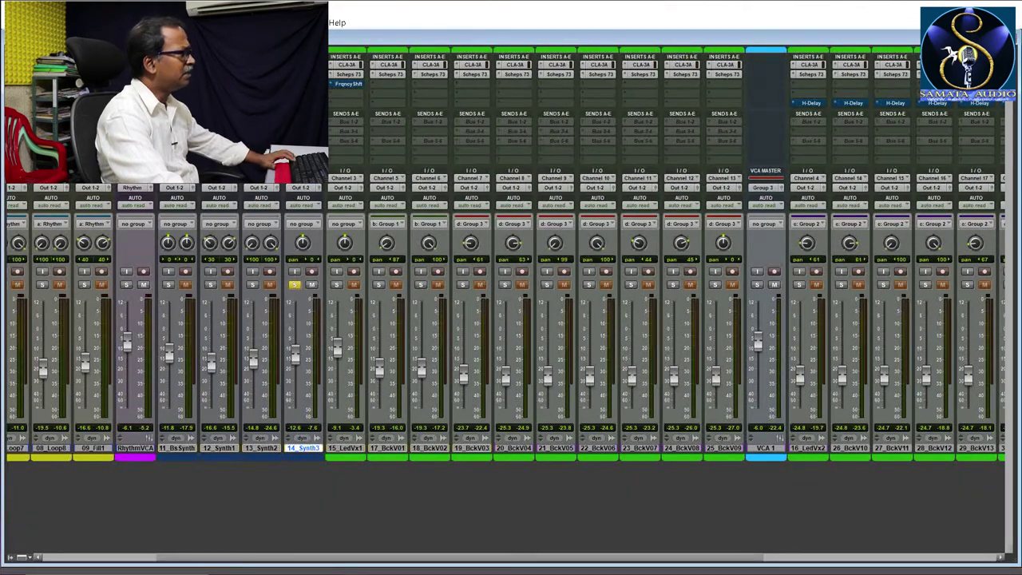
Step: Activate the Bus 3-4, Bus 1-2 and Bus 5-6 sends on all tracks that carry them
ctrl+click(346, 131)
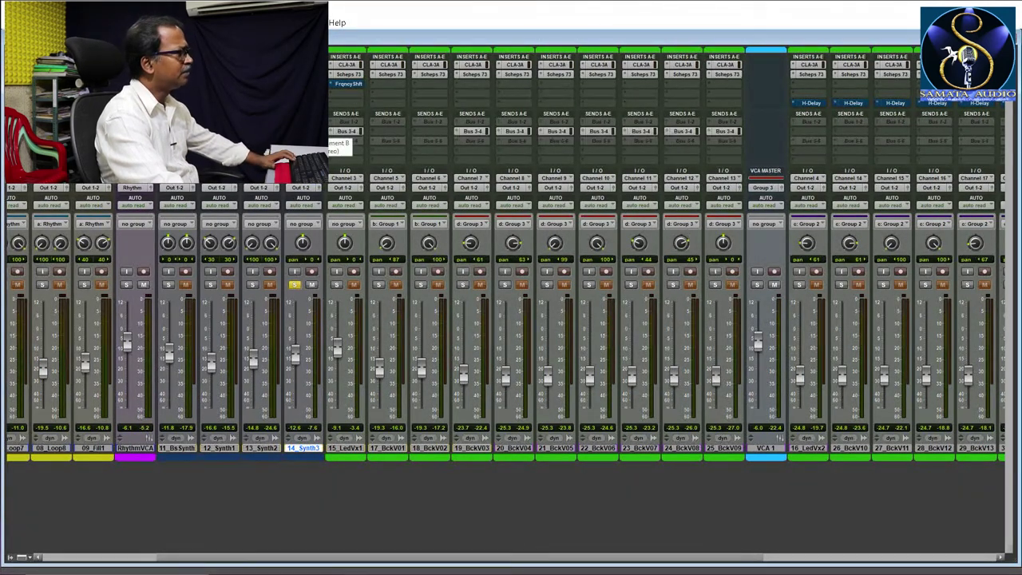
ctrl+click(343, 122)
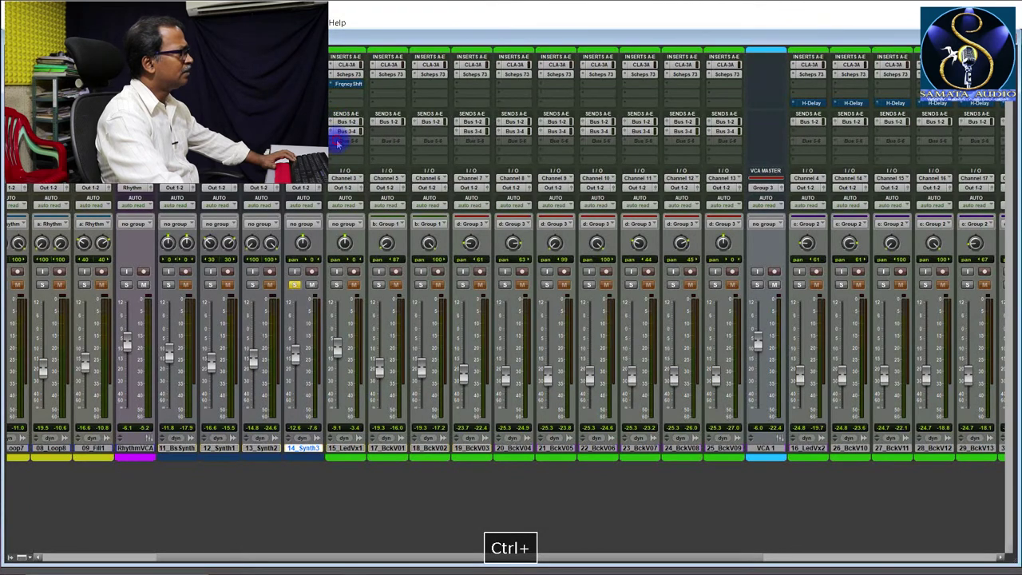
ctrl+click(345, 141)
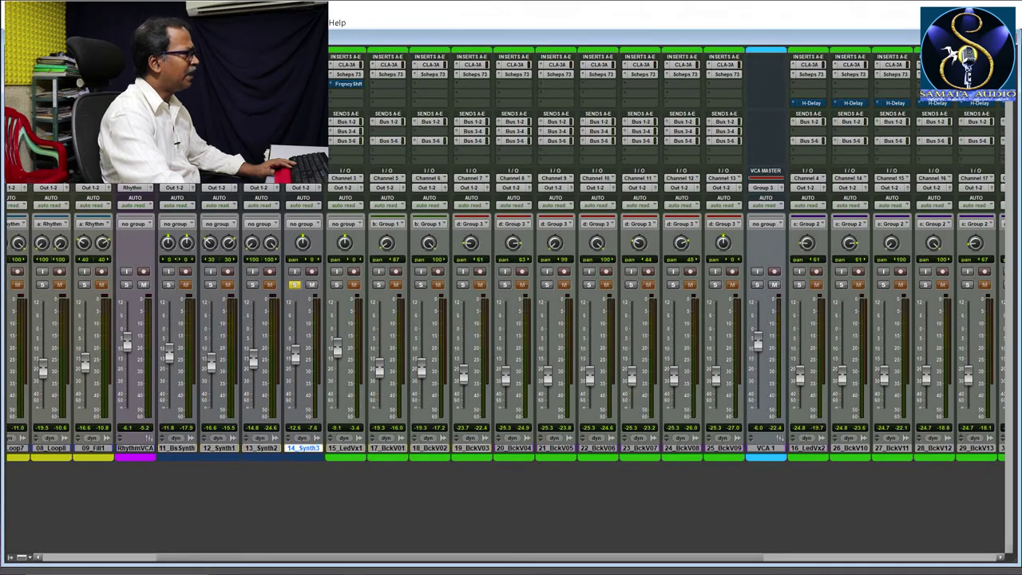
Step: Play the soloed 14_Synth3 with its Bus 3-4 send active and examine the send level in its own fader window
drag(359, 556, 616, 552)
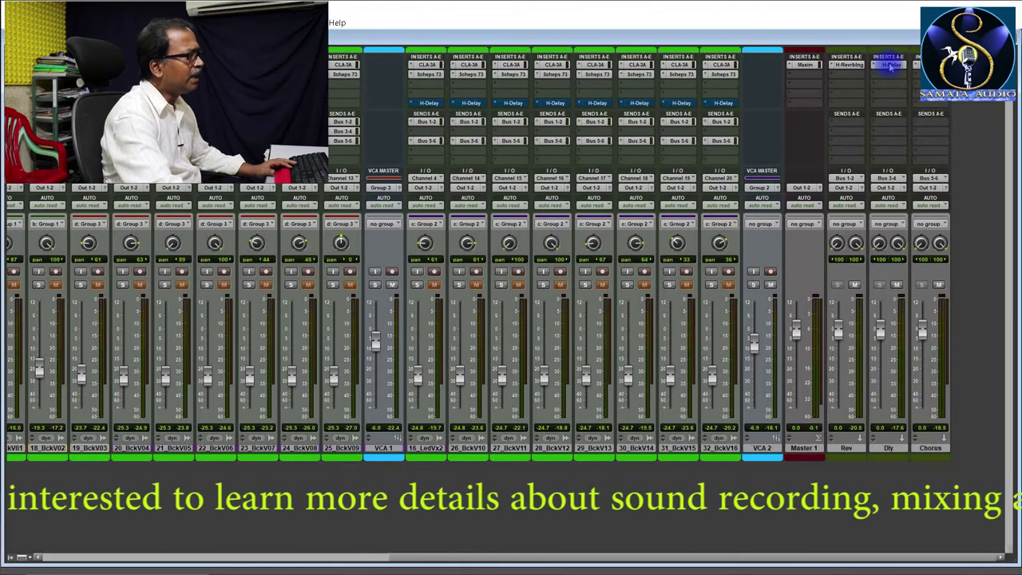
drag(653, 562, 314, 561)
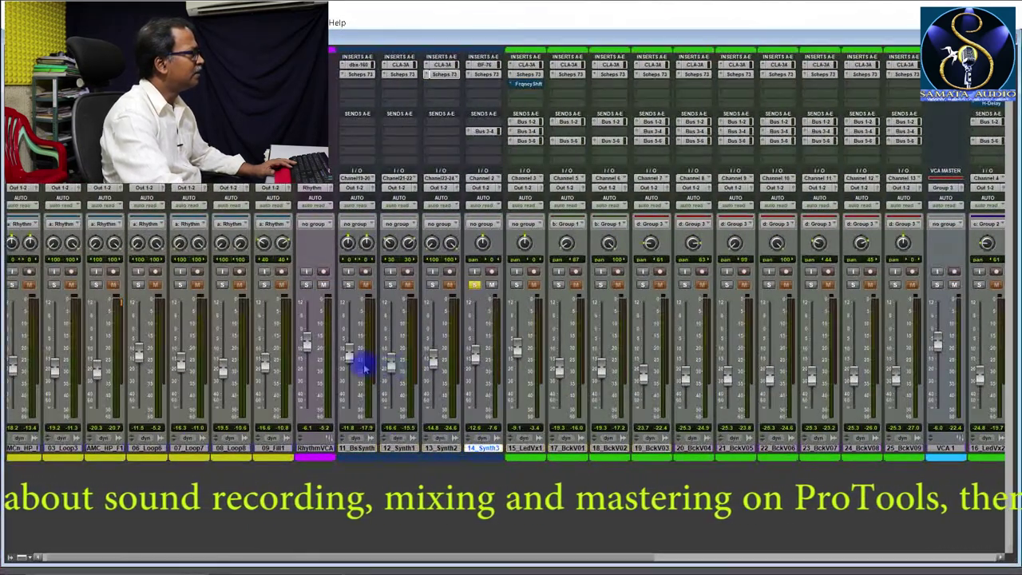
key(space)
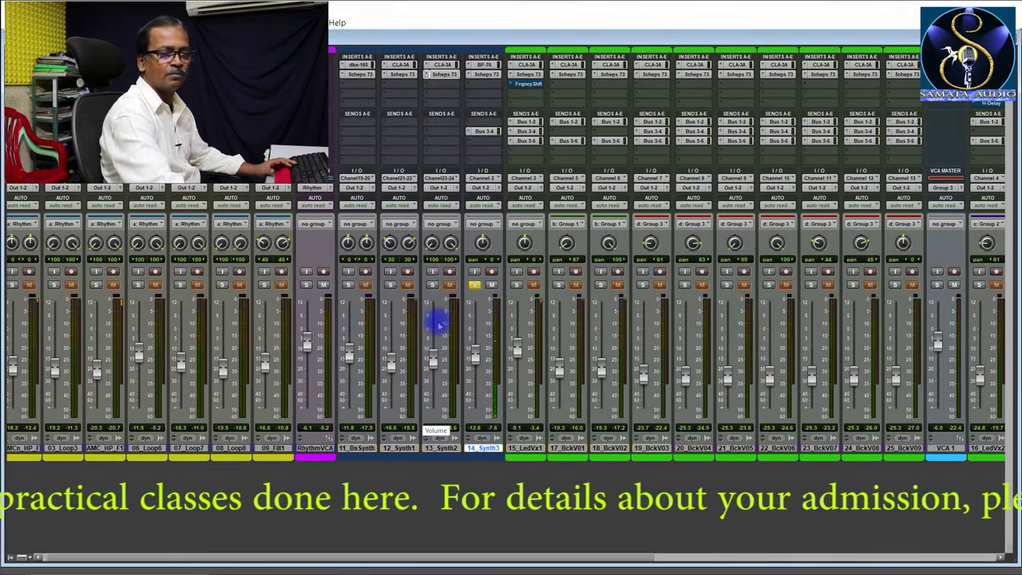
key(space)
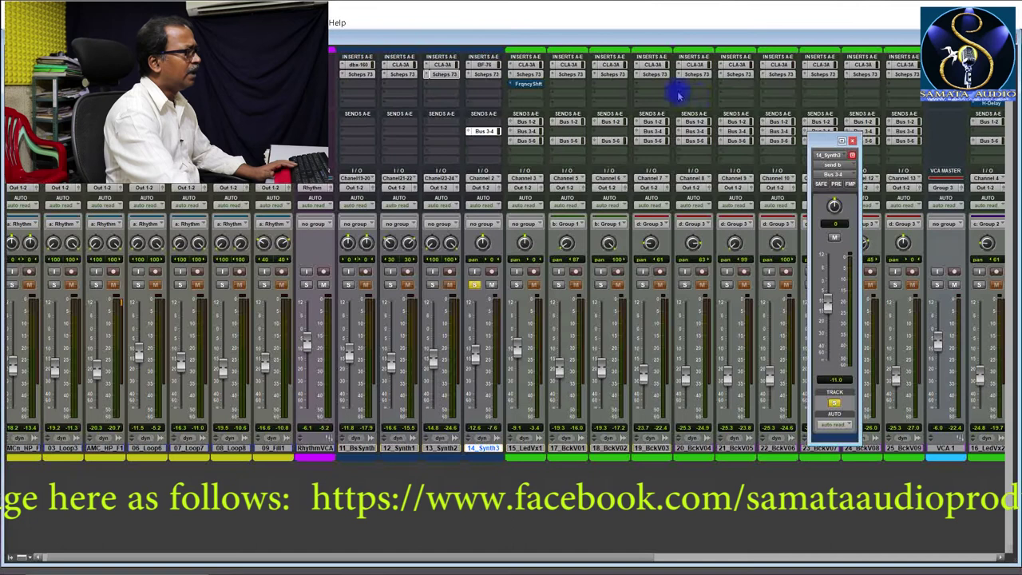
drag(817, 139, 799, 110)
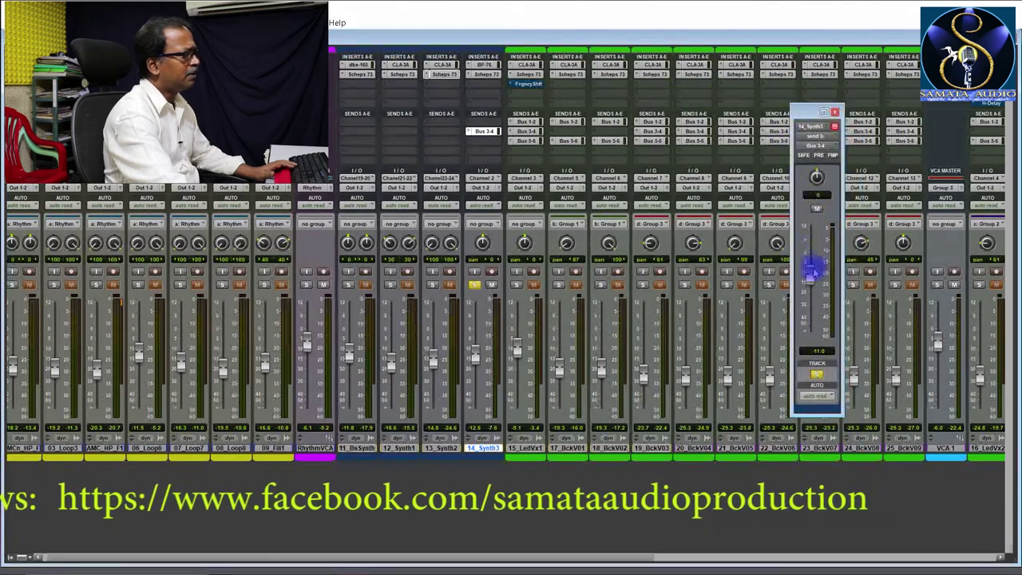
key(space)
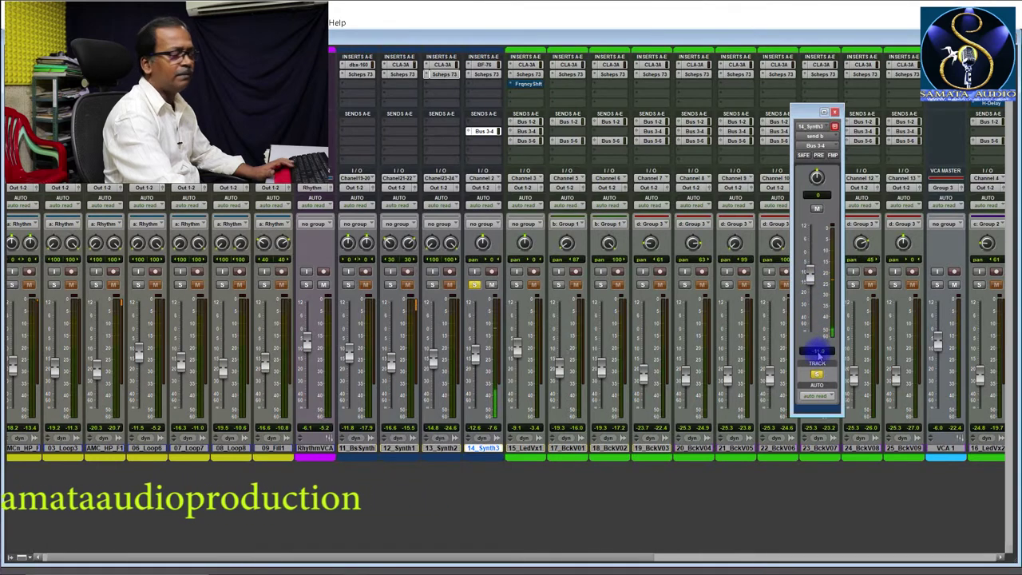
key(space)
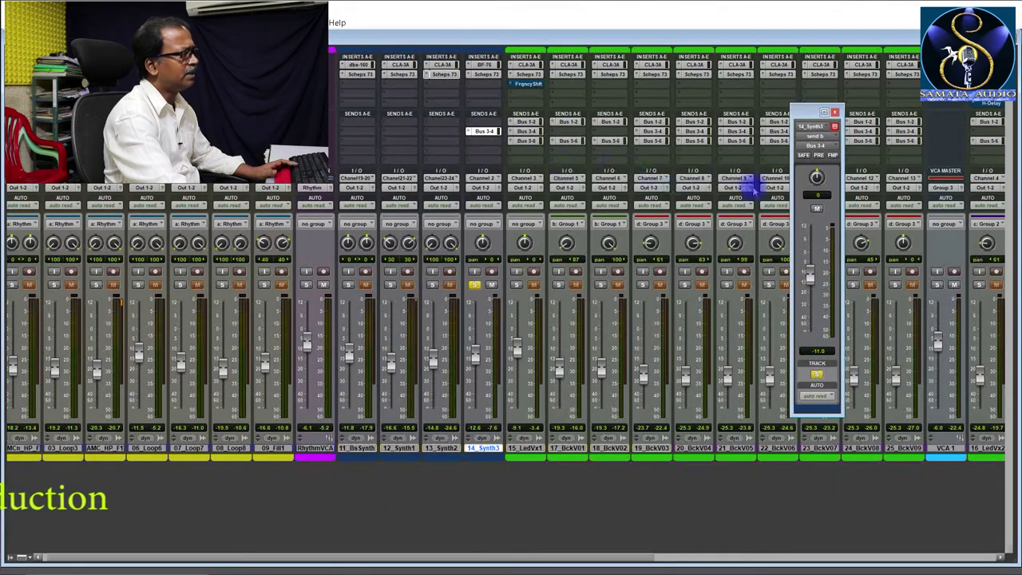
Step: Examine the Dly track's incoming signal and its H-Delay settings while playing 14_Synth3
drag(434, 555, 792, 561)
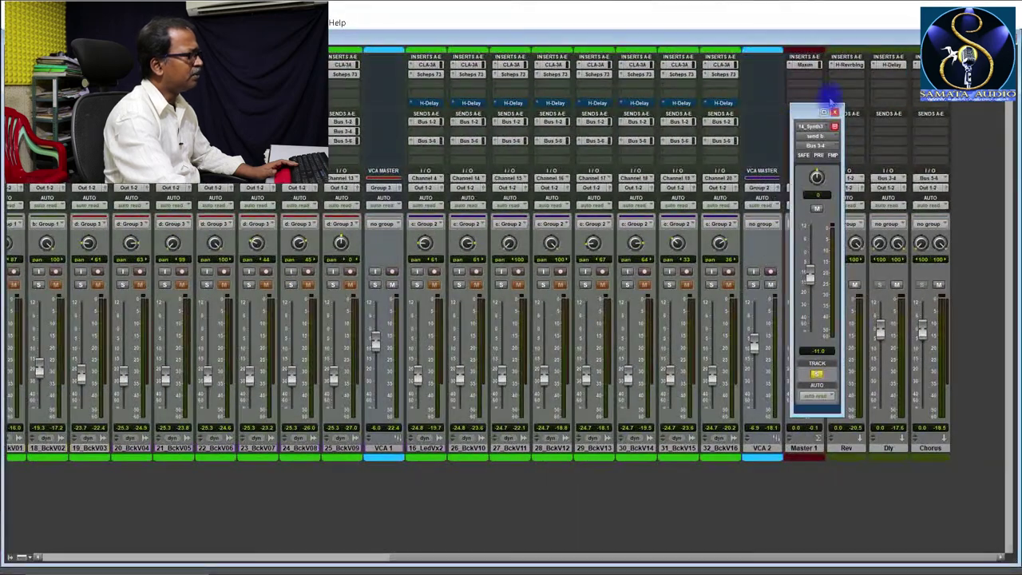
drag(806, 112, 763, 66)
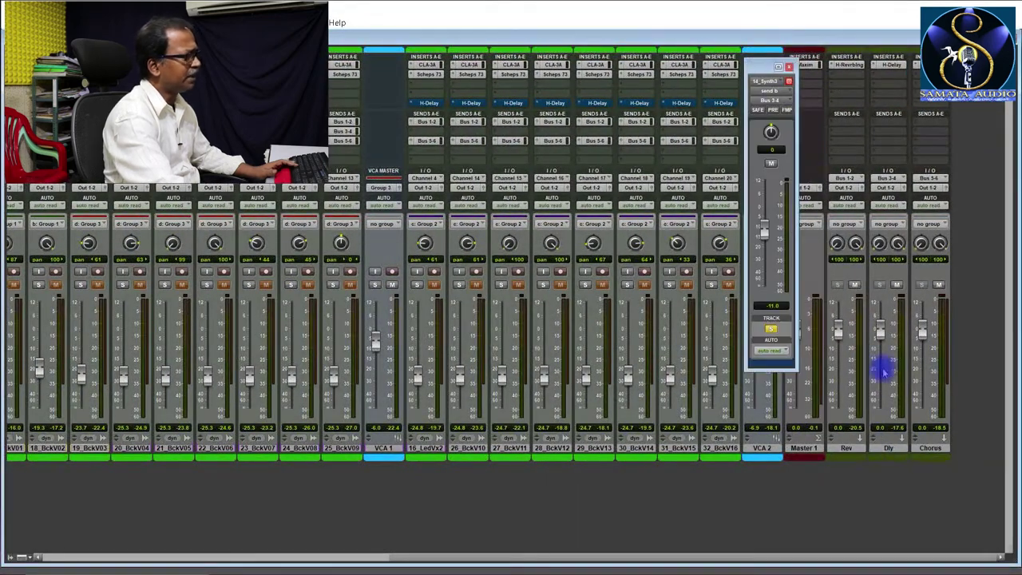
key(space)
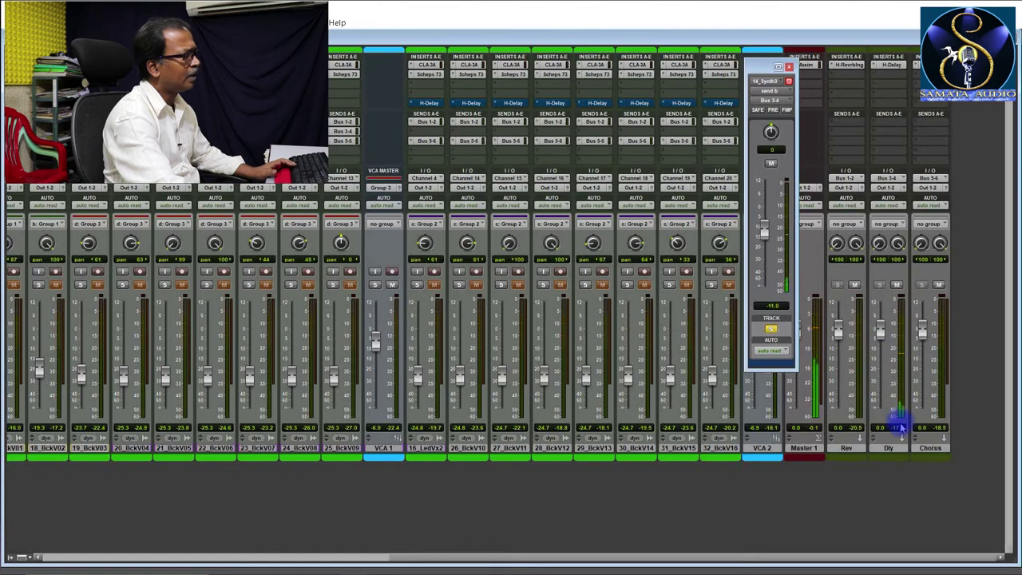
click(892, 68)
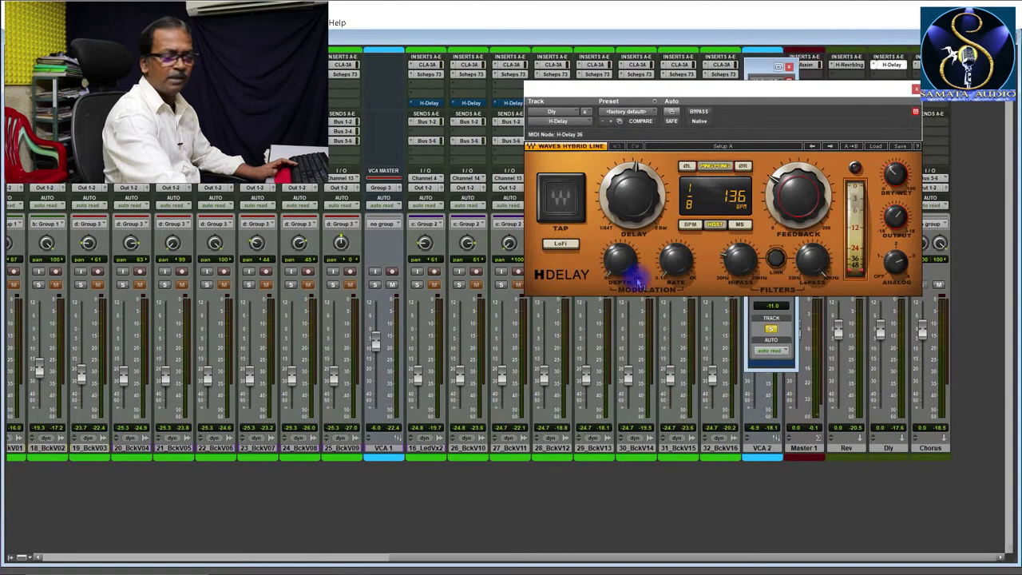
drag(742, 90, 562, 83)
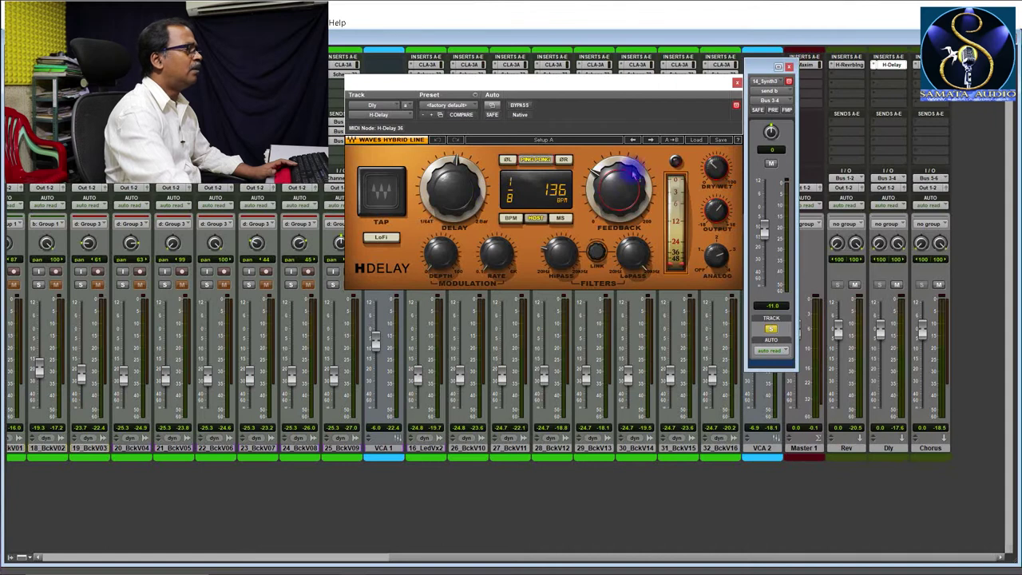
key(space)
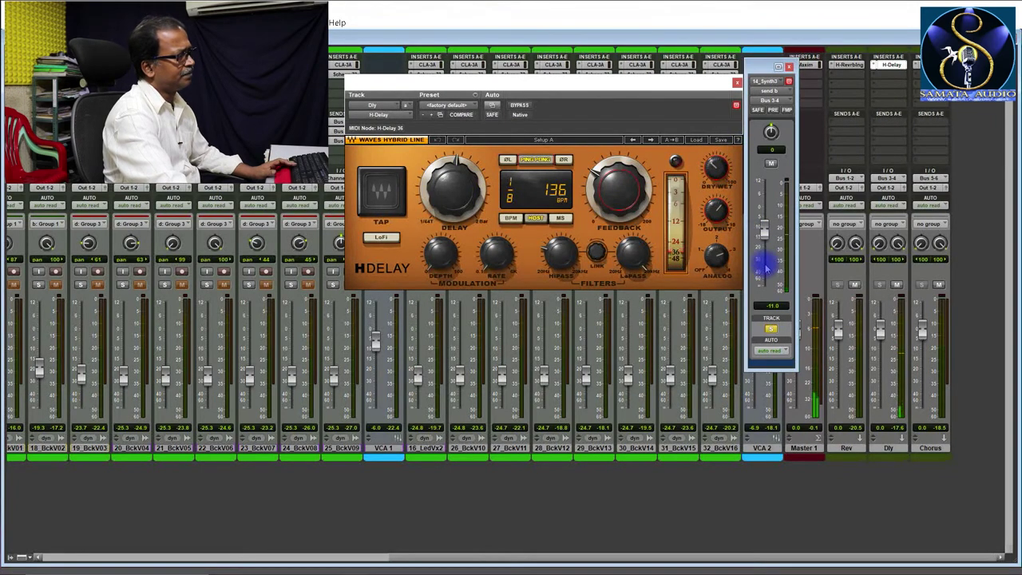
key(space)
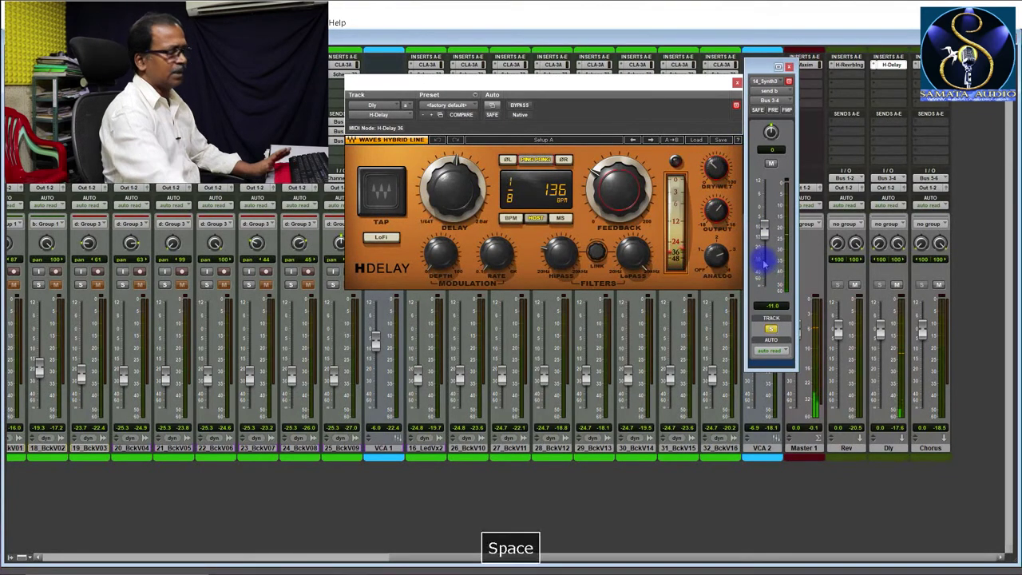
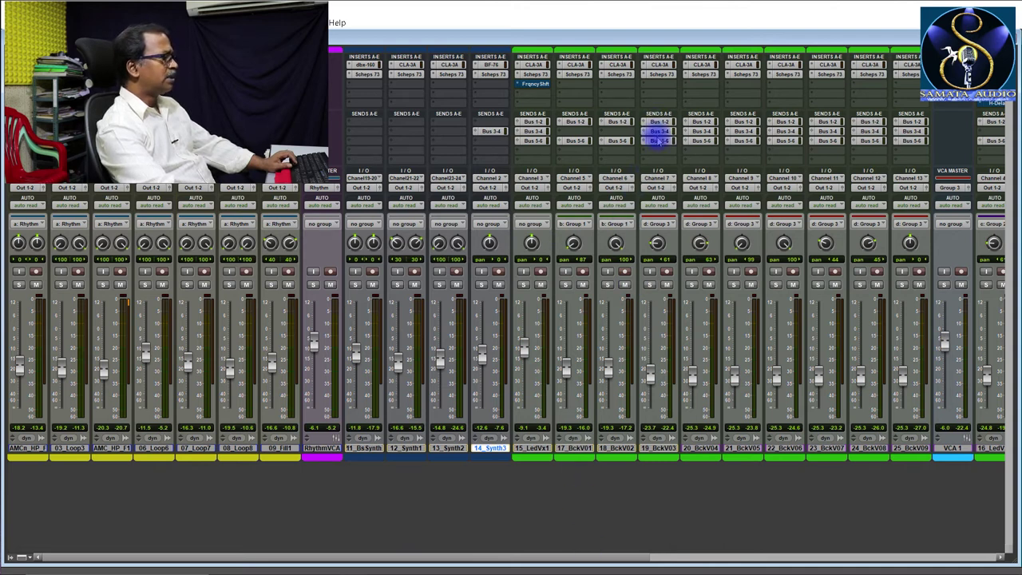
Step: Bring the Rev, Dly and Chorus return tracks into view and check which bus feeds the Rev track's input
drag(612, 557, 976, 557)
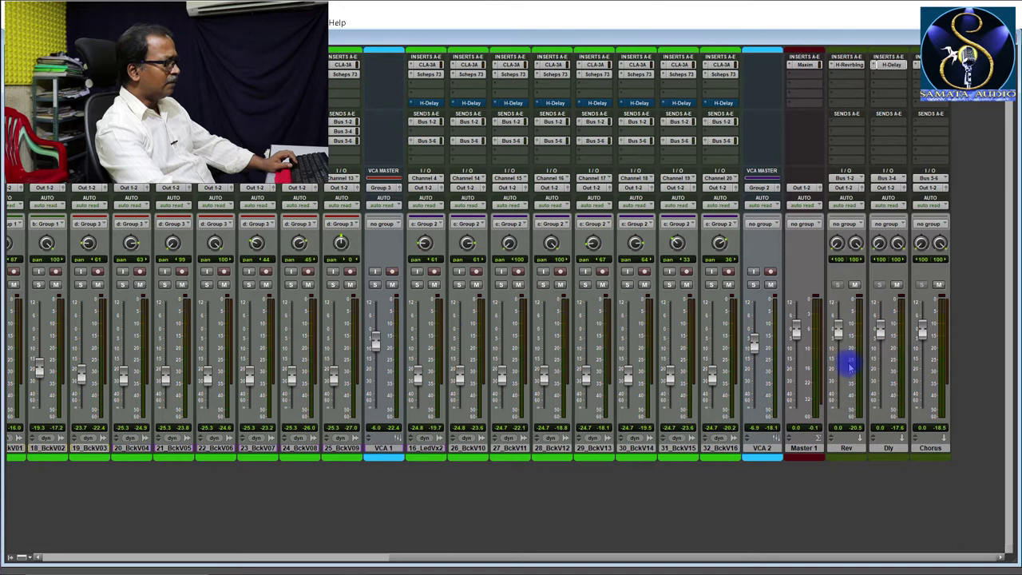
click(932, 449)
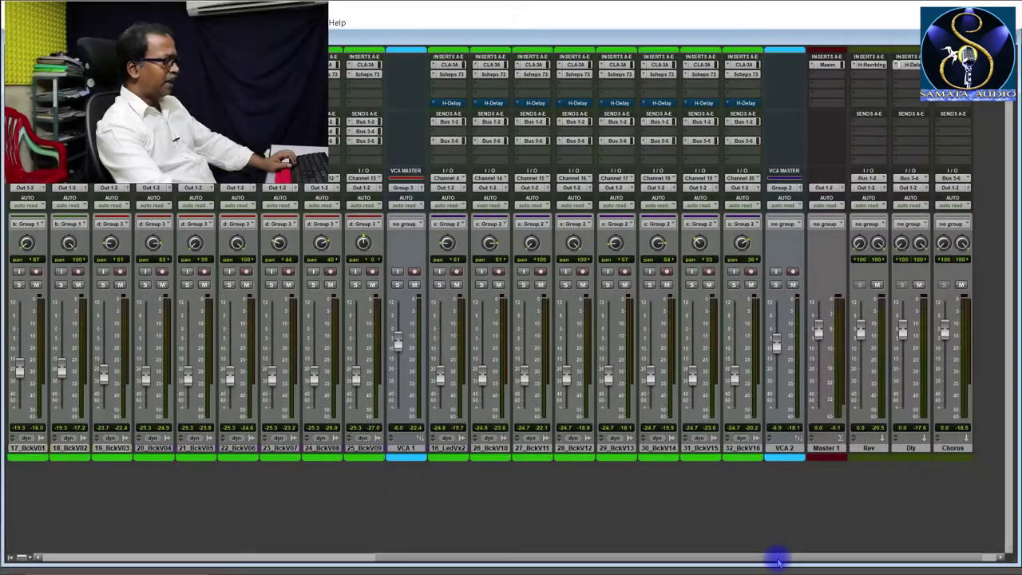
drag(776, 556, 764, 564)
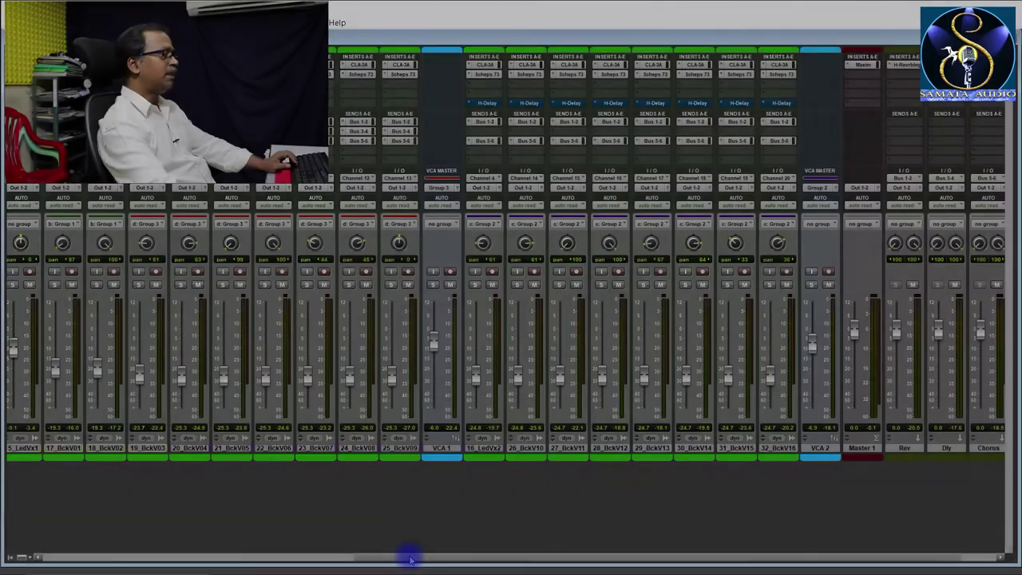
drag(407, 545, 456, 545)
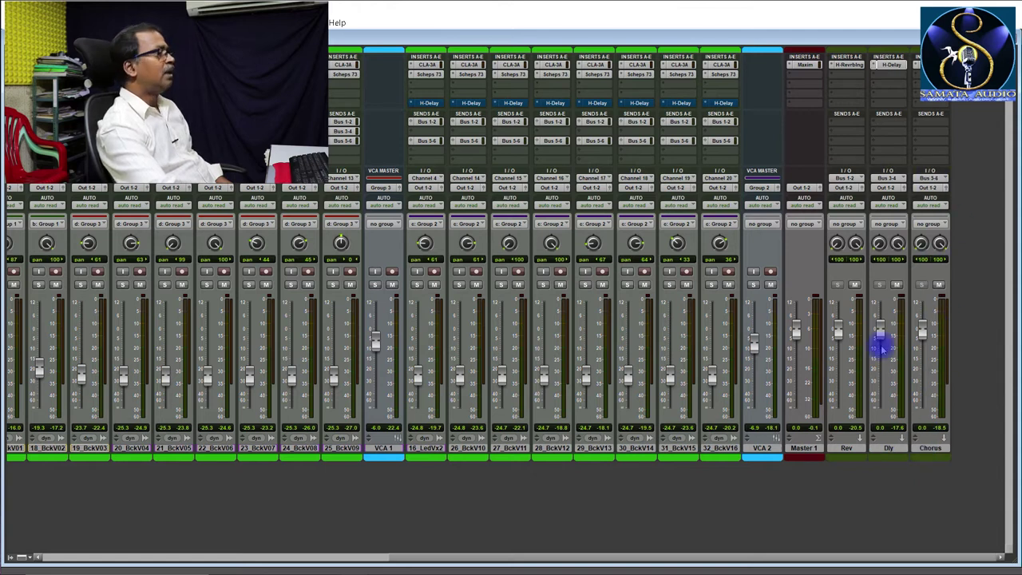
click(858, 178)
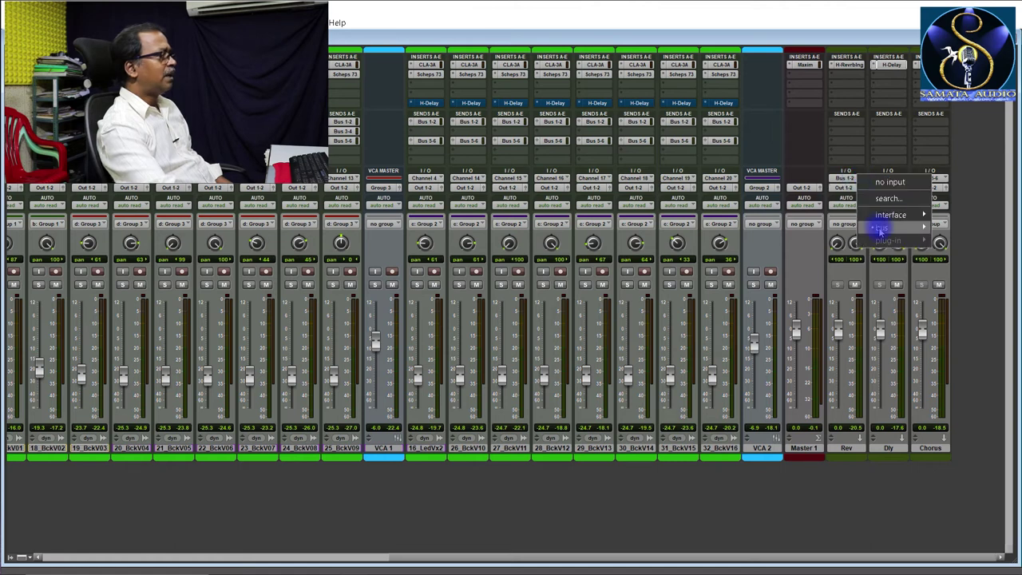
mouse_move(879, 227)
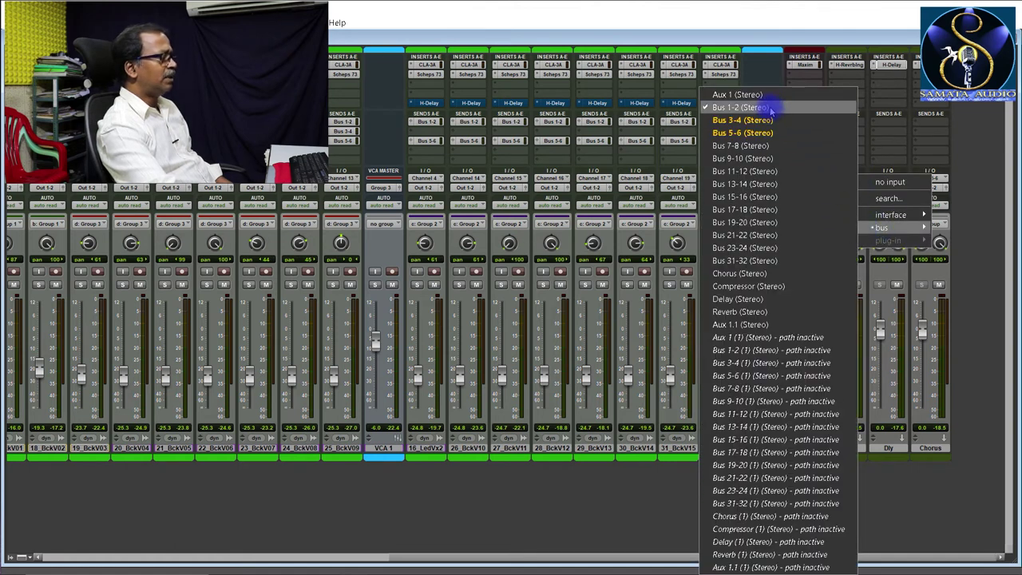
click(968, 169)
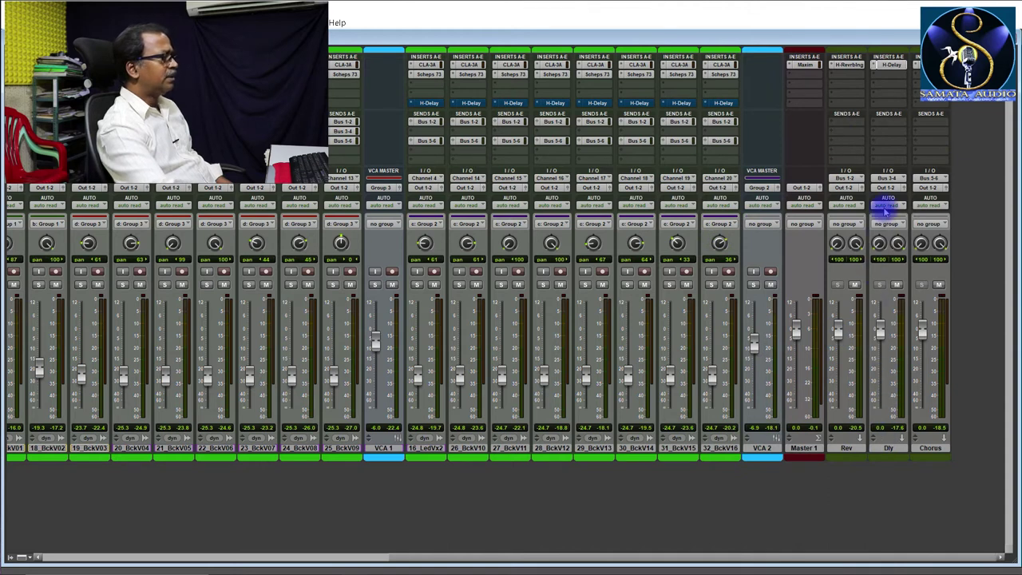
Step: Check the input bus assignments of the Dly and Chorus tracks, keeping Bus 3-4 and Bus 5-6 selected
click(887, 179)
mouse_move(913, 227)
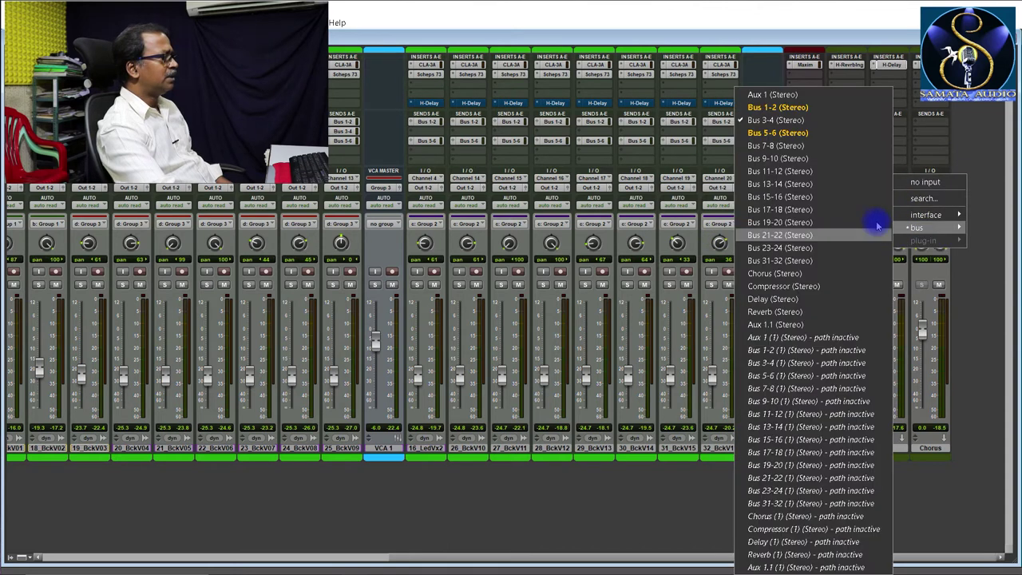
click(823, 120)
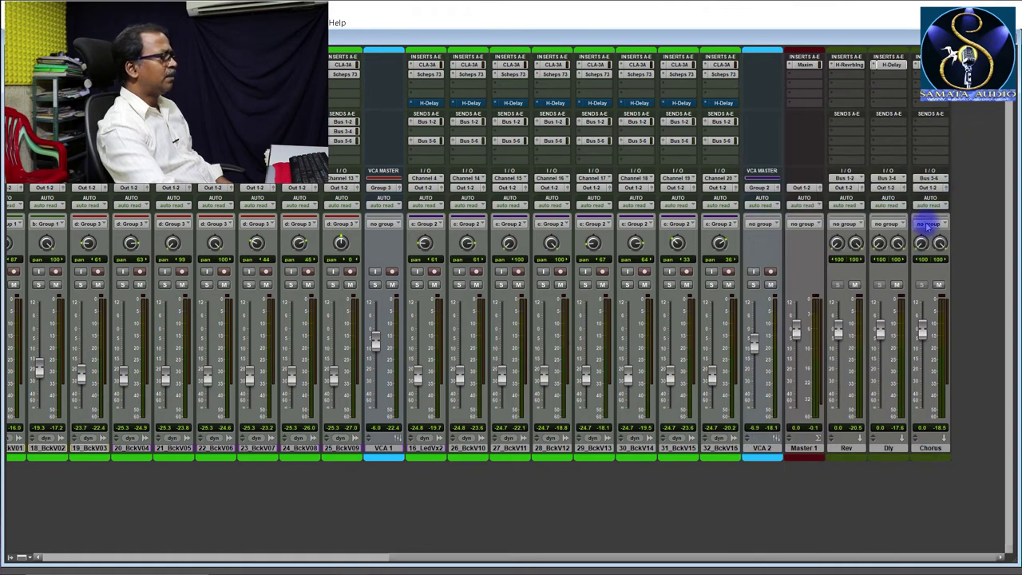
click(934, 178)
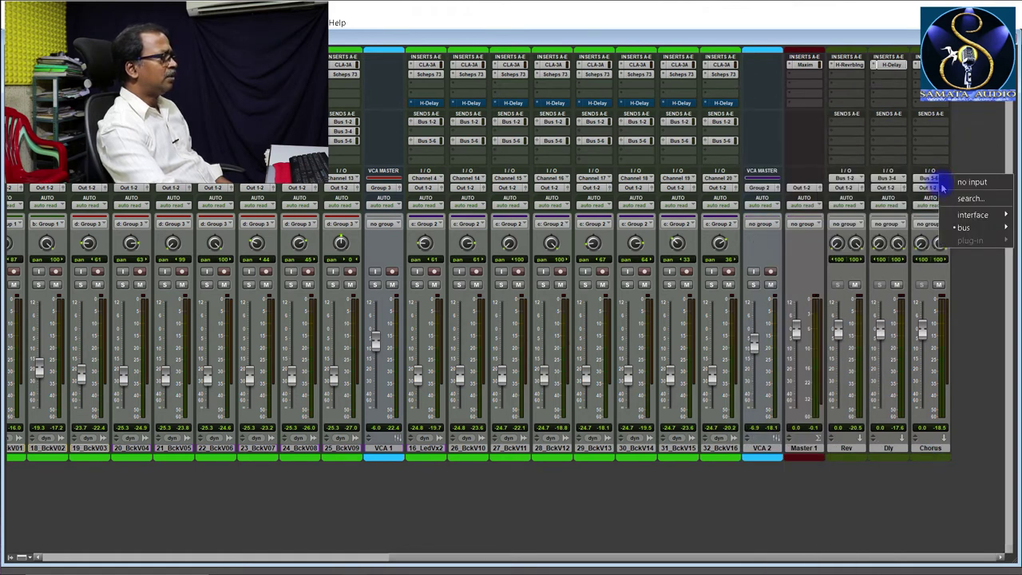
mouse_move(958, 228)
click(853, 134)
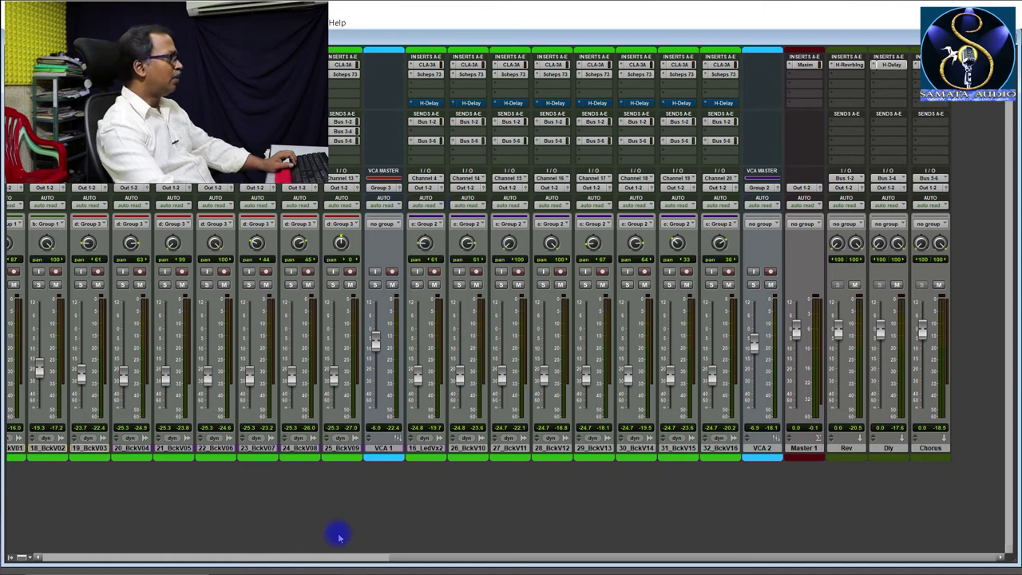
Step: Solo the lead vocal track 15_LedVx1 and start playback
drag(425, 561, 242, 548)
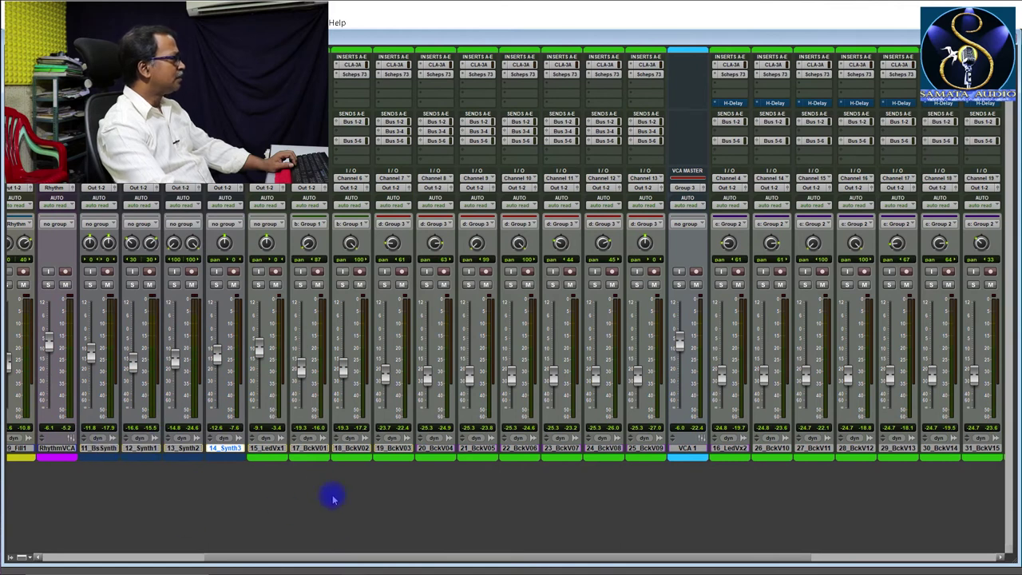
drag(331, 554, 285, 563)
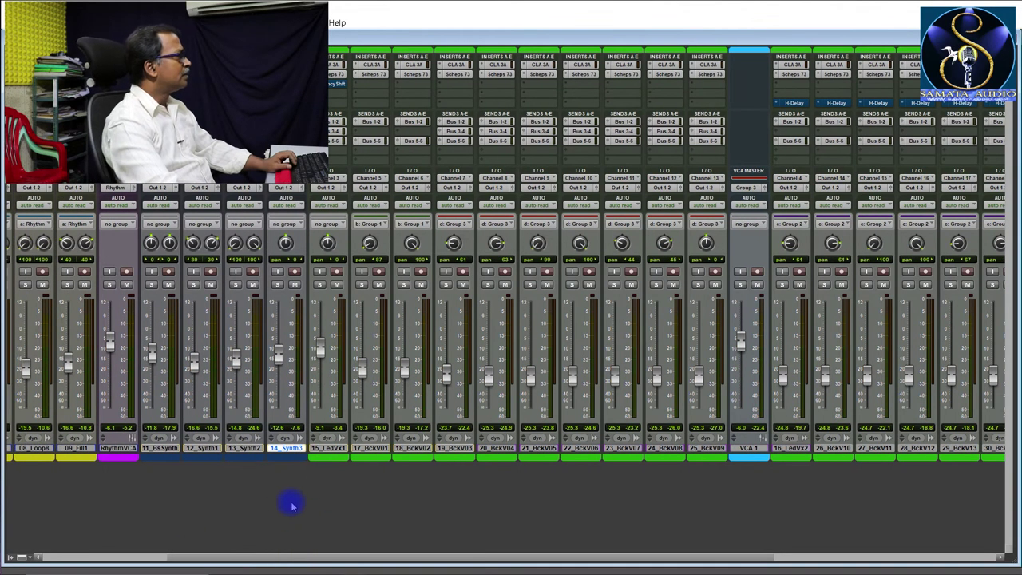
click(318, 449)
click(319, 284)
key(space)
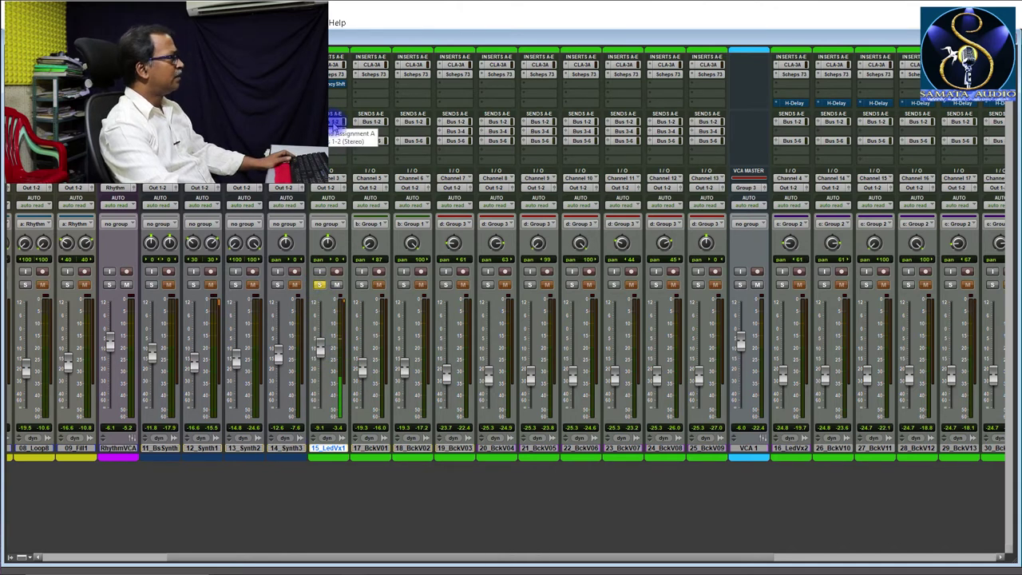
Step: Select the 15_LeadVox1 passage from 2:03.529 to 2:31.764 in the Edit window and play it from the mixer
key(ctrl)
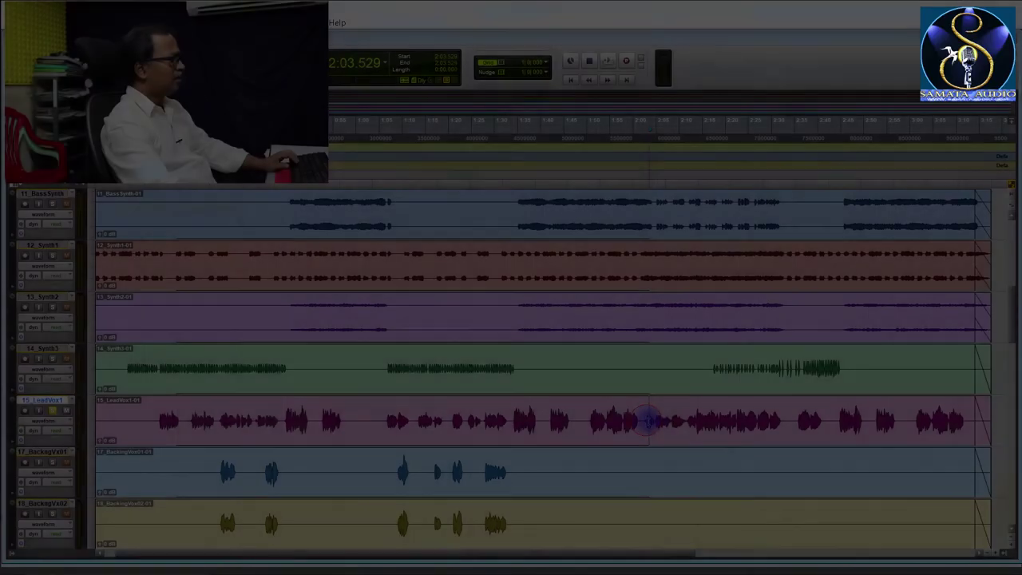
drag(650, 422, 776, 427)
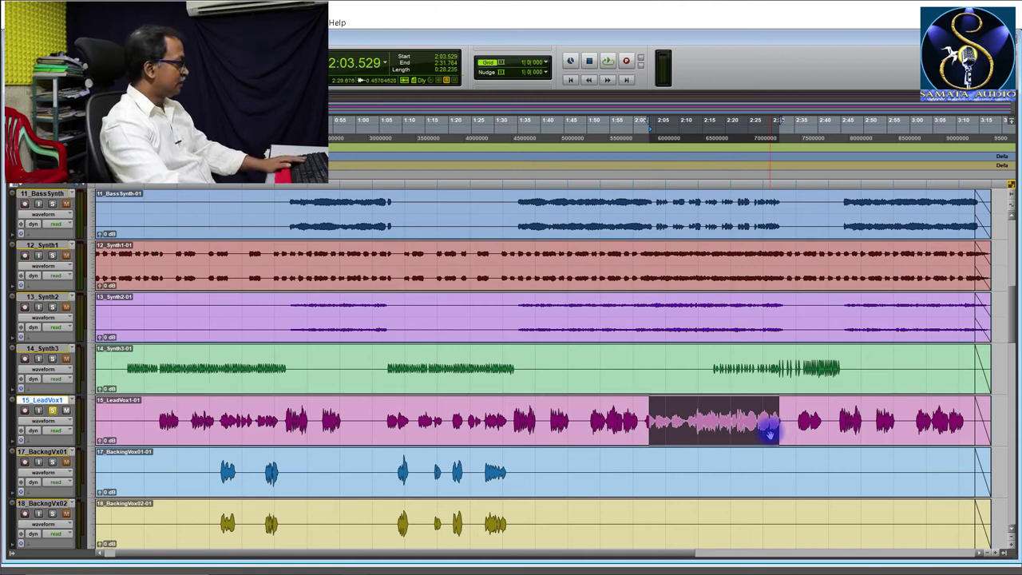
key(ctrl+equal)
key(space)
key(space)
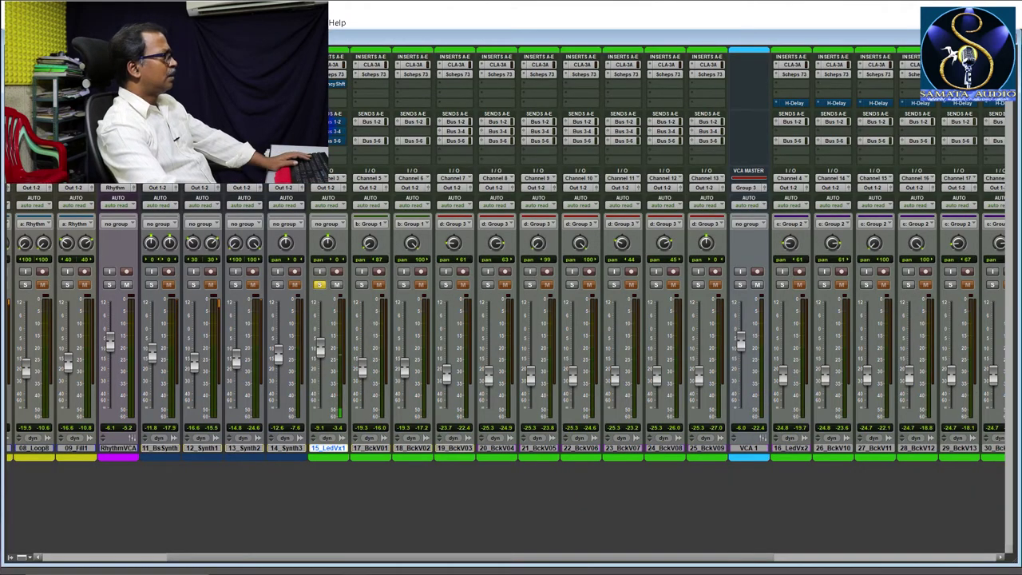
Step: Examine the Bus 1-2 send level of 15_LedVx1 and the Rev track's H-Reverb settings and level while playing the vocal
click(334, 121)
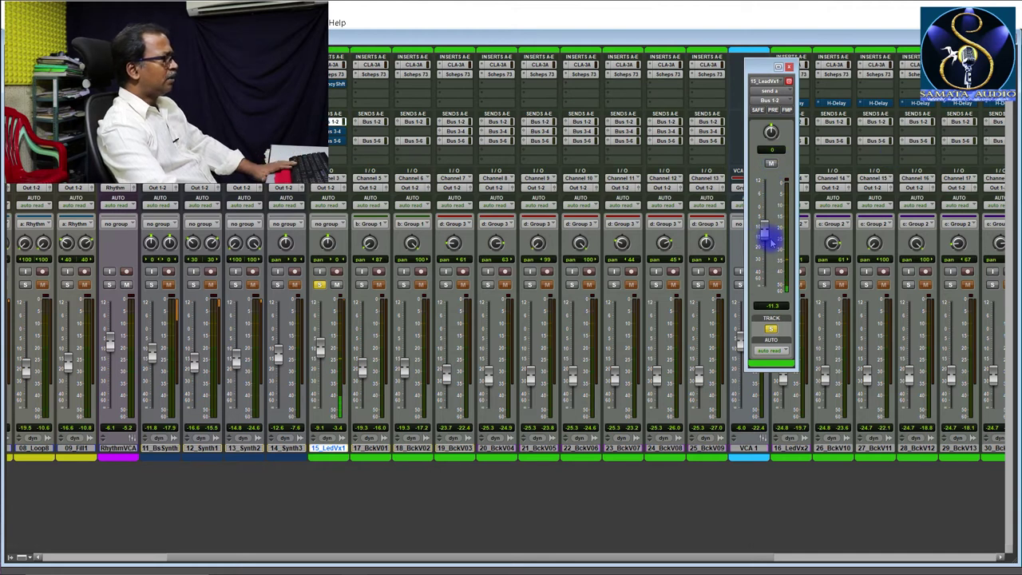
key(space)
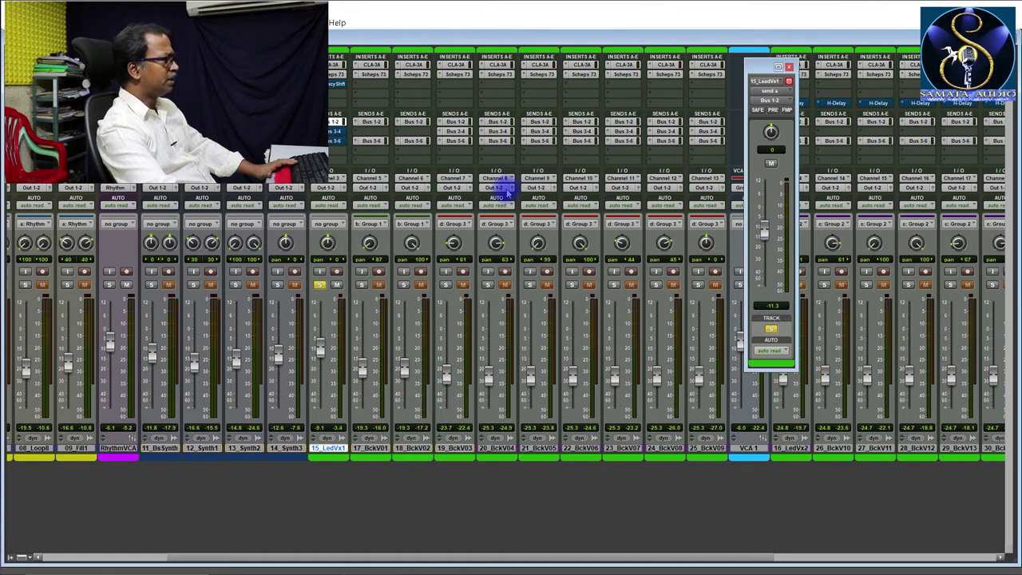
drag(406, 556, 630, 562)
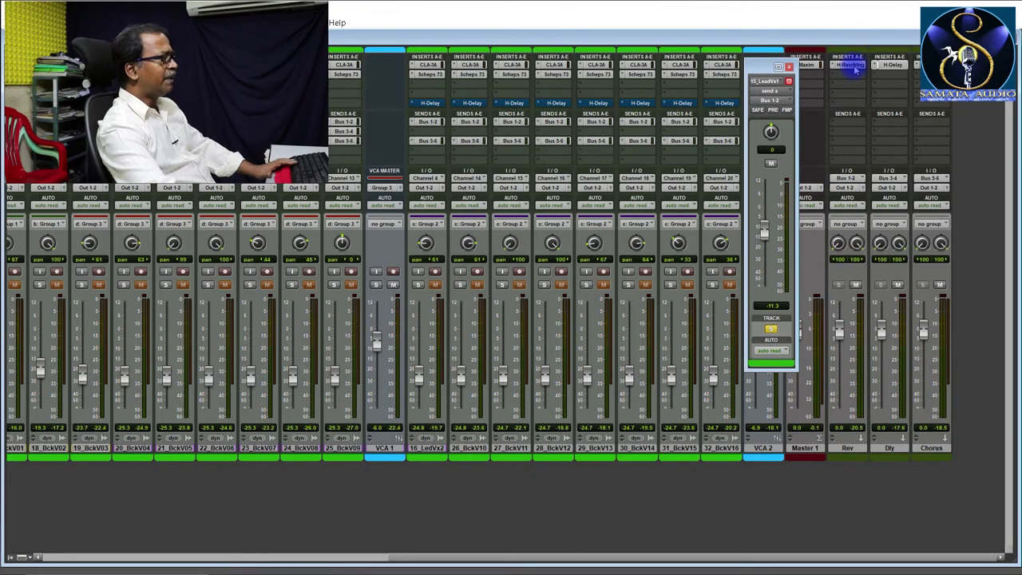
click(852, 66)
drag(622, 83, 532, 57)
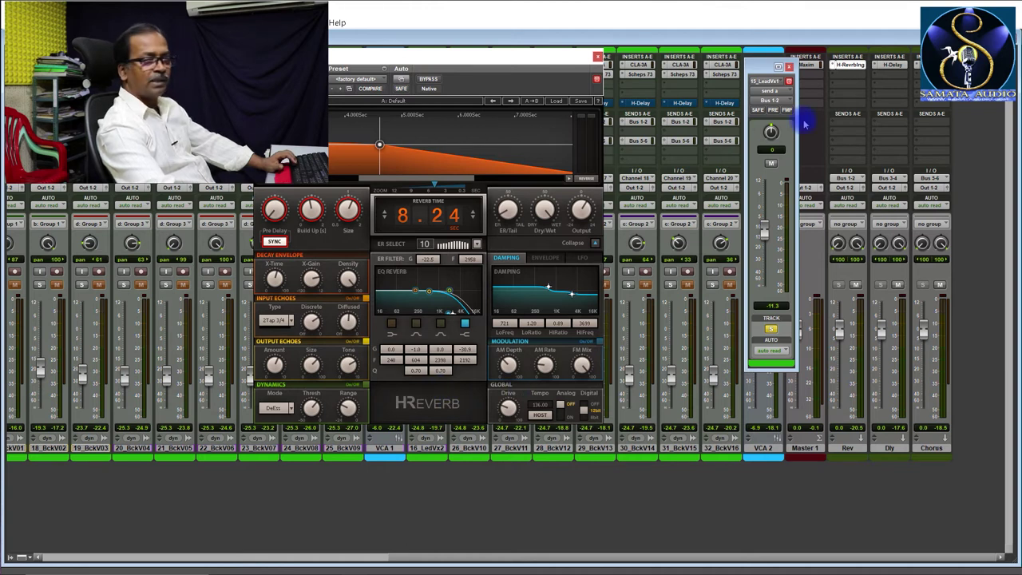
key(space)
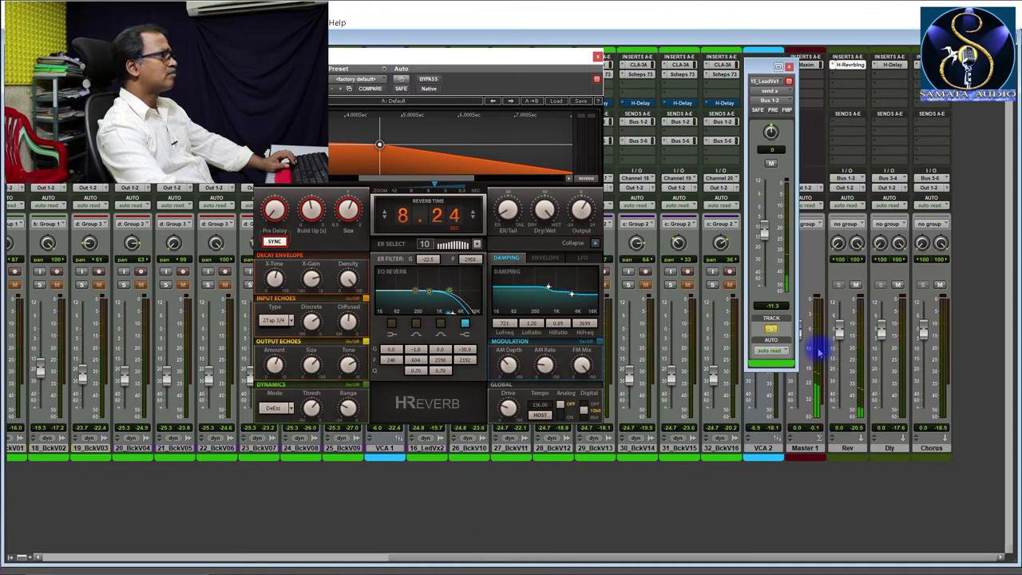
key(space)
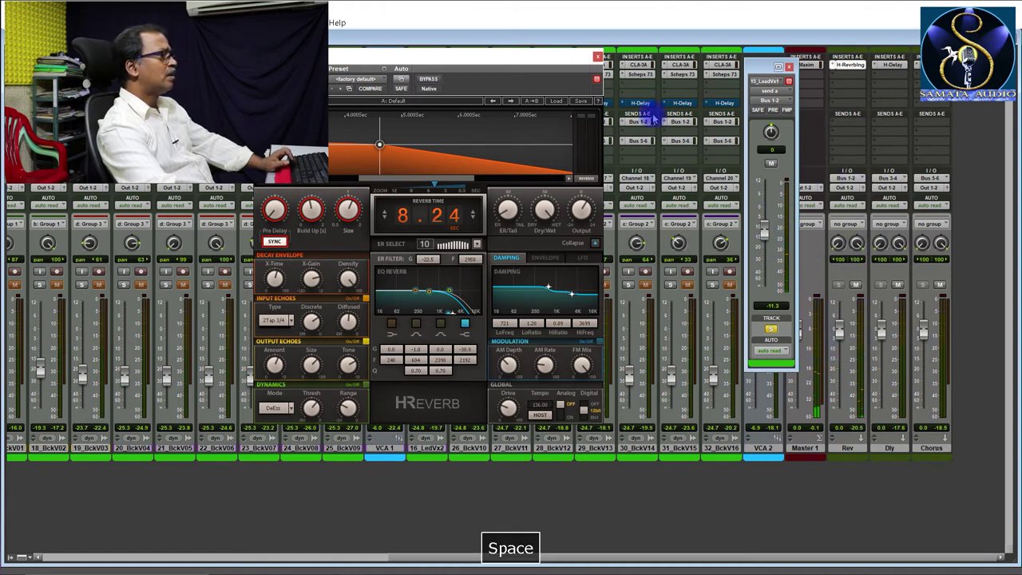
click(597, 55)
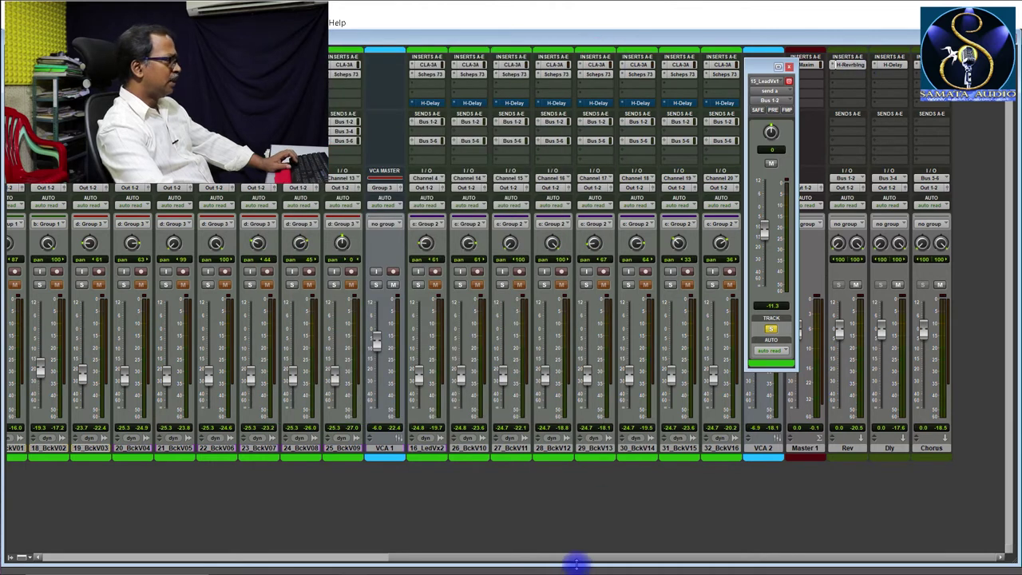
Step: Examine the Bus 5-6 send level of 15_LedVx1 and the Chorus track's Renaissance Compressor while playing the vocal
drag(566, 561, 372, 534)
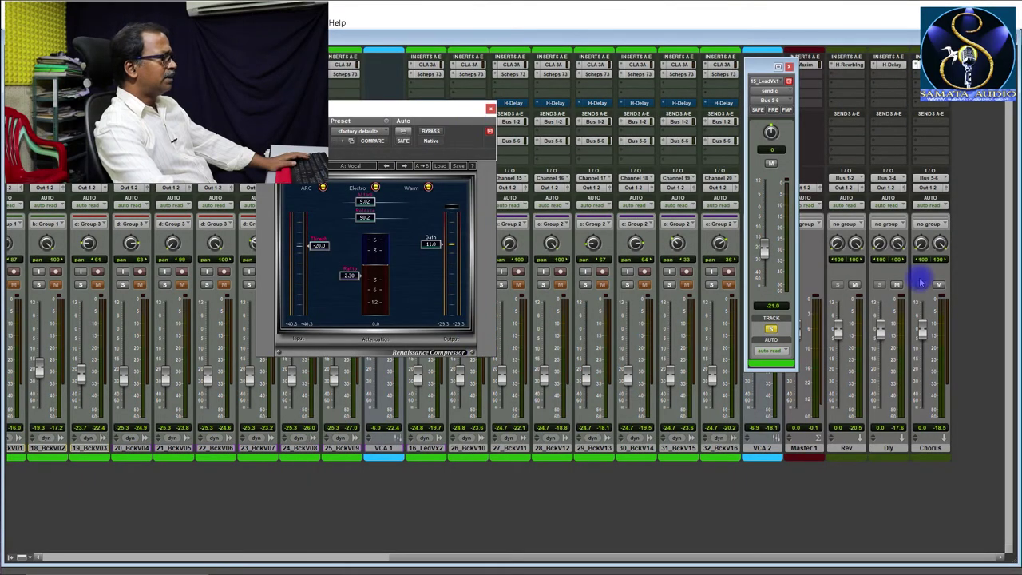
key(space)
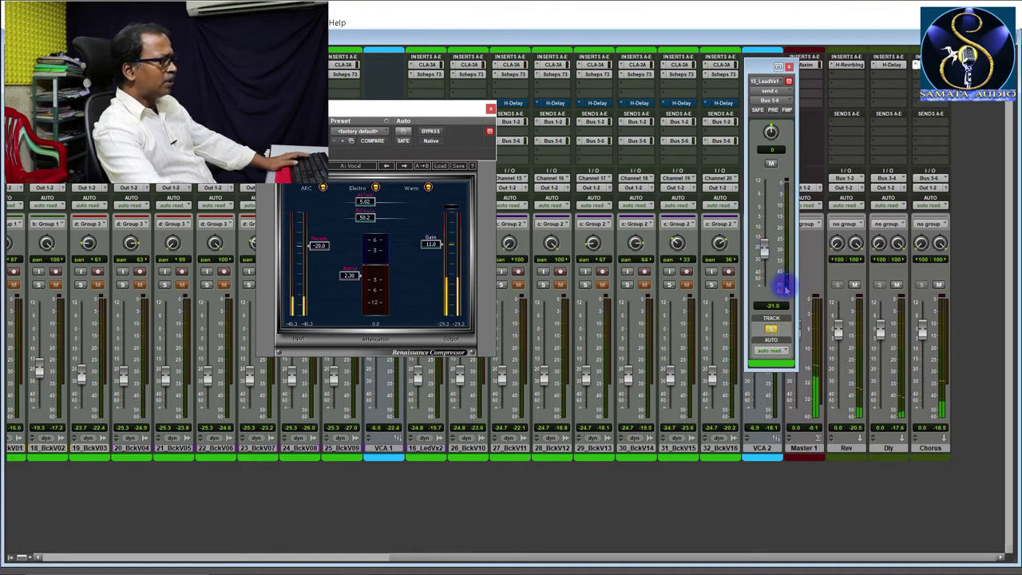
key(space)
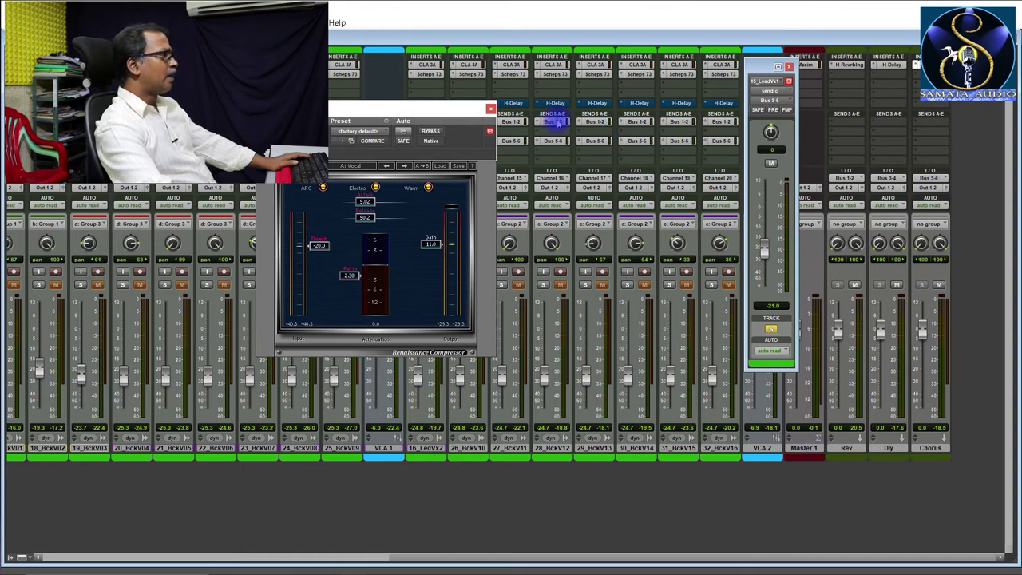
click(490, 108)
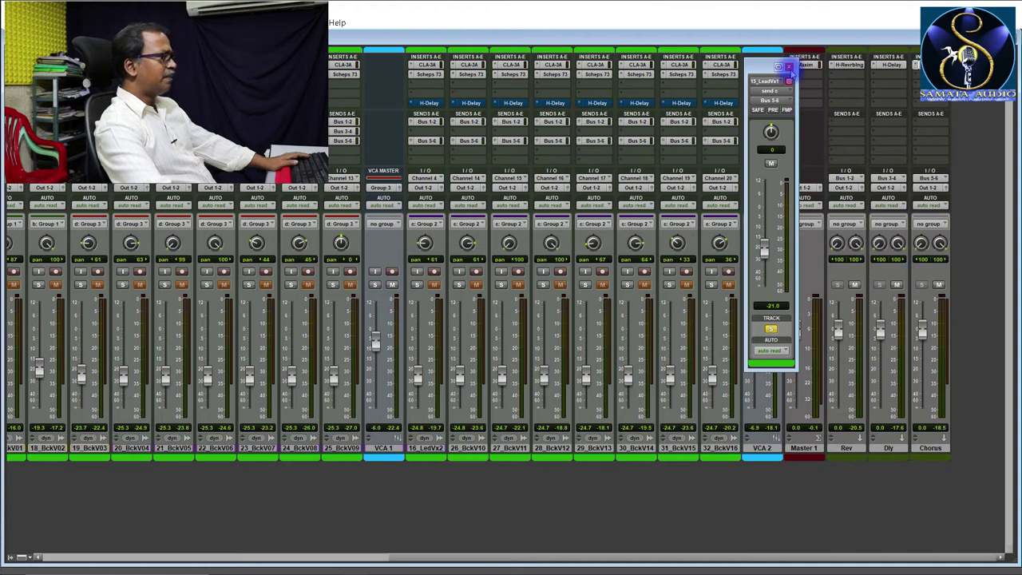
click(789, 67)
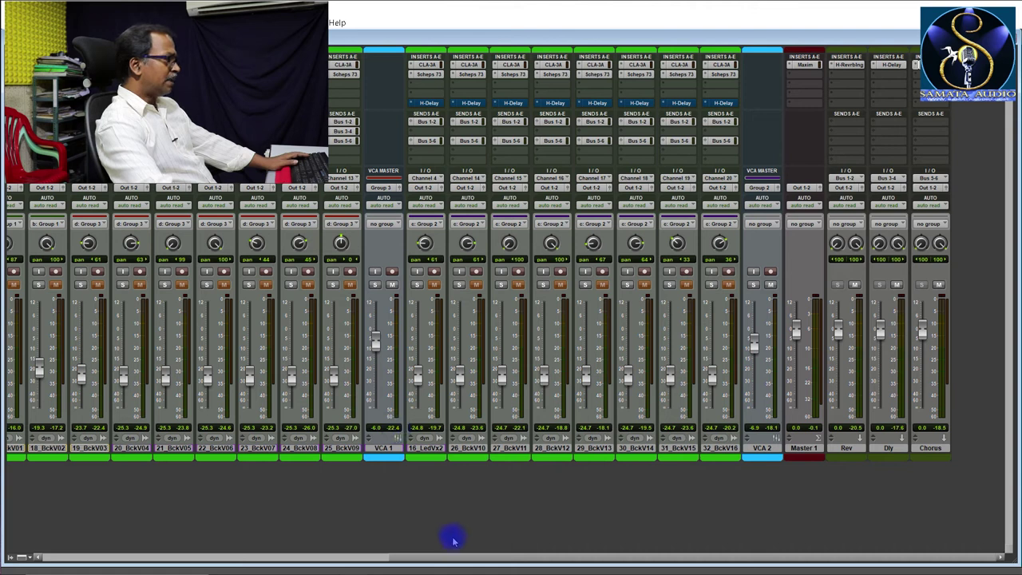
Step: Review the Bus 1-2 send level of 15_LedVx1 in its own fader window and take the track out of solo
drag(450, 557, 148, 559)
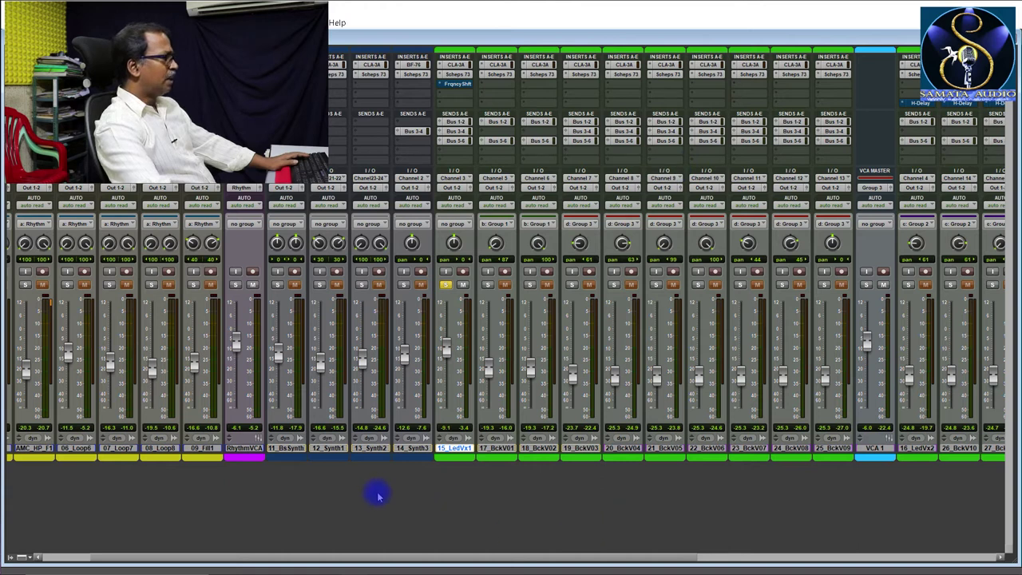
drag(388, 557, 479, 559)
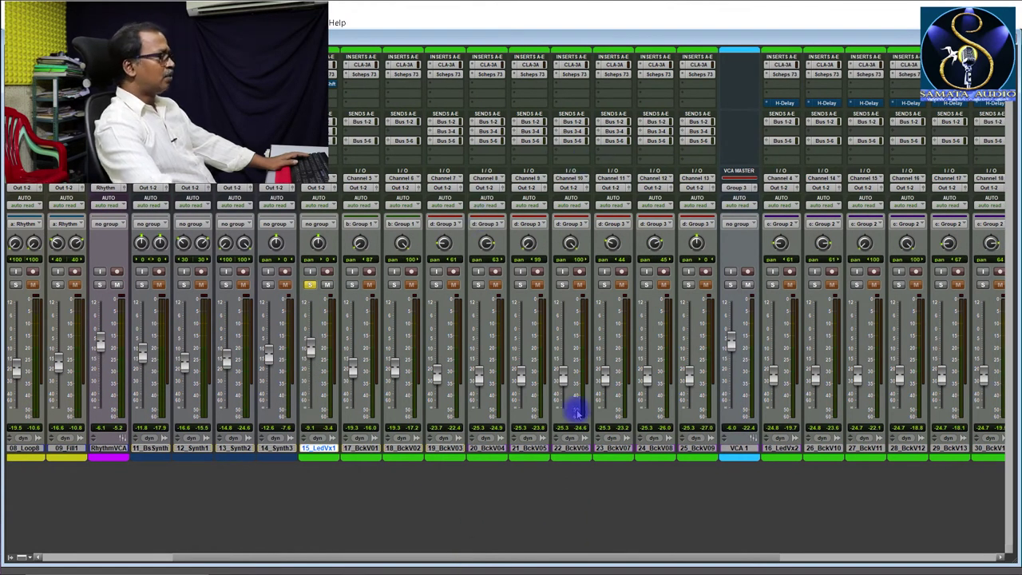
drag(566, 557, 369, 548)
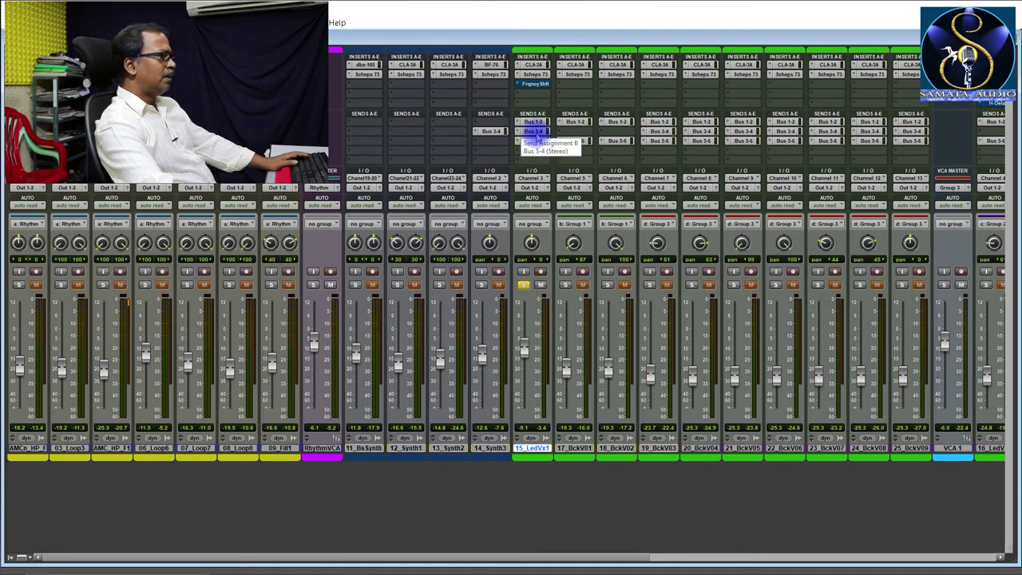
click(535, 132)
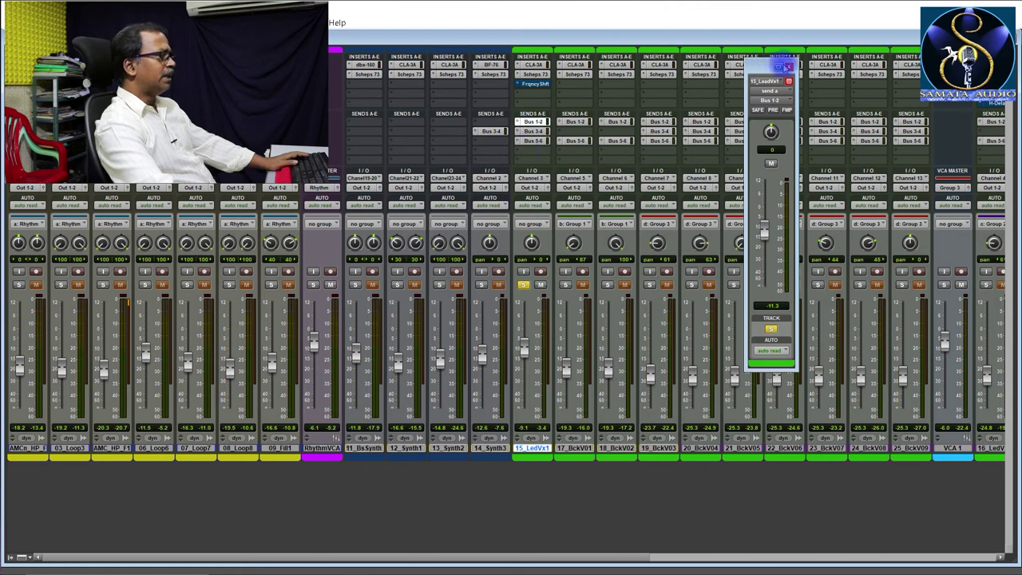
click(788, 66)
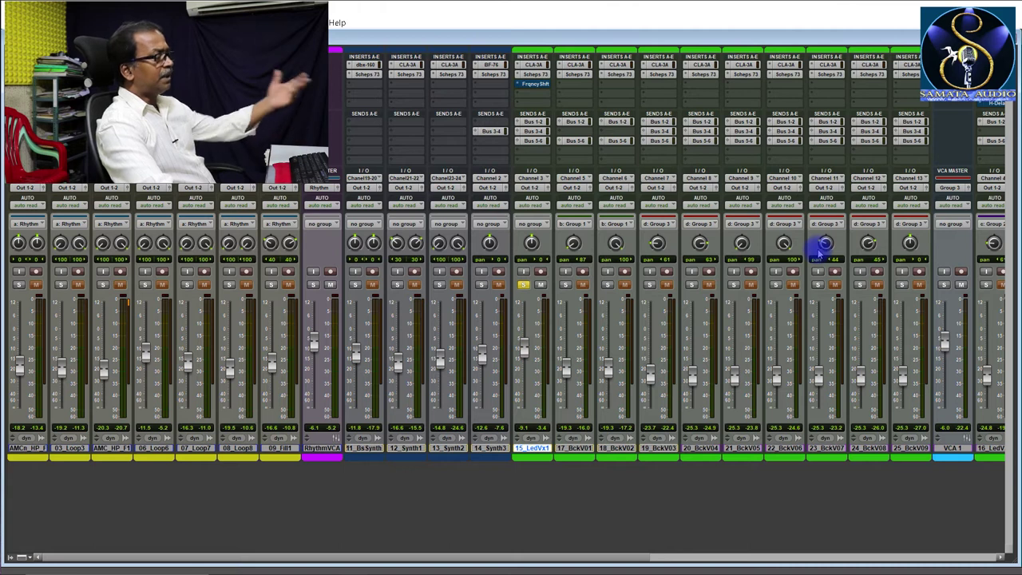
click(524, 285)
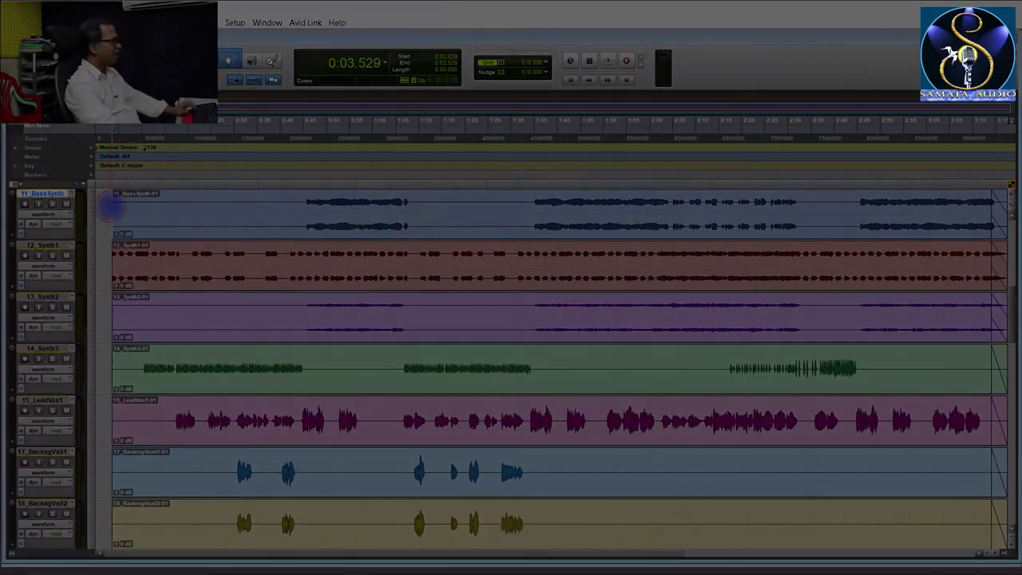
Step: Play the full mix from 0:03.529 through the second 14_Synth3 passage and stop playback
key(space)
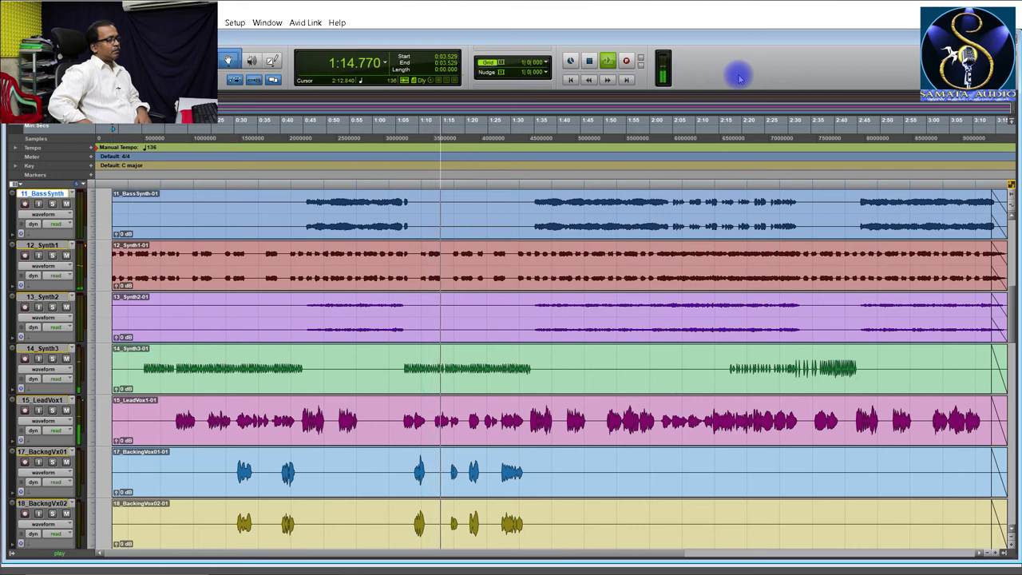
key(space)
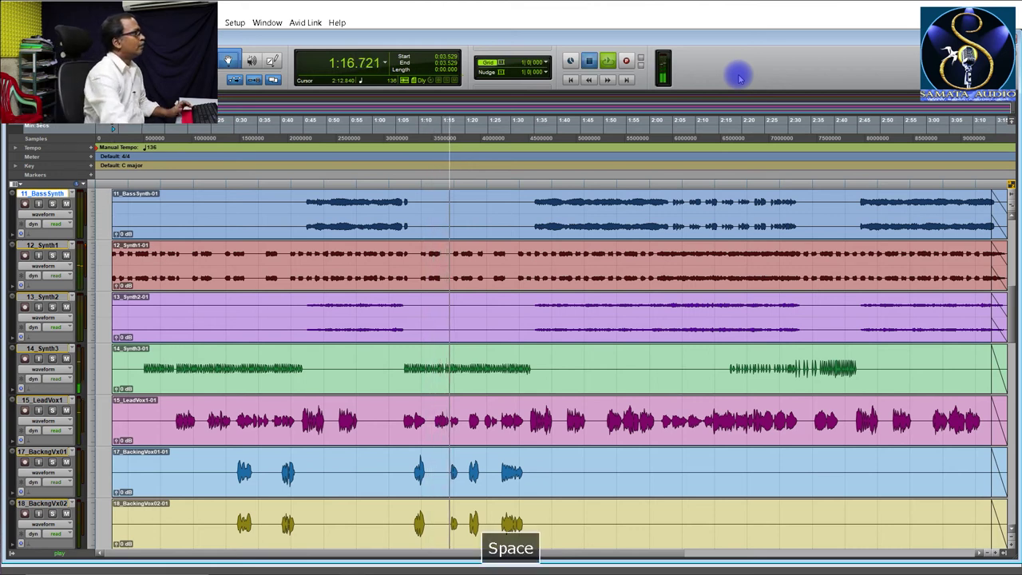
Step: Select 1:08.823 to 1:10.588 on 13_Synth2, start playback and briefly solo 14_Synth3 in the mixer to hear it alone
drag(417, 304, 412, 306)
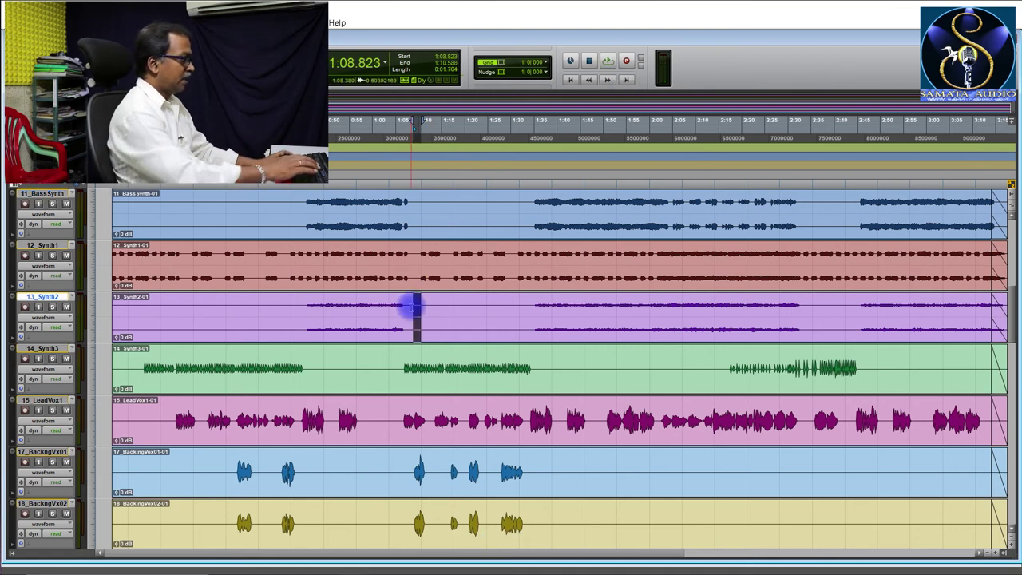
key(ctrl+equal)
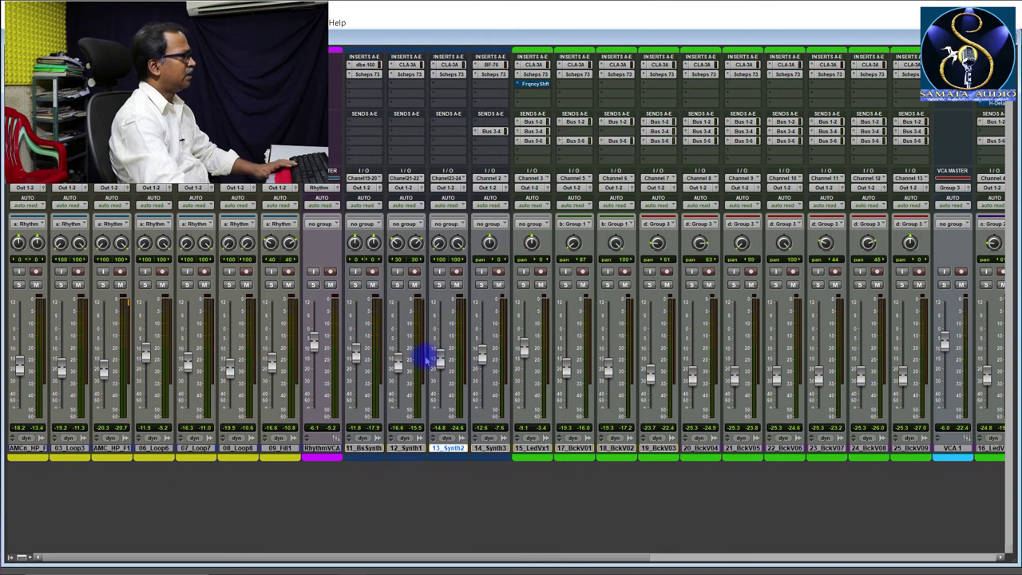
key(space)
click(483, 284)
key(space)
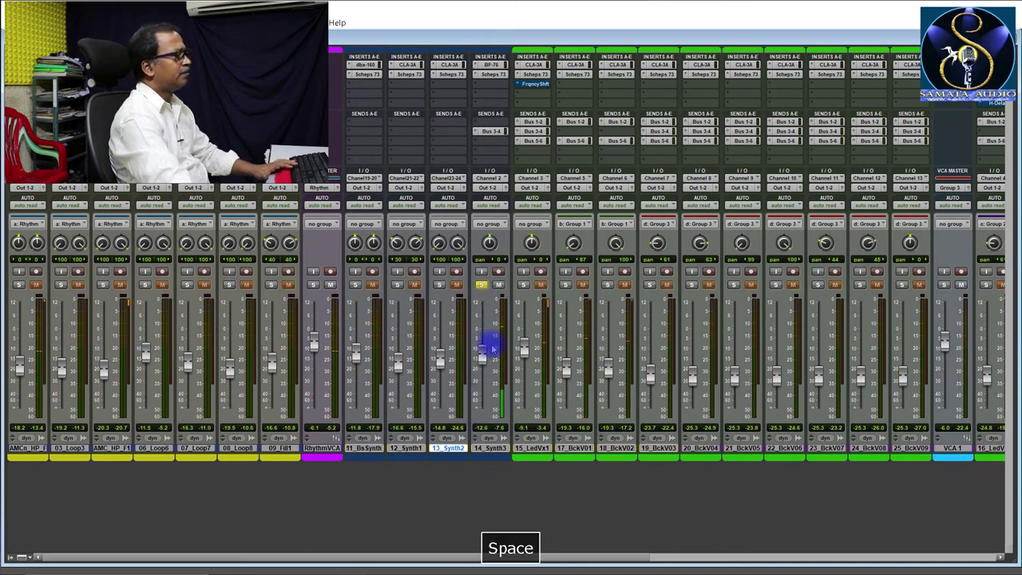
click(481, 285)
Step: Lower the 14_Synth3 fader to -13.1 dB, checking its balance against the full mix during playback
key(space)
key(ctrl)
drag(482, 358, 483, 367)
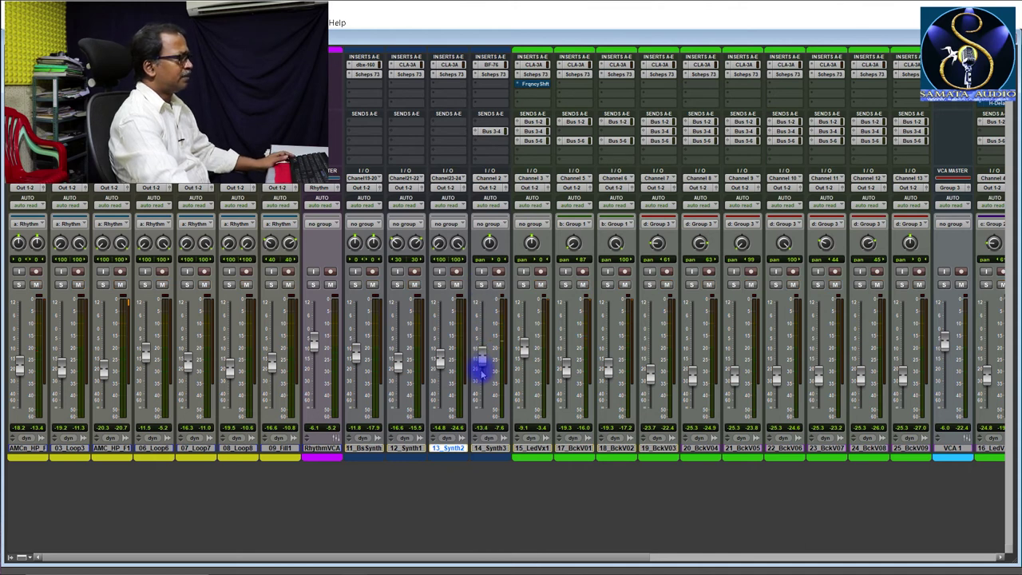
key(space)
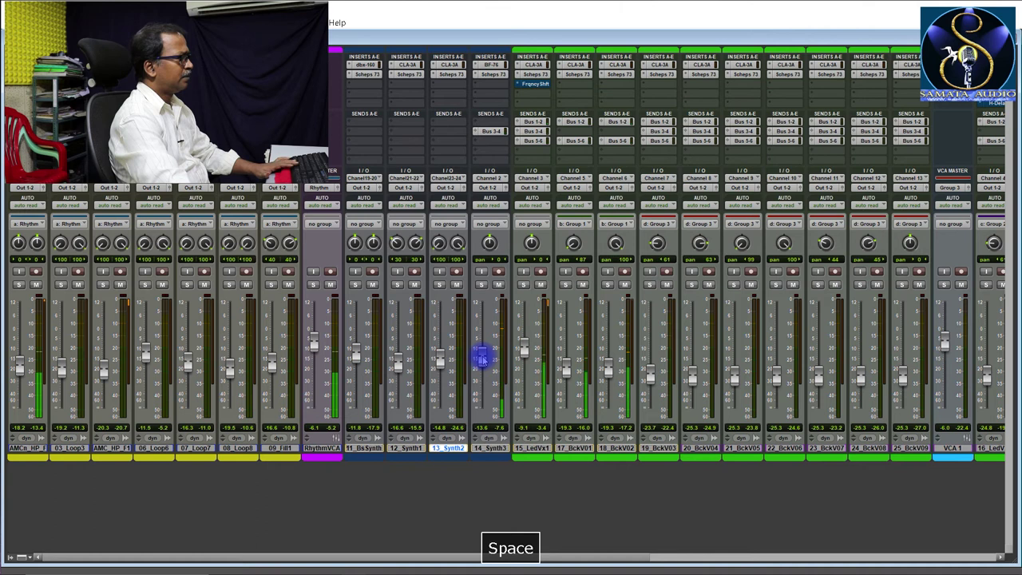
drag(483, 358, 483, 363)
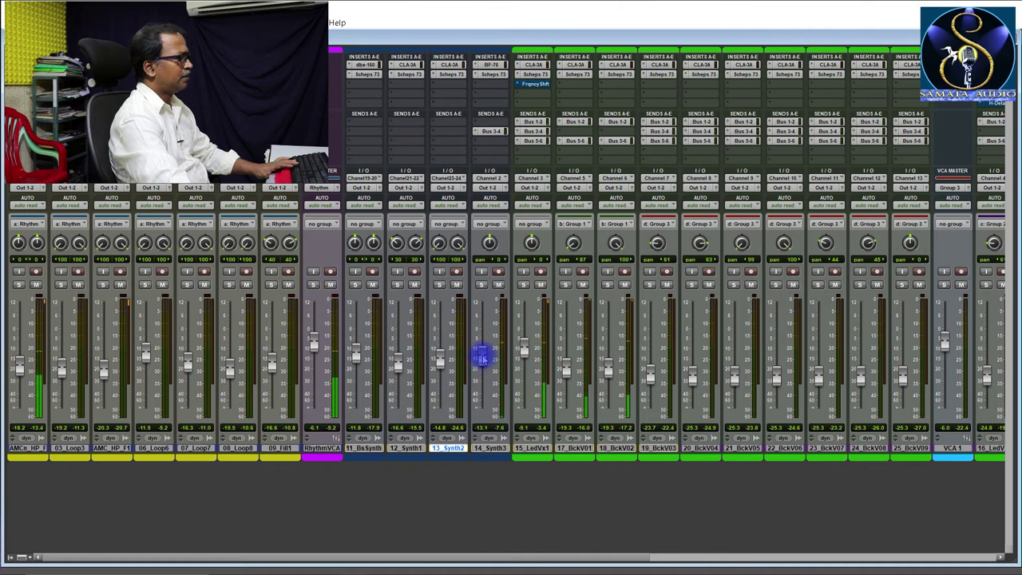
key(space)
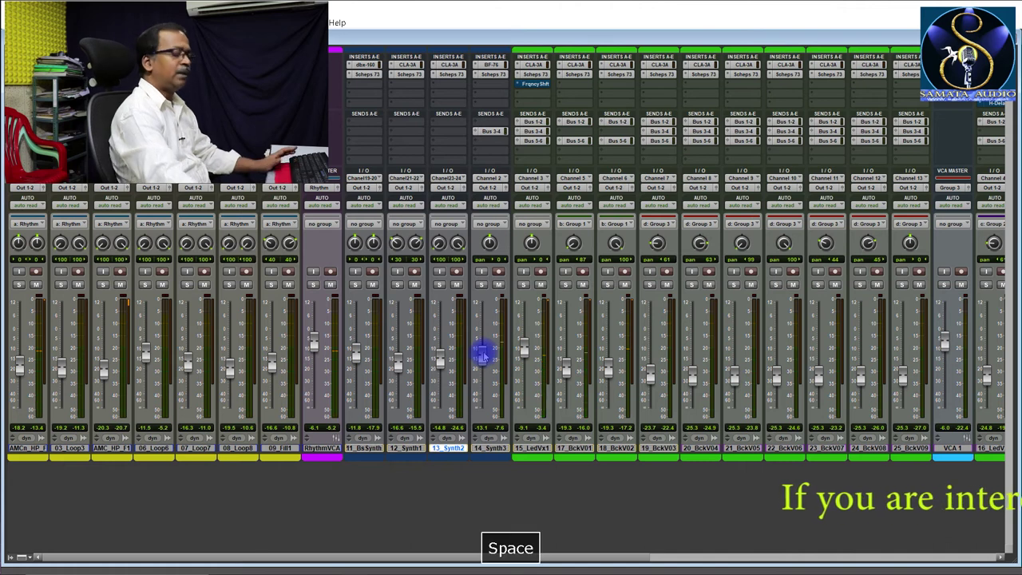
Step: Play the second 14_Synth3 passage from 1:07.058 and examine the rhythm, synth and vocal tracks in the Edit window and mixer
key(ctrl+equal)
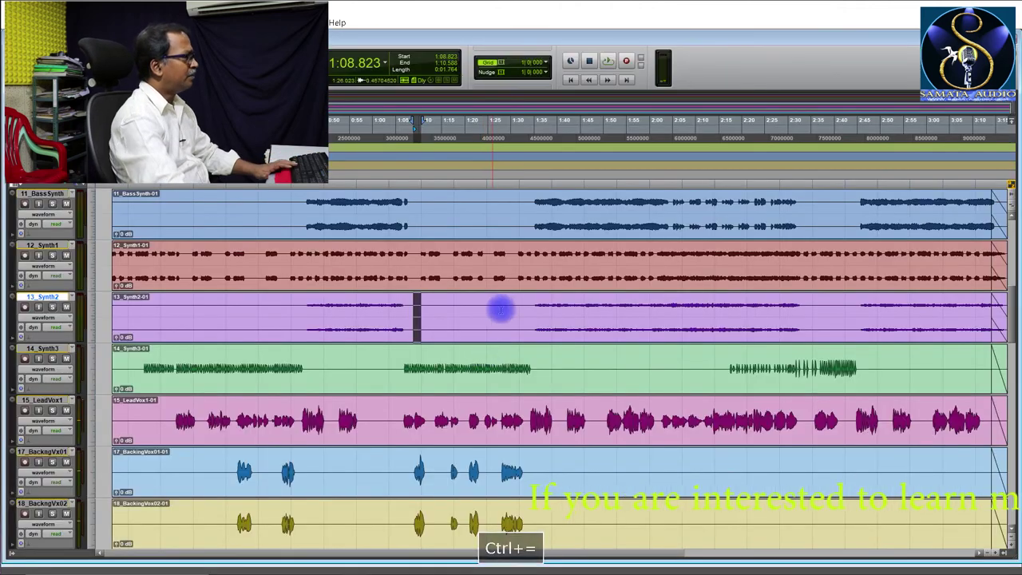
click(405, 365)
key(space)
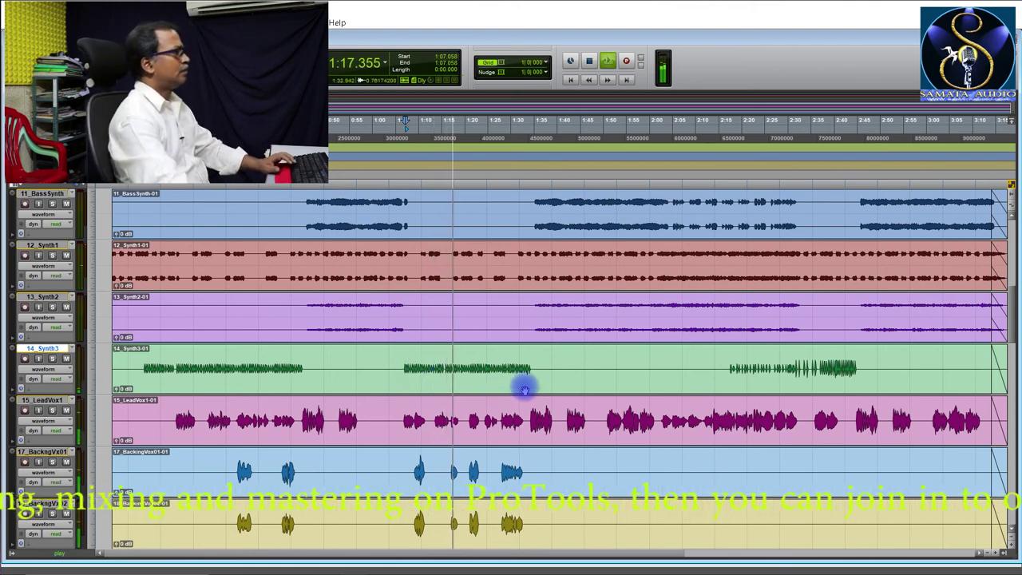
scroll(523, 388, up, 3)
scroll(525, 389, up, 2)
scroll(525, 389, down, 5)
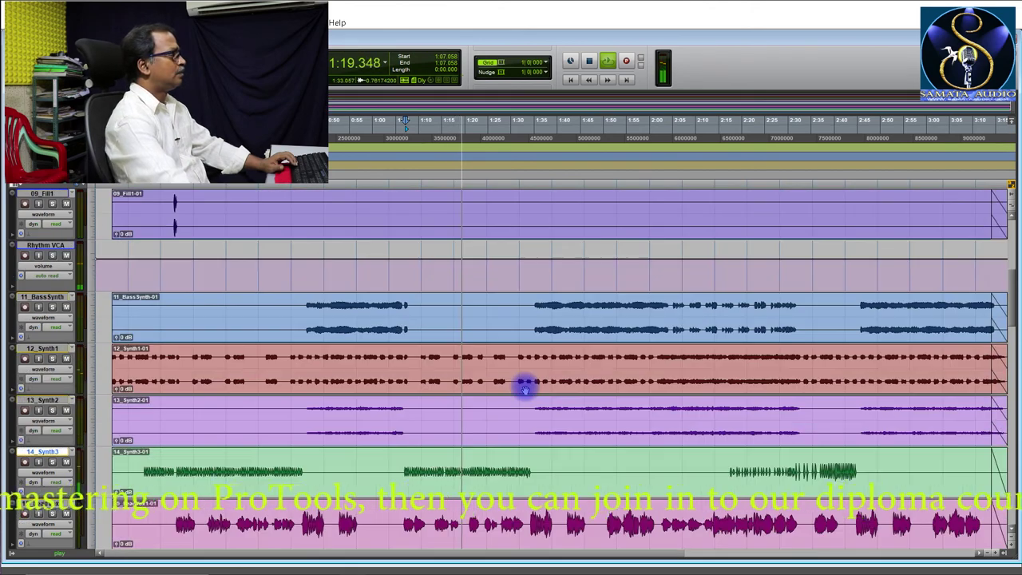
scroll(524, 389, down, 1)
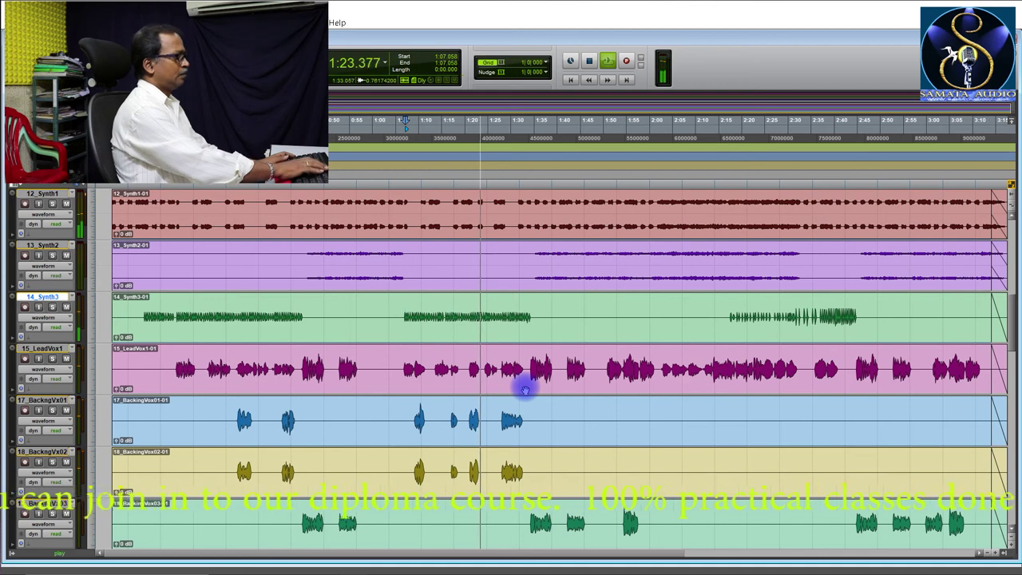
key(ctrl+equal)
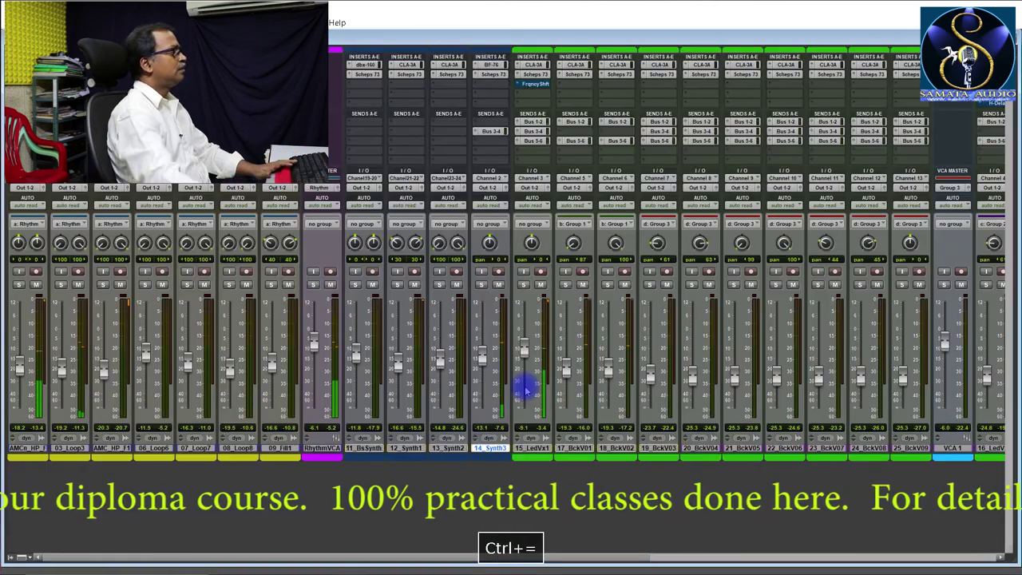
key(space)
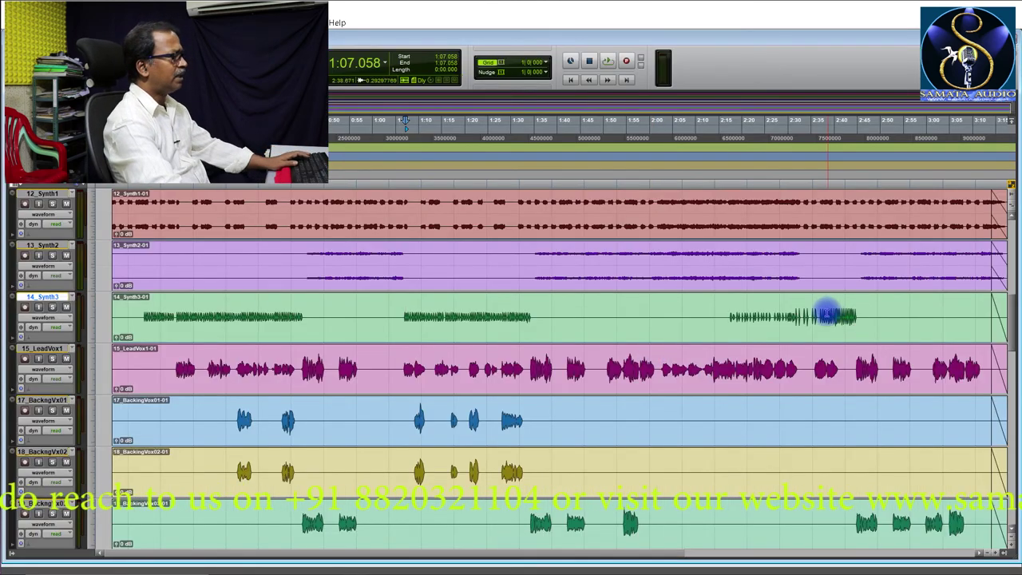
Step: Play the final 14_Synth3 passage from 2:38.823, stop, and move the playback start to 2:31.764
click(829, 314)
key(space)
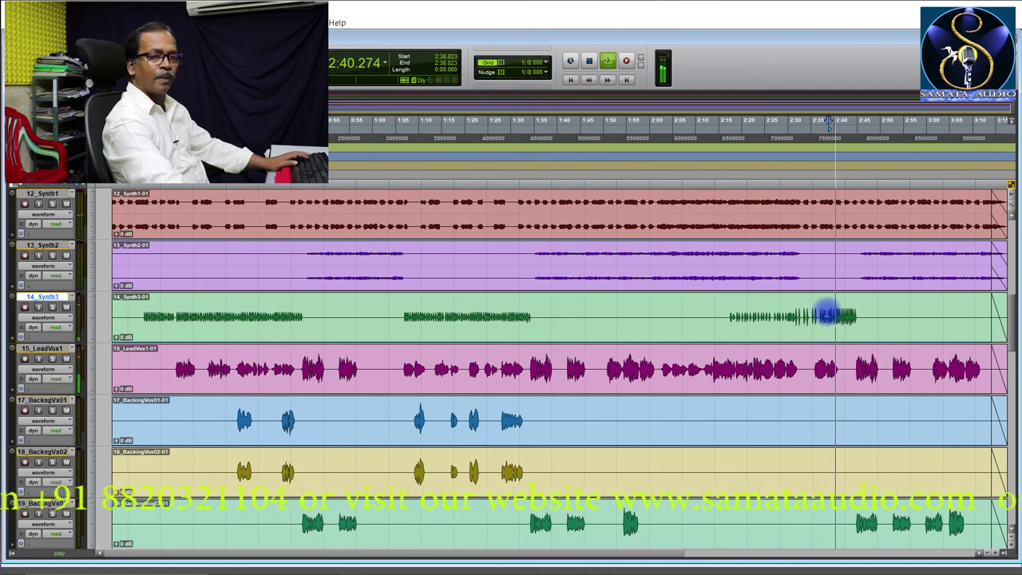
key(space)
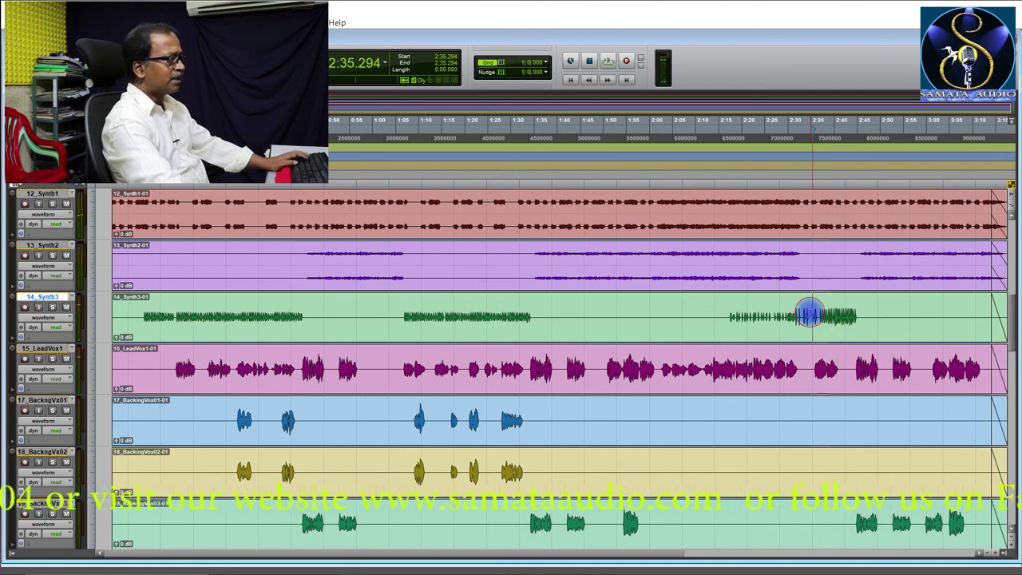
click(793, 316)
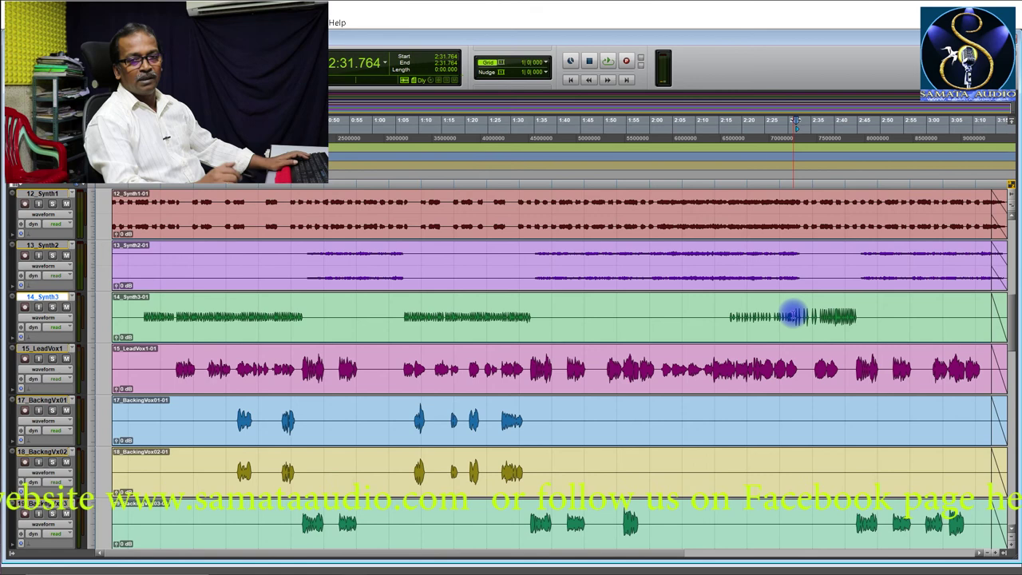